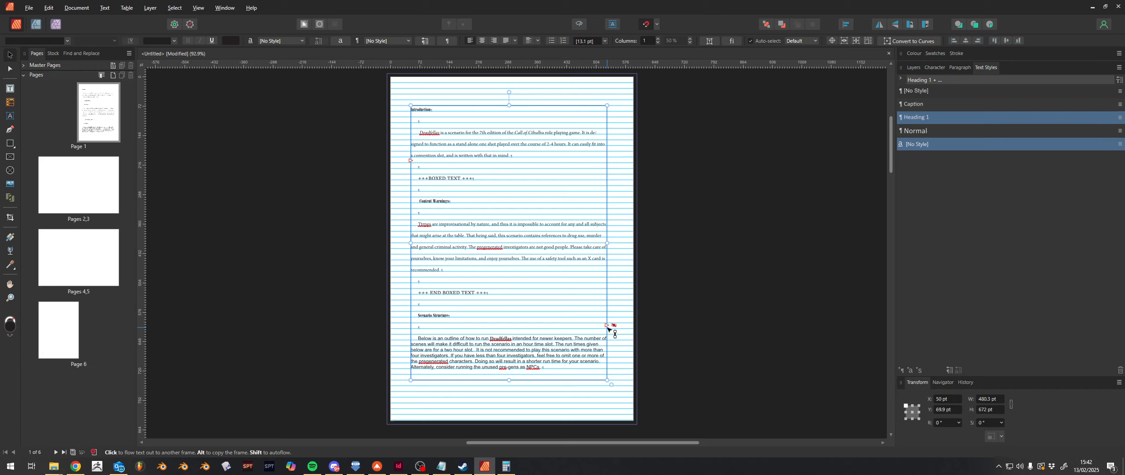
key("alt")
left_click(607, 325)
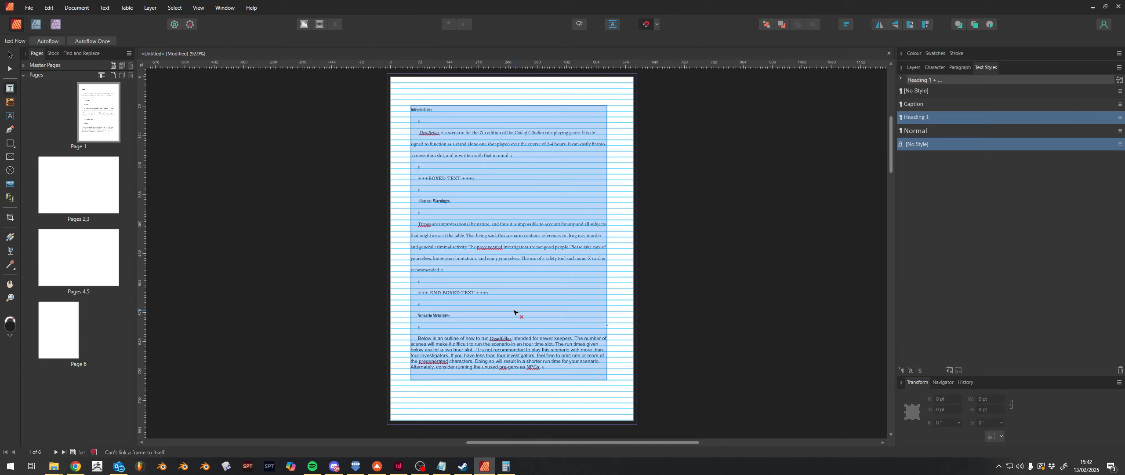
scroll(514, 312, "down", 5)
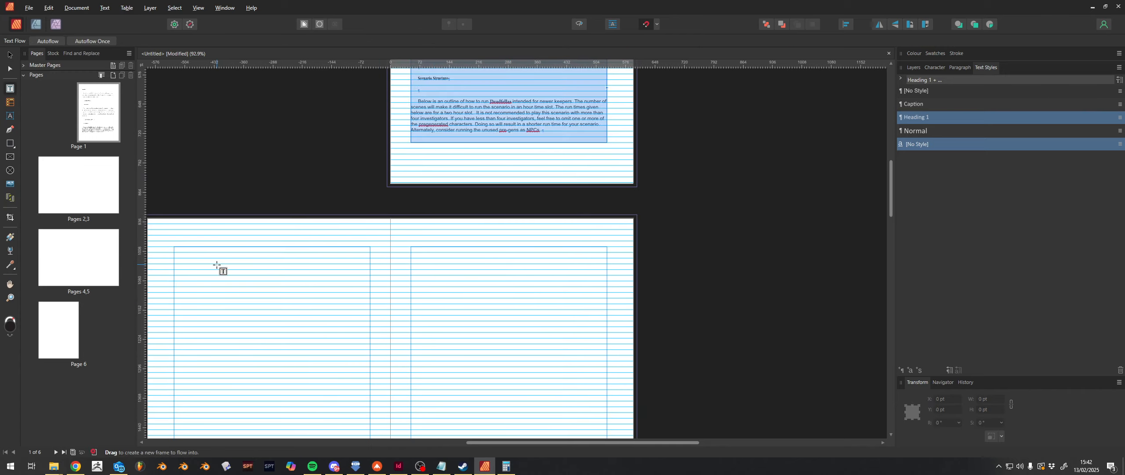
key("alt")
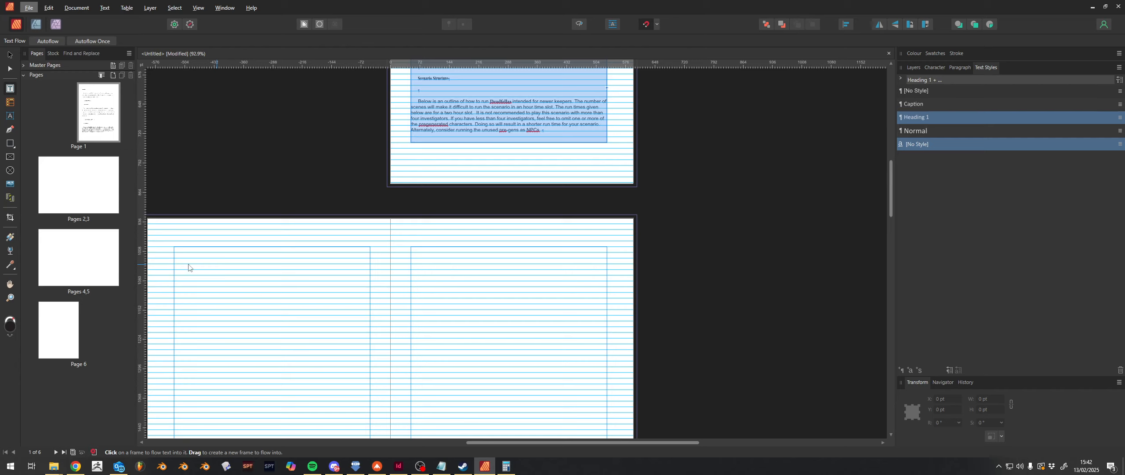
left_click(204, 257)
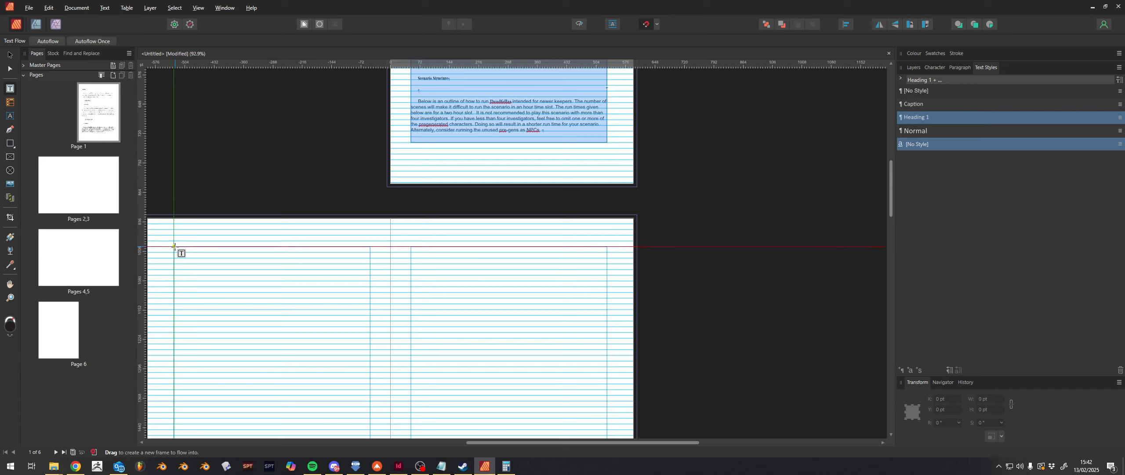
key("alt")
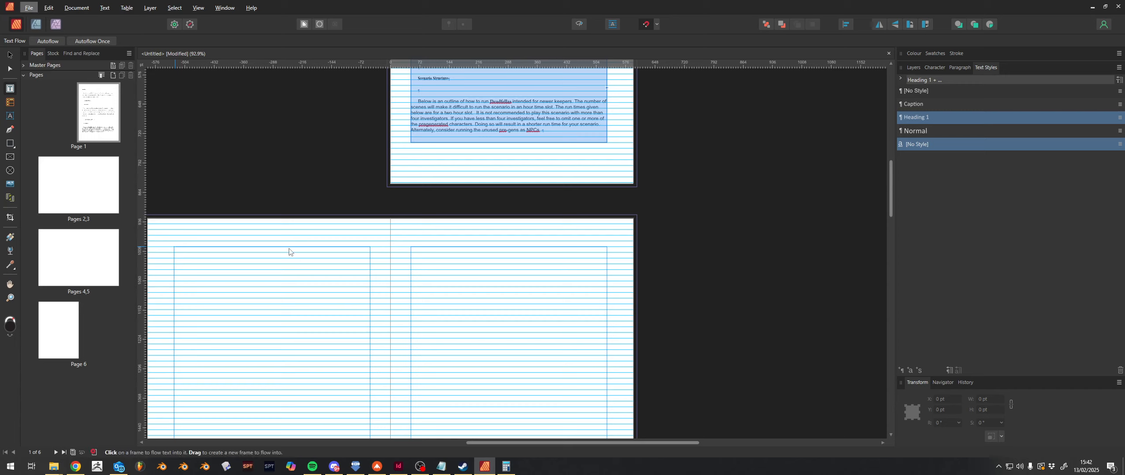
key("Escape")
key("Escape")
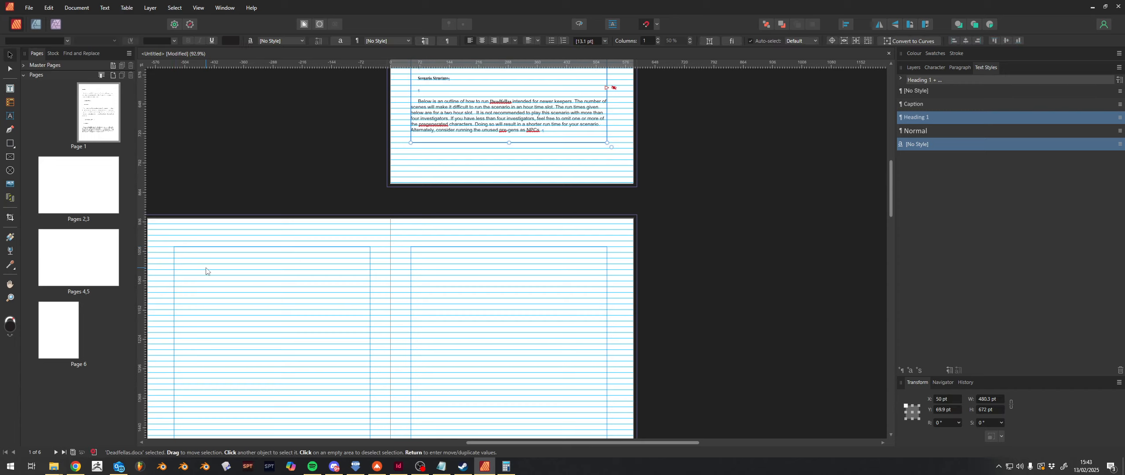
Step: Flow the overflowing page 1 text into the frames on pages 2 and 3, and autoflow the remaining text onto new pages
left_click(607, 88, "alt")
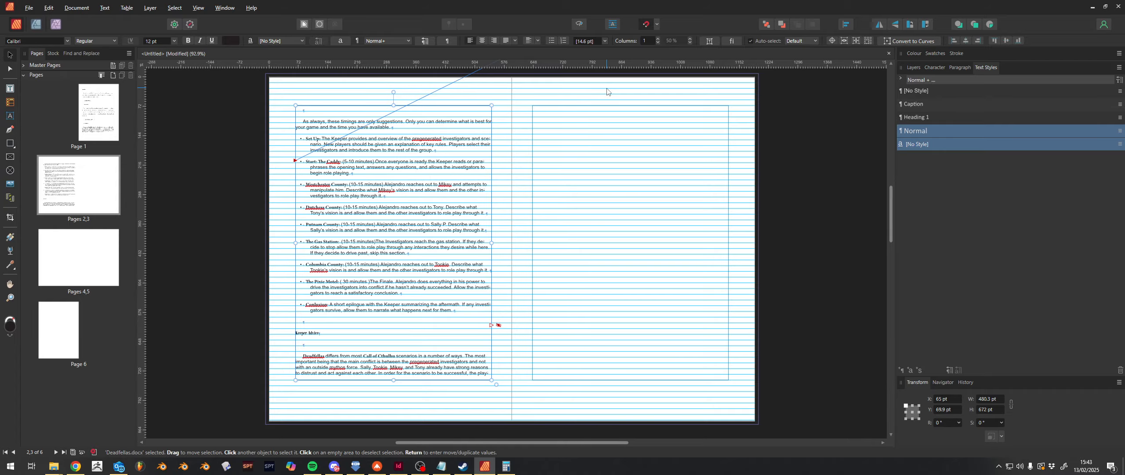
scroll(628, 215, "up", 3)
scroll(630, 214, "up", 17)
scroll(643, 247, "down", 16)
scroll(633, 257, "down", 10)
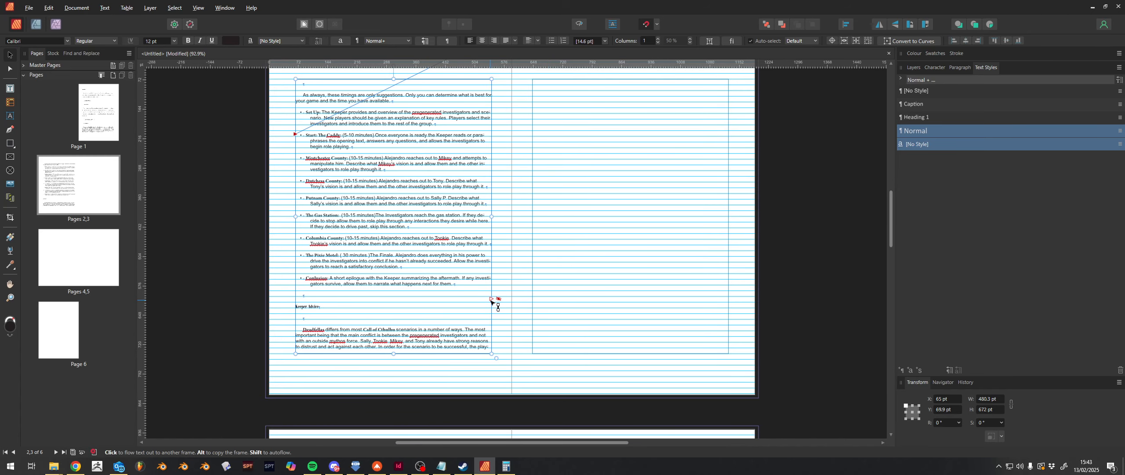
left_click(493, 300)
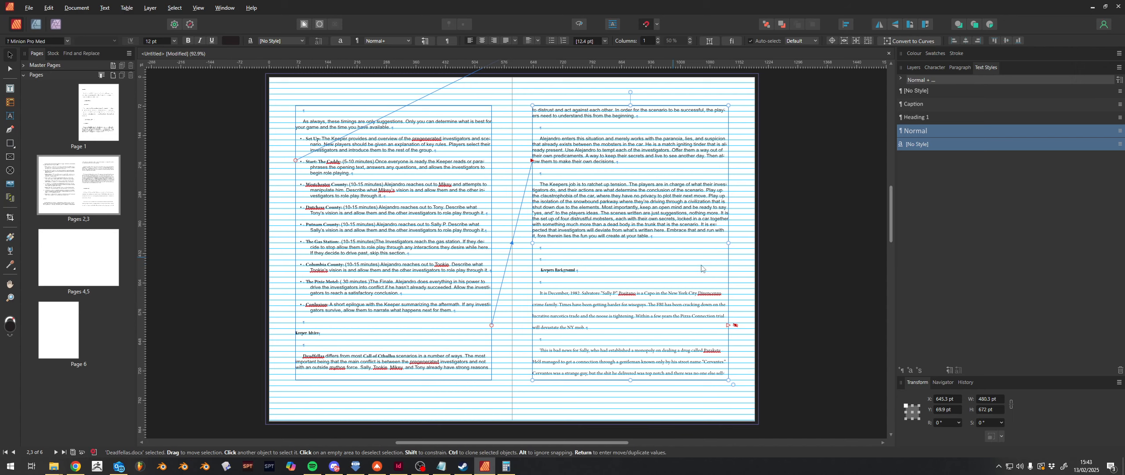
scroll(719, 228, "down", 9)
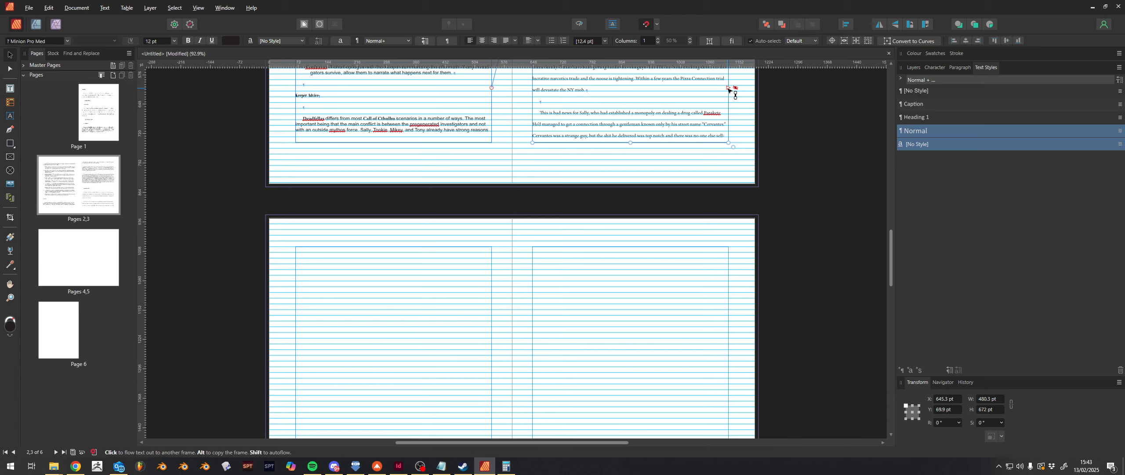
left_click(728, 89, "shift")
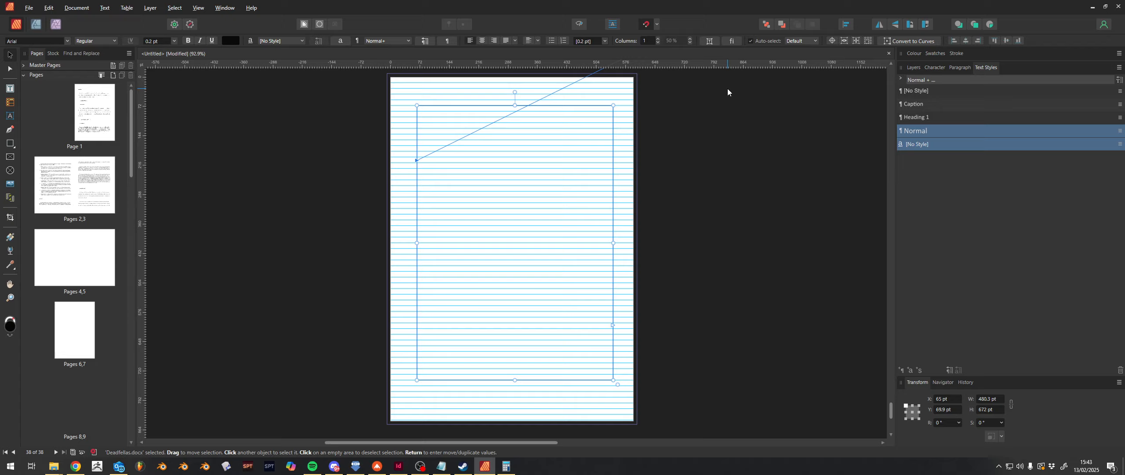
Step: Examine the autoflowed text and linked frames from the end of the document back to page 1
scroll(624, 242, "up", 10)
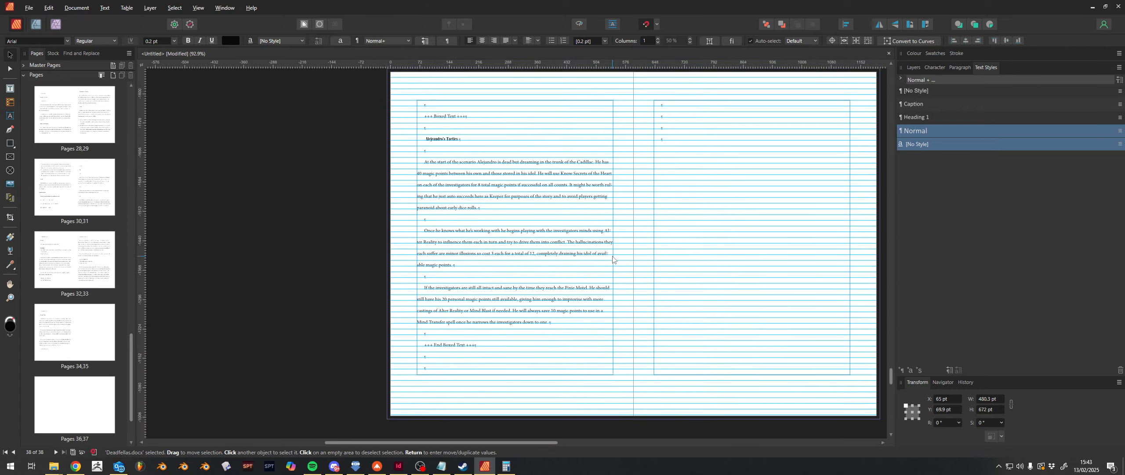
scroll(613, 259, "up", 8)
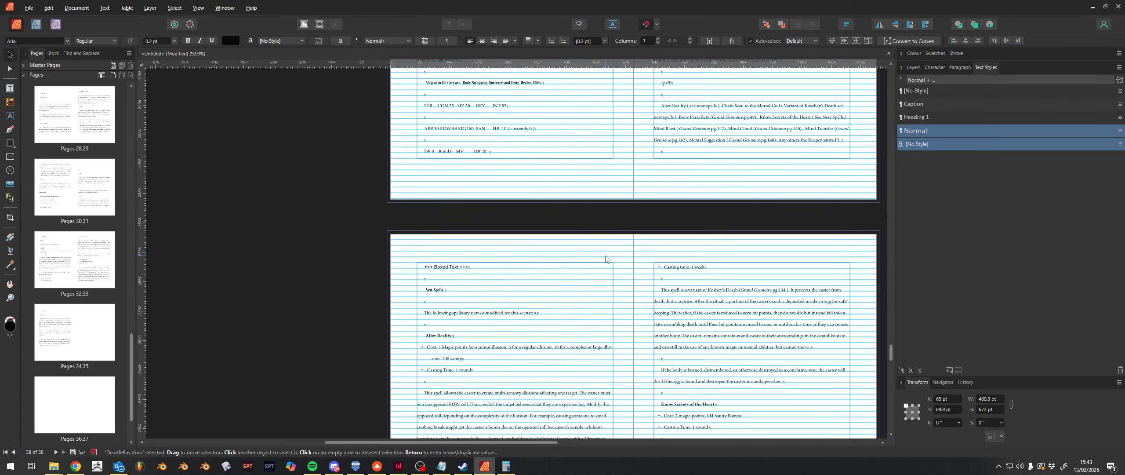
scroll(540, 253, "up", 10)
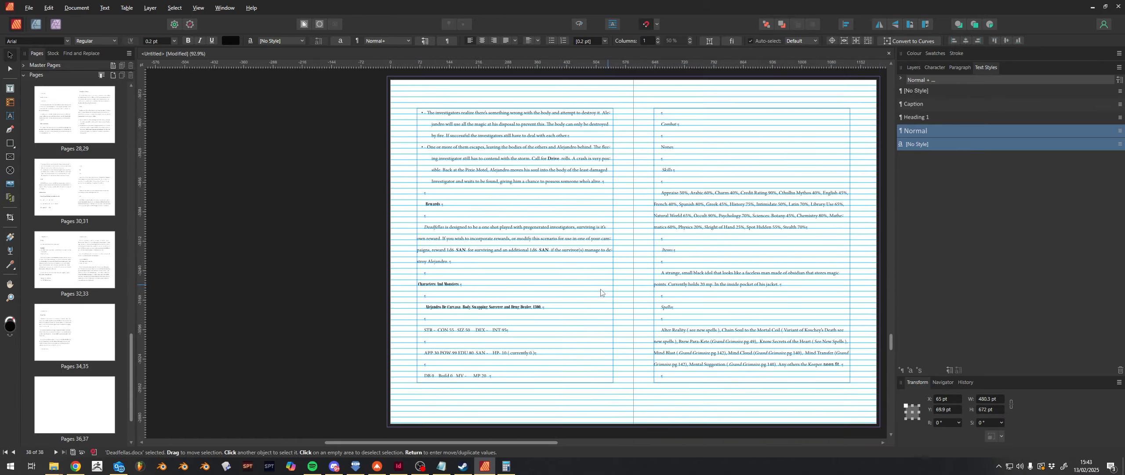
scroll(541, 308, "up", 18)
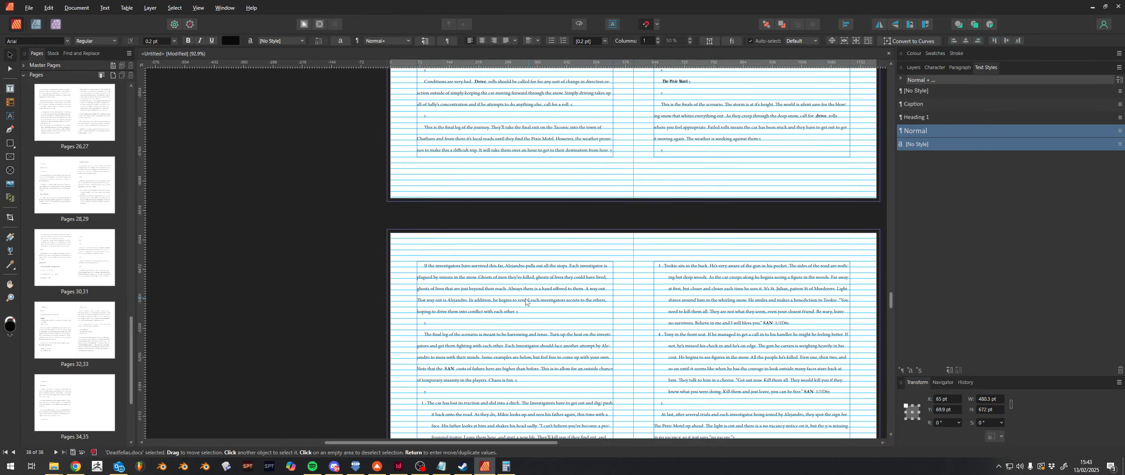
scroll(506, 337, "up", 20)
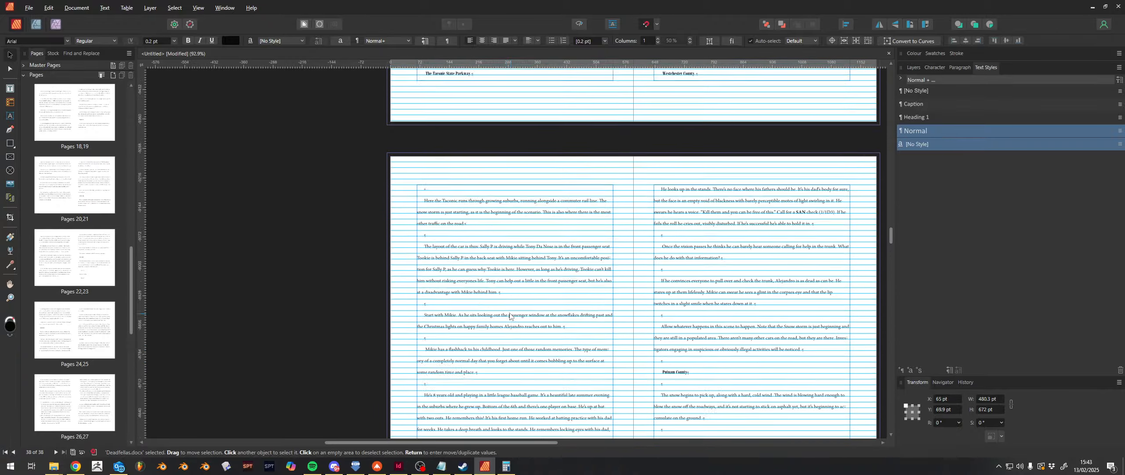
scroll(501, 312, "up", 5)
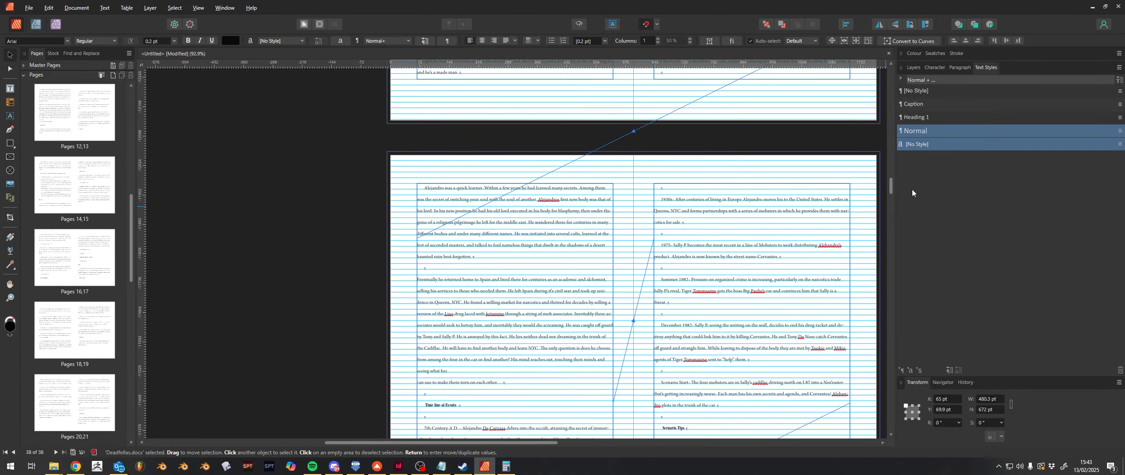
left_click_drag(891, 187, 894, 90)
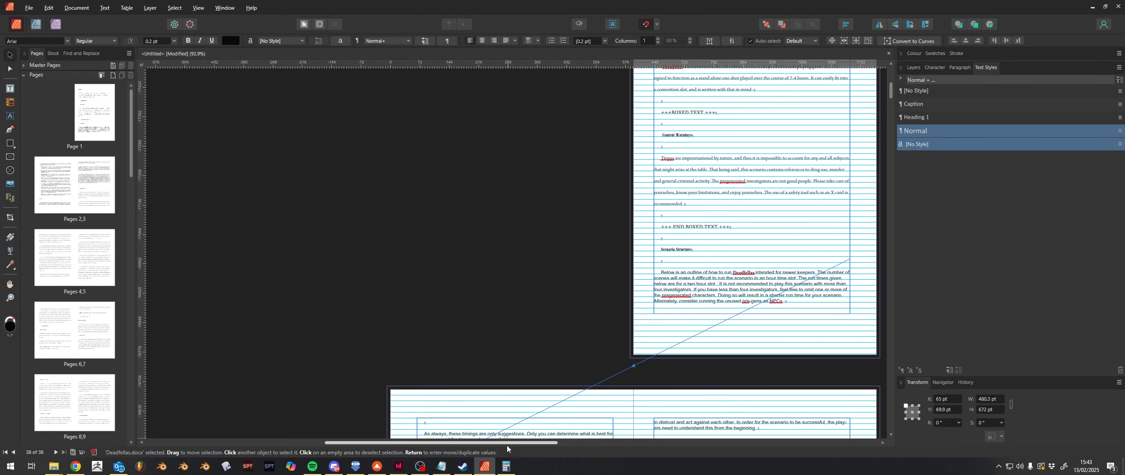
left_click_drag(507, 443, 596, 450)
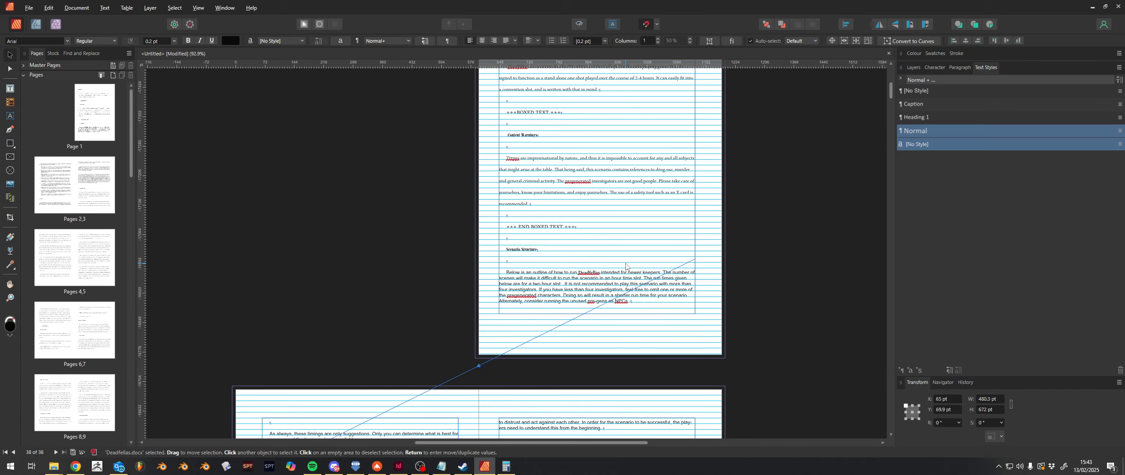
Step: Switch to InDesign and examine the new document settings and the two-column text frame of the finished layout
left_click(399, 466)
left_click(579, 151)
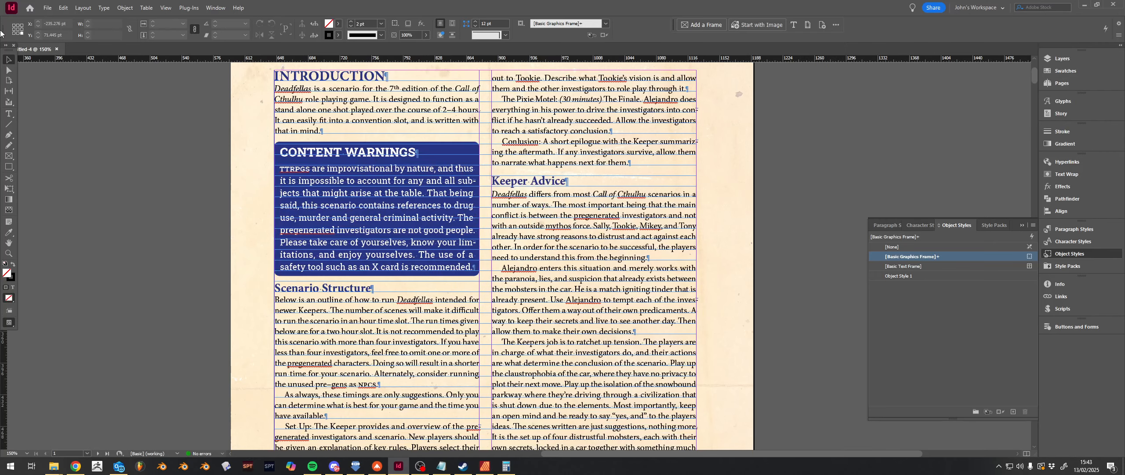
left_click(46, 8)
mouse_move(88, 18)
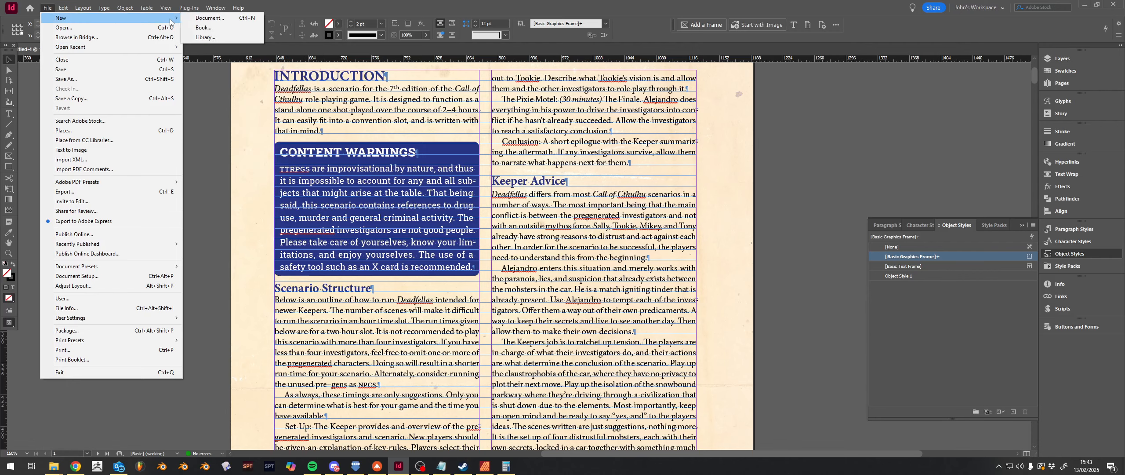
left_click(195, 20)
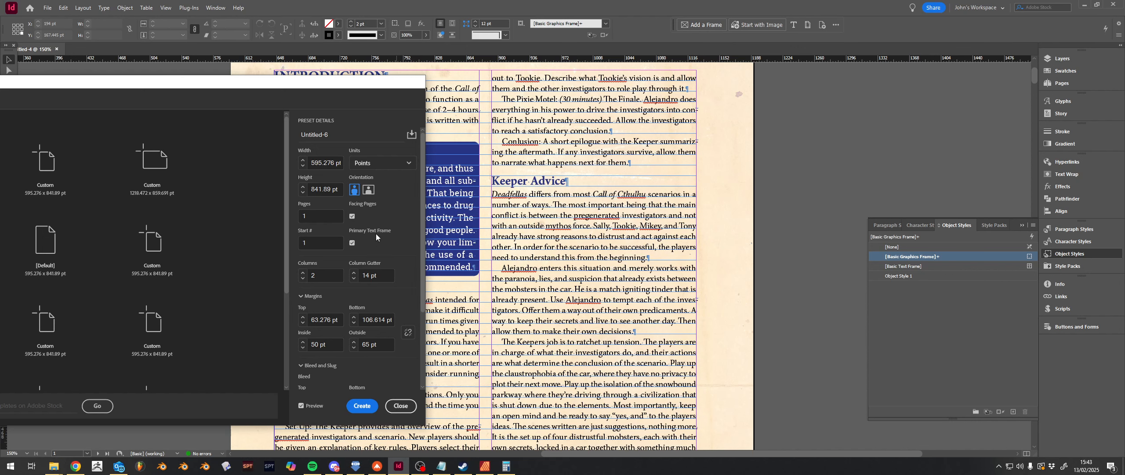
left_click(402, 406)
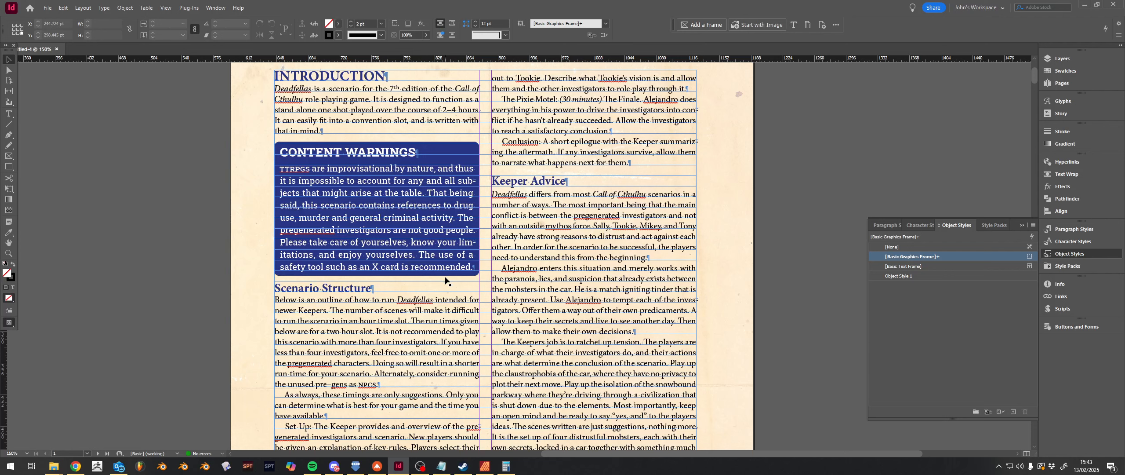
scroll(557, 292, "down", 5)
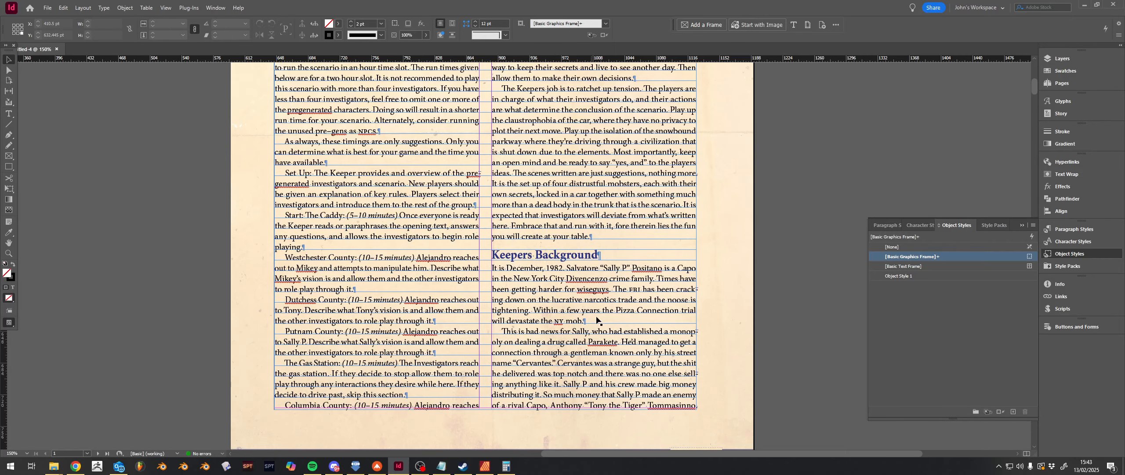
left_click(669, 341)
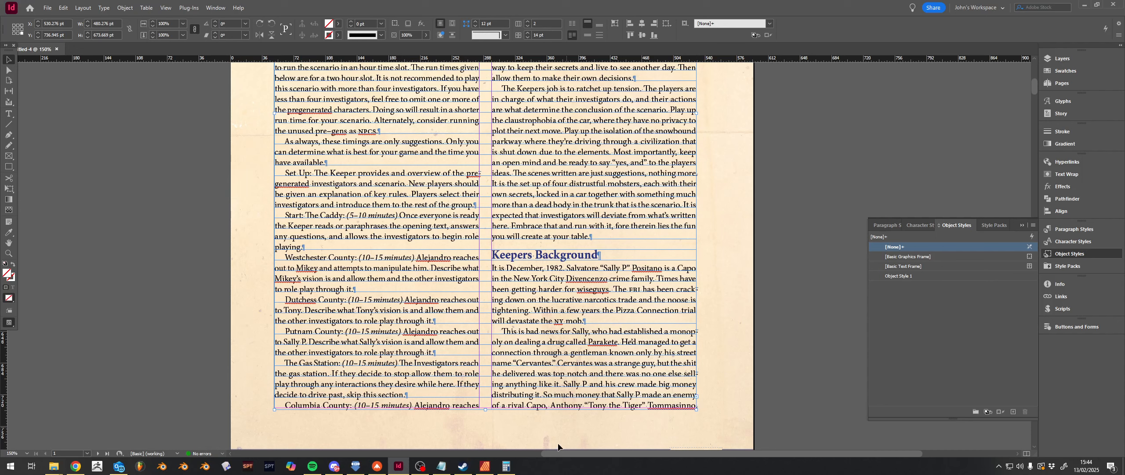
Step: Switch back to Affinity Publisher and delete the Normal paragraph style applied to the introduction's body text
left_click(485, 468)
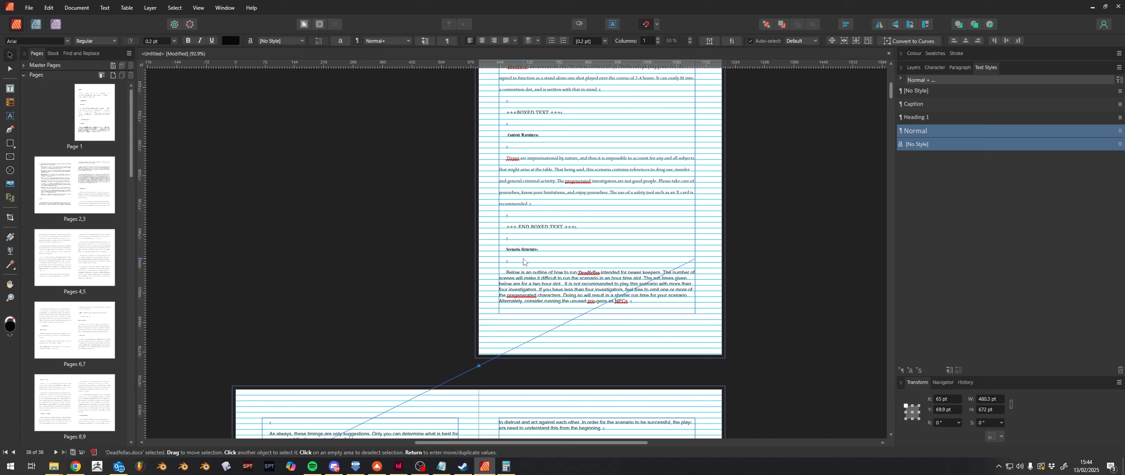
scroll(524, 262, "up", 5)
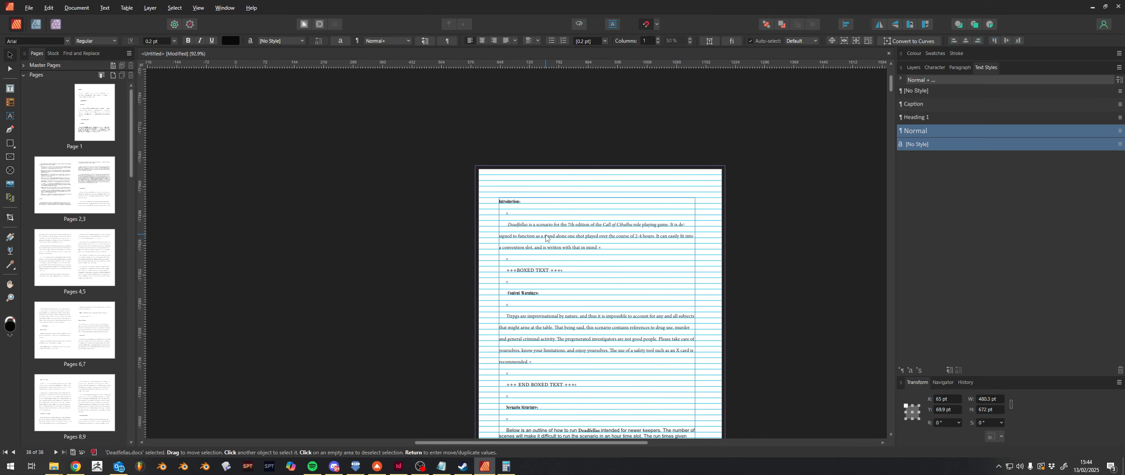
scroll(558, 243, "up", 3)
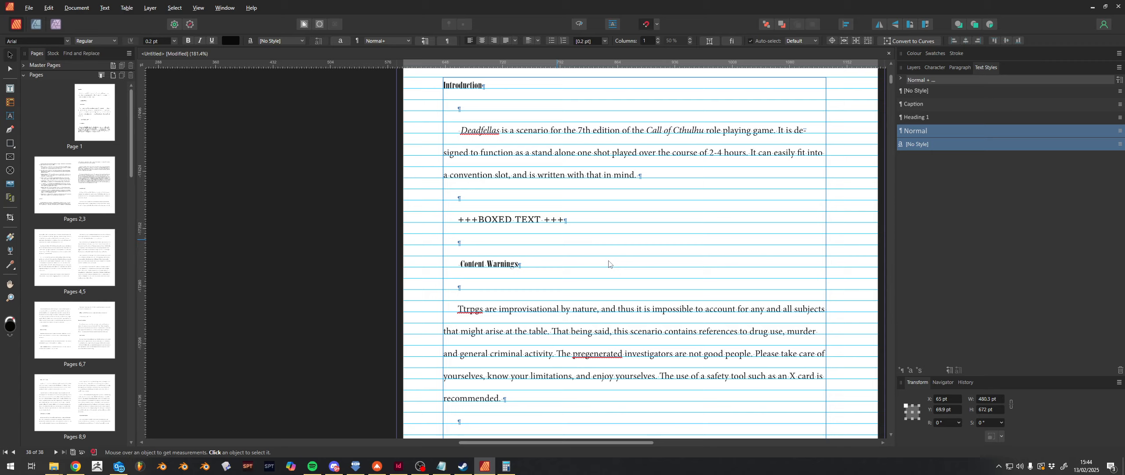
scroll(608, 264, "up", 1)
scroll(617, 250, "up", 3)
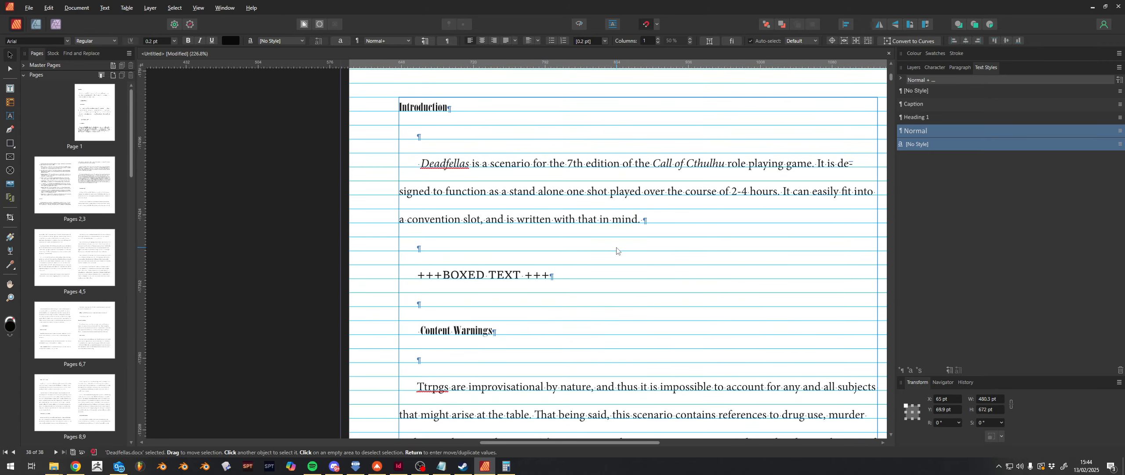
scroll(617, 251, "up", 2)
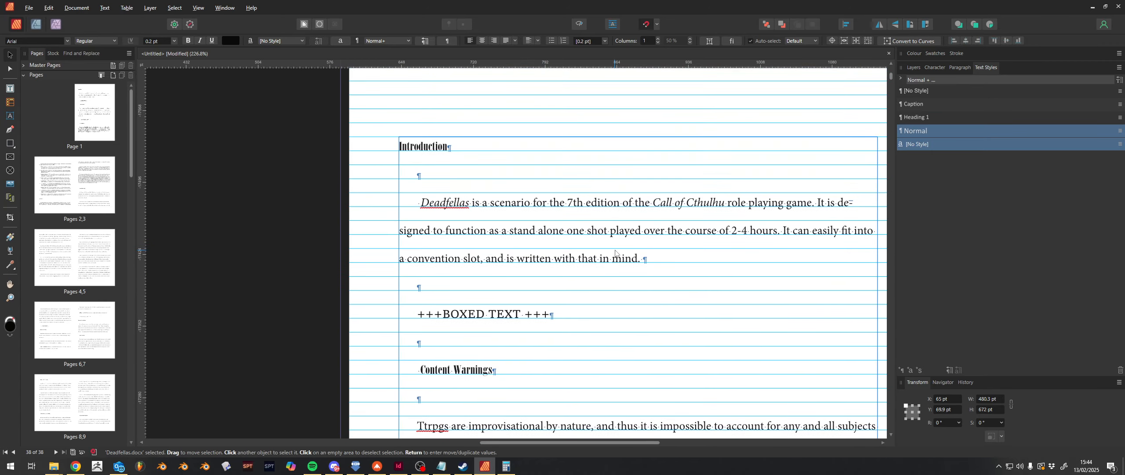
double_click(540, 218)
key("ctrl+a")
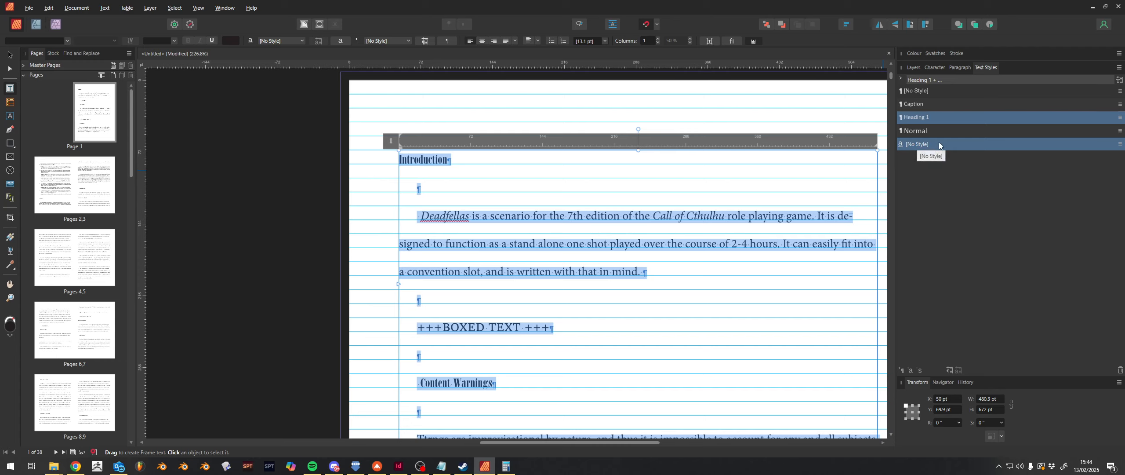
left_click(781, 232)
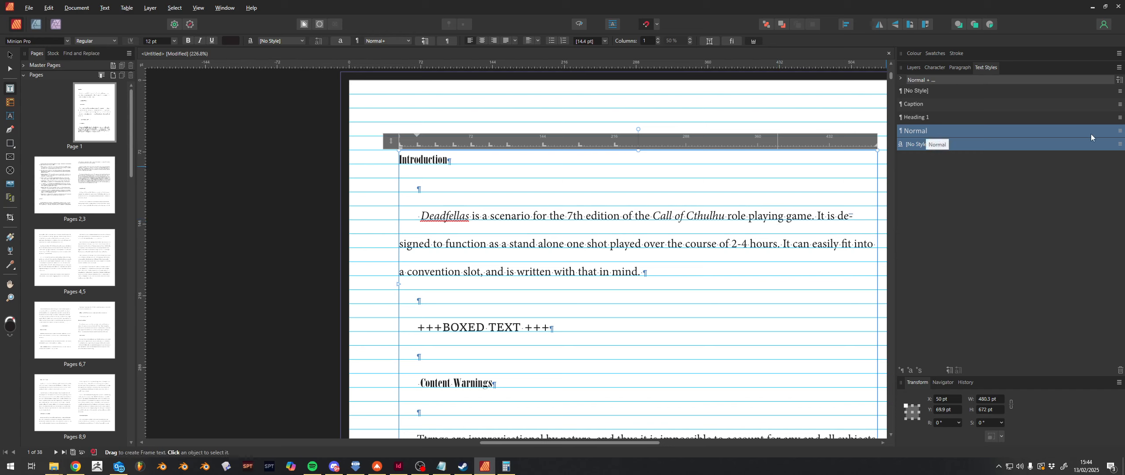
left_click(1119, 131)
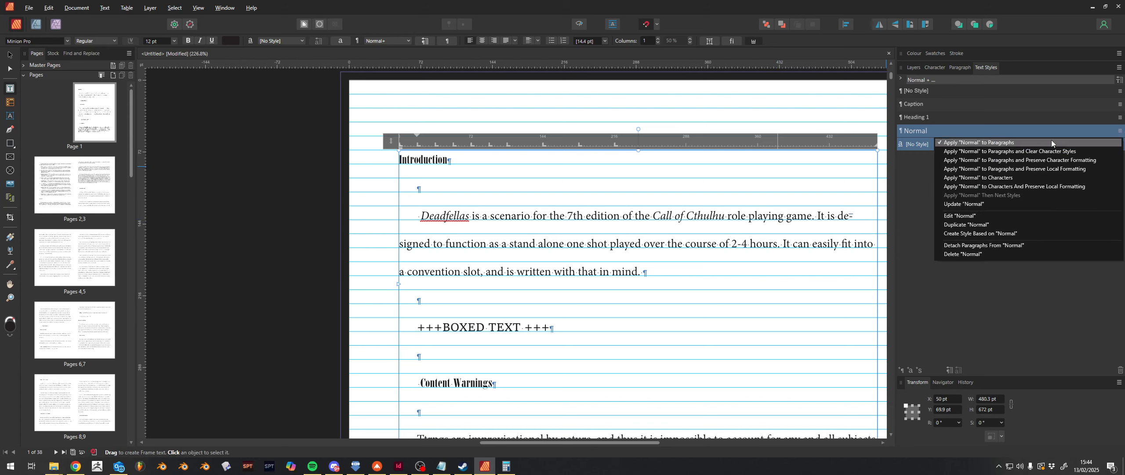
left_click(1010, 254)
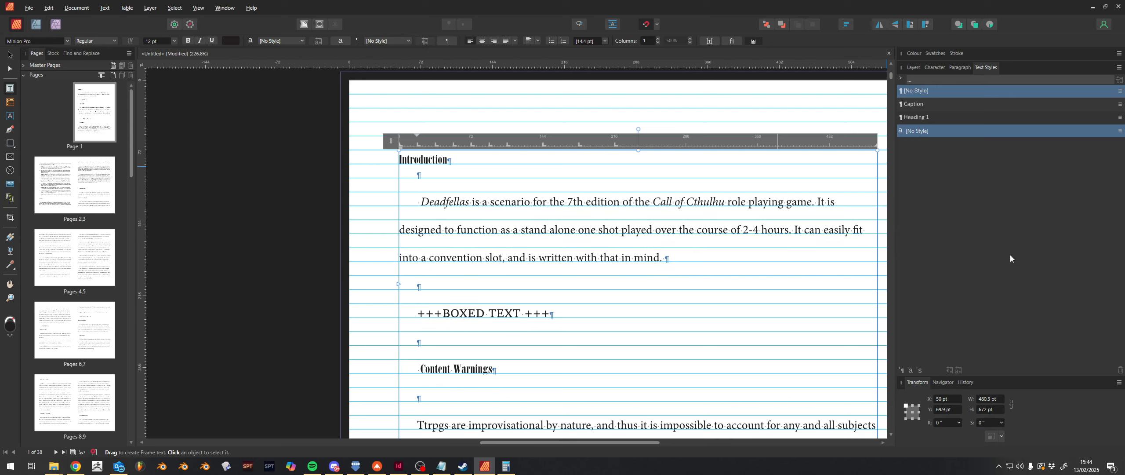
Step: Delete the imported Heading 1 and Caption paragraph styles from the document
right_click(937, 116)
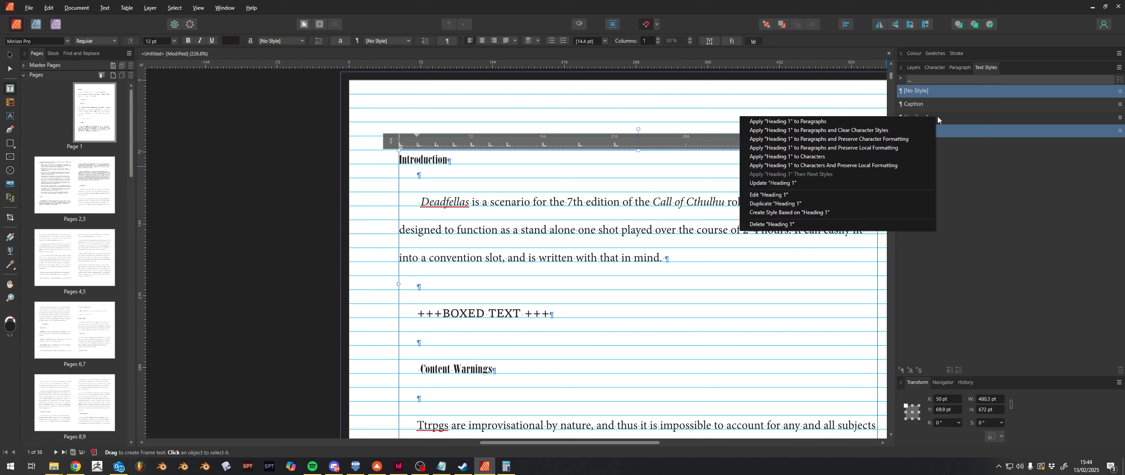
left_click(930, 125)
right_click(959, 122)
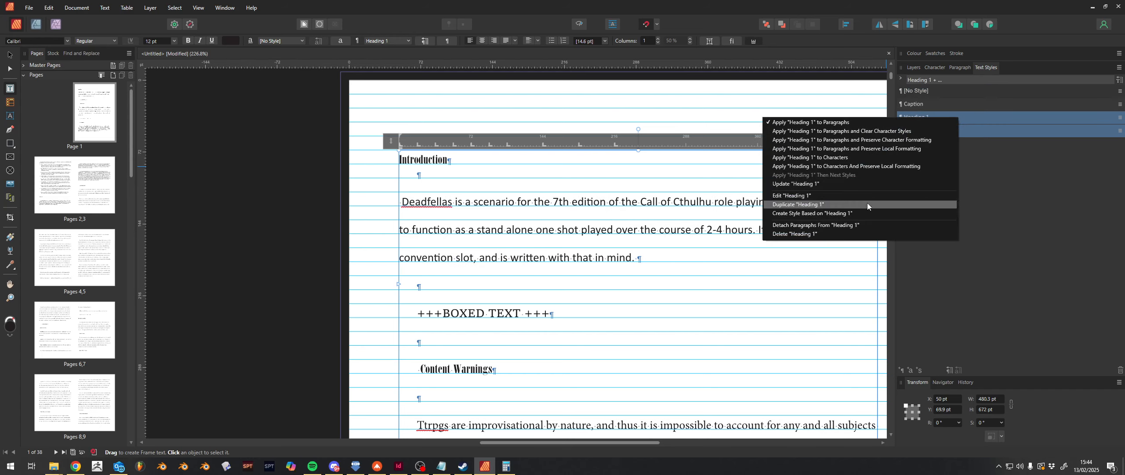
left_click(857, 234)
left_click(942, 106)
right_click(943, 106)
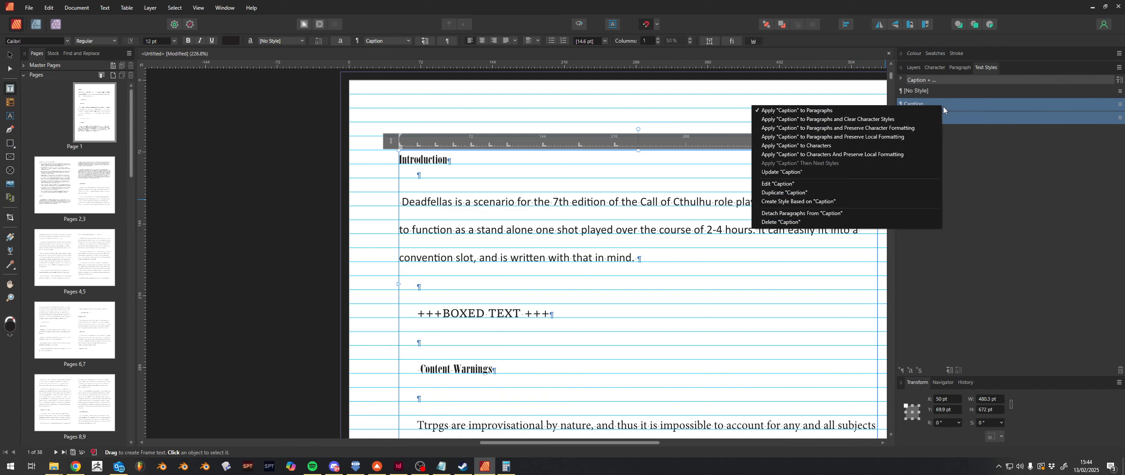
left_click(854, 221)
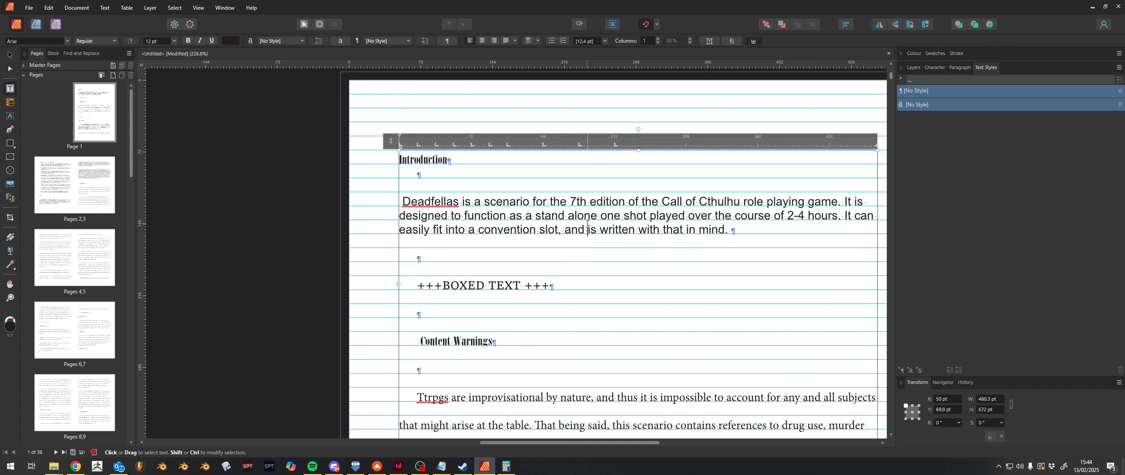
Step: Select all the story text and check its applied styles and the available options for managing text styles
key("ctrl+a")
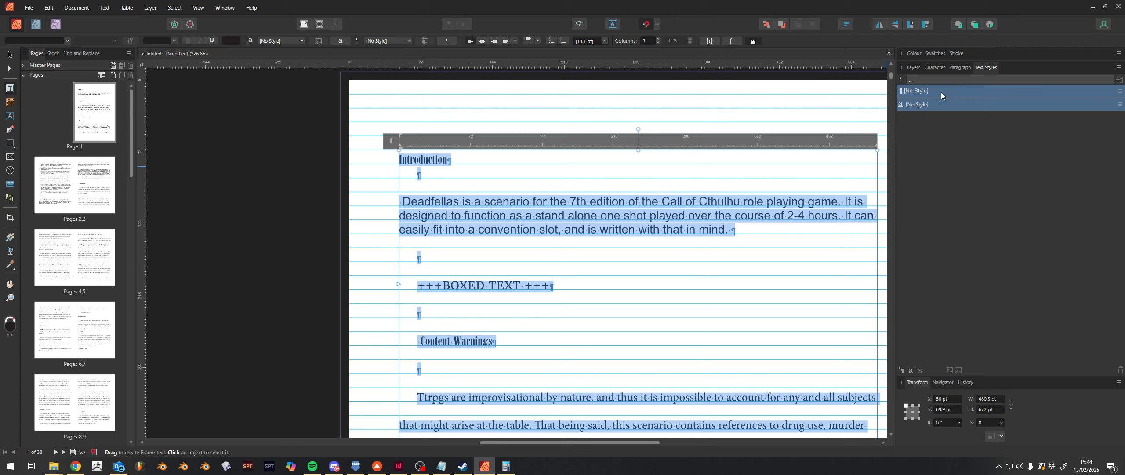
left_click(1119, 68)
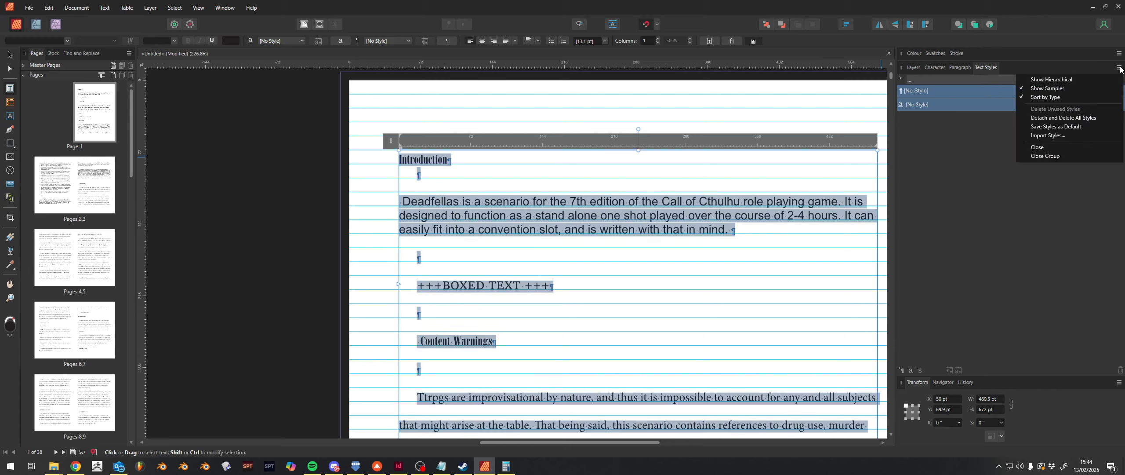
left_click(956, 188)
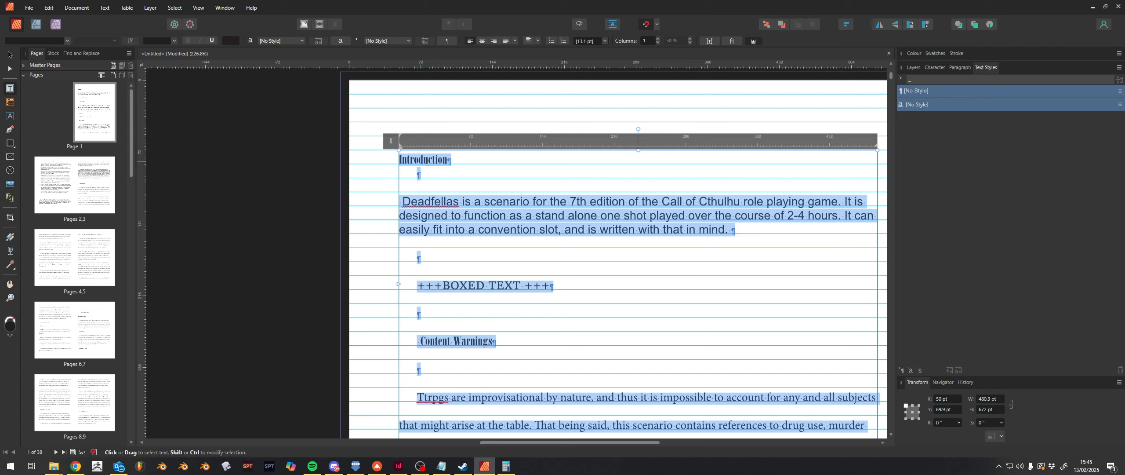
left_click(427, 216)
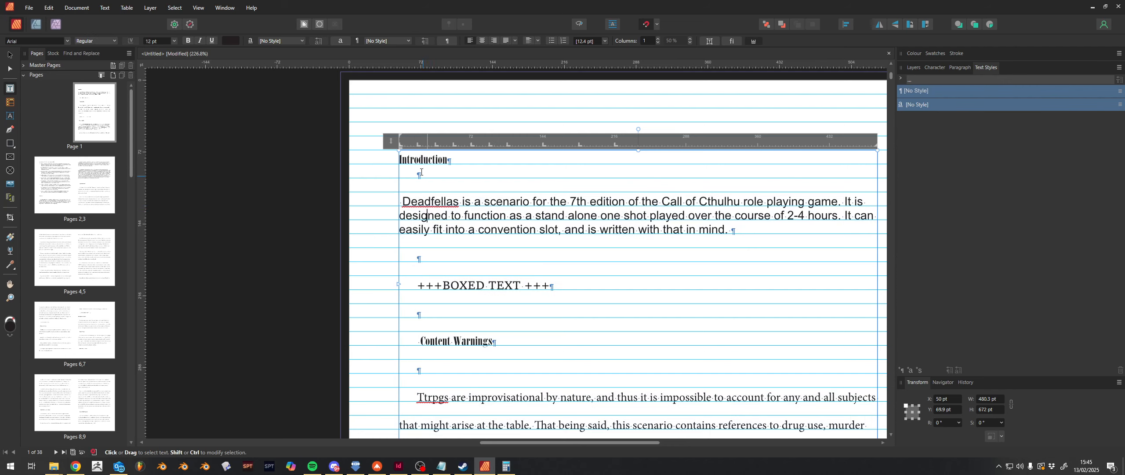
Step: Start a find and replace from the Introduction heading and set the search to two consecutive paragraph breaks
left_click(402, 158)
key("ctrl+f")
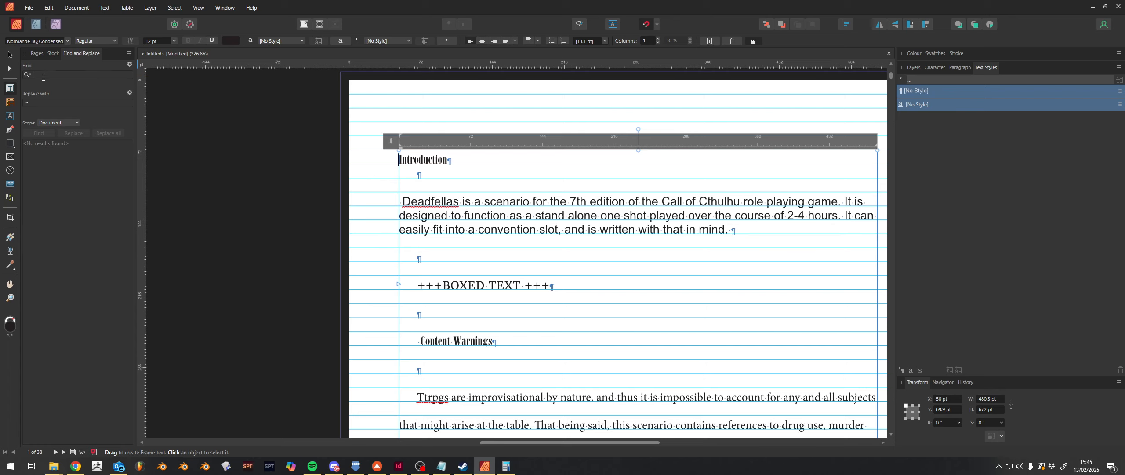
left_click(28, 74)
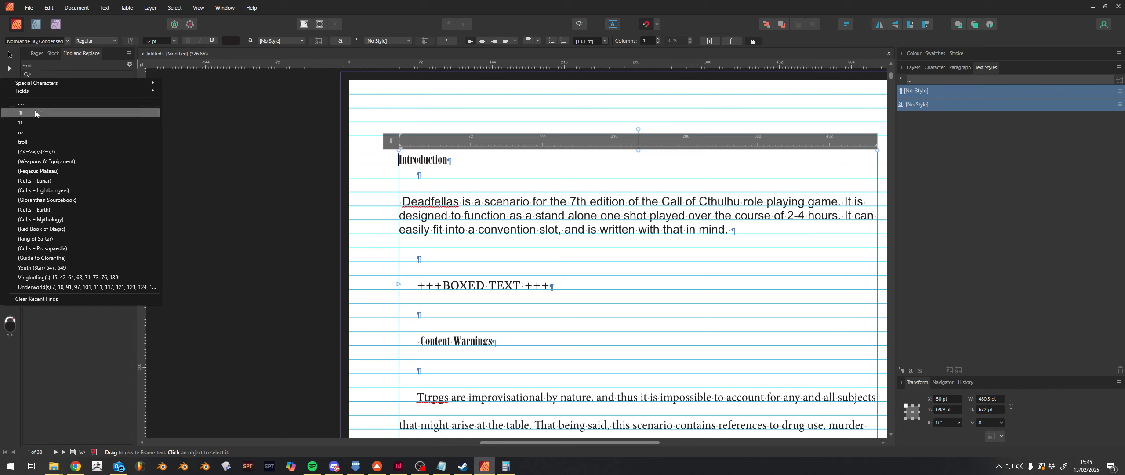
mouse_move(52, 85)
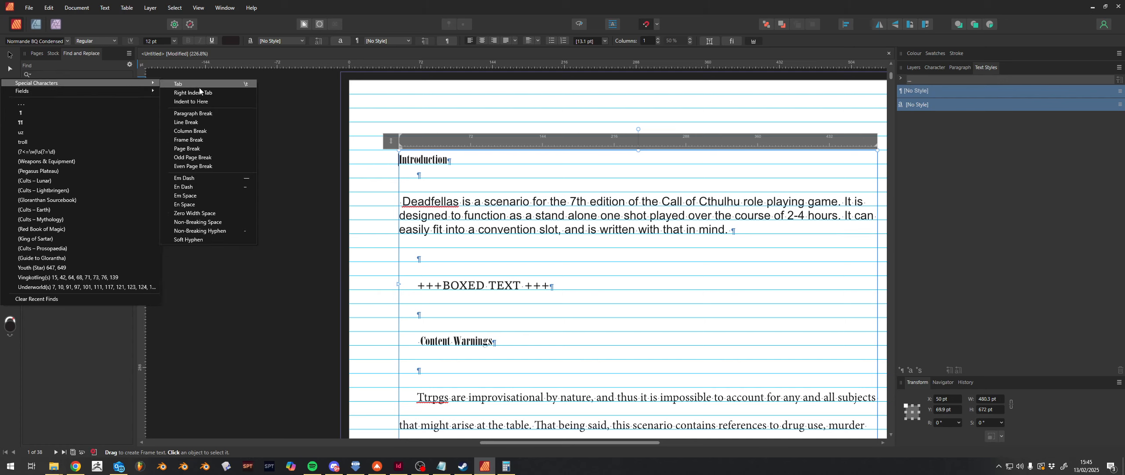
left_click(205, 113)
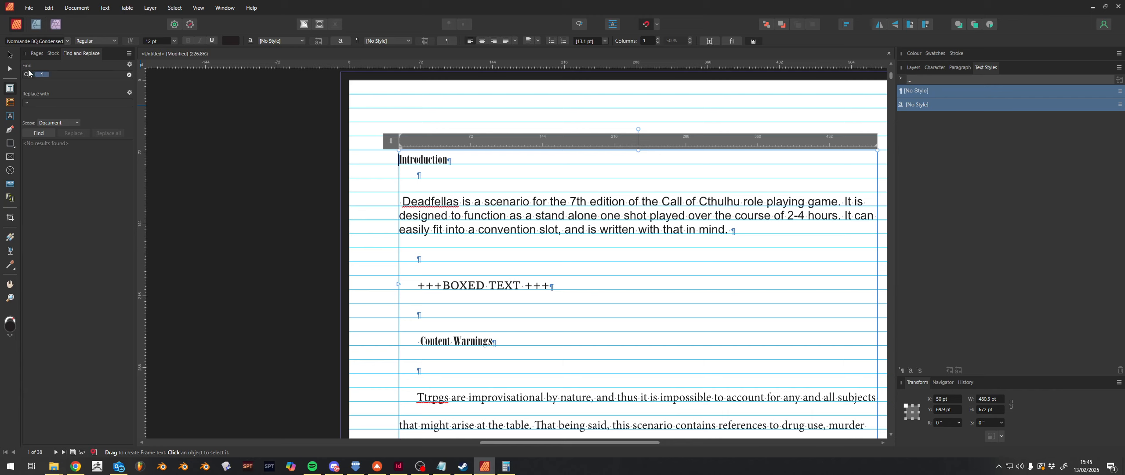
left_click(27, 75)
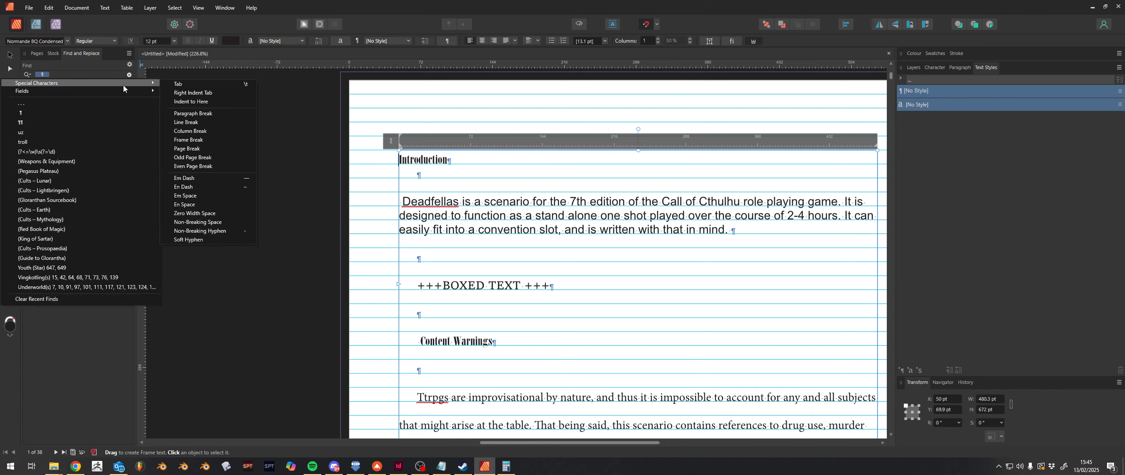
mouse_move(141, 91)
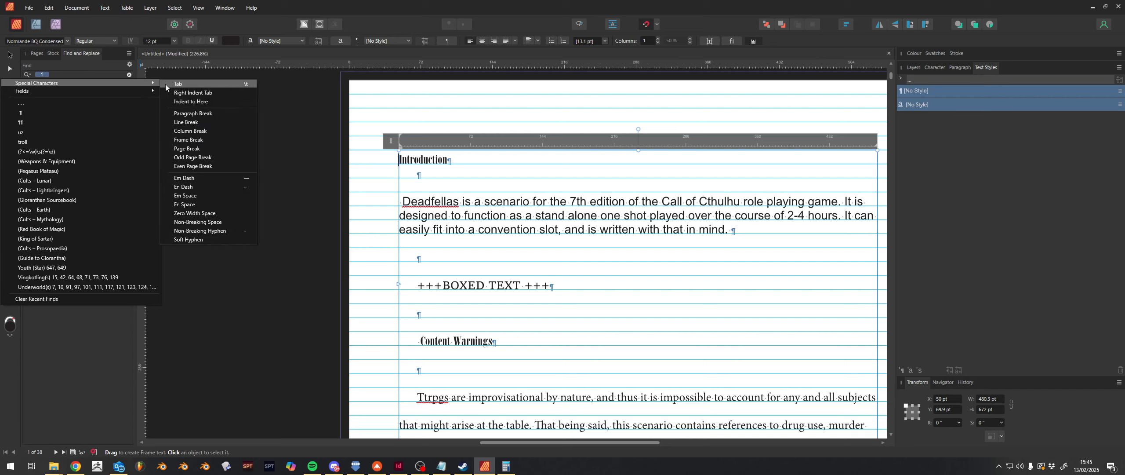
left_click(74, 116)
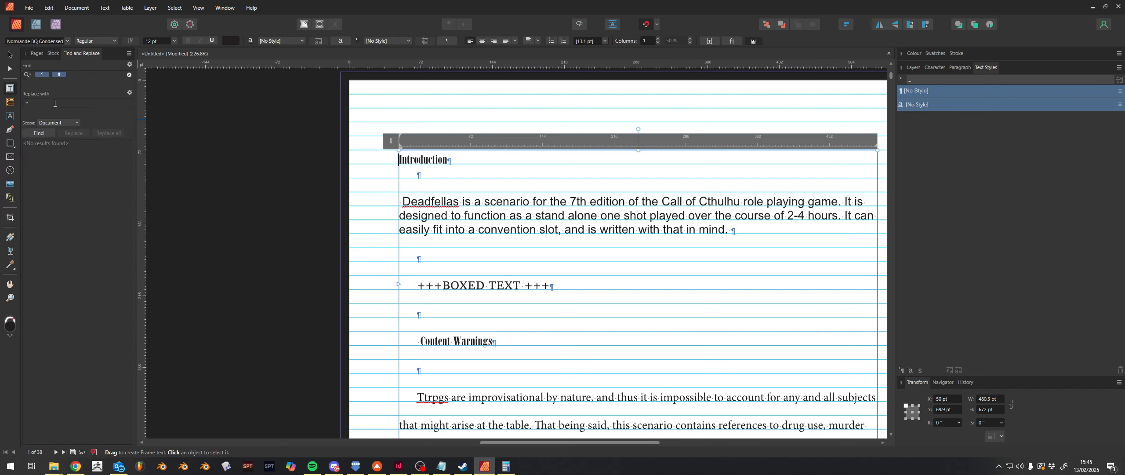
Step: Set the replacement for the double paragraph breaks to a single paragraph break
left_click(91, 104)
left_click(129, 93)
mouse_move(110, 112)
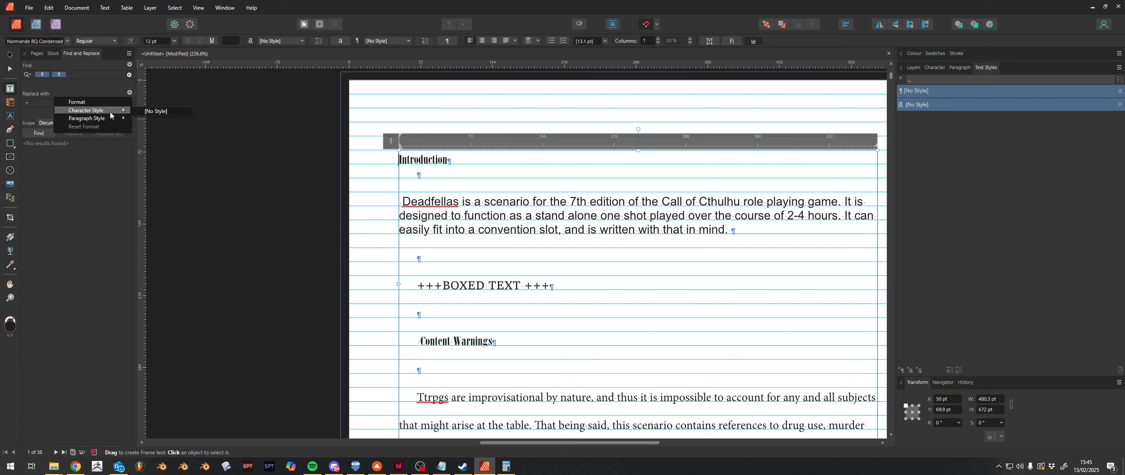
left_click(28, 103)
left_click(26, 102)
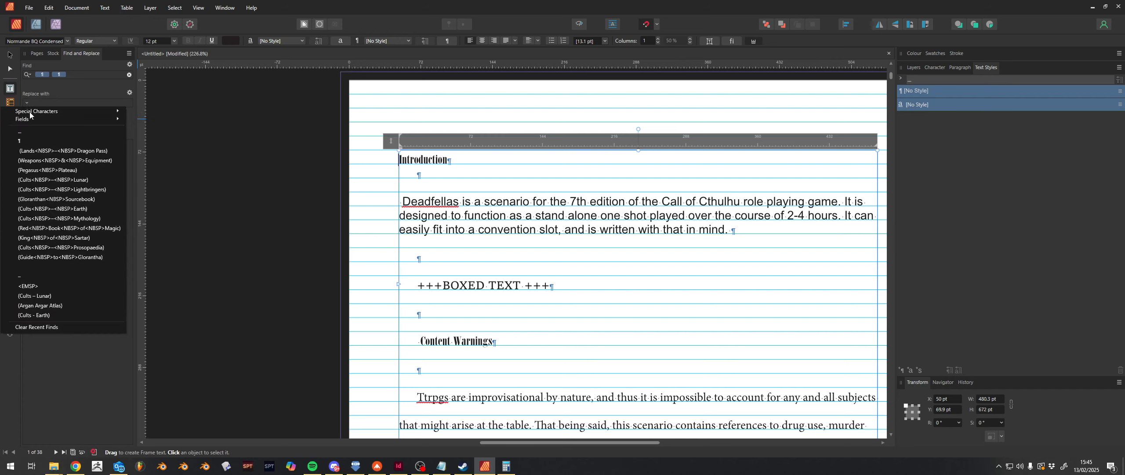
mouse_move(66, 111)
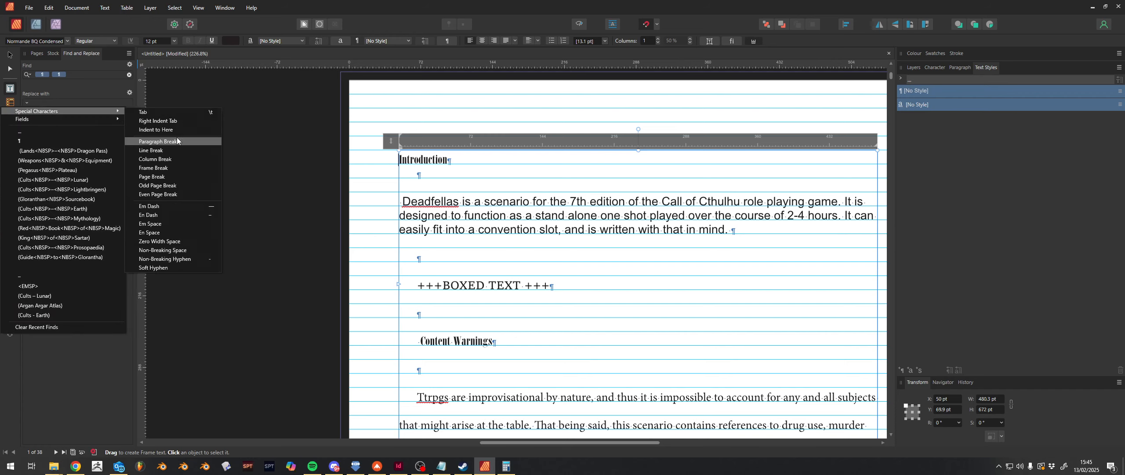
left_click(158, 141)
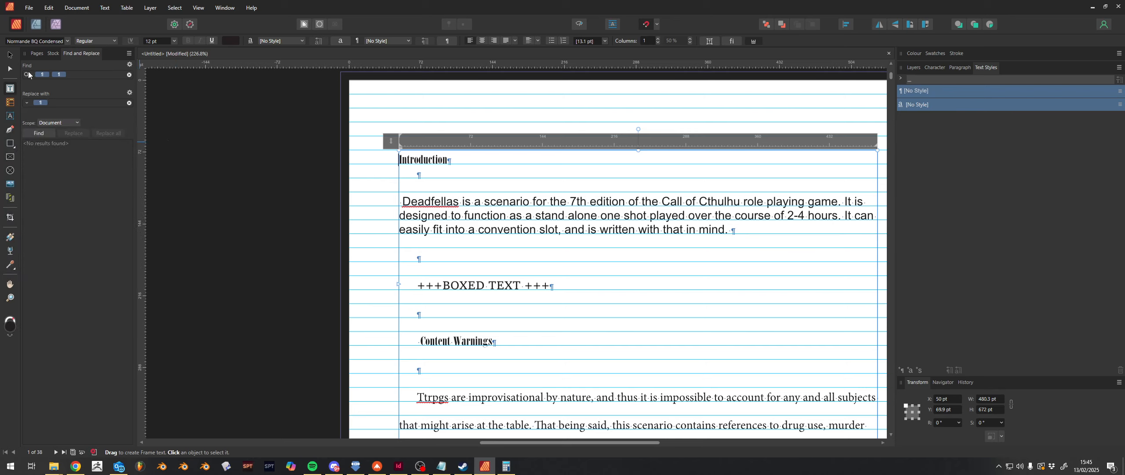
Step: Find the double paragraph breaks across the document and replace them all, repeating until none are left
left_click(40, 133)
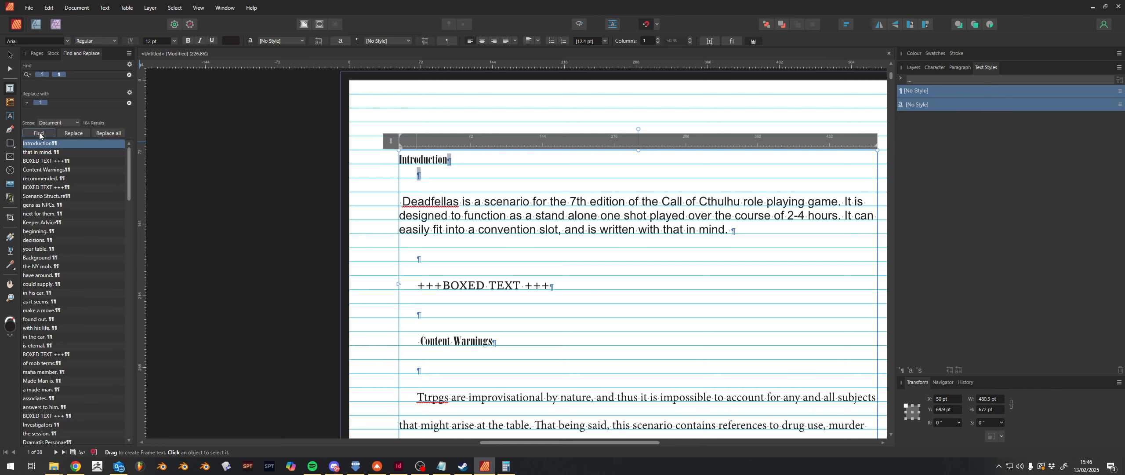
left_click(107, 133)
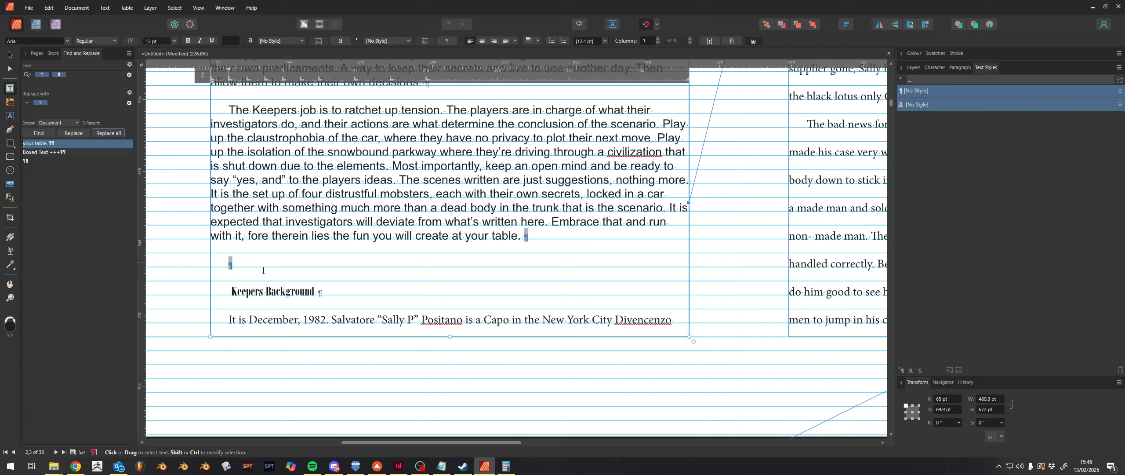
left_click(104, 135)
left_click(103, 135)
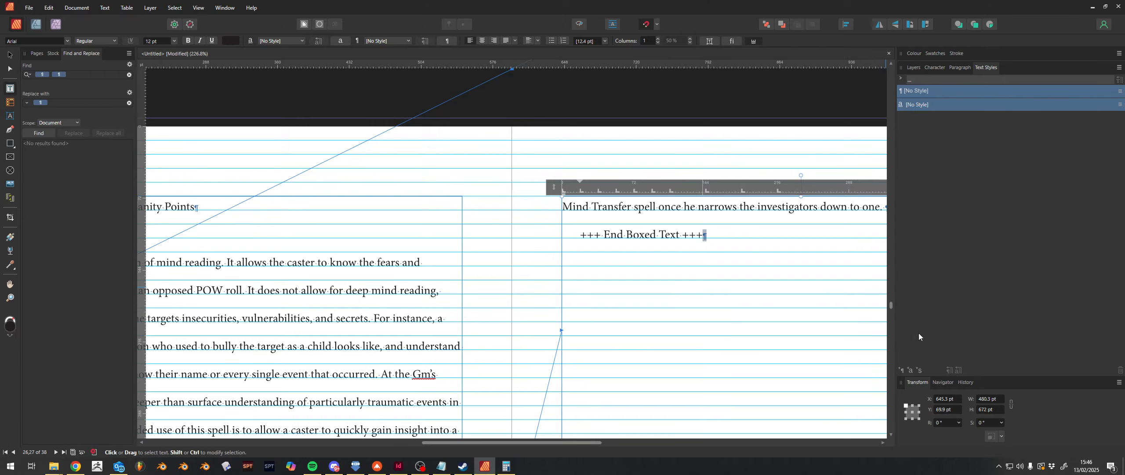
Step: Return to the introduction on page 1, clear the previous find and replace entries, and search for a paragraph break followed by a space
left_click_drag(890, 306, 890, 74)
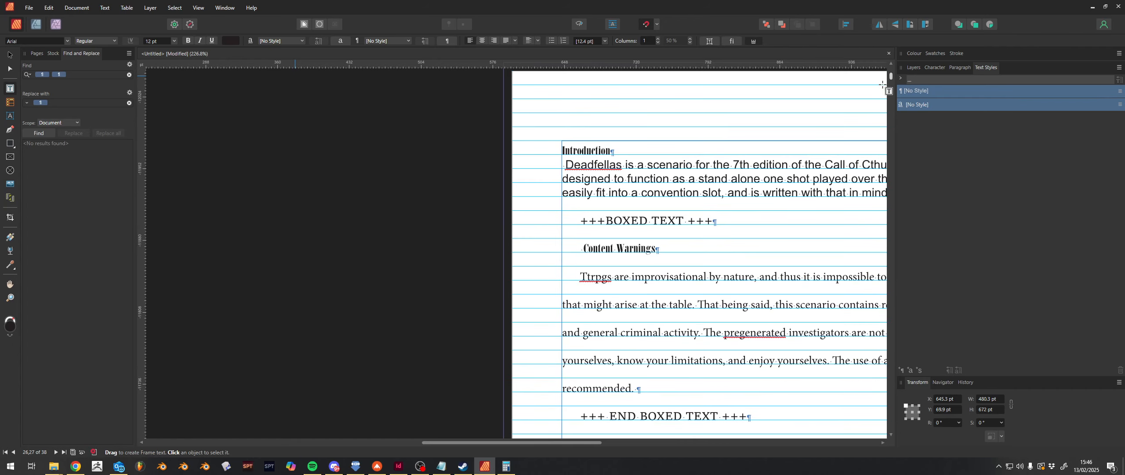
left_click_drag(484, 442, 625, 441)
left_click(268, 197)
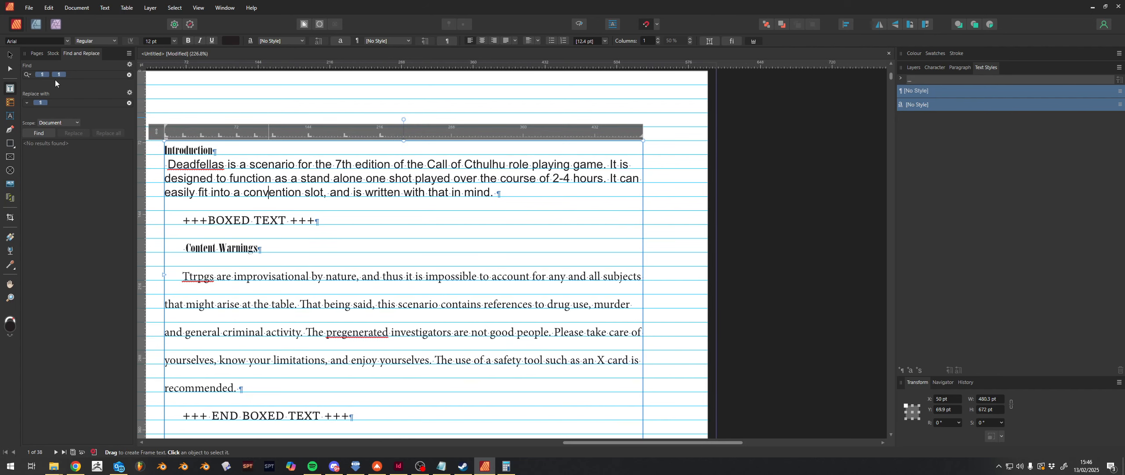
left_click(129, 75)
left_click(129, 103)
left_click(27, 75)
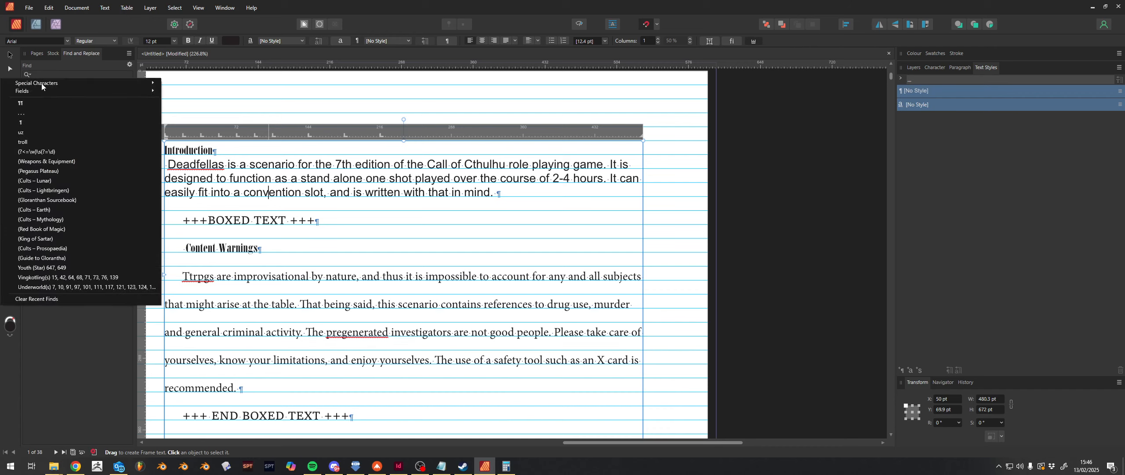
mouse_move(134, 82)
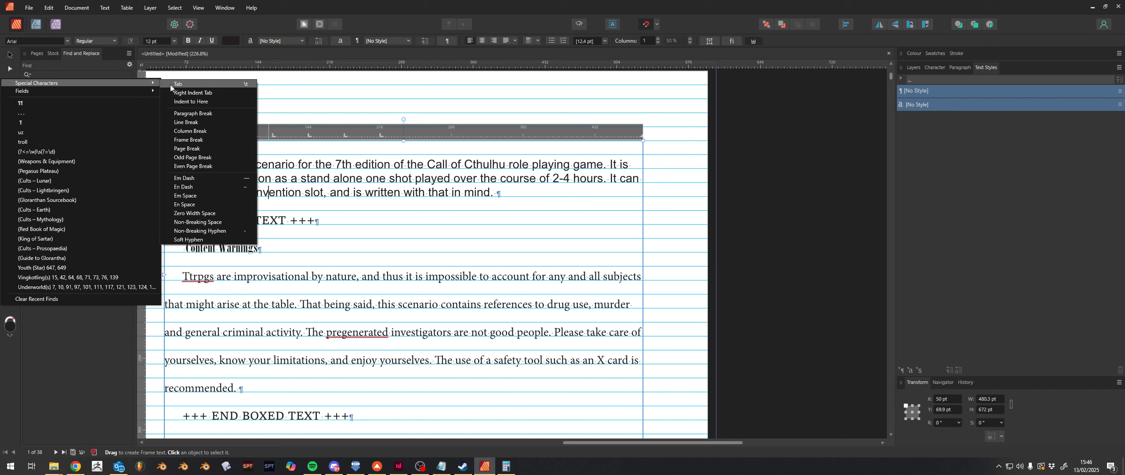
left_click(191, 113)
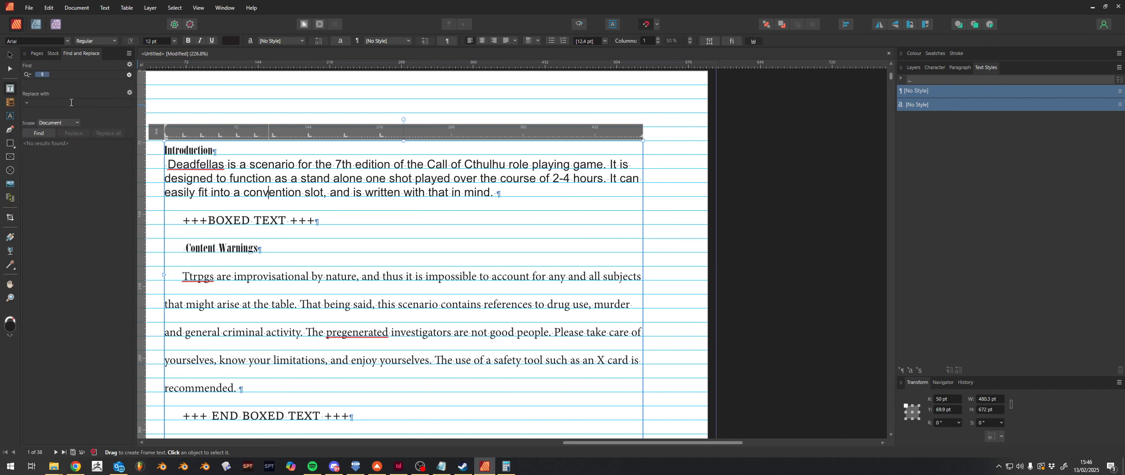
Step: Replace every paragraph break followed by a space with a plain paragraph break, and check the text on page 1
left_click(27, 102)
mouse_move(87, 111)
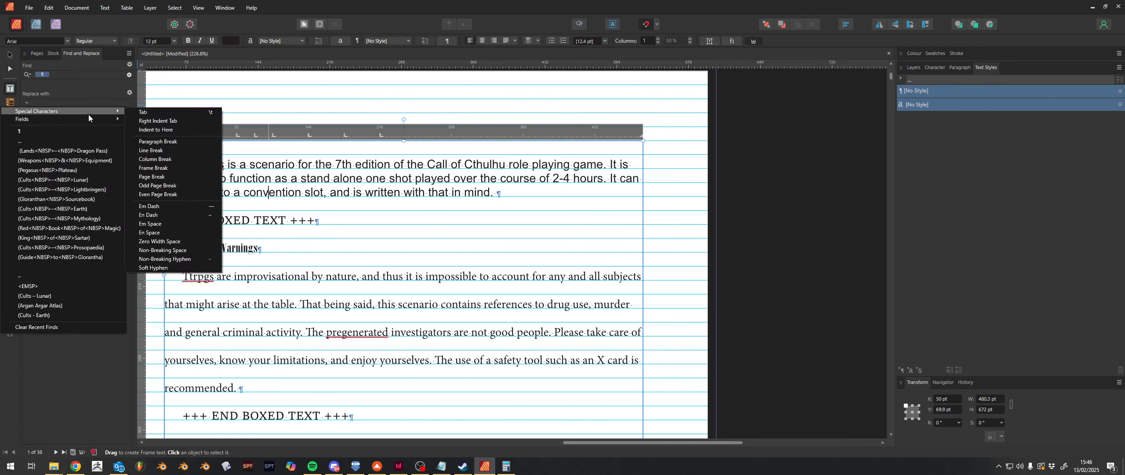
left_click(167, 142)
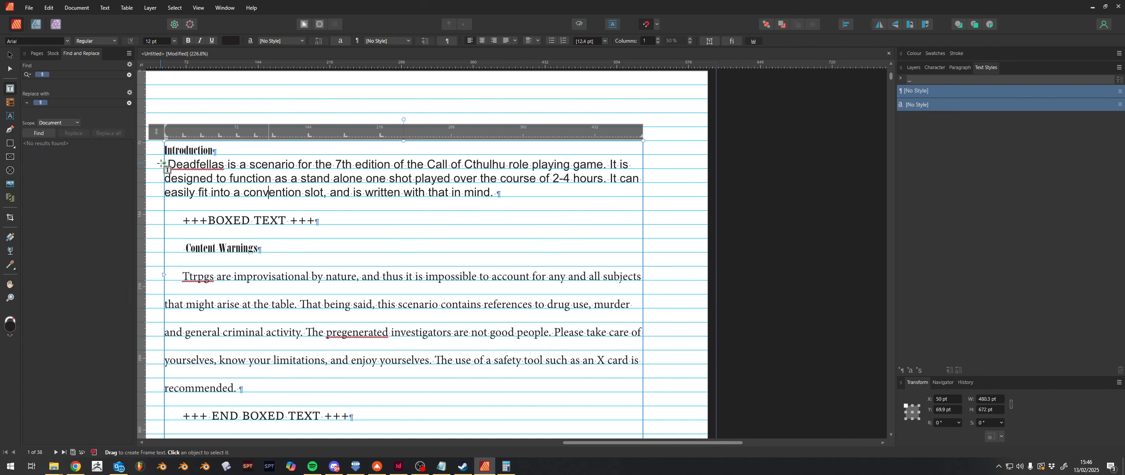
left_click(48, 133)
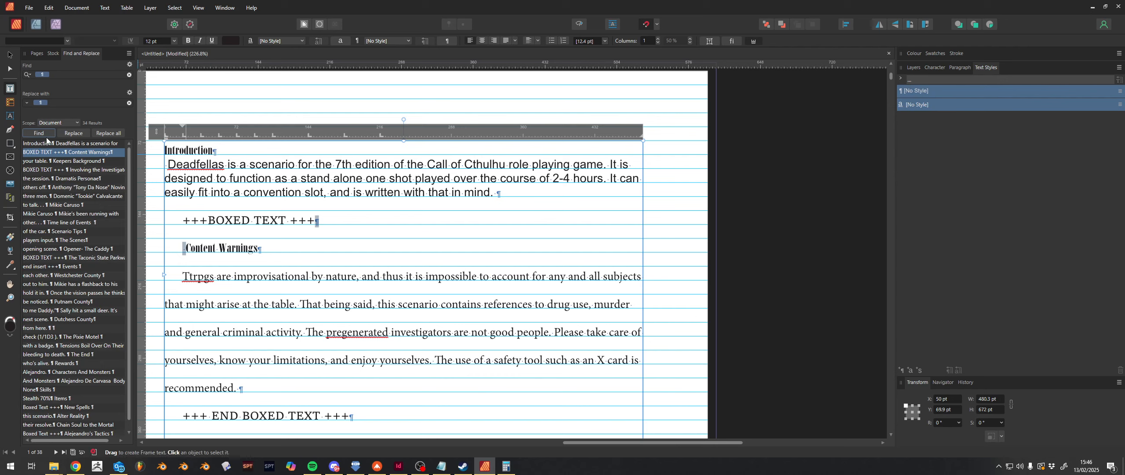
left_click(94, 132)
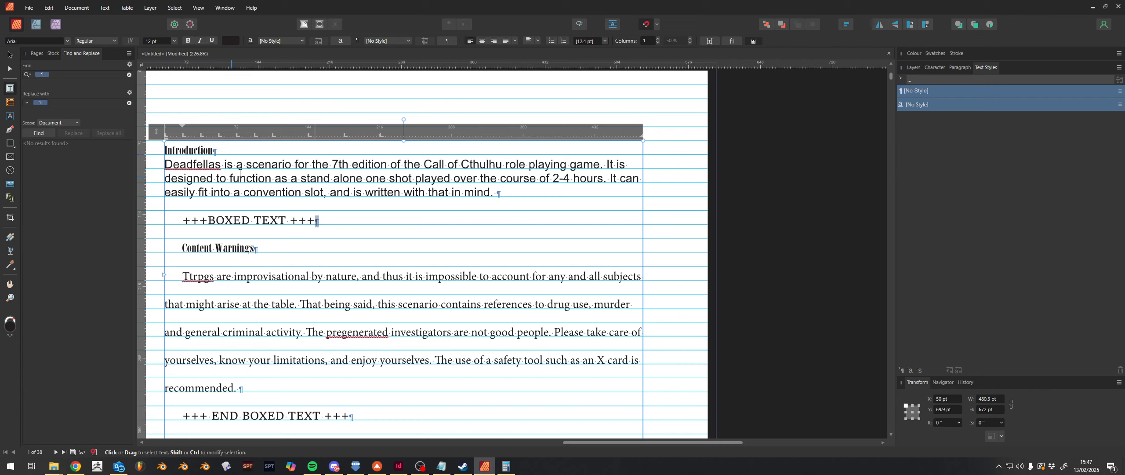
left_click(279, 297)
scroll(266, 288, "down", 5)
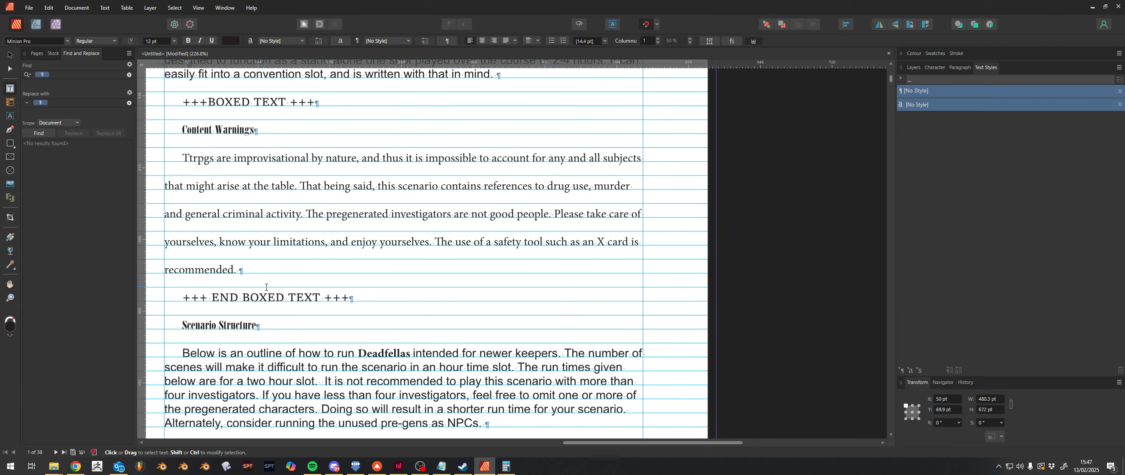
scroll(266, 288, "up", 7)
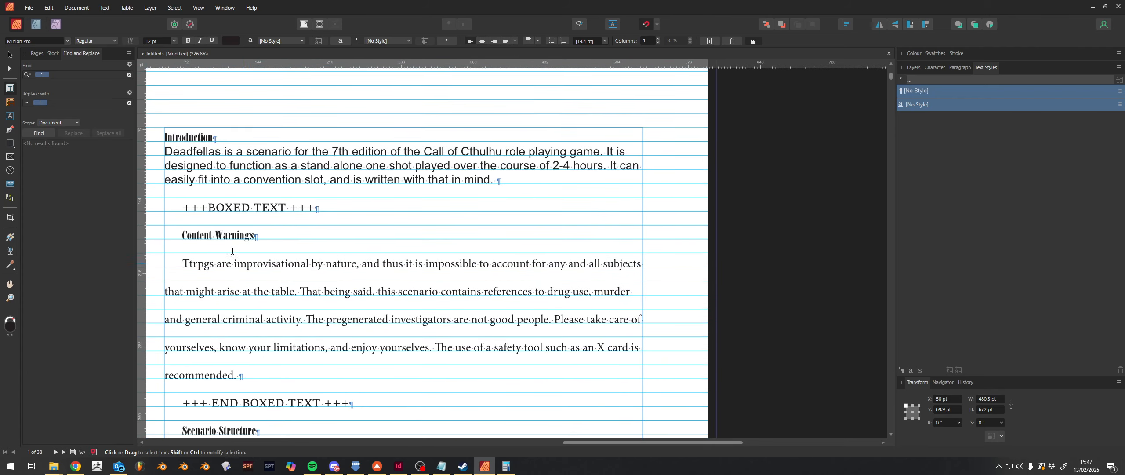
Step: Clear the find and replace entries and replace all instances of three periods in the document with an ellipsis character
left_click(129, 74)
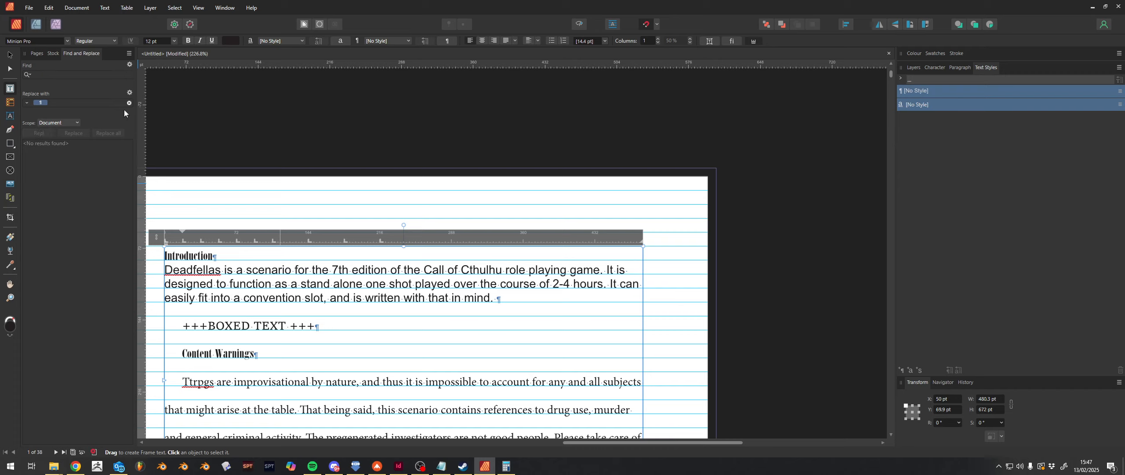
left_click(129, 103)
left_click(78, 77)
type(",")
left_click(56, 133)
left_click(105, 133)
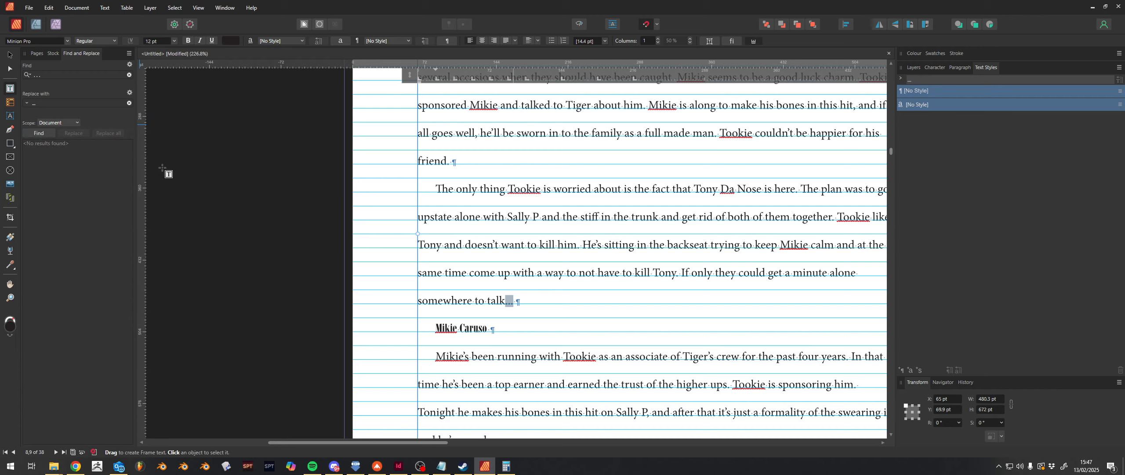
Step: Return to the Content Warnings passage on page 1 and select all of the story text
scroll(443, 225, "down", 8)
scroll(444, 224, "up", 10)
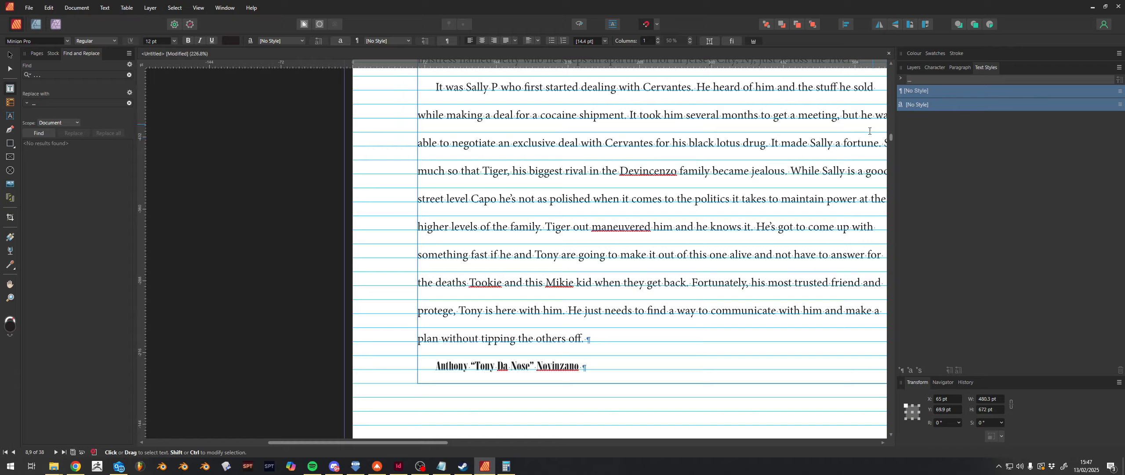
left_click_drag(891, 130, 893, 88)
left_click_drag(445, 442, 693, 444)
scroll(559, 267, "up", 1)
scroll(560, 268, "up", 12)
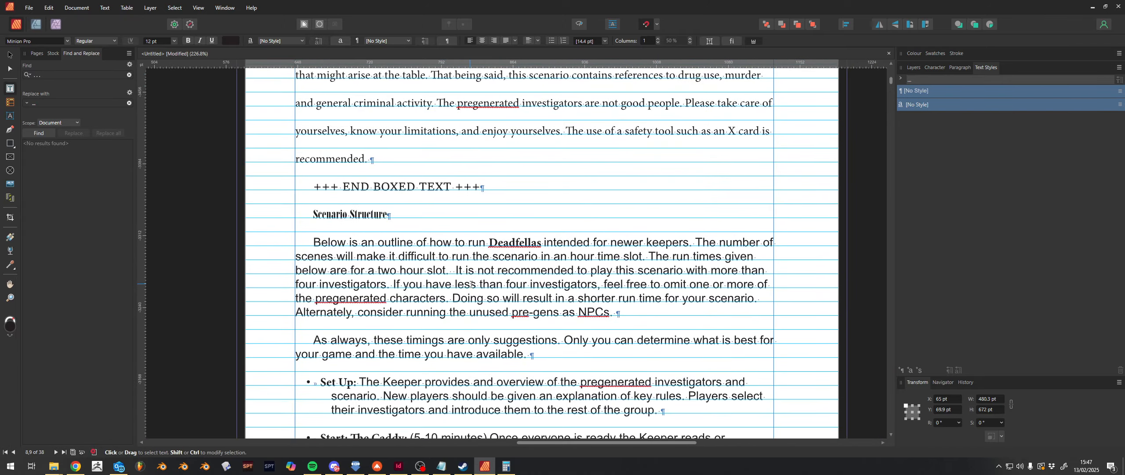
left_click(428, 209)
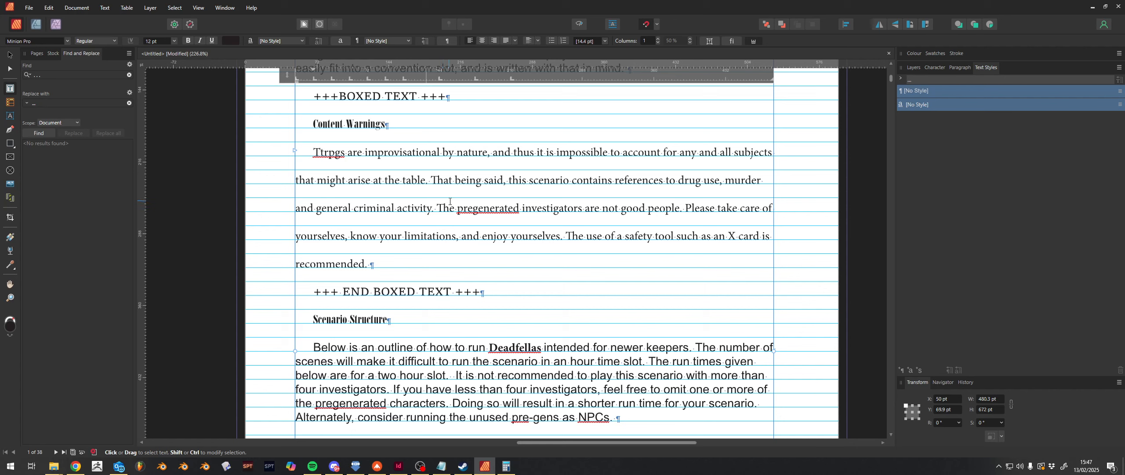
key("ctrl+a")
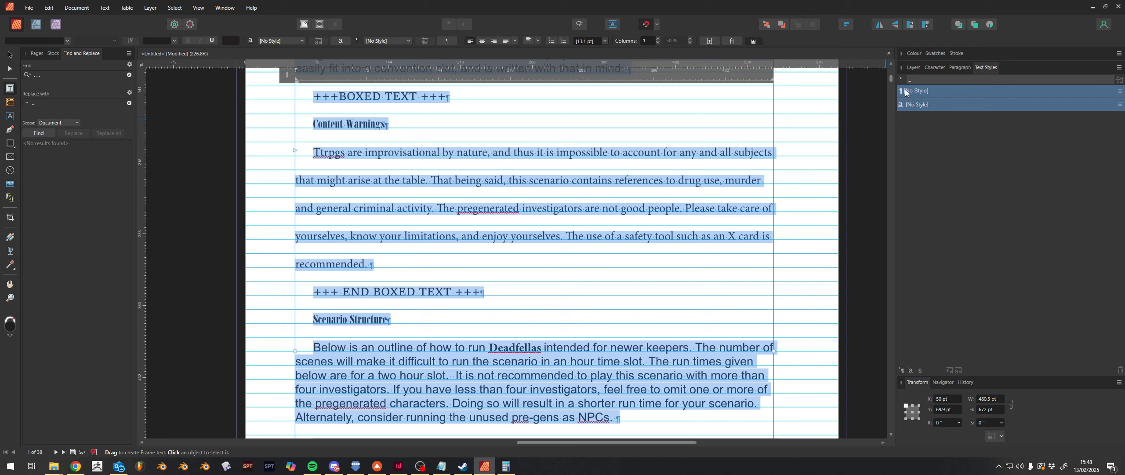
Step: Create a paragraph style named Body from the selected text, with its alignment set to Justified Last Line Left
left_click(902, 370)
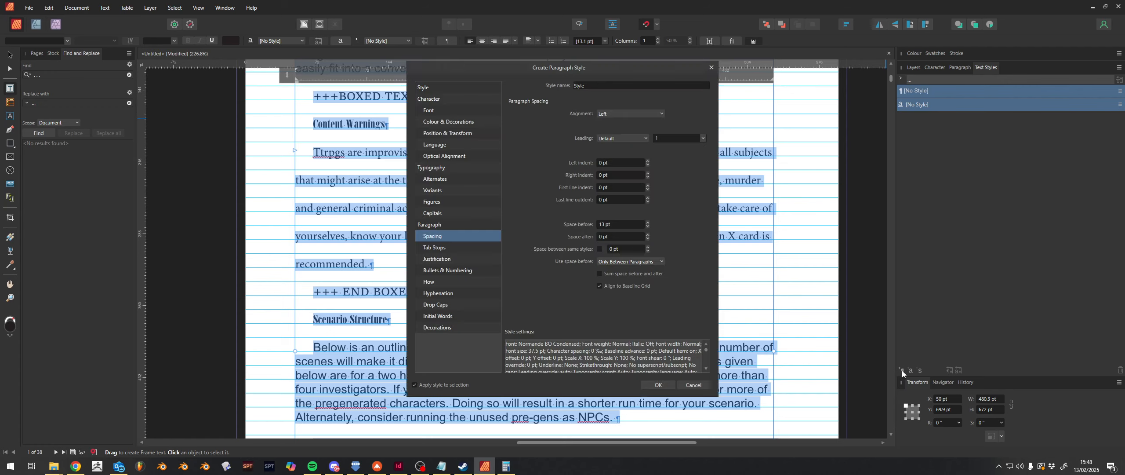
left_click(611, 86)
type("Bodyuu")
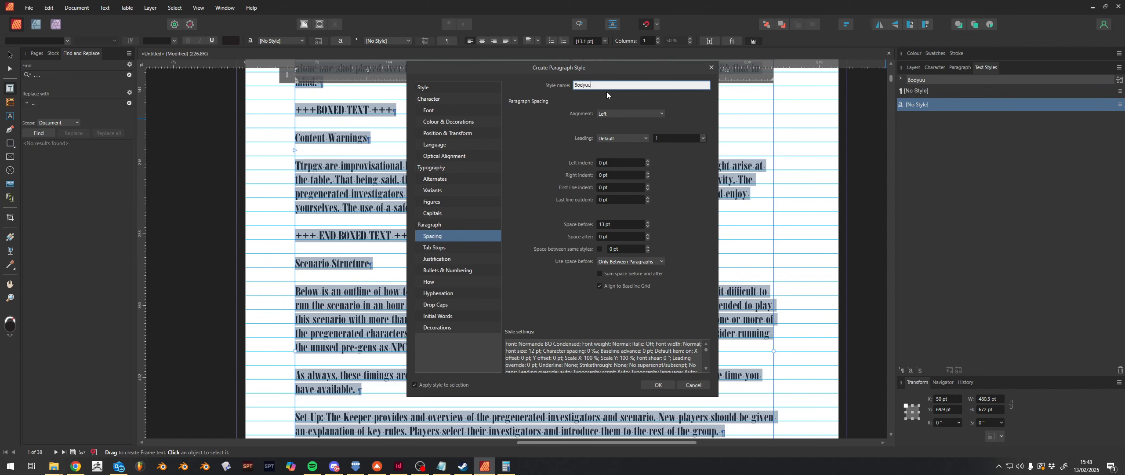
left_click(627, 112)
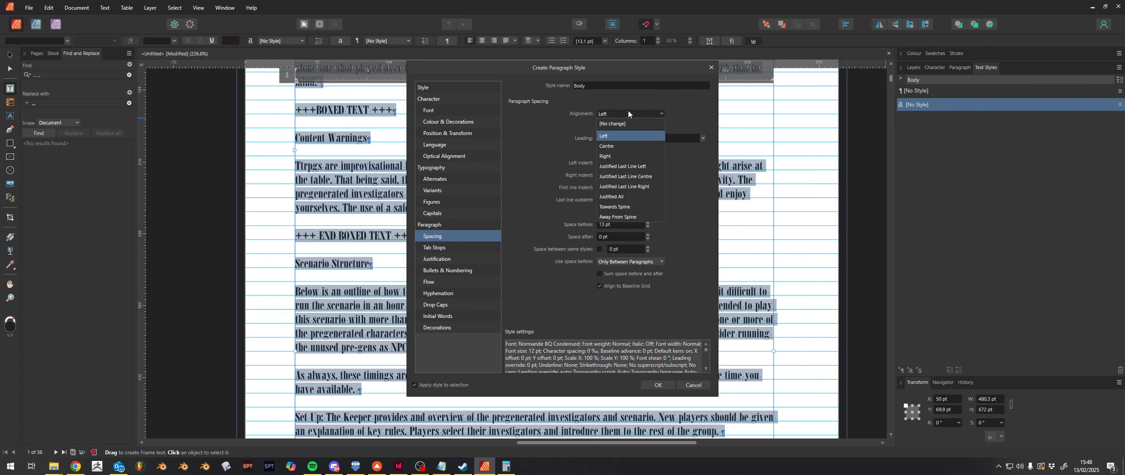
left_click(641, 166)
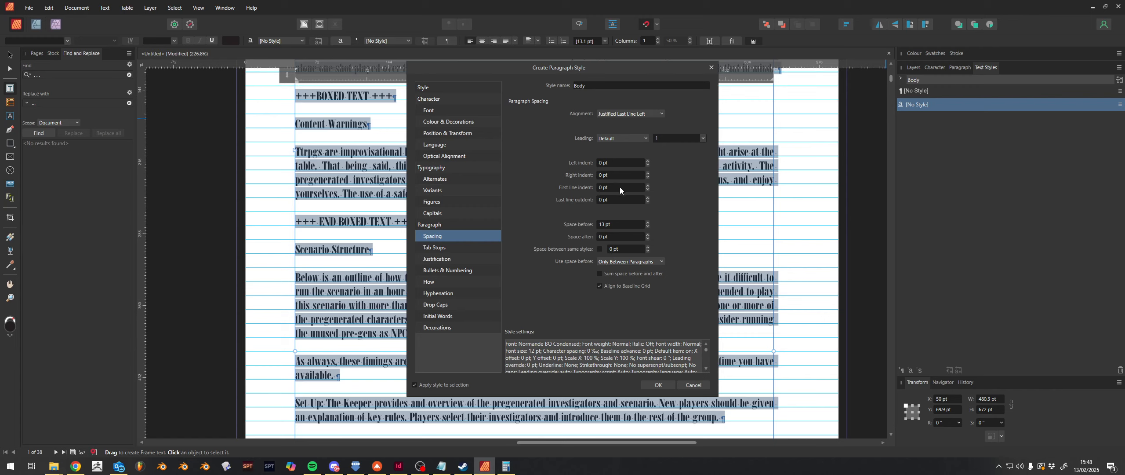
Step: Give the Body style a first line indent of 12 pt and a space before of 0 pt
left_click_drag(619, 187, 598, 186)
key("BackSpace")
type("12")
left_click(622, 174)
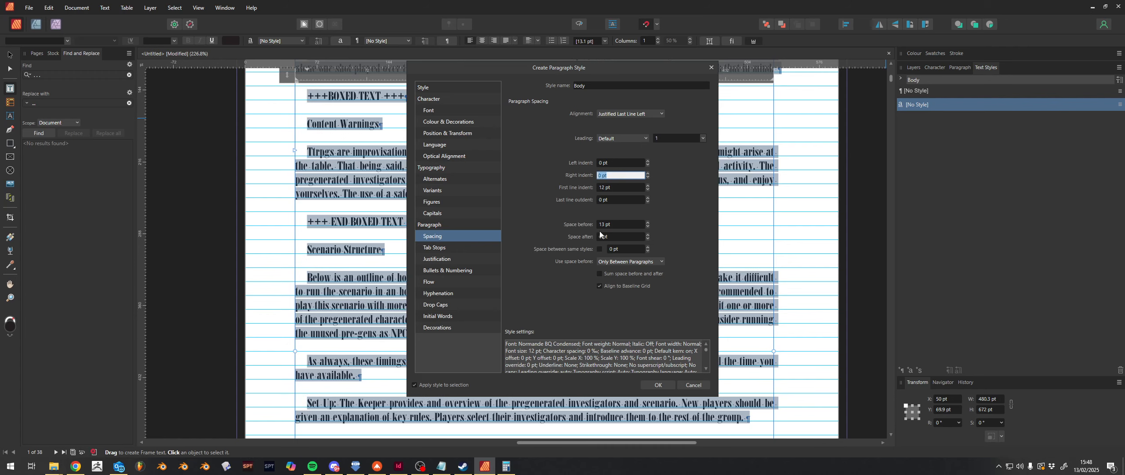
left_click_drag(624, 225, 597, 219)
type("0")
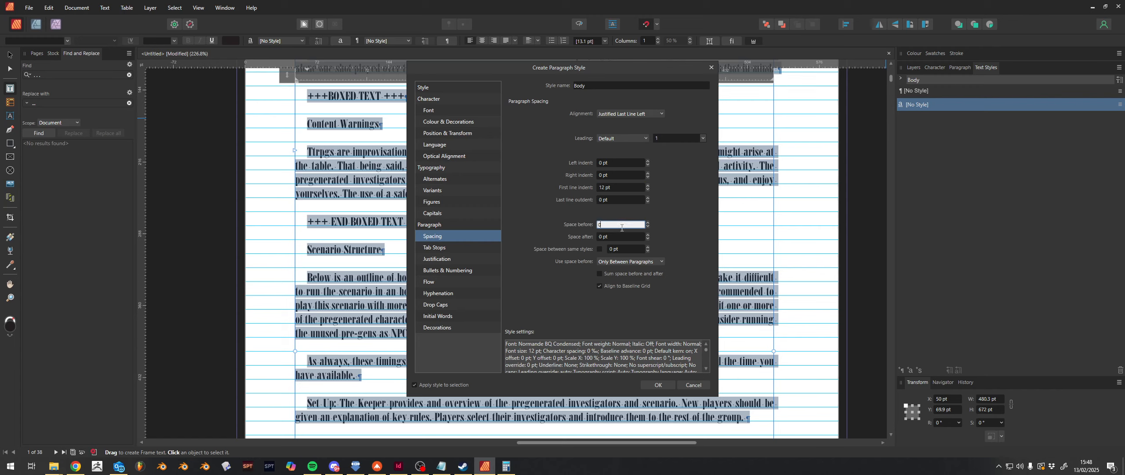
left_click(614, 238)
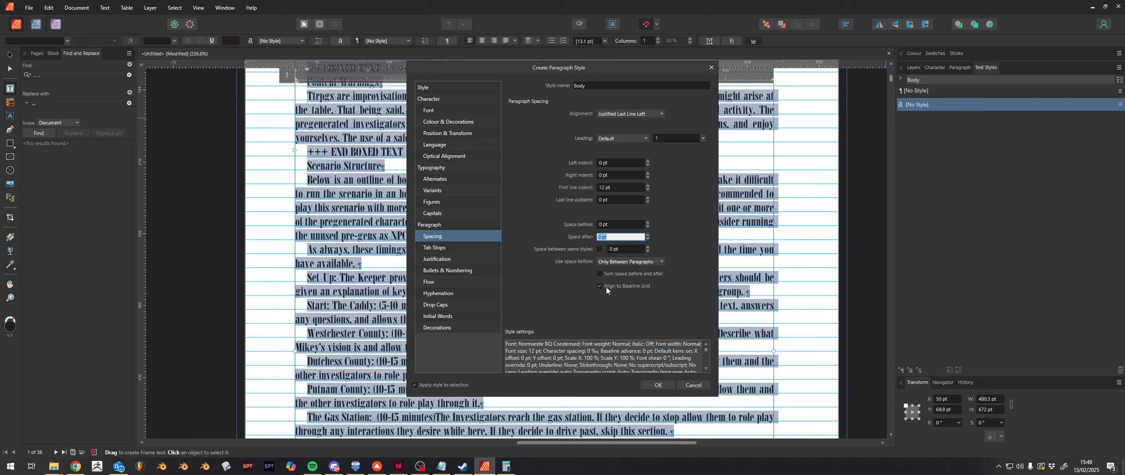
Step: Set the Body style's font family to Minion Pro and its font size to 10 pt
left_click(437, 114)
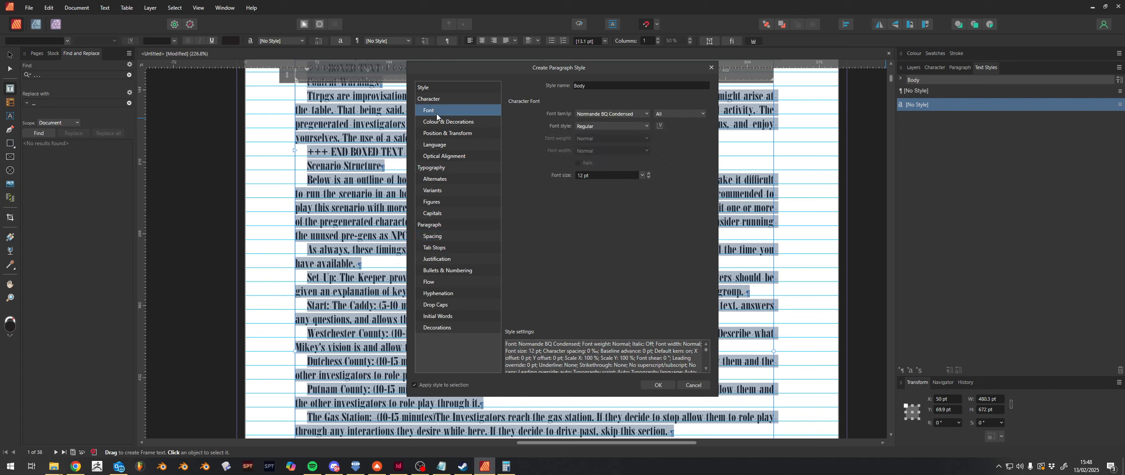
left_click(612, 114)
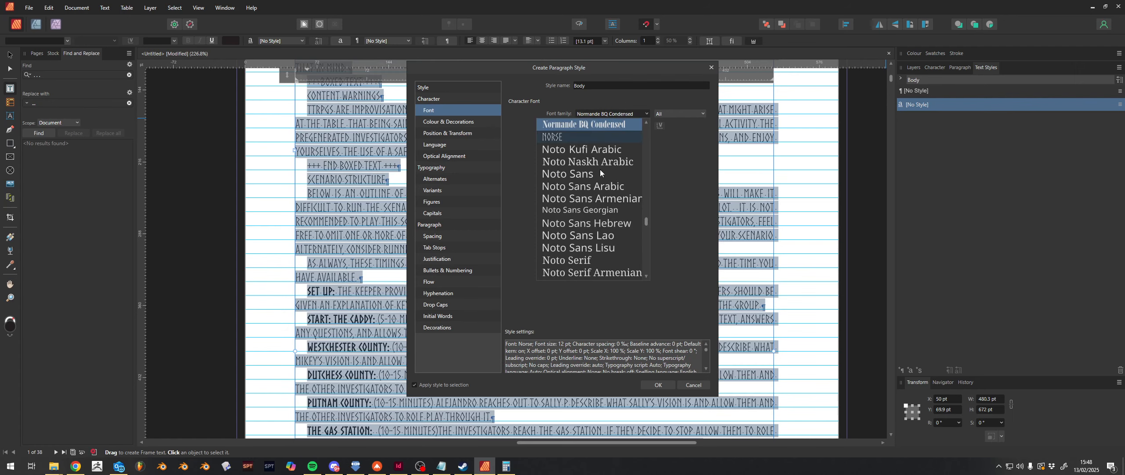
left_click_drag(647, 222, 648, 202)
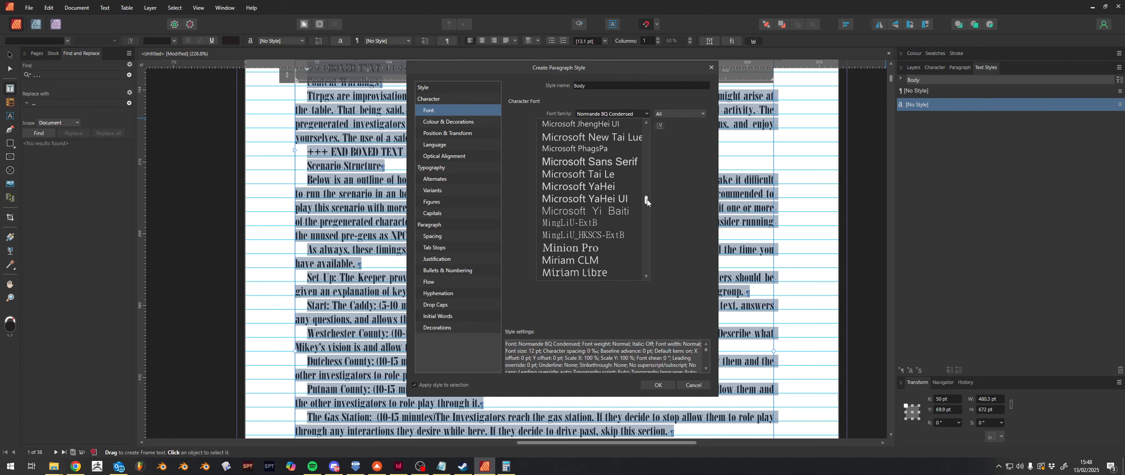
left_click(579, 248)
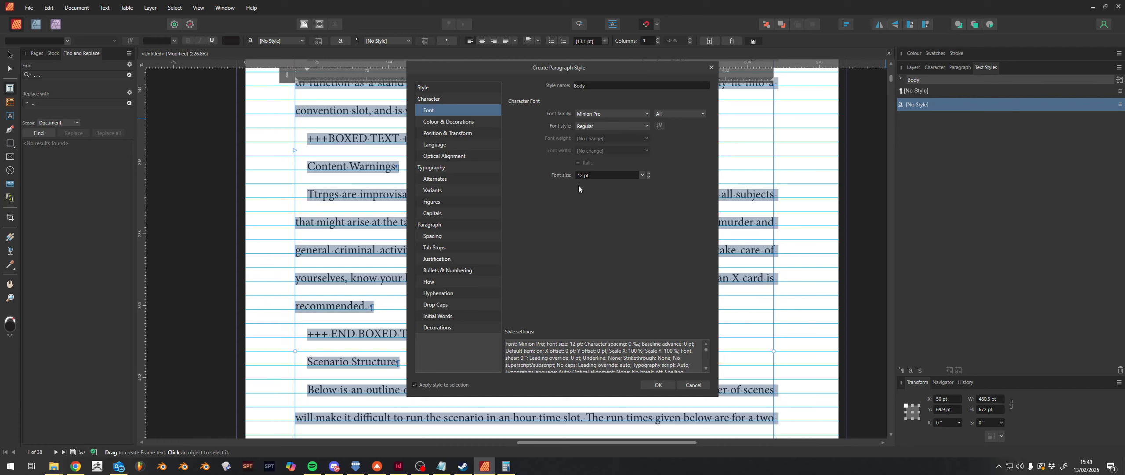
left_click(642, 175)
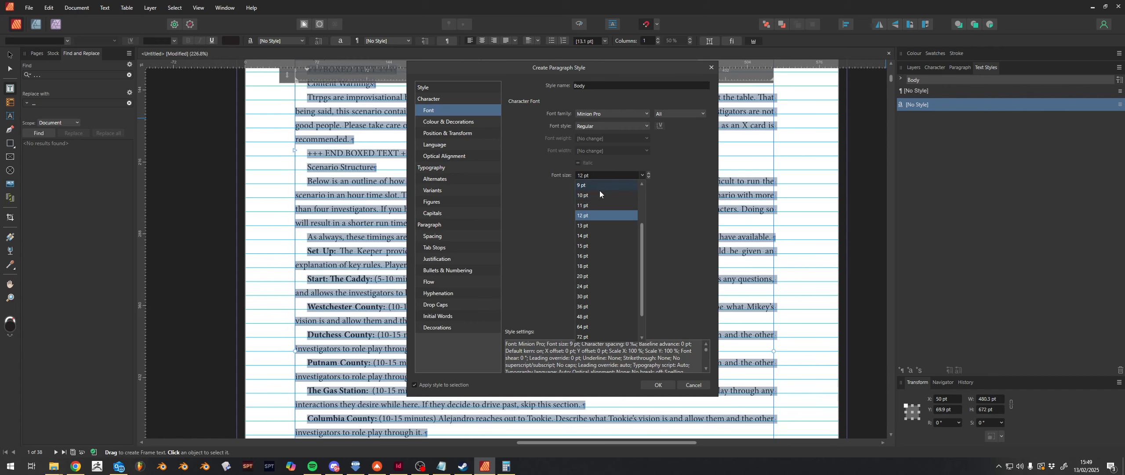
left_click(597, 195)
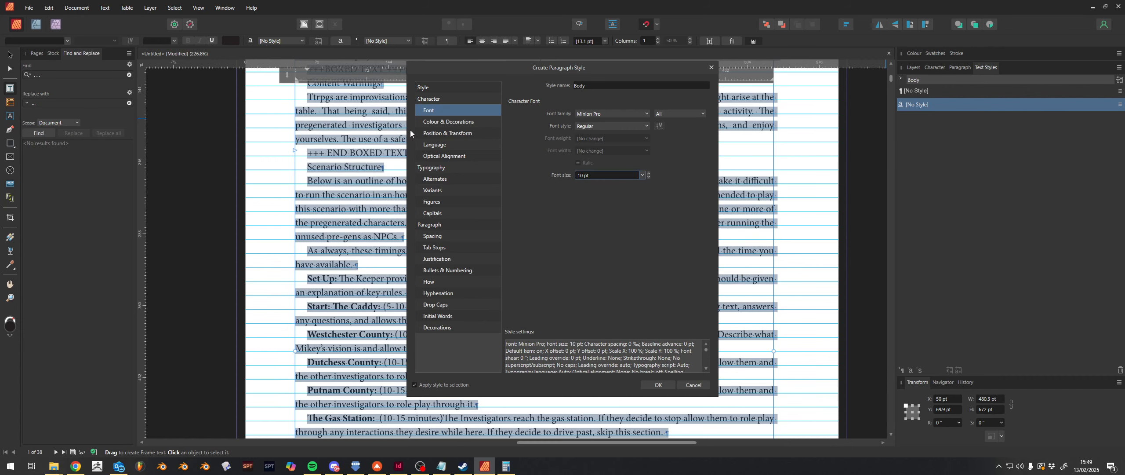
Step: Set the Body style's spelling language to English (United States) and its optical alignment type to Font
left_click(459, 134)
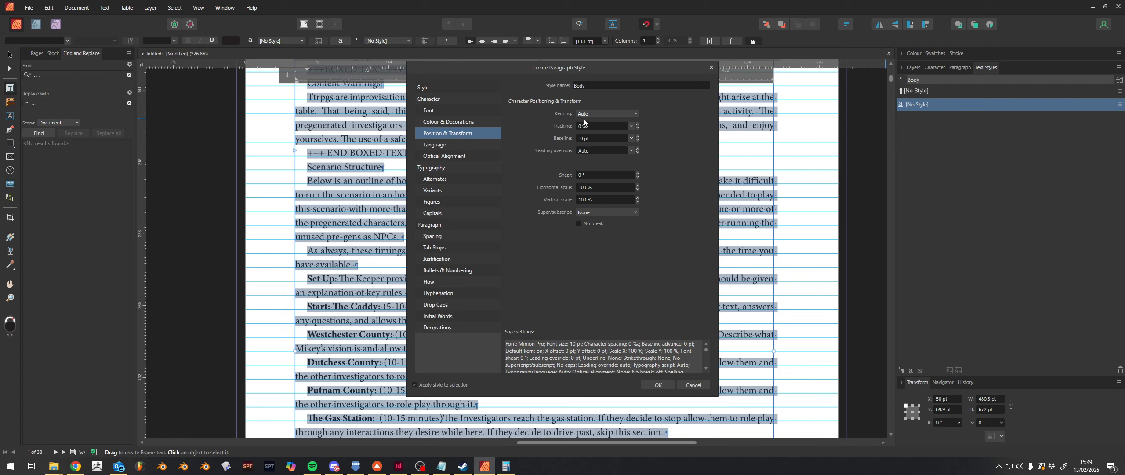
left_click(446, 146)
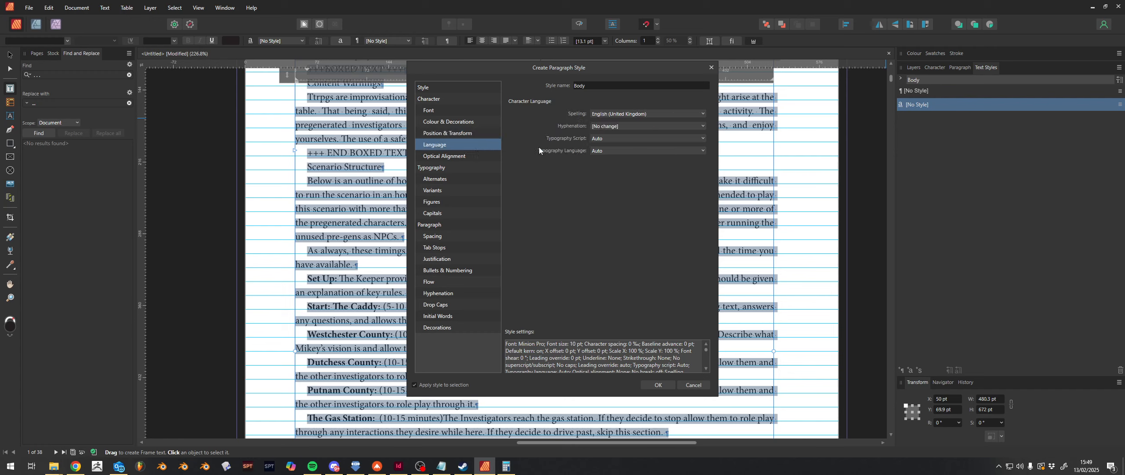
left_click(635, 113)
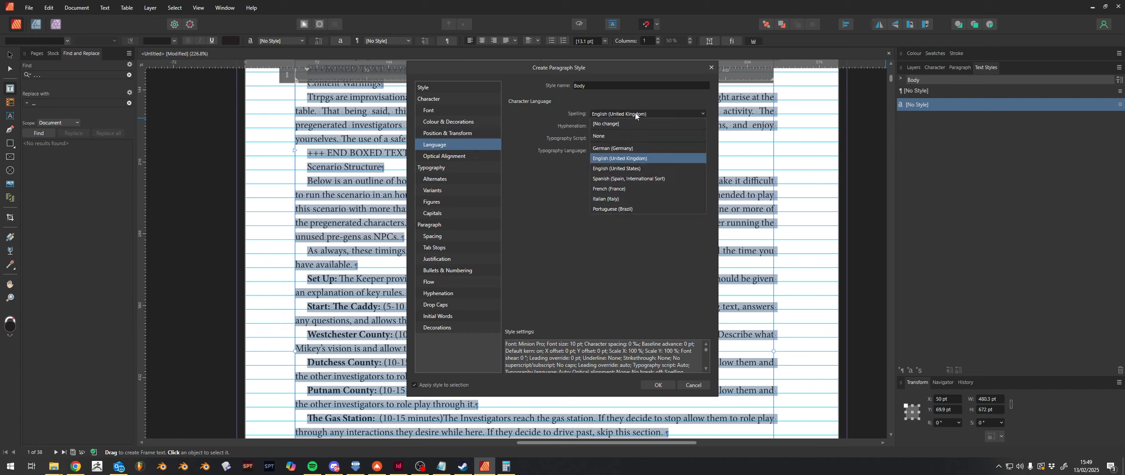
left_click(625, 170)
left_click(443, 156)
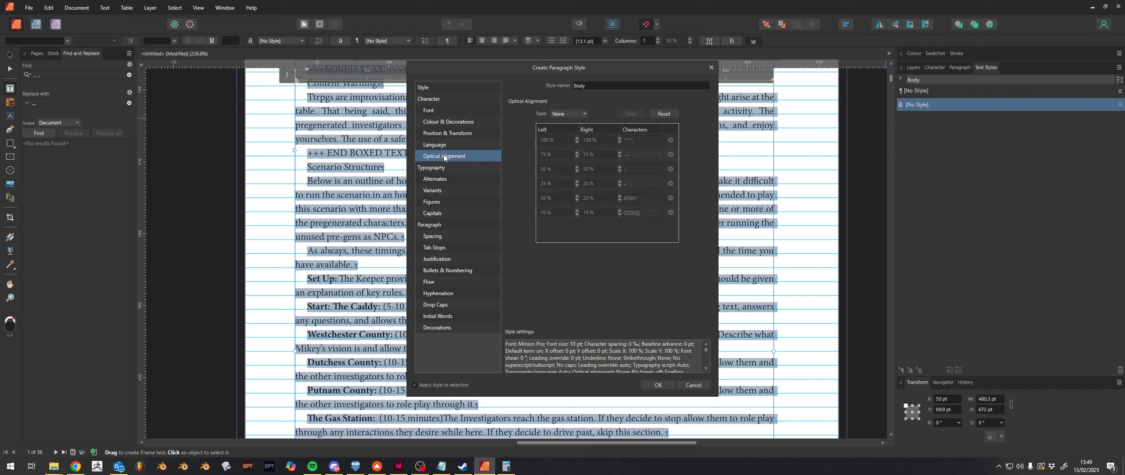
left_click(568, 114)
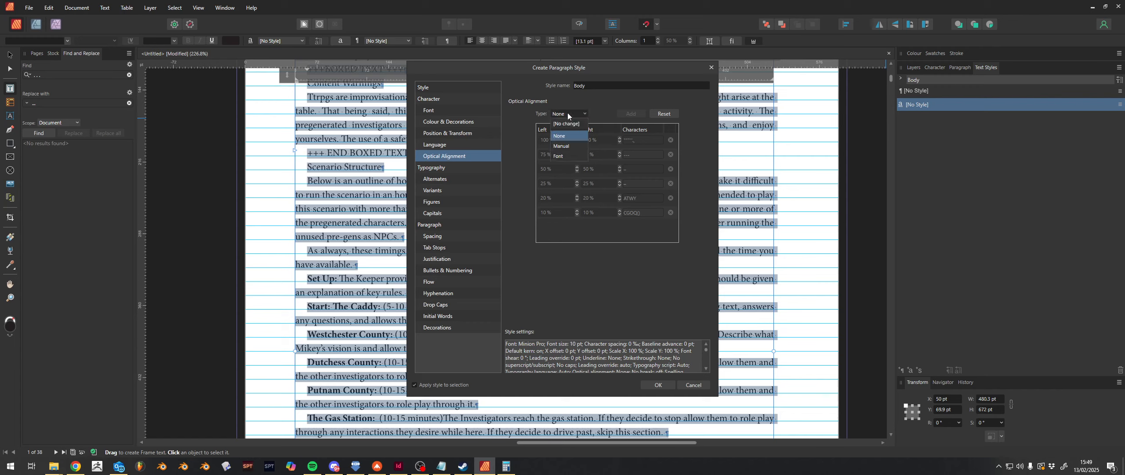
left_click(563, 157)
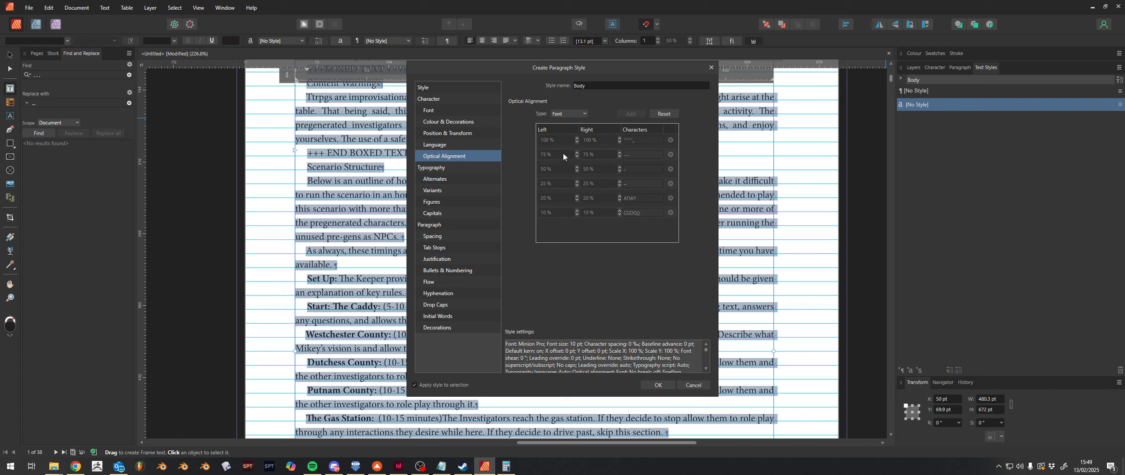
Step: Review the Body style's typography alternates, variants, figures and capitals, and recheck its paragraph spacing settings
left_click(437, 167)
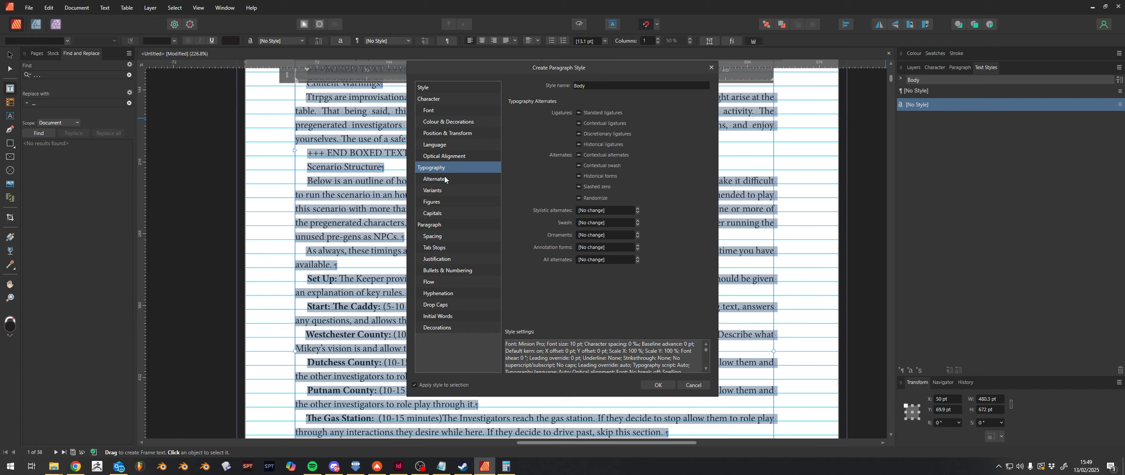
left_click(444, 179)
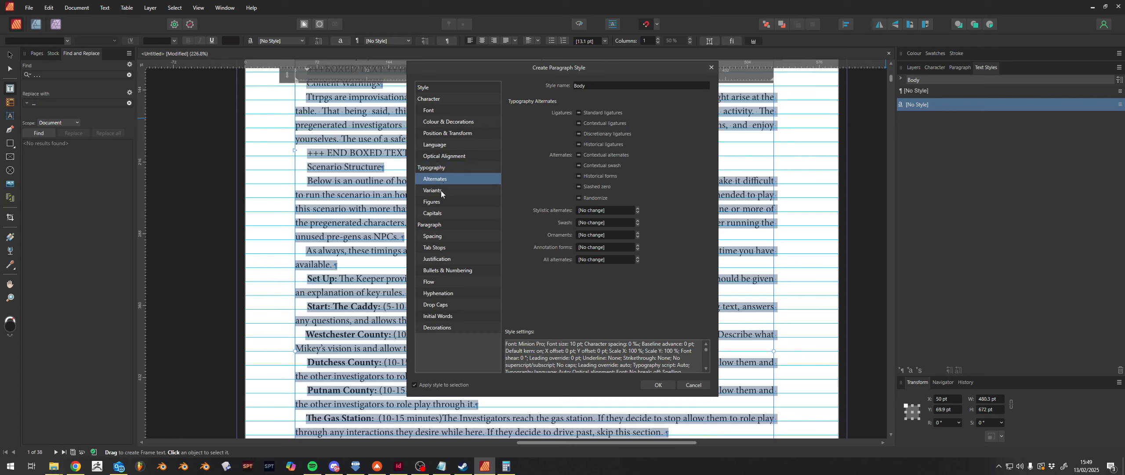
left_click(441, 192)
left_click(440, 202)
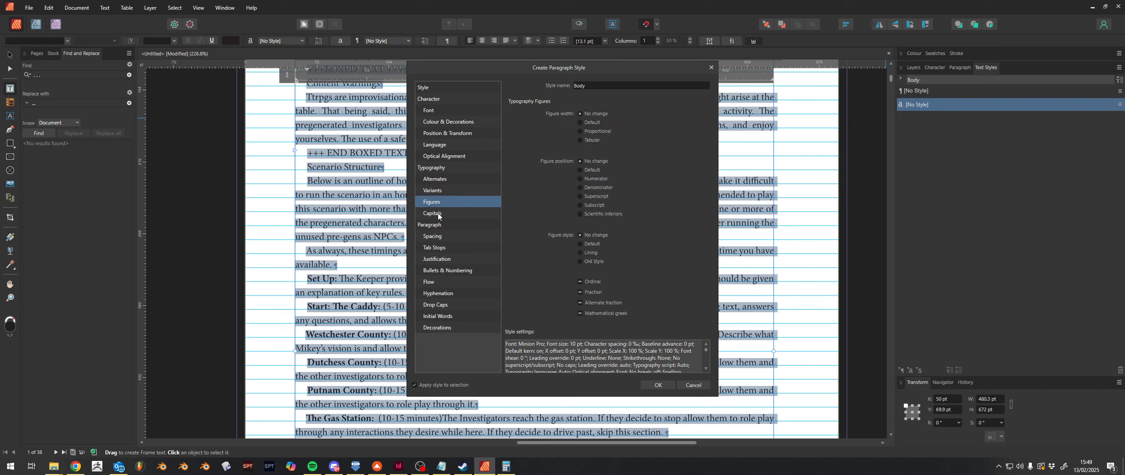
left_click(440, 212)
left_click(441, 225)
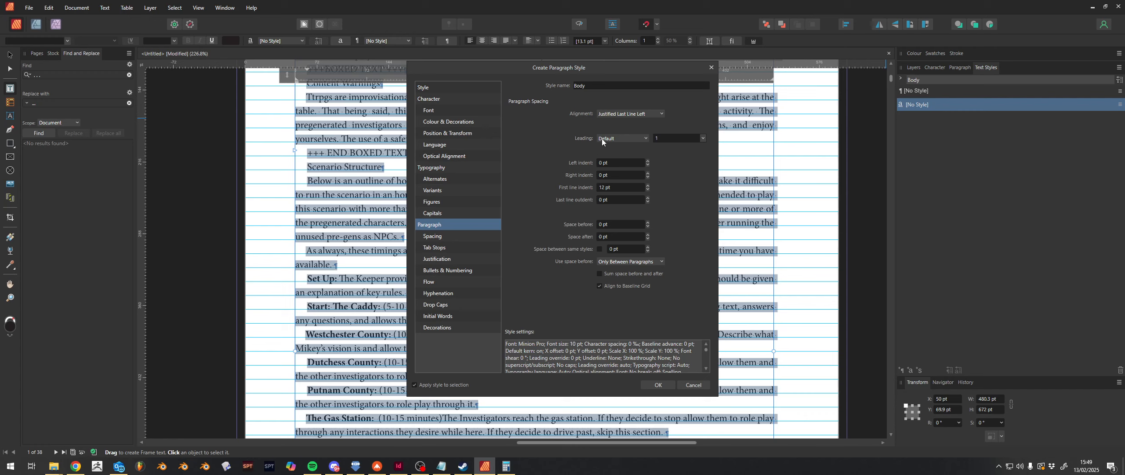
left_click(439, 237)
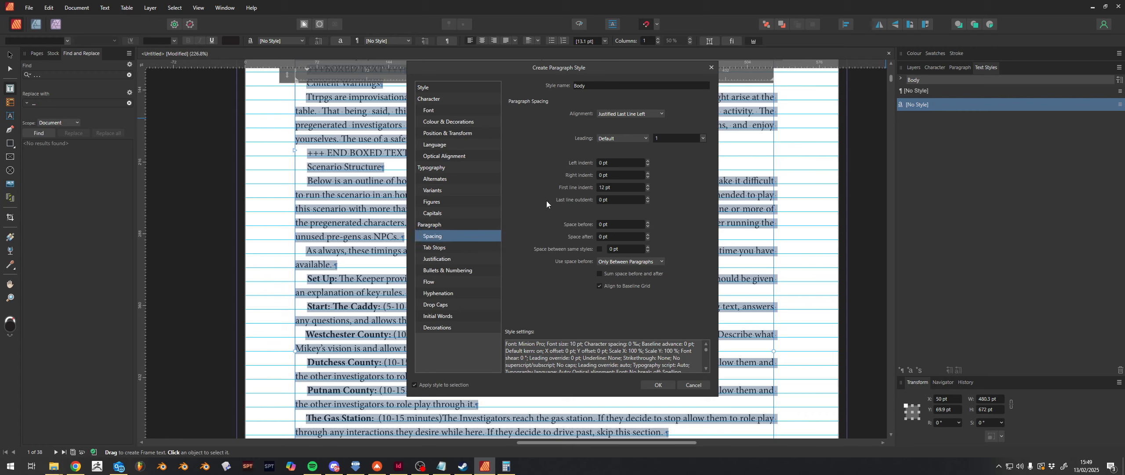
Step: Bring up the Body style's justification settings, and switch to InDesign to examine the justification values of its Body paragraph style
left_click(441, 260)
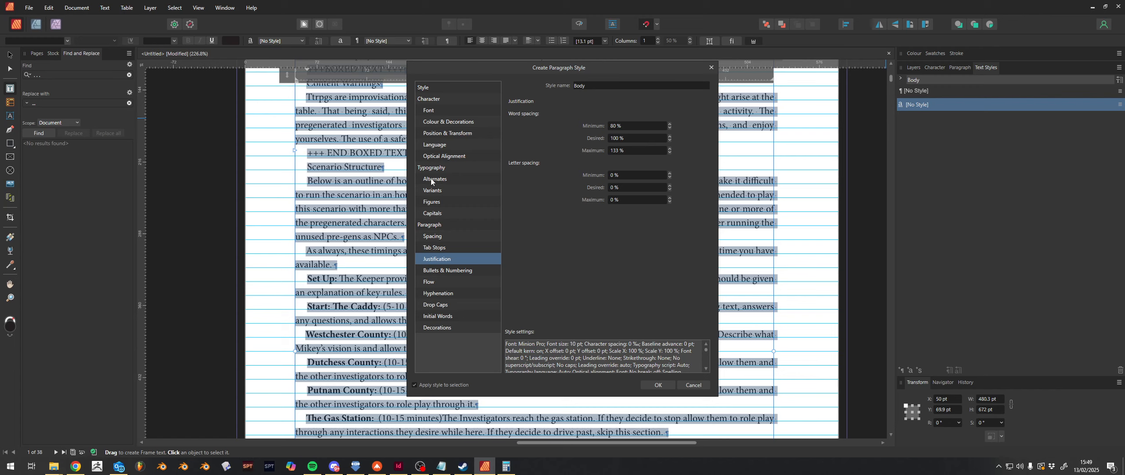
left_click(398, 465)
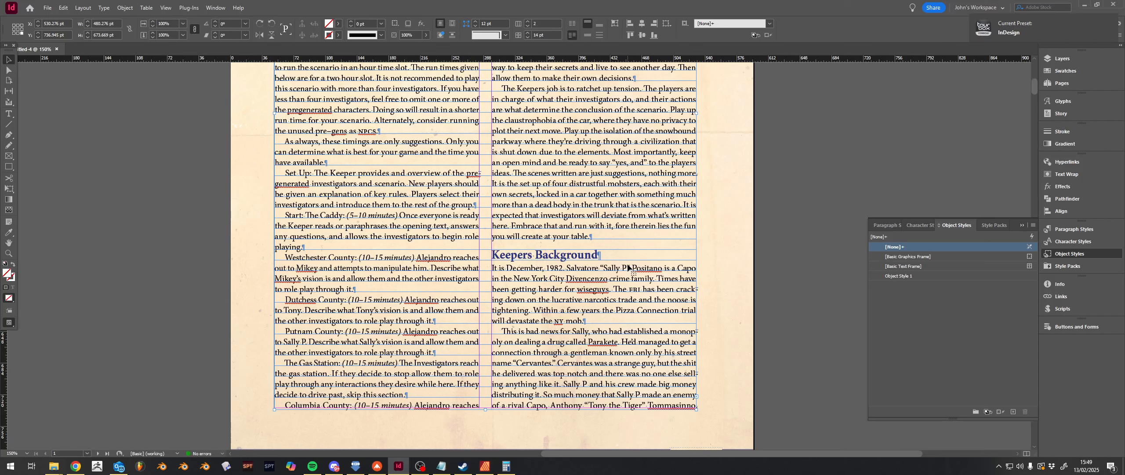
left_click(886, 223)
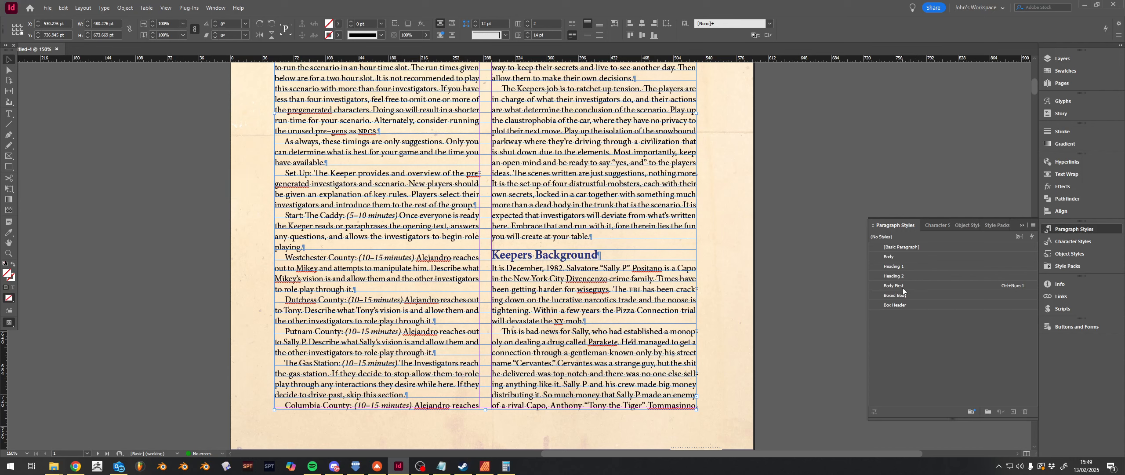
double_click(898, 256)
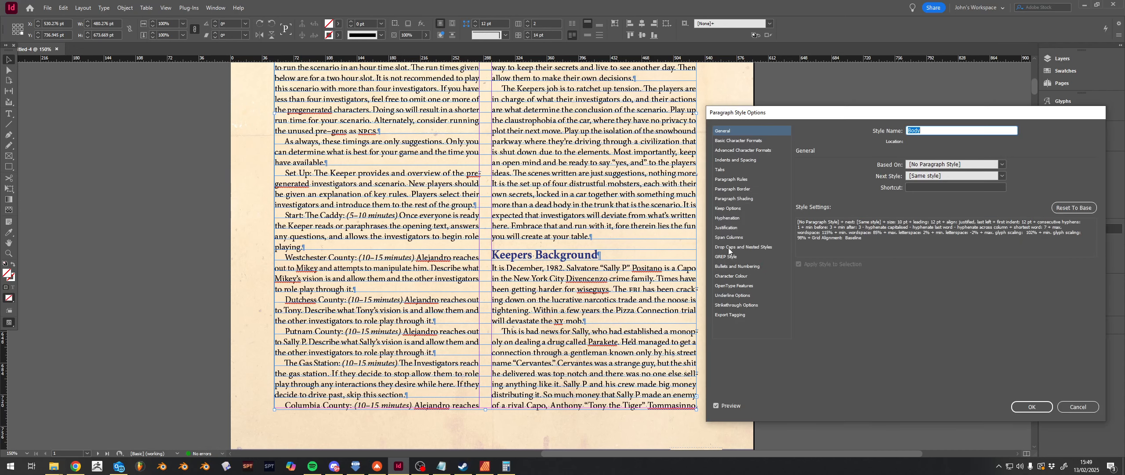
left_click(733, 228)
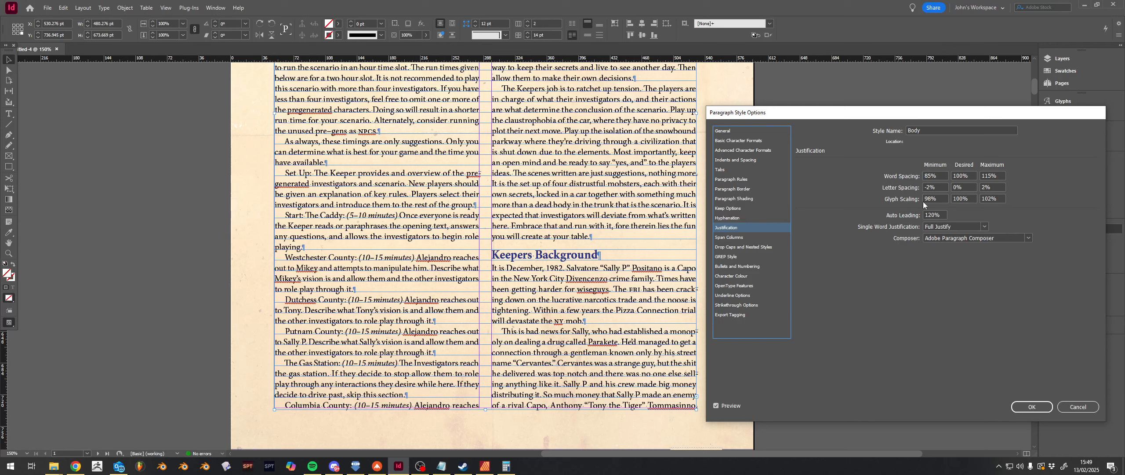
Step: Switch back to Affinity Publisher and set the Body style's word spacing to 85% minimum and 115% maximum
left_click(479, 433)
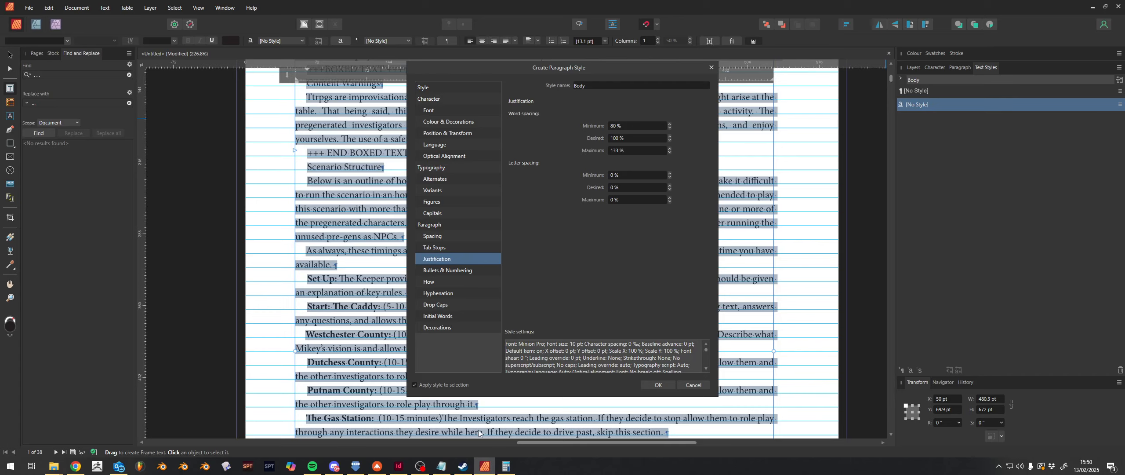
left_click(631, 126)
left_click(626, 139)
left_click(629, 151)
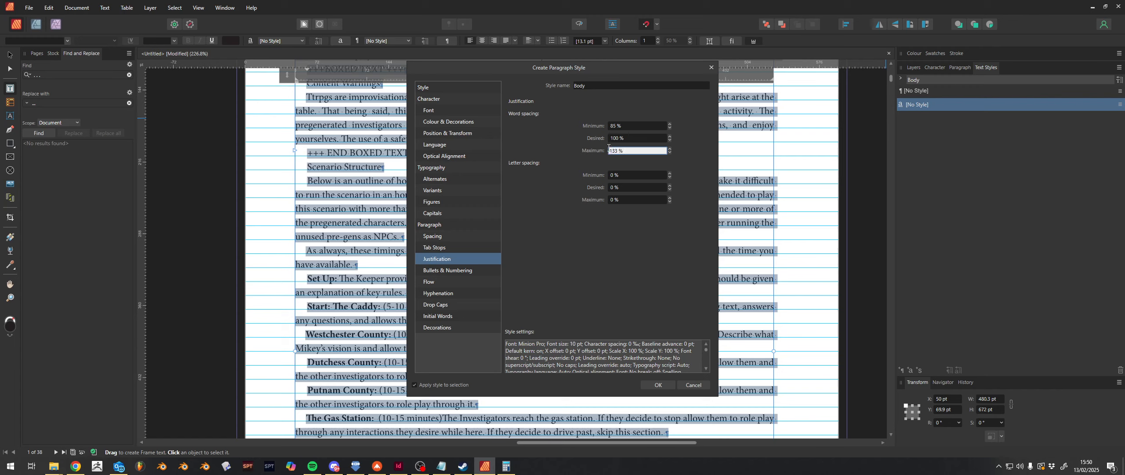
type("115")
Step: Set the Body style's letter spacing to -2% minimum and 2% maximum, keeping the desired value at 0%
left_click(641, 173)
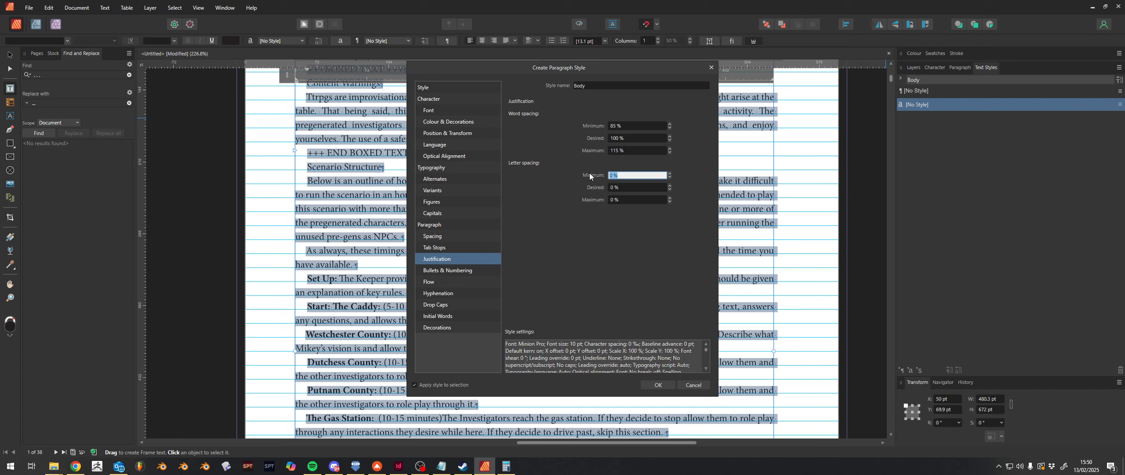
left_click(632, 200)
type("2")
left_click(629, 189)
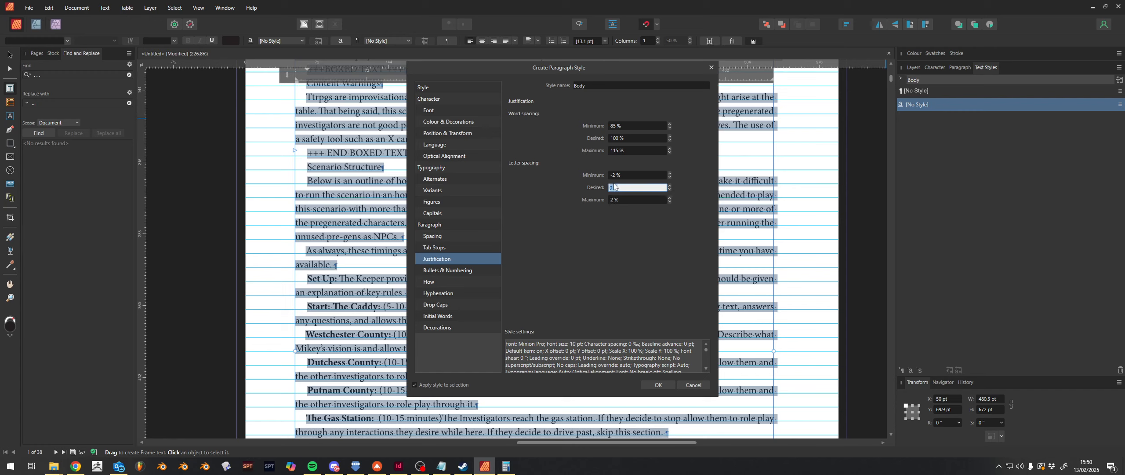
Step: Turn on auto-hyphenation for the Body style and create the style, applying it to the selected text
left_click(453, 295)
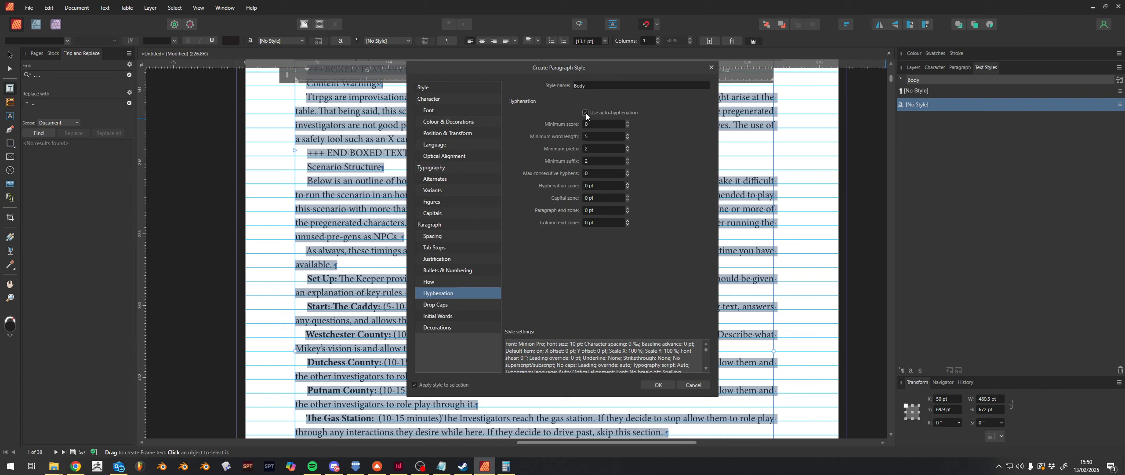
left_click(628, 134)
left_click(658, 385)
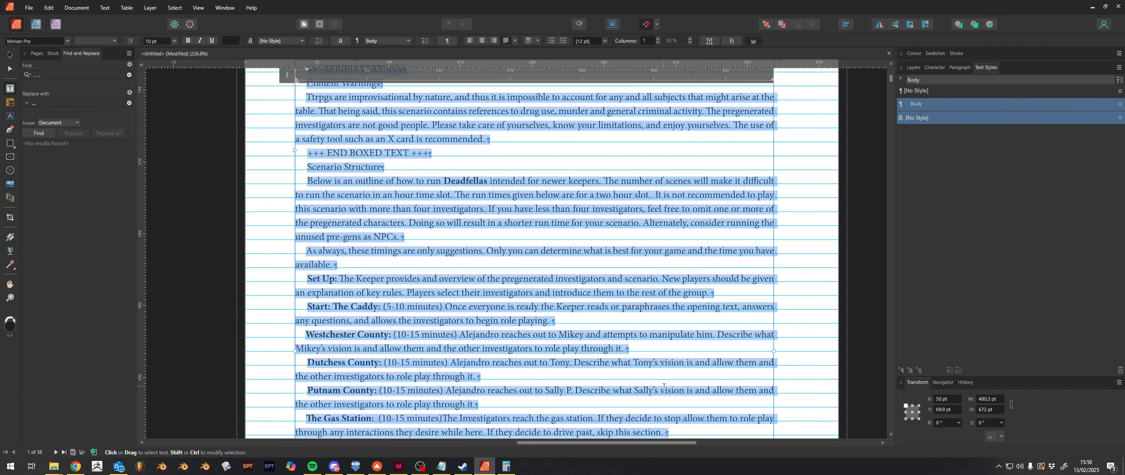
Step: Select the whole story text and set its Minion Pro font style to Regular
left_click(439, 303)
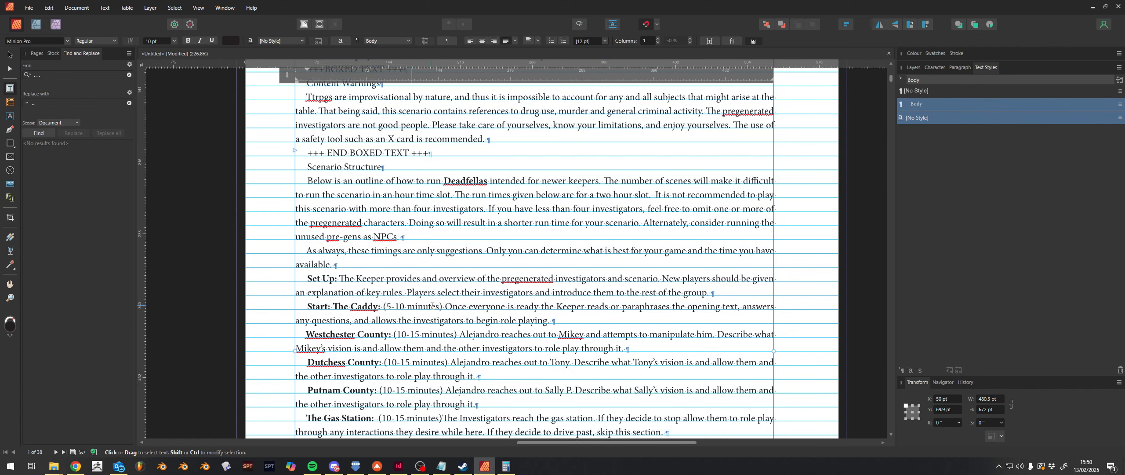
scroll(432, 305, "up", 1)
scroll(432, 305, "up", 1)
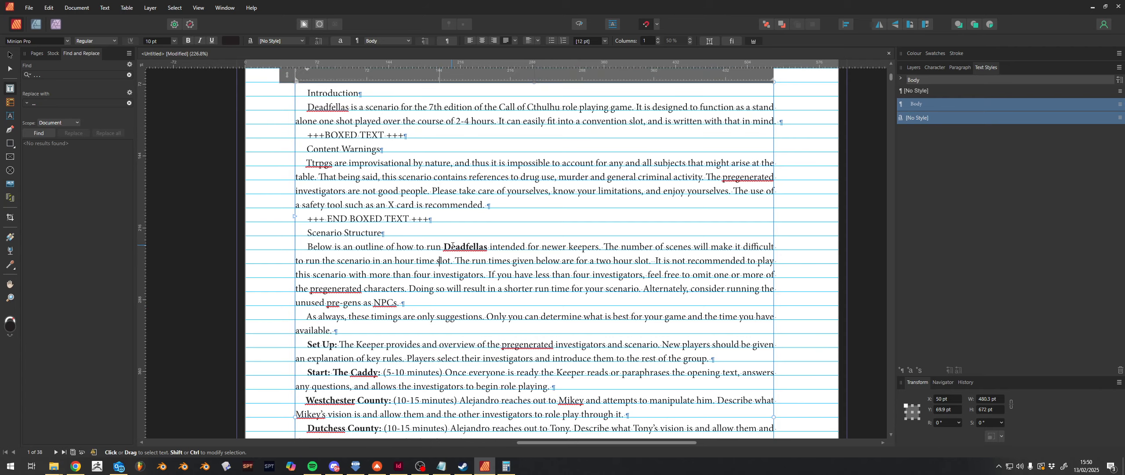
key("ctrl+a")
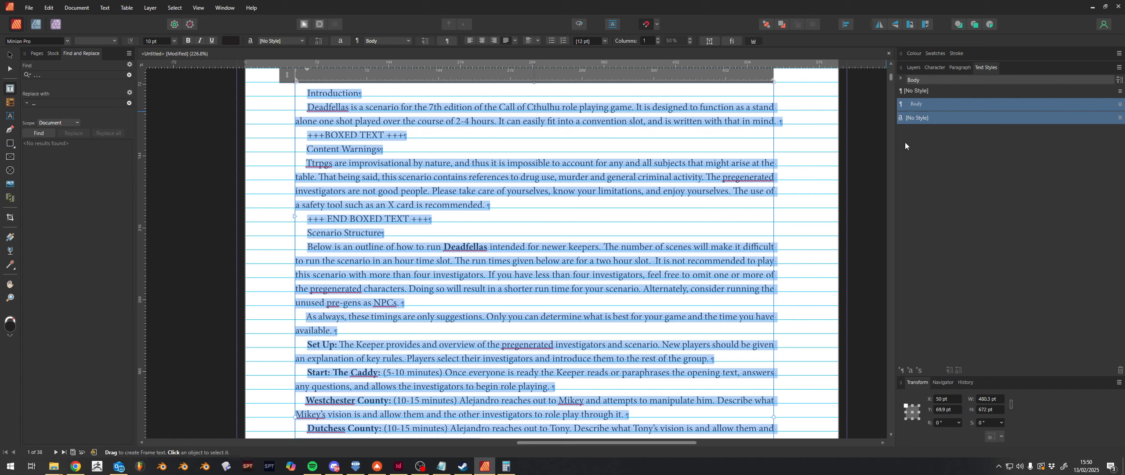
left_click(114, 40)
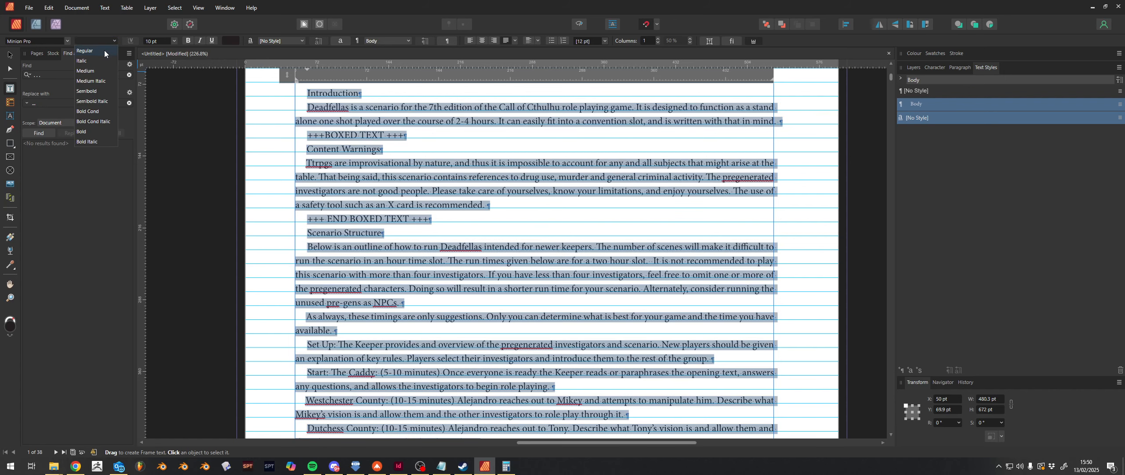
left_click(104, 50)
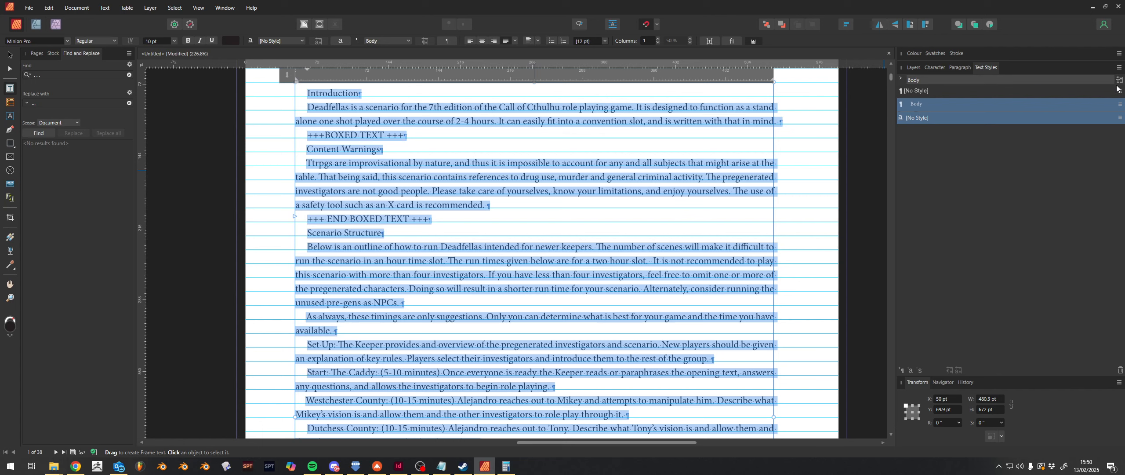
Step: Update the Body paragraph style from the selected text's formatting and clear the text selection
right_click(969, 104)
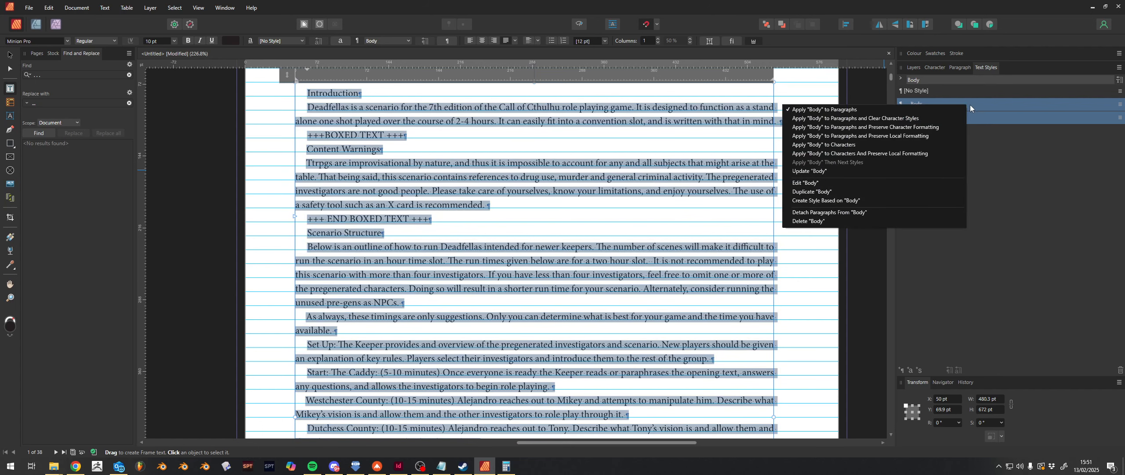
left_click(863, 171)
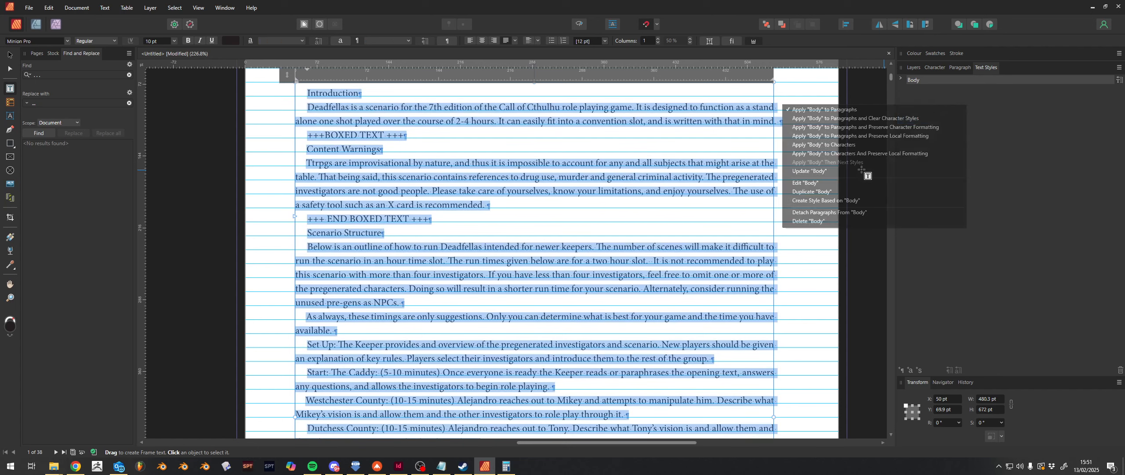
left_click(603, 191)
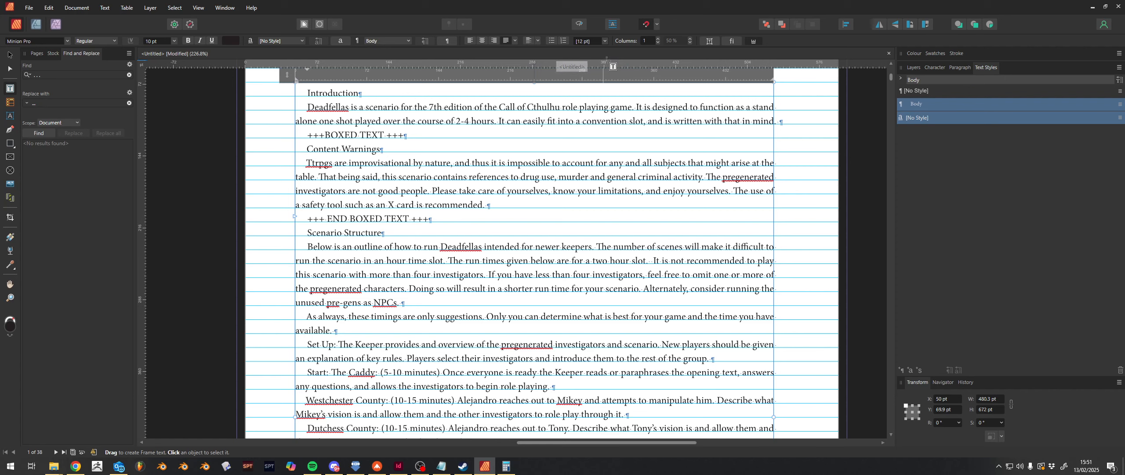
Step: Lay the text frame out in 2 columns with a 14 pt gutter
left_click(657, 39)
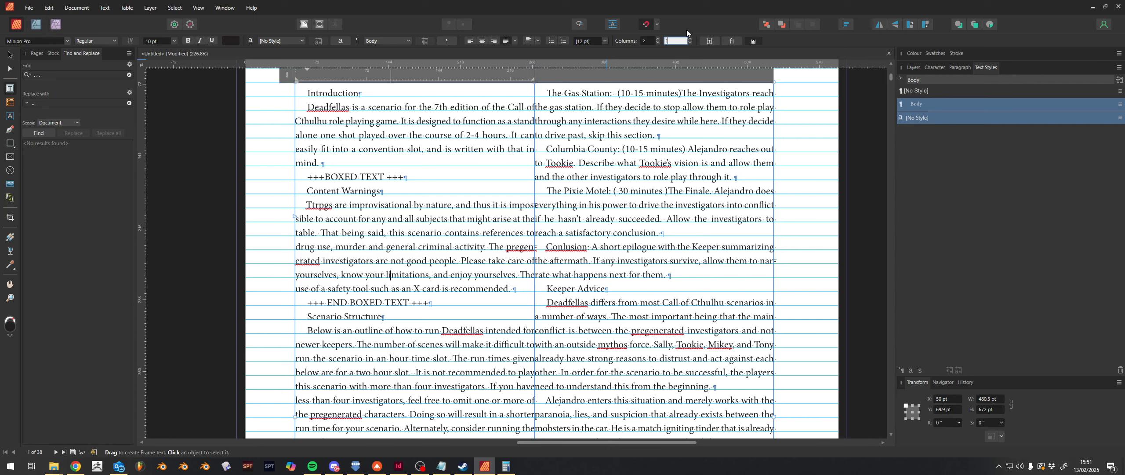
type("14")
left_click(648, 42)
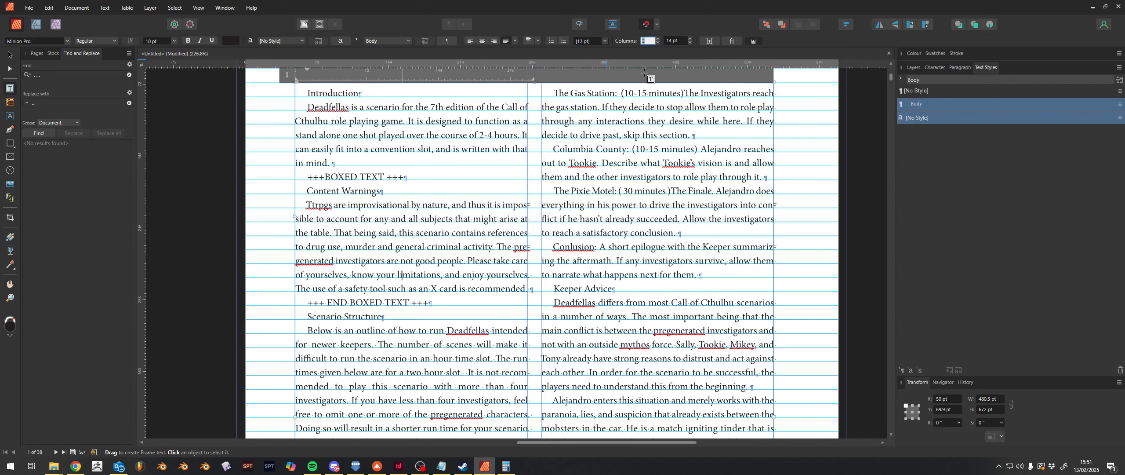
key("Escape")
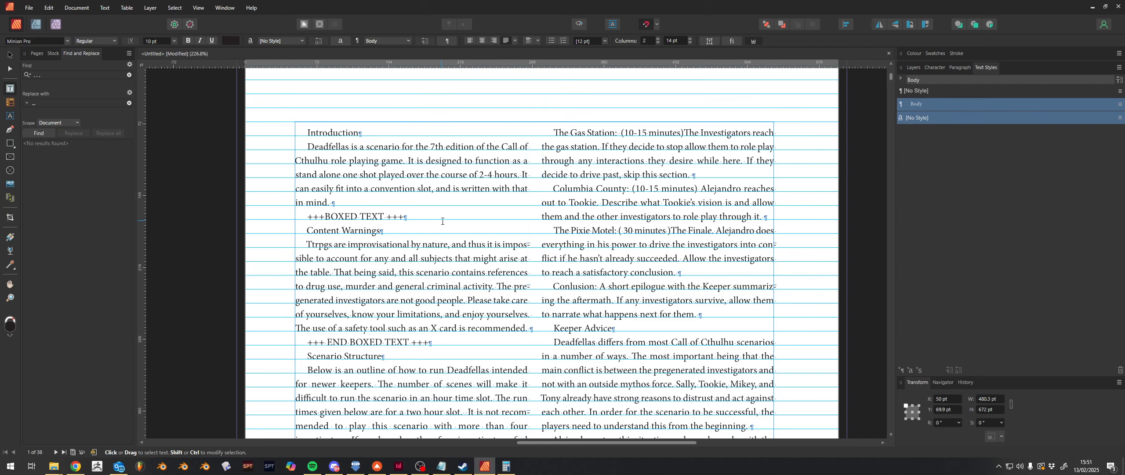
Step: Leave text editing, show the document's master pages and open Master A for editing
scroll(307, 145, "up", 1)
left_click(8, 55)
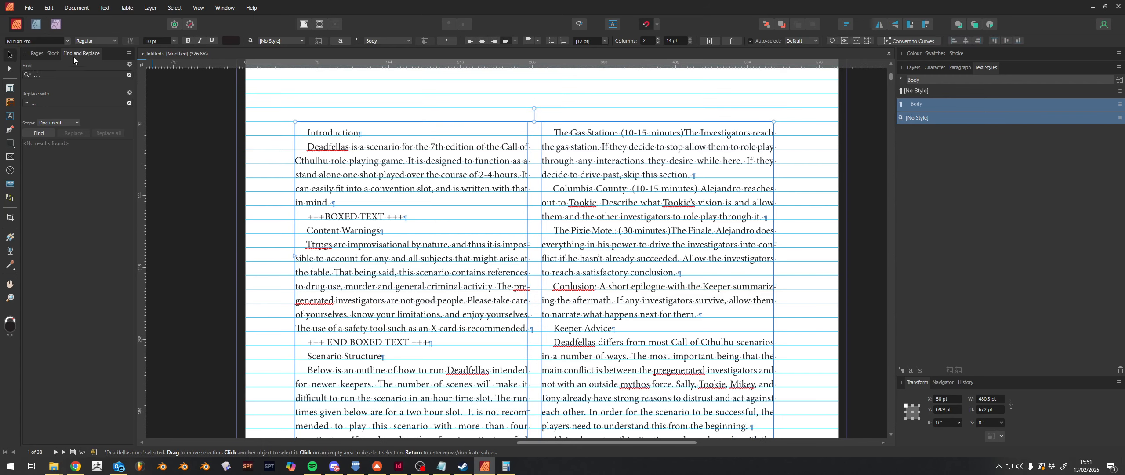
left_click(37, 53)
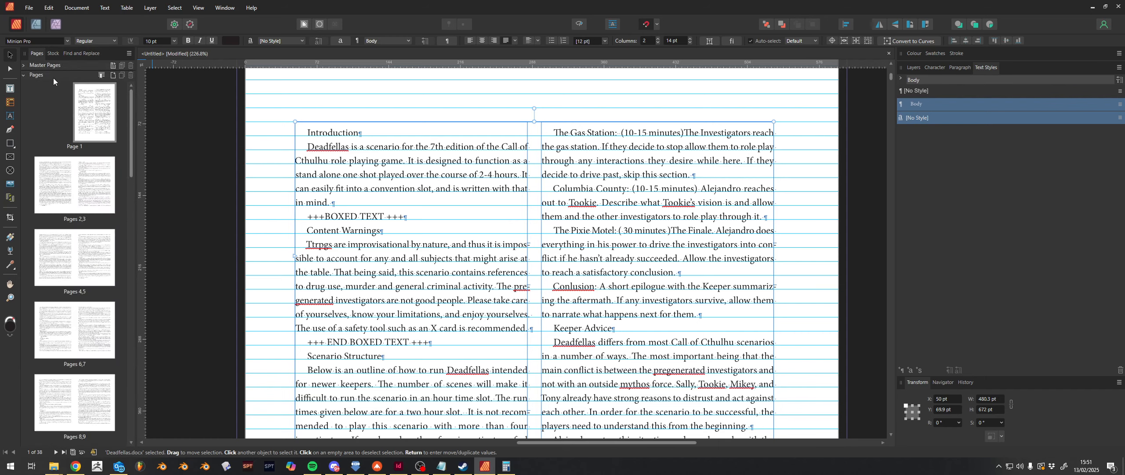
left_click(25, 63)
double_click(107, 109)
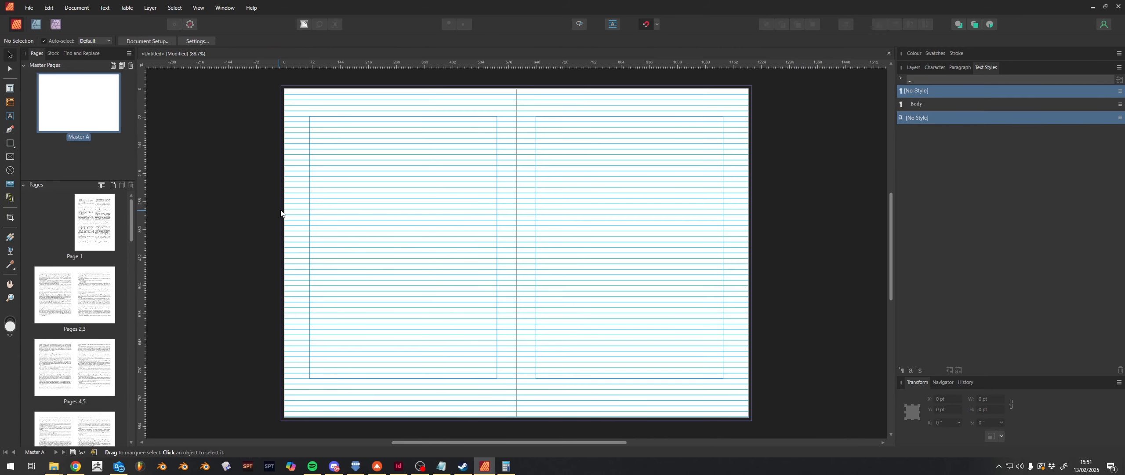
Step: Place the Paper_01.jpg image from the parent folder of Deadfellas over the right-hand page of Master A
left_click(29, 7)
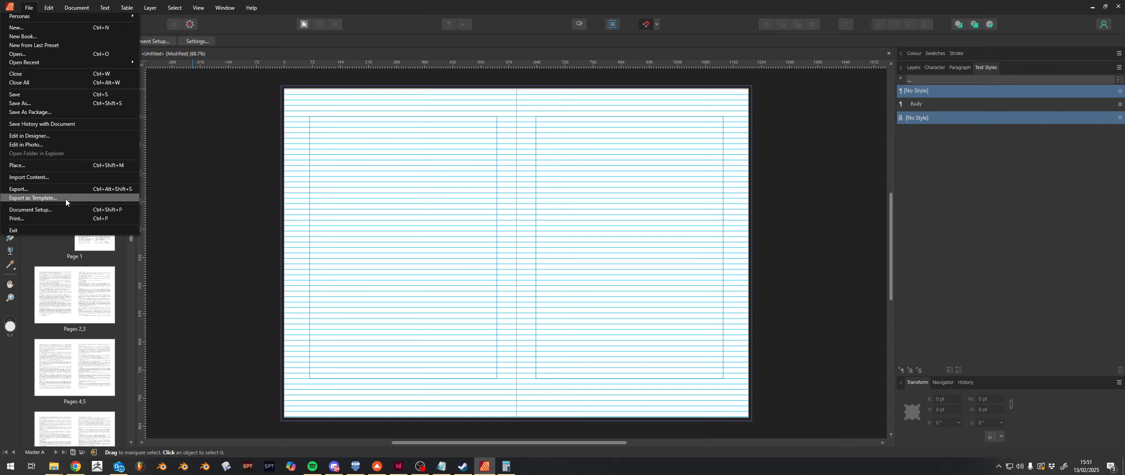
left_click(76, 166)
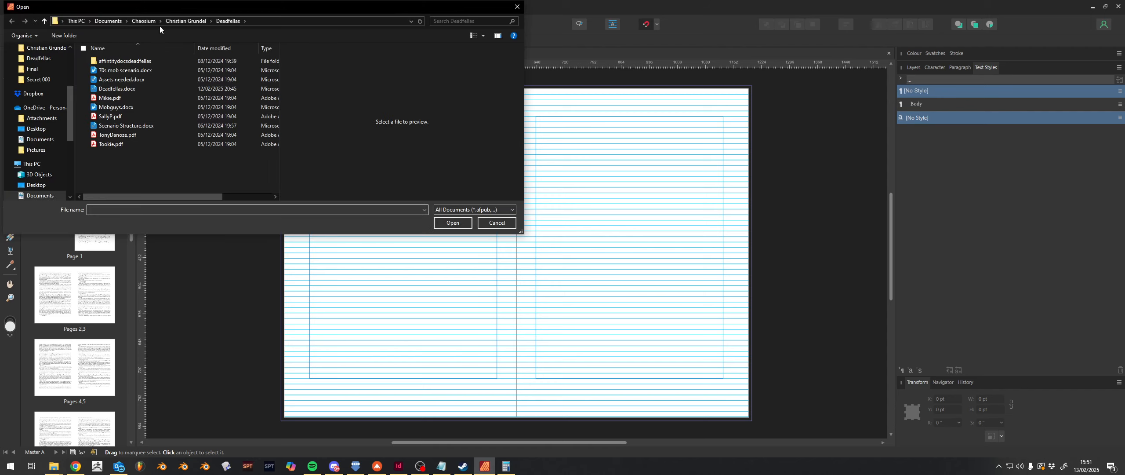
left_click(186, 21)
scroll(149, 142, "down", 10)
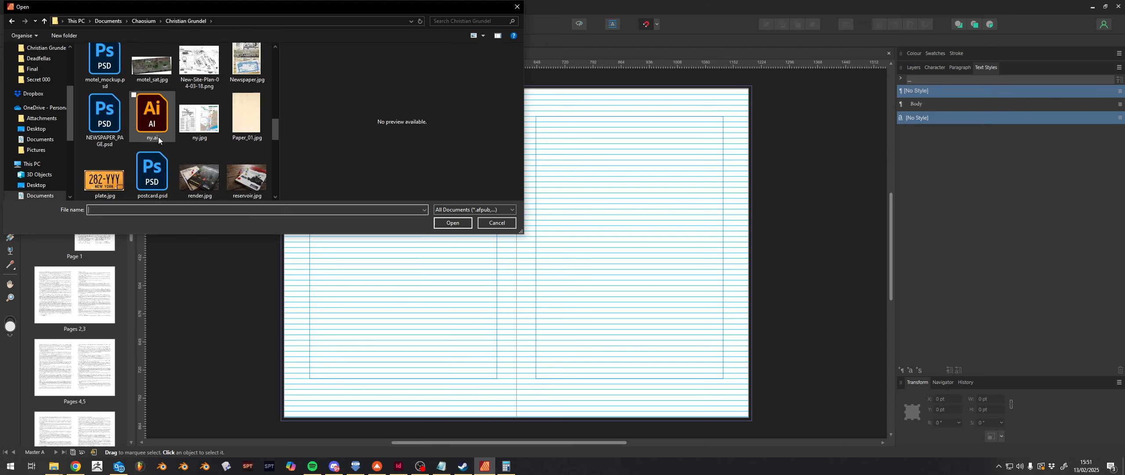
left_click(247, 115)
left_click(454, 223)
left_click(232, 111)
left_click_drag(232, 112, 609, 264)
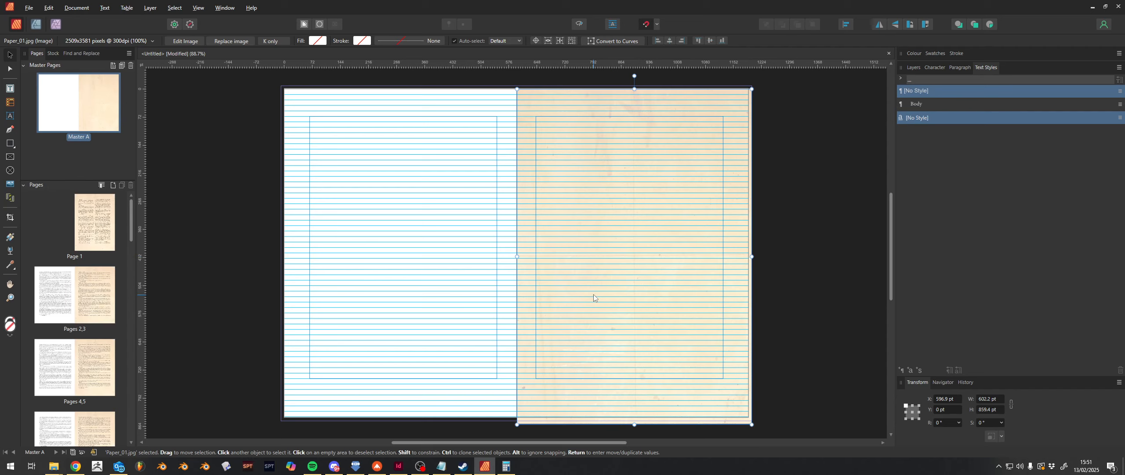
Step: Move the paper image so its upper inner corner reaches the bleed at about X 595.3 pt, Y -8.5 pt
scroll(593, 293, "up", 3)
scroll(578, 275, "up", 5)
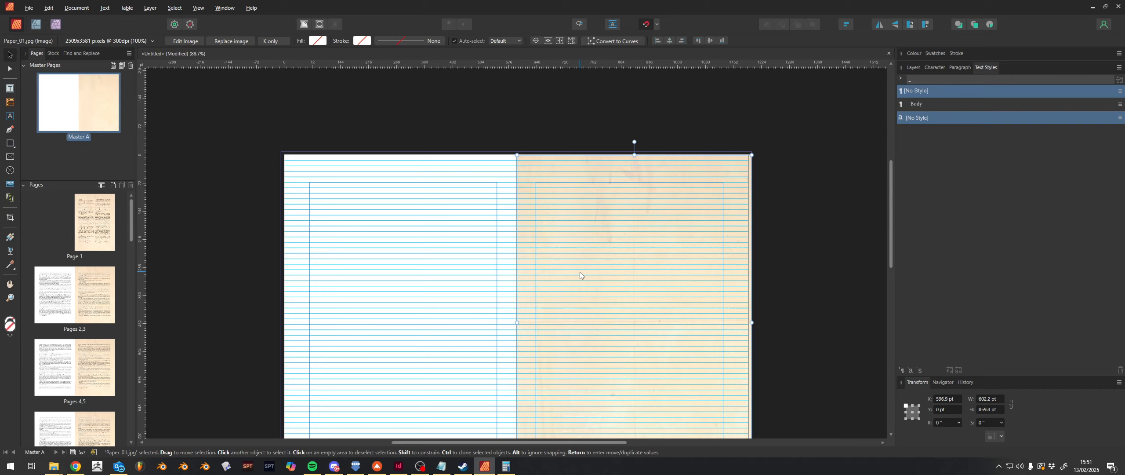
scroll(575, 274, "up", 5)
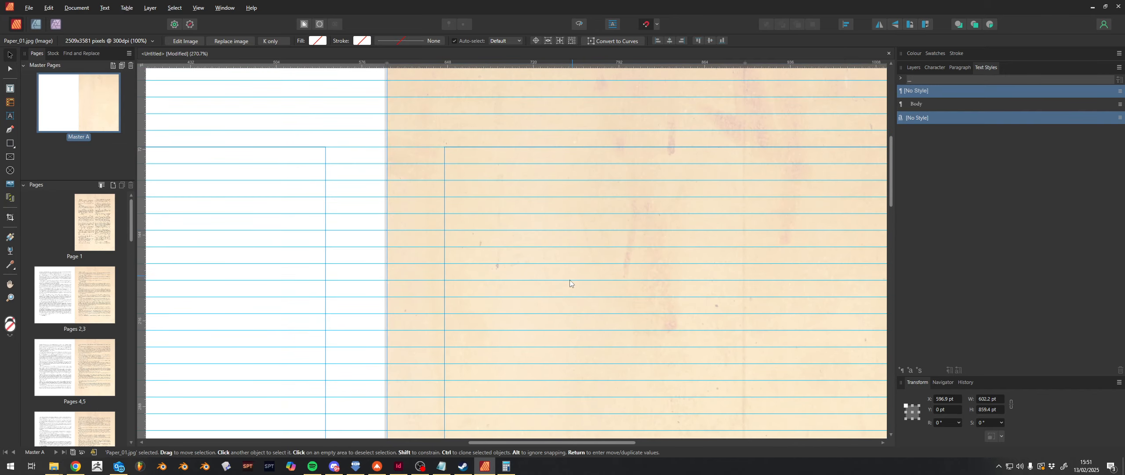
left_click(410, 223)
left_click(409, 257)
left_click_drag(417, 256, 388, 249)
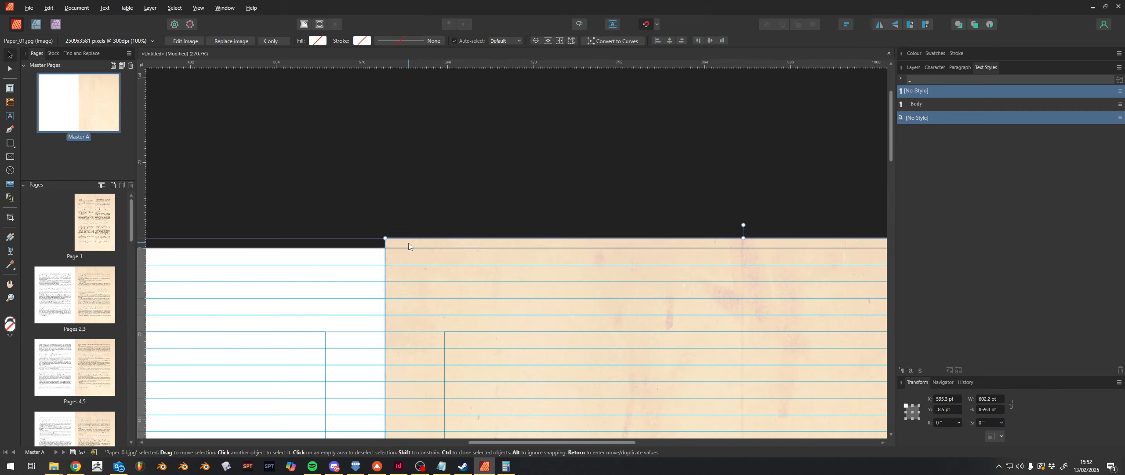
Step: Resize the paper image to about 605.4 by 858.4 pt to cover the bleed, and realign it to X 595.3 pt, Y -8.5 pt
scroll(595, 304, "down", 14)
scroll(594, 304, "down", 3)
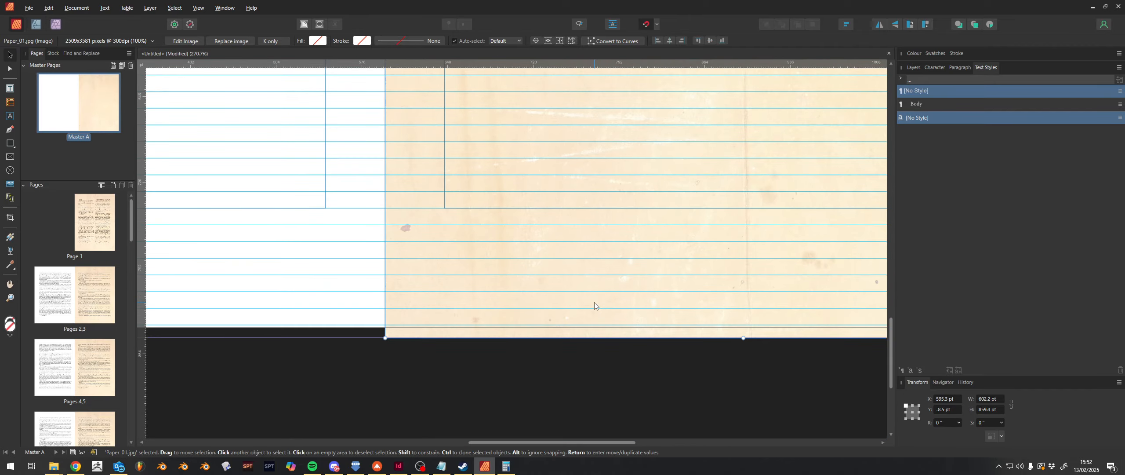
left_click_drag(487, 354, 235, 317)
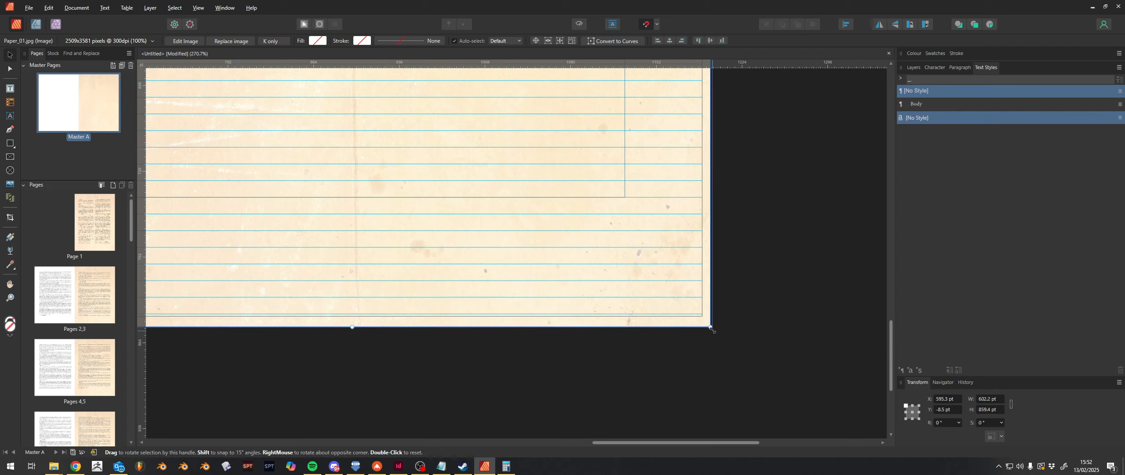
left_click_drag(710, 328, 714, 326)
scroll(301, 261, "left", 10)
scroll(301, 261, "up", 2)
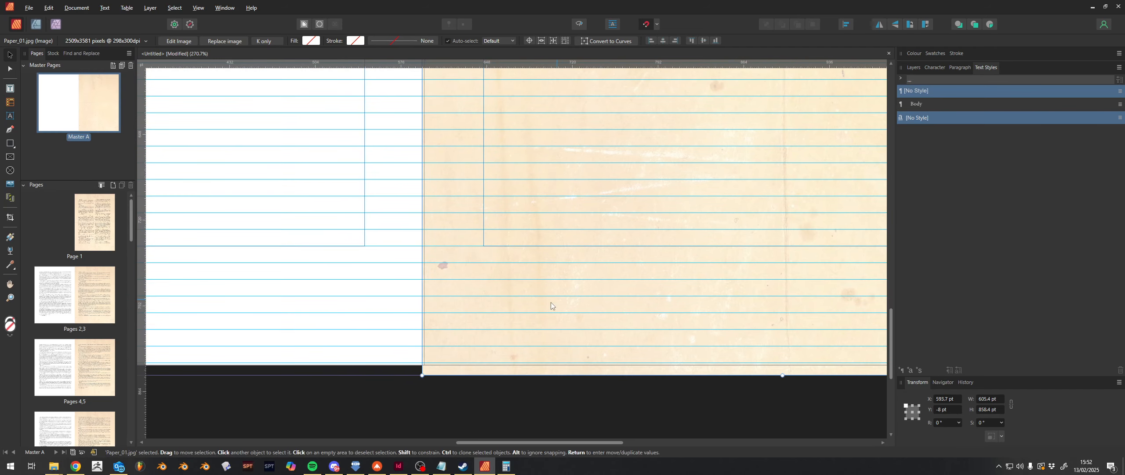
left_click_drag(430, 320, 432, 319)
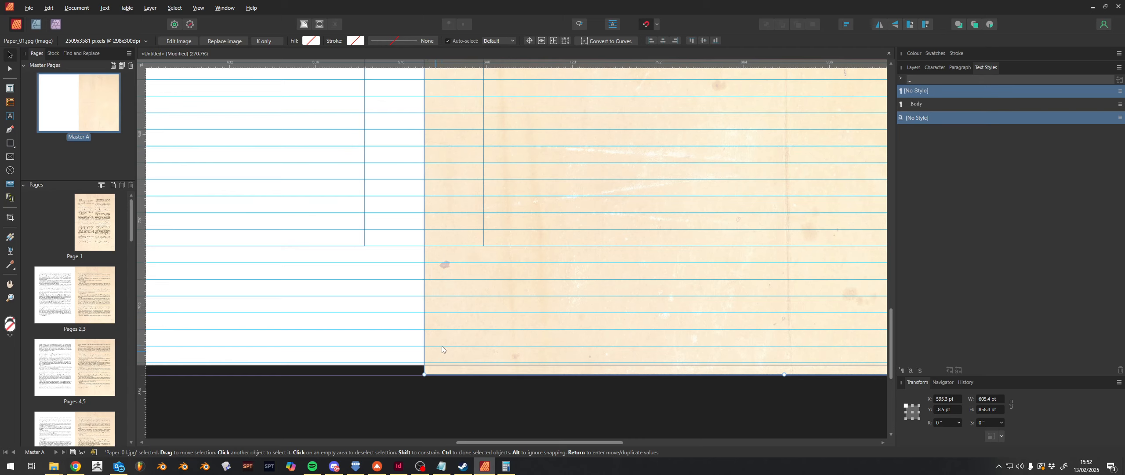
Step: Try to resize the paper image from its lower outer corner, undo the change, and check the image's outer edge
left_click_drag(465, 355, 298, 274)
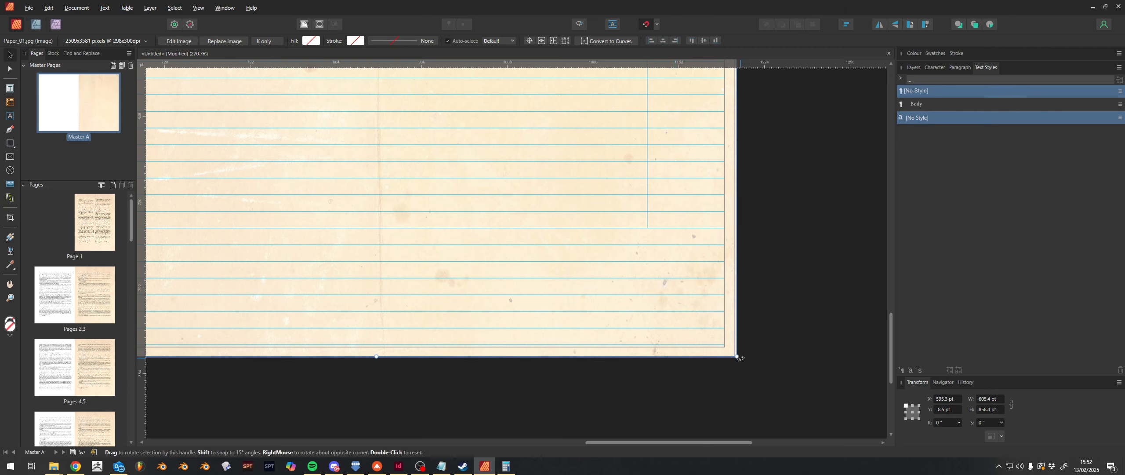
left_click_drag(738, 357, 735, 357)
left_click_drag(254, 231, 701, 253)
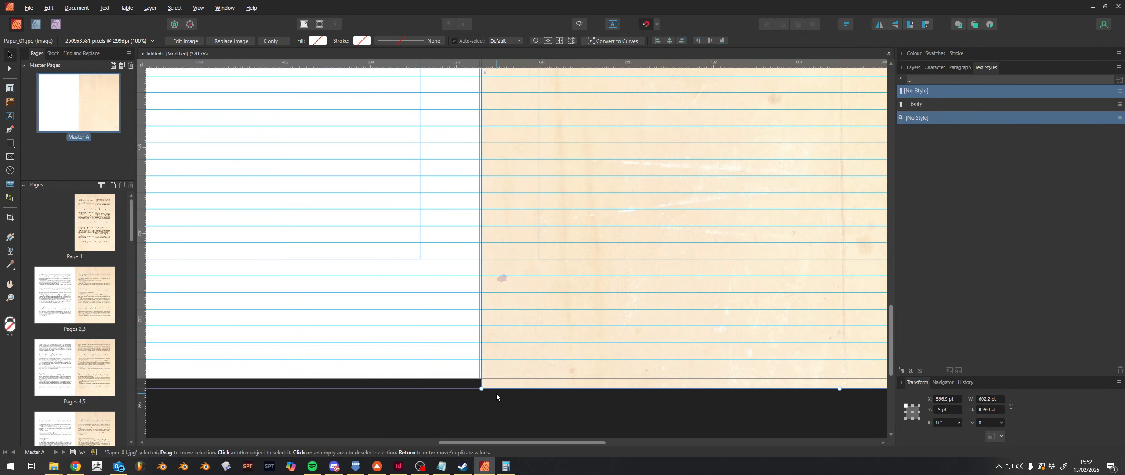
key("ctrl+z")
left_click_drag(730, 314, 196, 261)
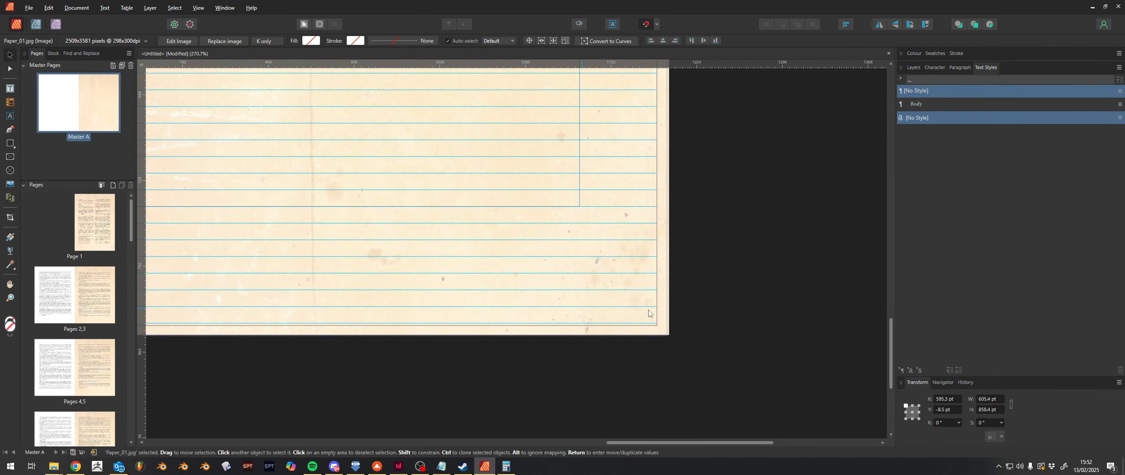
scroll(678, 275, "up", 8)
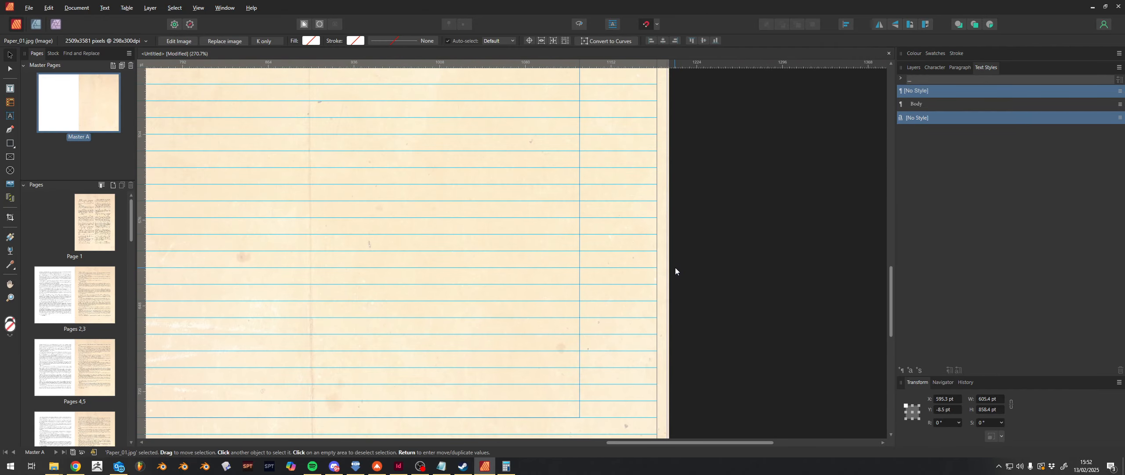
Step: Narrow the paper image on the right-hand page to about 603.8 pt wide
left_click_drag(668, 299, 666, 302)
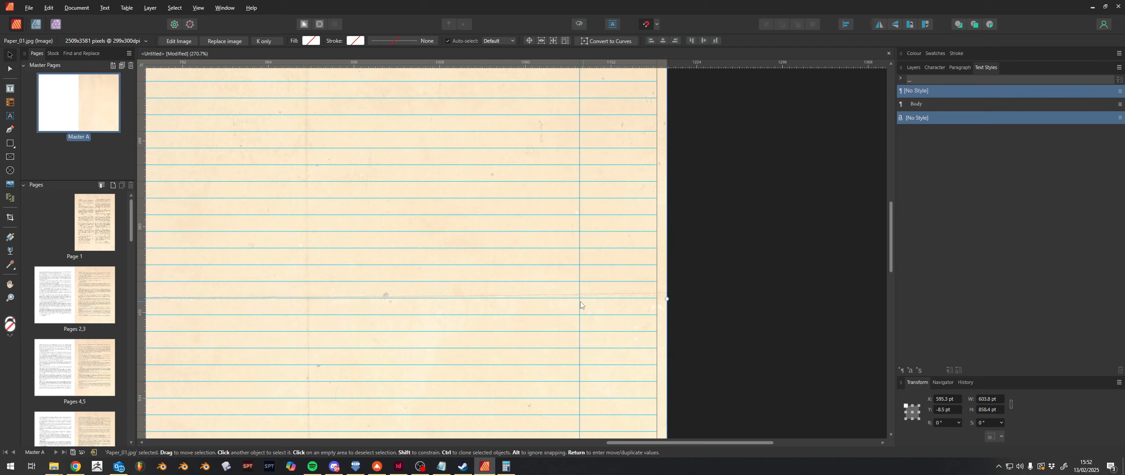
scroll(555, 303, "down", 6)
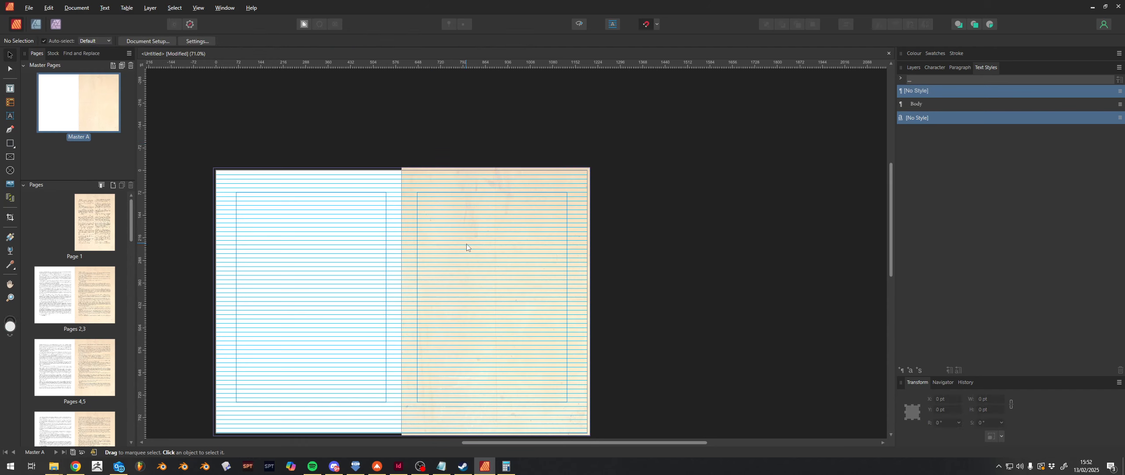
Step: Place a copy of the paper image, rotated 180°, over the left-hand page of Master A, with its inner edge snapped to the spine
left_click_drag(478, 255, 349, 212)
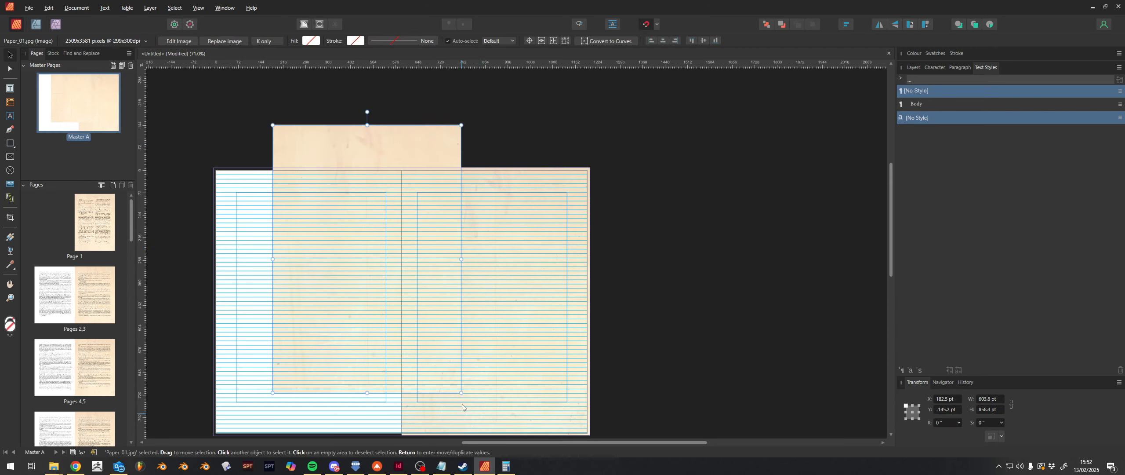
left_click_drag(463, 397, 271, 121)
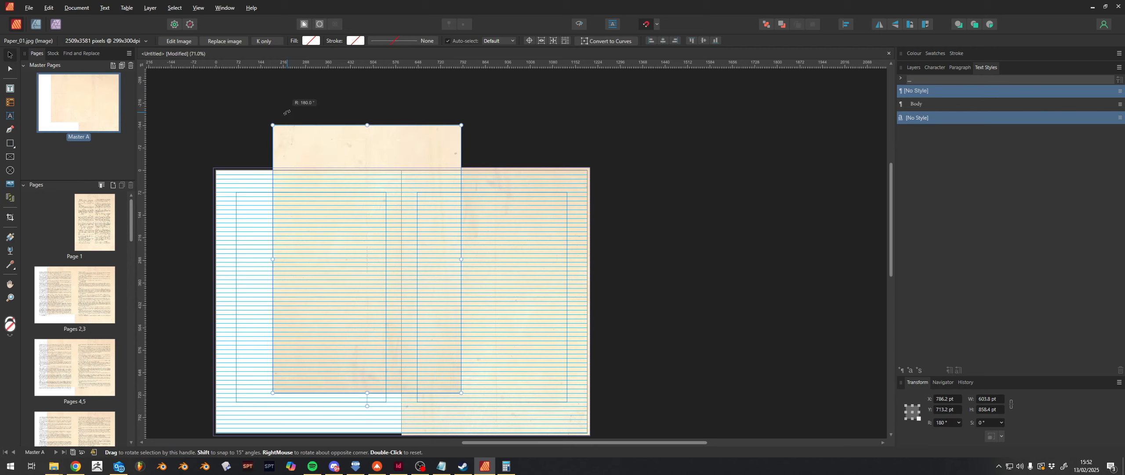
left_click_drag(317, 150, 251, 191)
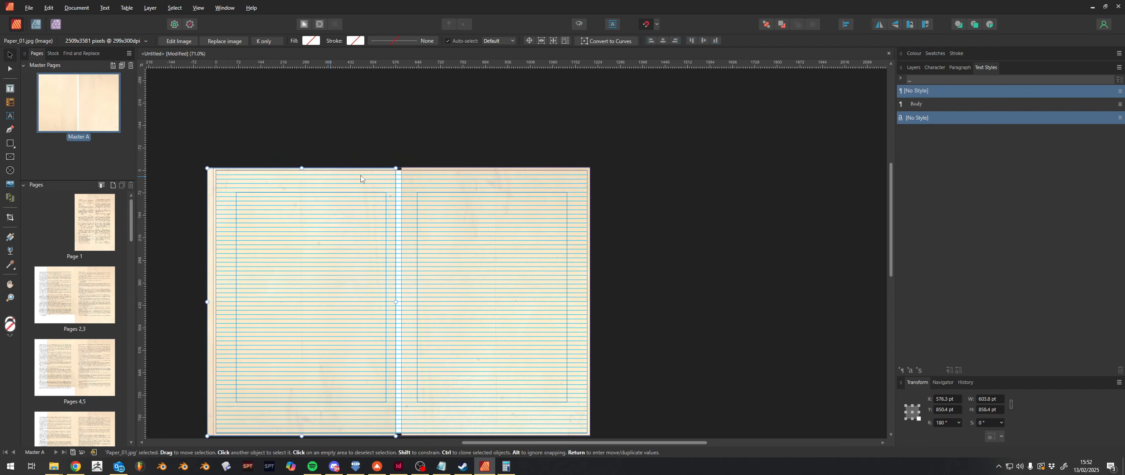
scroll(360, 175, "up", 3)
scroll(377, 286, "up", 10)
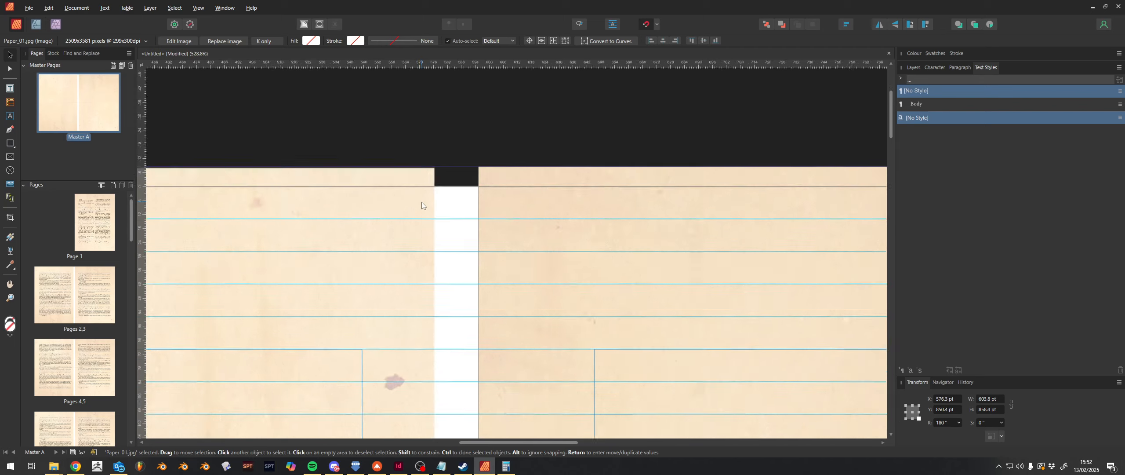
left_click_drag(417, 171, 473, 169)
left_click(463, 146)
scroll(495, 238, "down", 6)
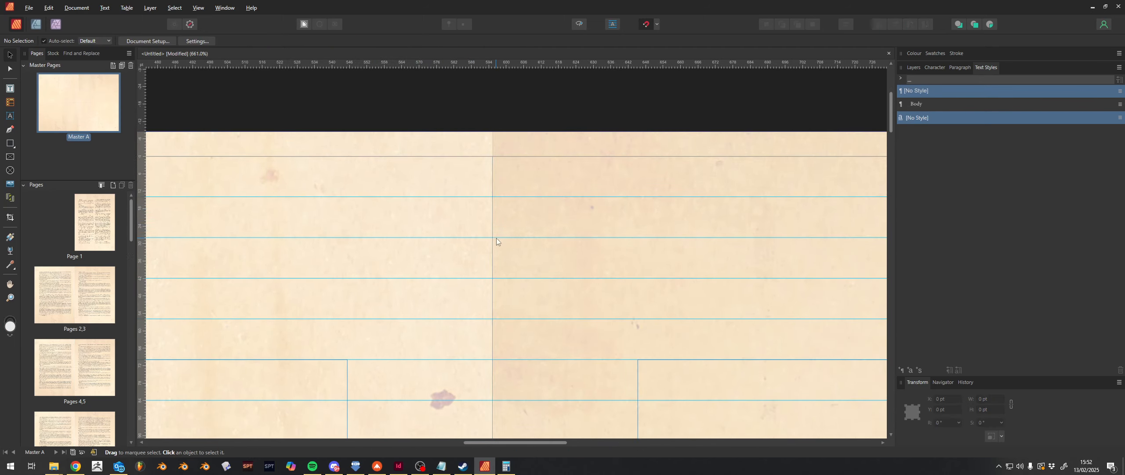
scroll(496, 237, "down", 8)
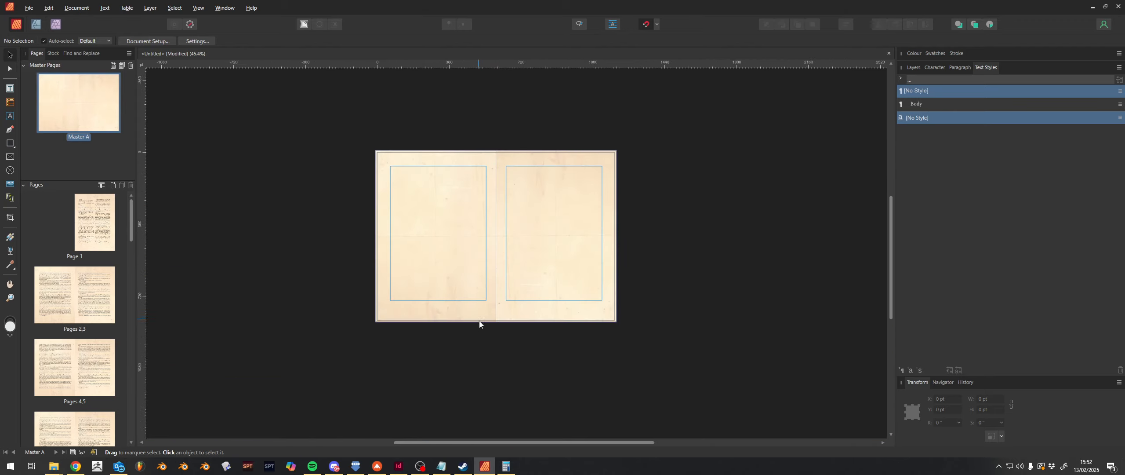
Step: Draw a text frame about 165.7 by 68.8 pt below the left-hand page's bottom margin and set it to one column
scroll(489, 334, "up", 4)
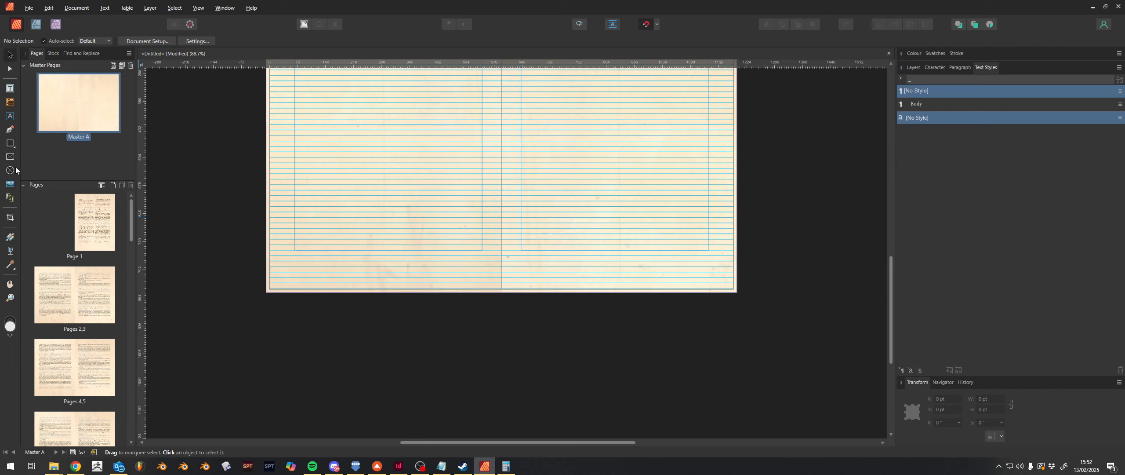
left_click(10, 115)
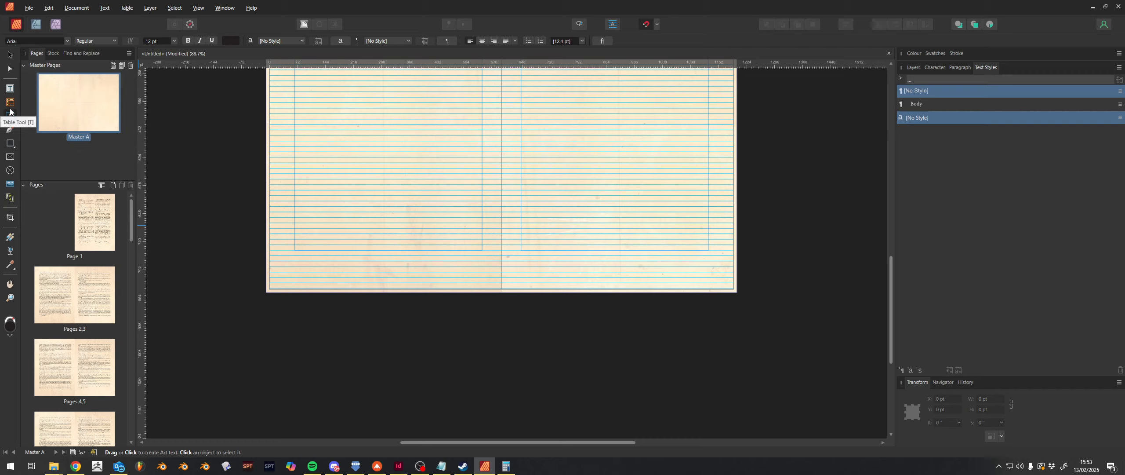
left_click(10, 88)
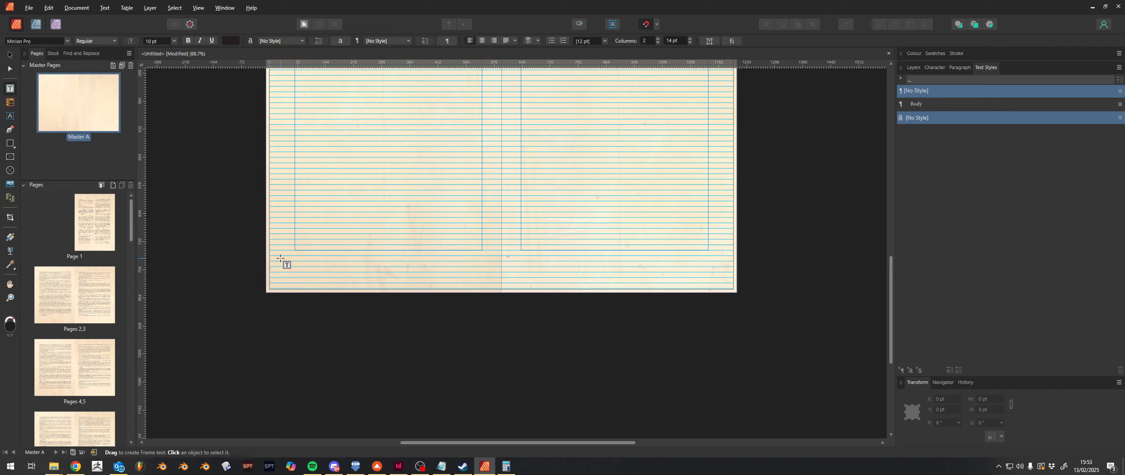
left_click_drag(281, 256, 346, 283)
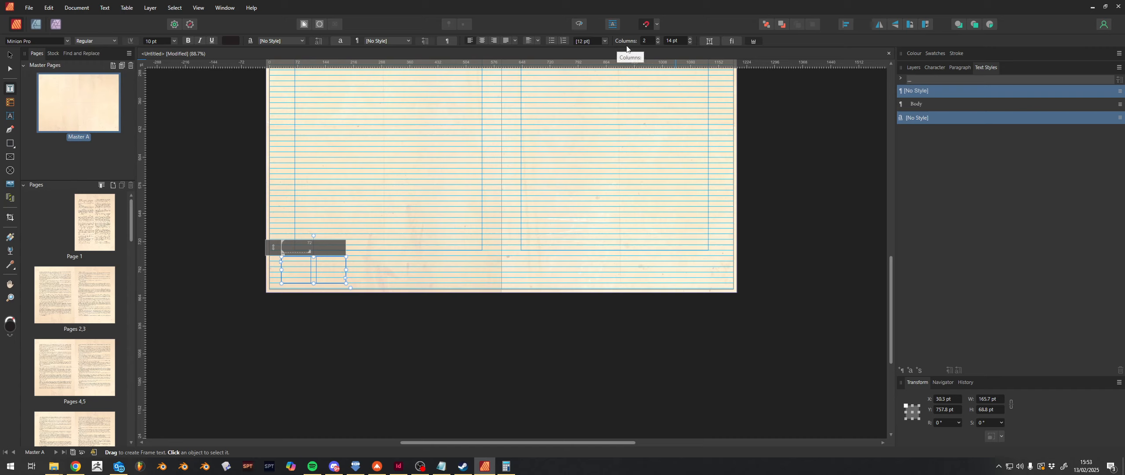
left_click(658, 43)
Step: Insert a Page Number field into the new text frame
left_click(106, 7)
mouse_move(88, 225)
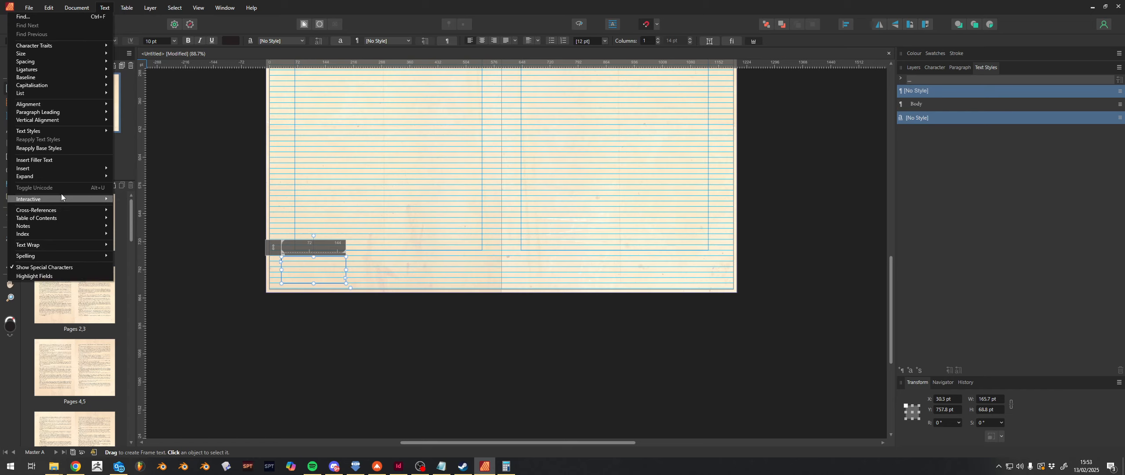
mouse_move(105, 175)
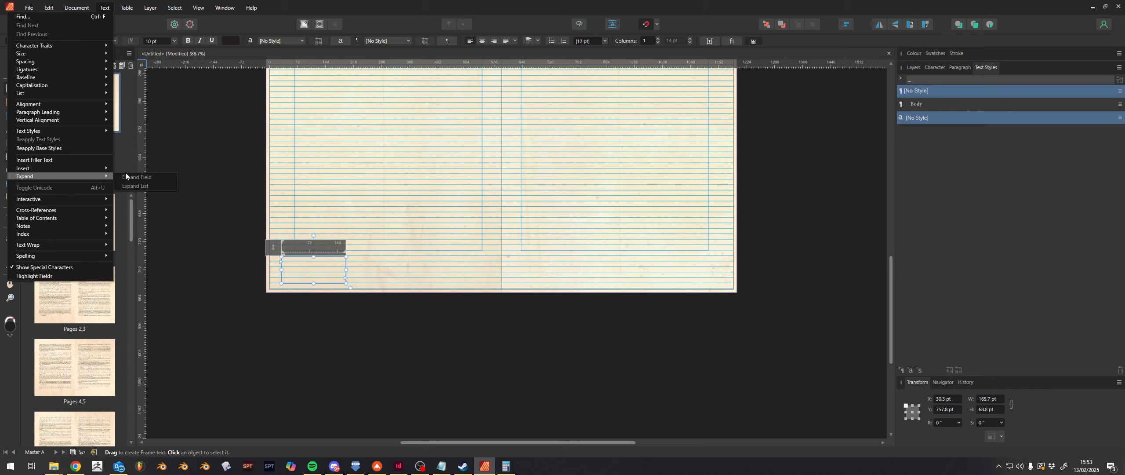
mouse_move(153, 169)
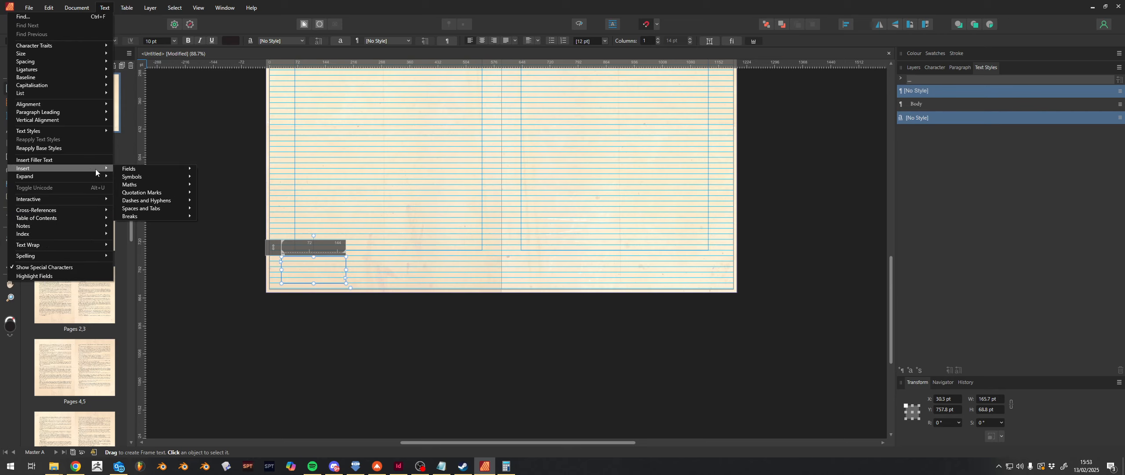
left_click(89, 168)
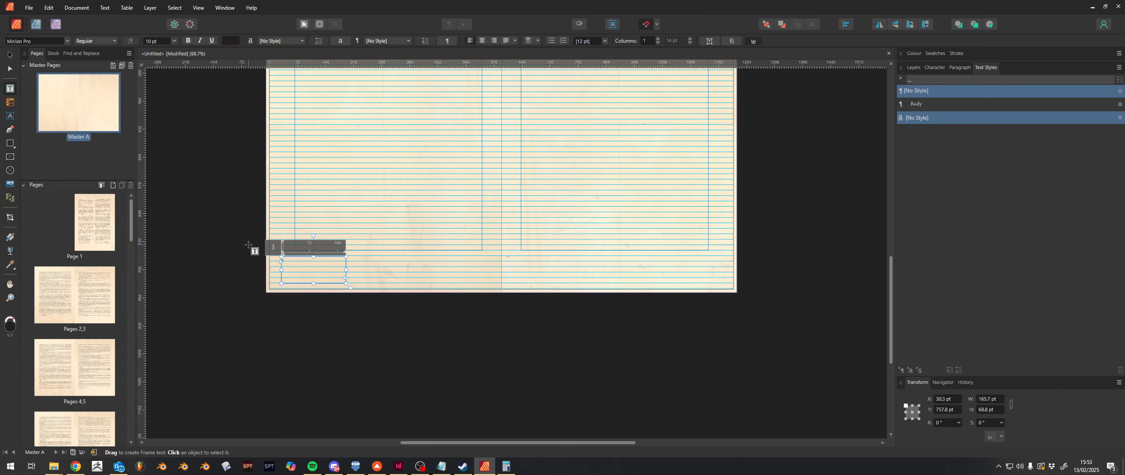
Step: Format the page number field as Bold at 20 pt
scroll(321, 297, "up", 4)
key("ctrl+a")
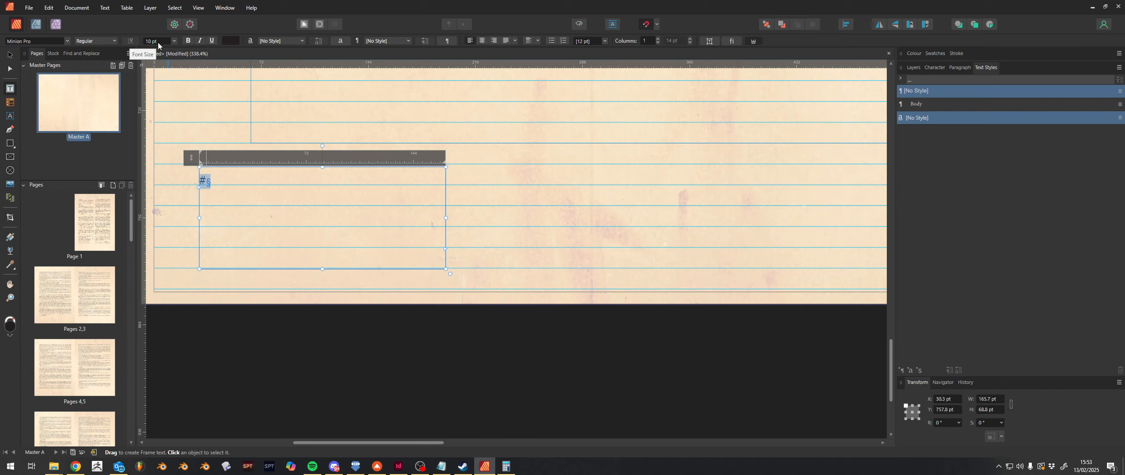
left_click(113, 40)
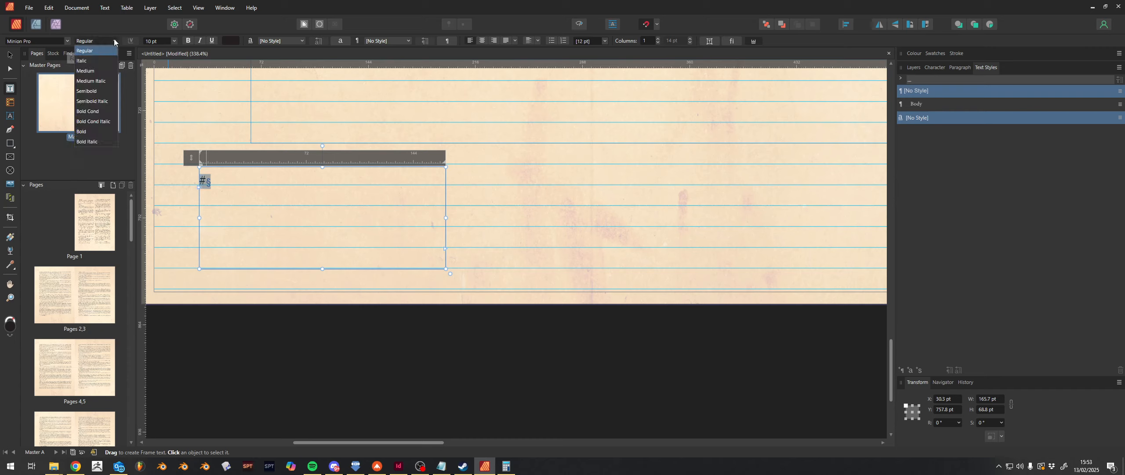
left_click(86, 131)
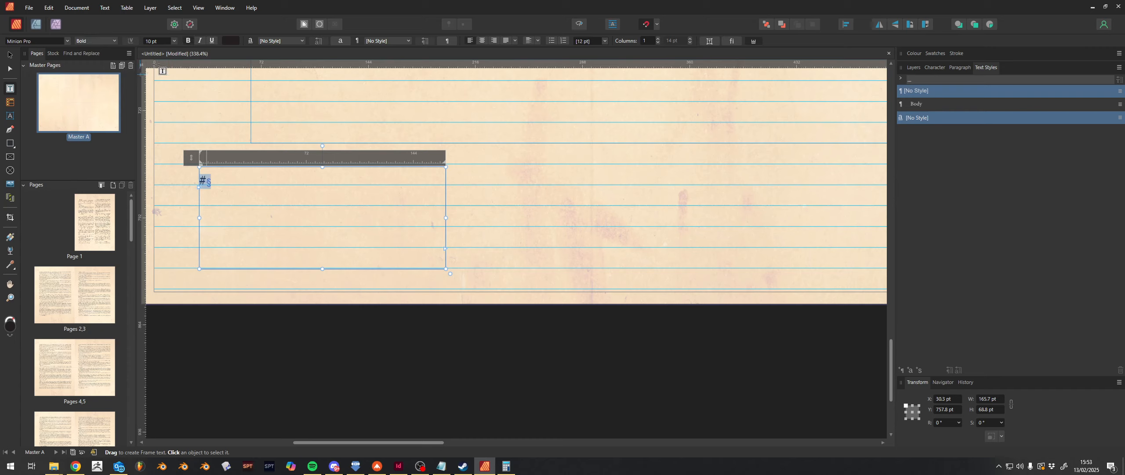
left_click(173, 42)
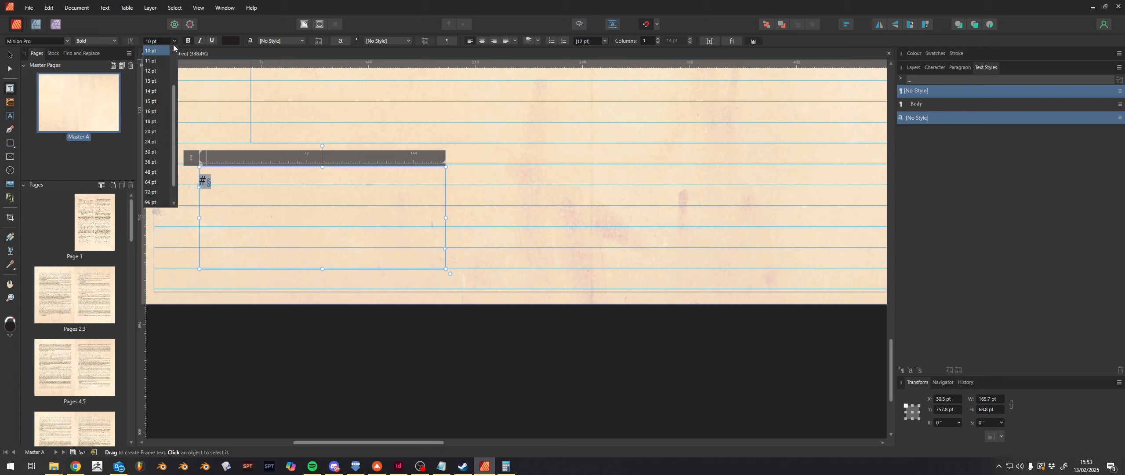
left_click(156, 132)
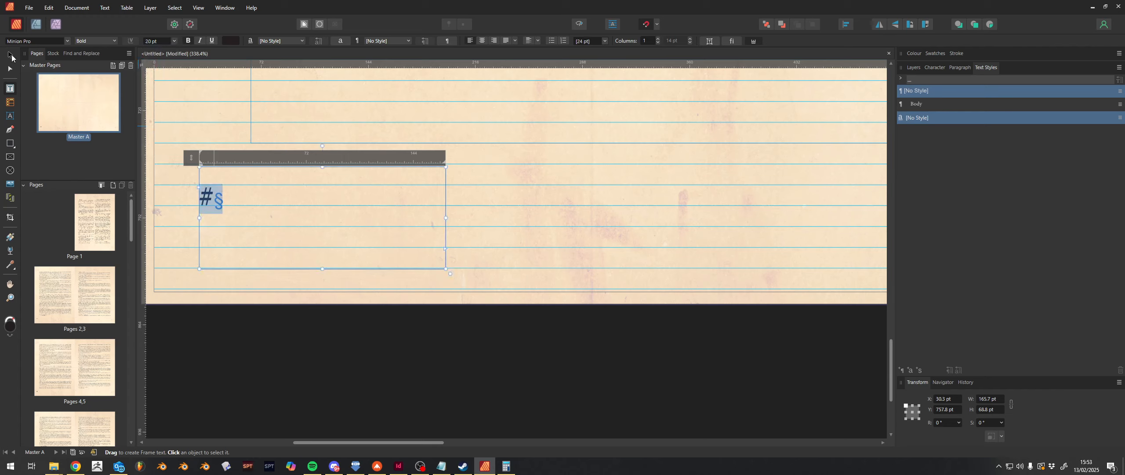
Step: Centre the page number text and narrow its frame to about 37.5 pt wide
left_click(10, 55)
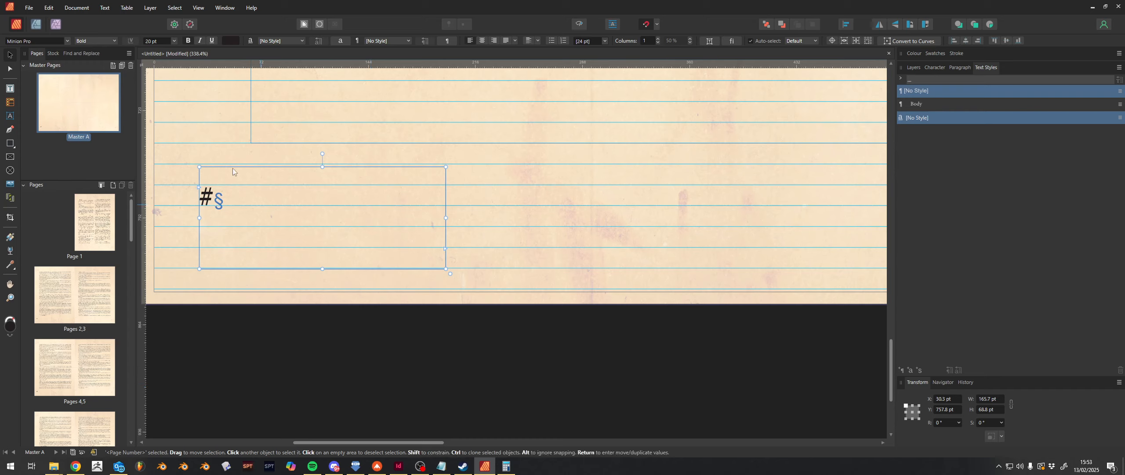
left_click(482, 41)
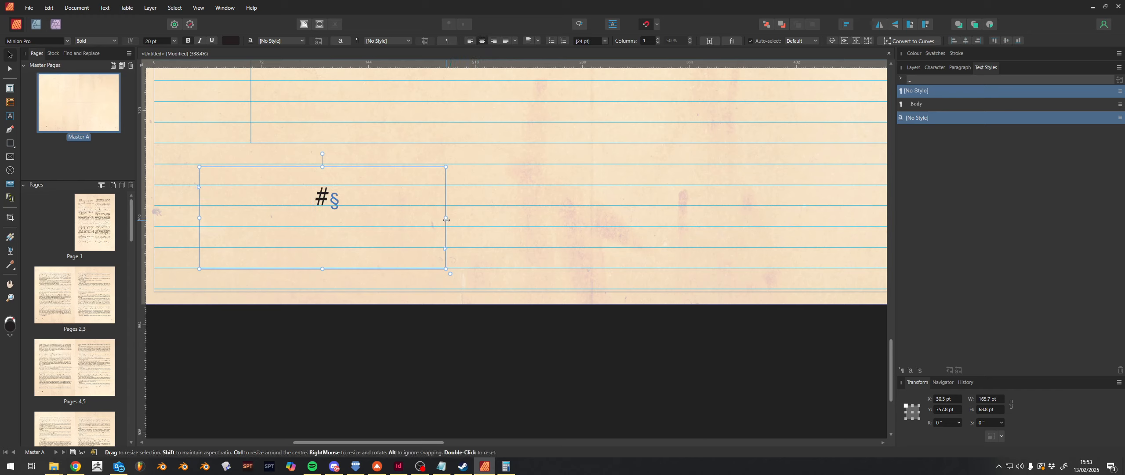
left_click_drag(446, 219, 255, 218)
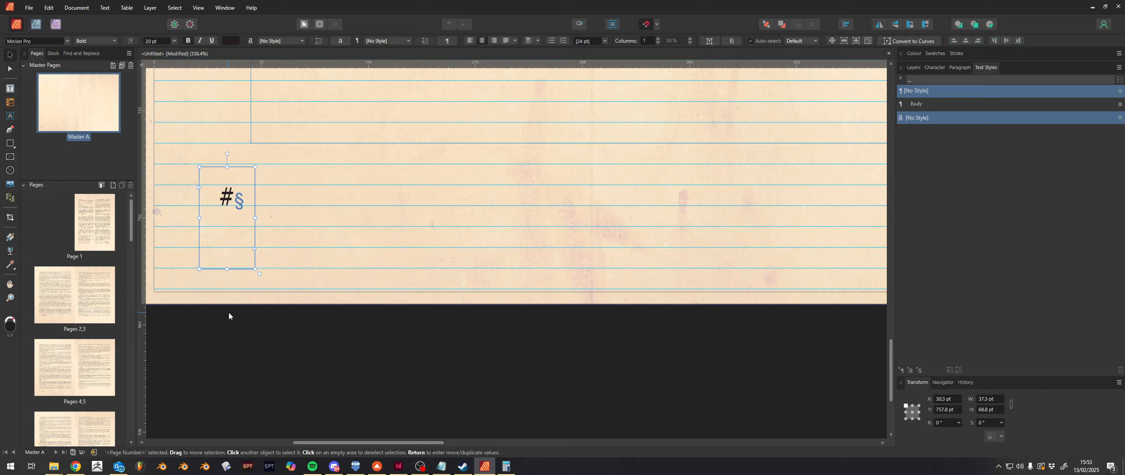
left_click_drag(228, 312, 498, 354)
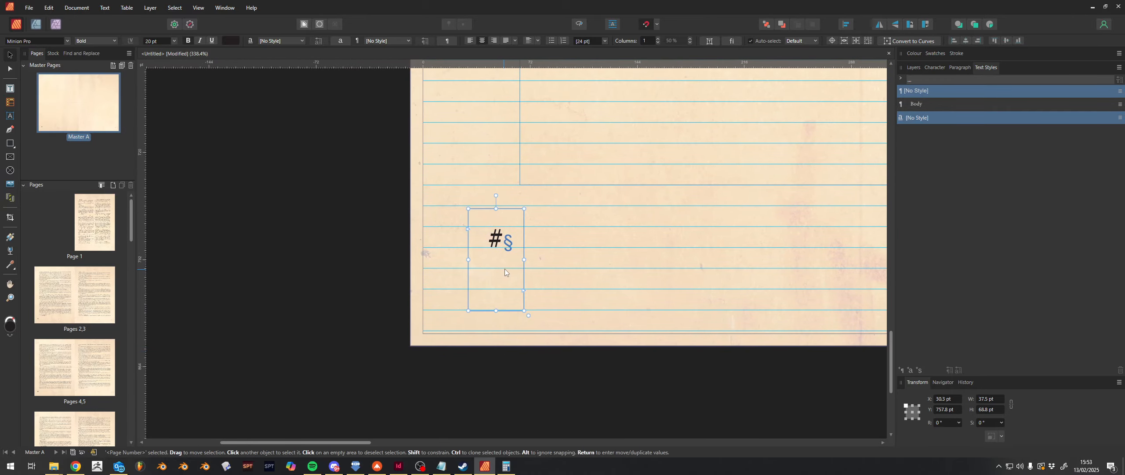
scroll(516, 270, "down", 1)
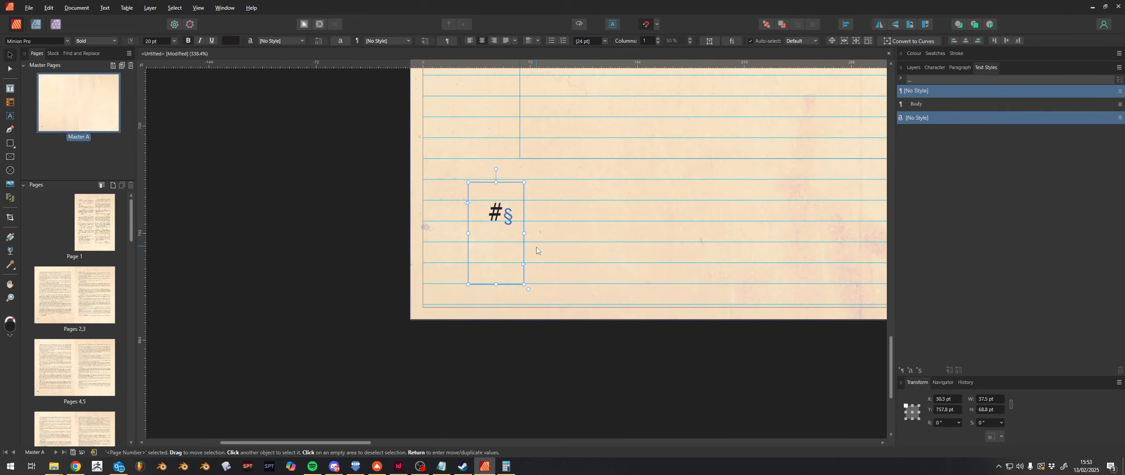
scroll(536, 246, "down", 2)
scroll(537, 249, "down", 2)
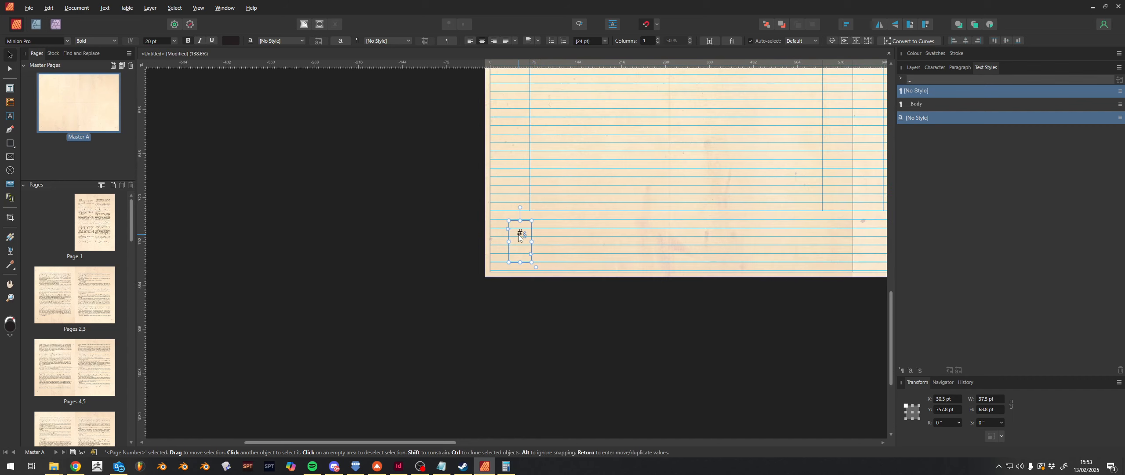
Step: Move the page number frame inward to about X 59.1 pt and turn off Align to Baseline Grid for its paragraph
left_click_drag(519, 236, 542, 241)
double_click(538, 229)
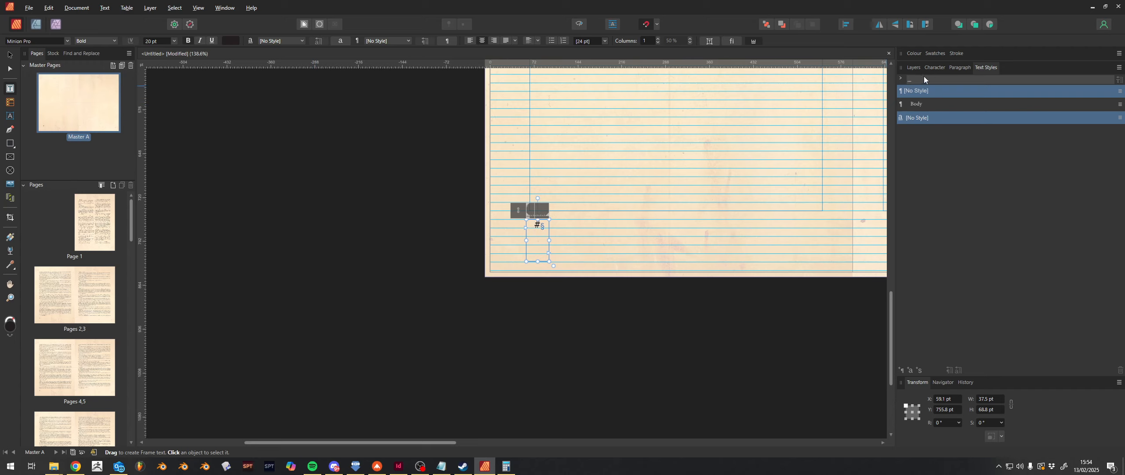
left_click(961, 68)
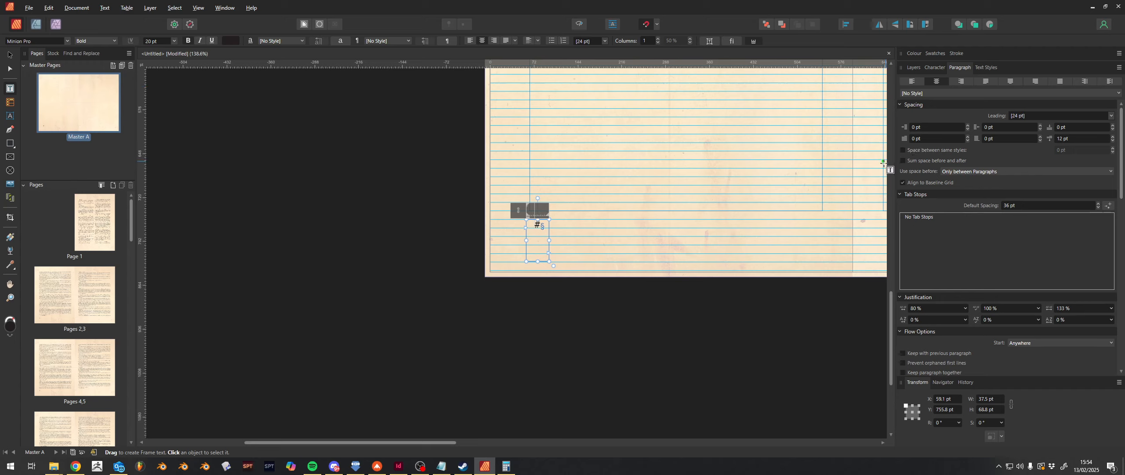
left_click(903, 182)
Step: Reposition the page number frame to about X 41.8 pt, Y 773.1 pt, and widen it to about 47.6 pt
double_click(543, 226)
key("Escape")
left_click_drag(535, 244, 512, 251)
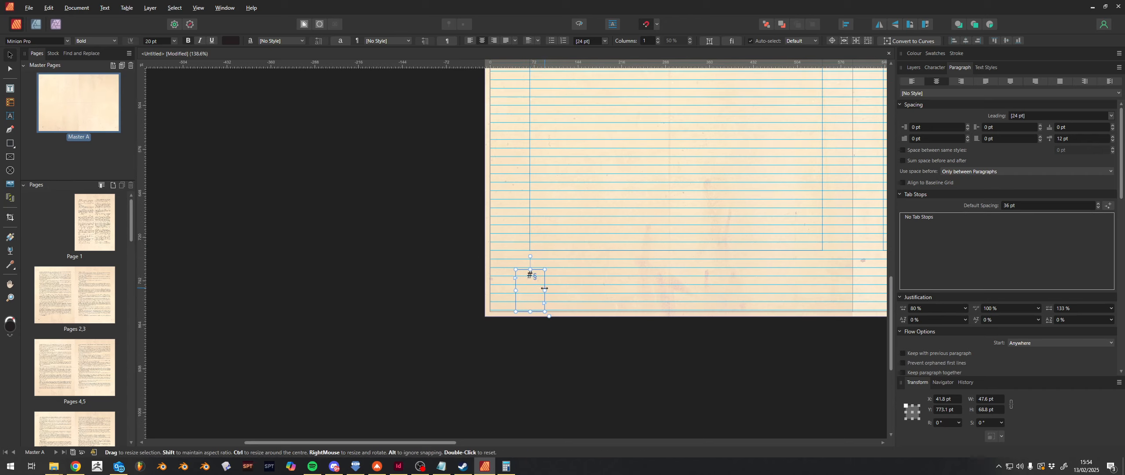
Step: Colour the page number text with a brick-red swatch from the Frankentoon palette
scroll(538, 248, "up", 3)
double_click(518, 270)
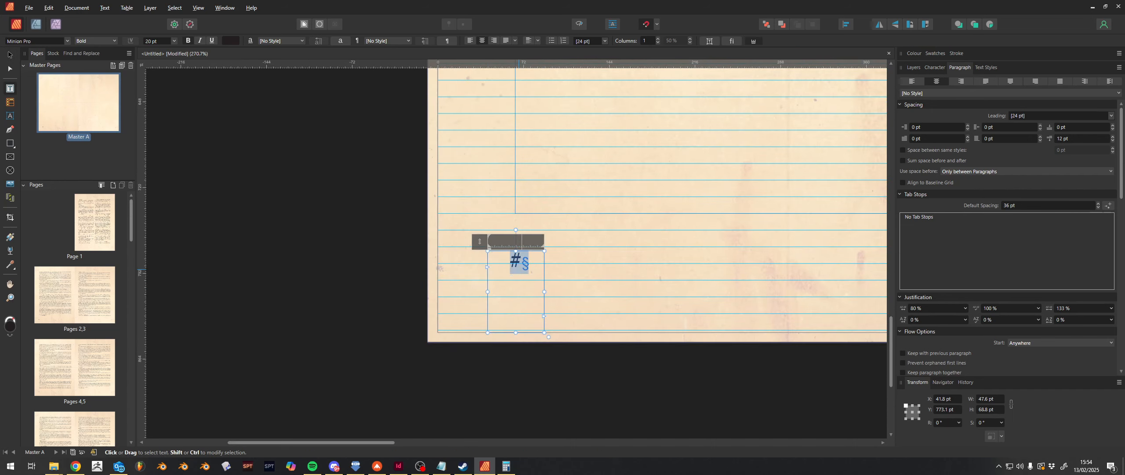
left_click(912, 53)
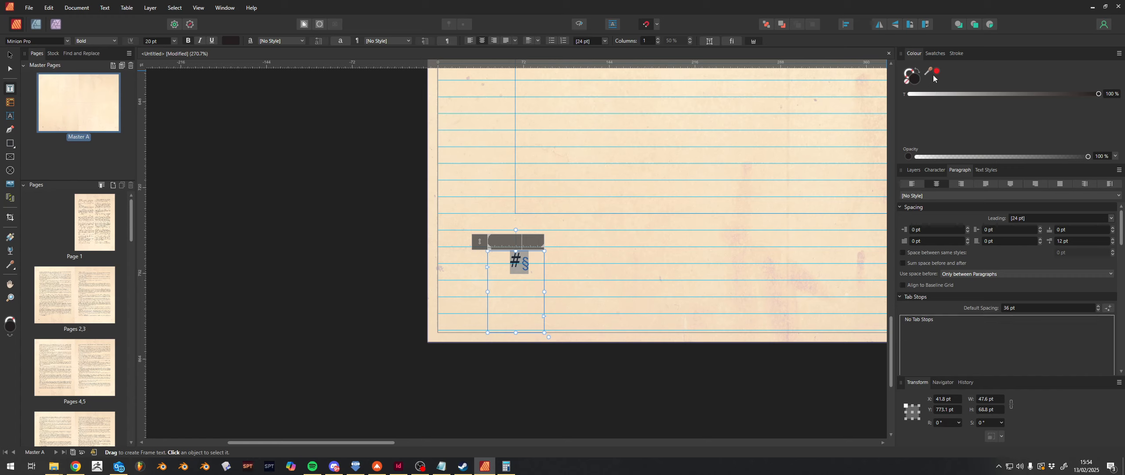
left_click(935, 54)
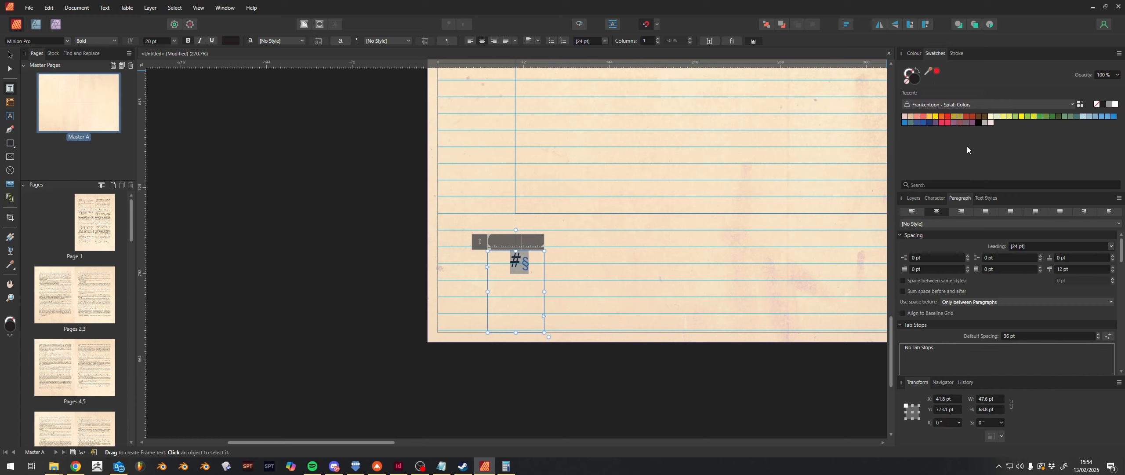
left_click(970, 116)
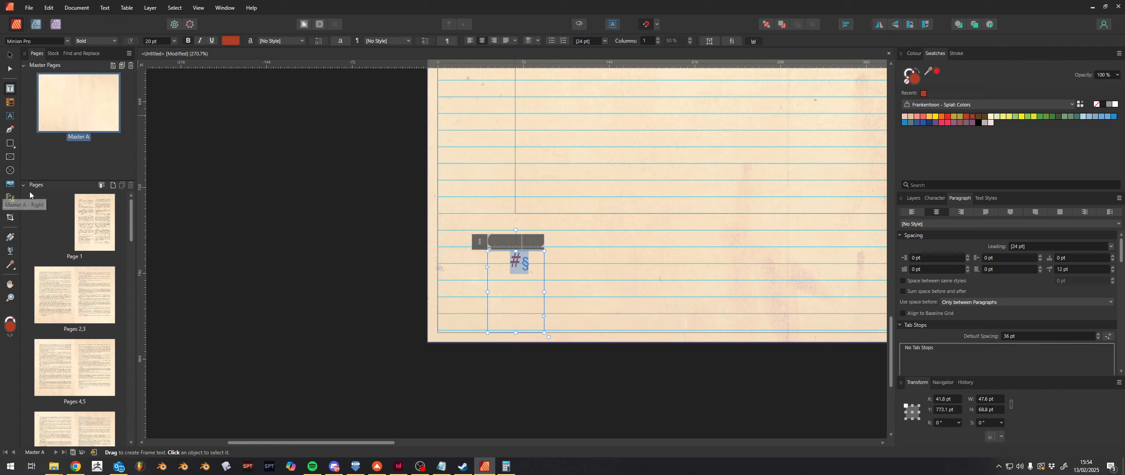
Step: Draw a picture frame about 154 by 38.4 pt, fill it brick red, and place it against the page number frame's inner edge
left_click(10, 157)
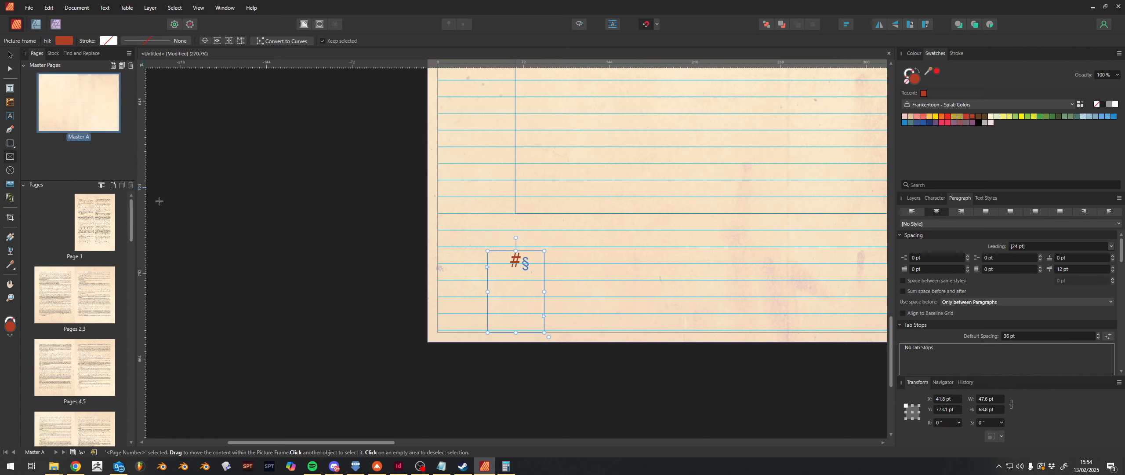
left_click_drag(561, 250, 744, 296)
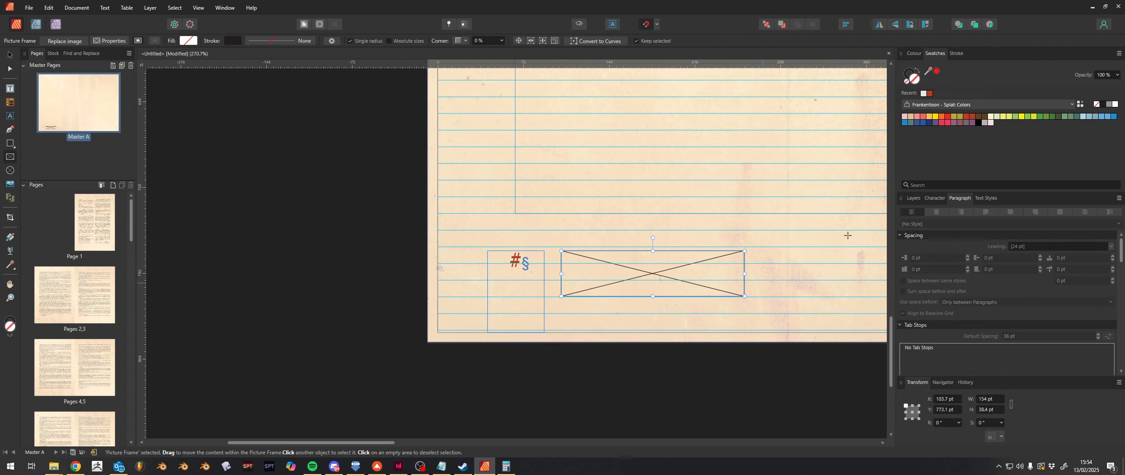
left_click(970, 116)
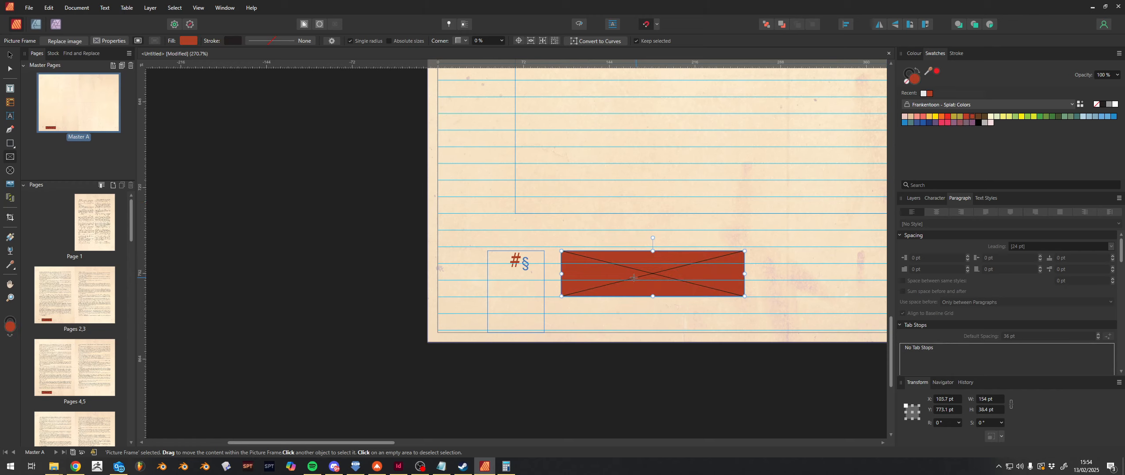
left_click(9, 54)
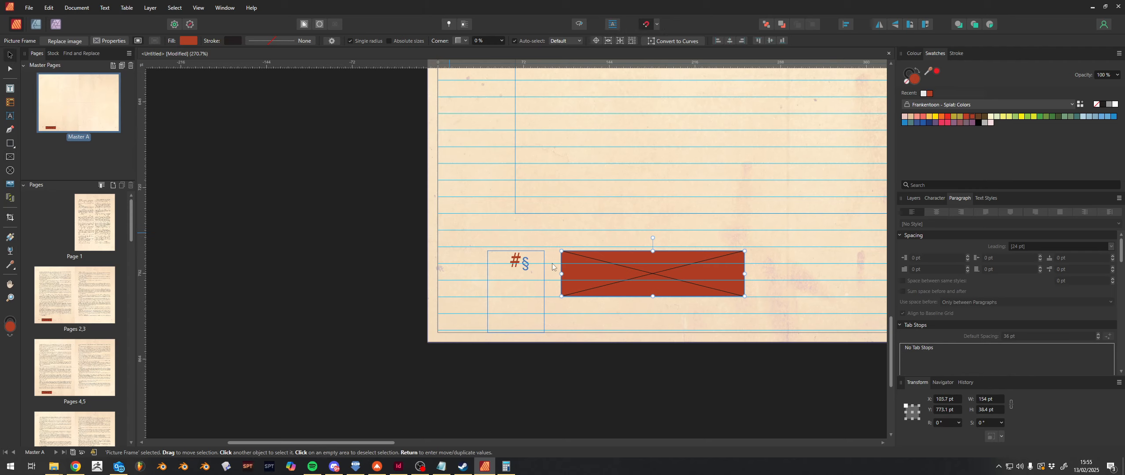
left_click_drag(610, 268, 594, 266)
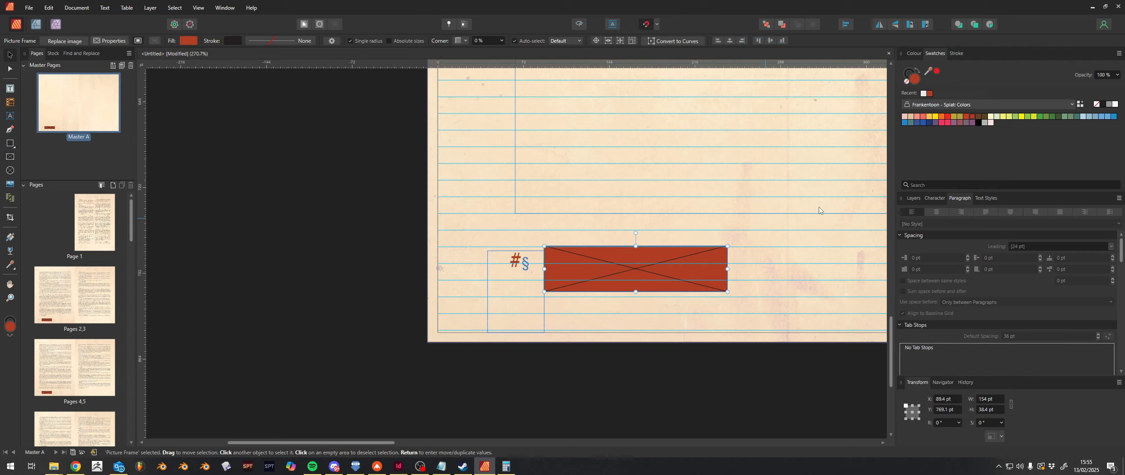
Step: Check the page number and red bar on page 1 and the pages 2,3 spread, including in preview mode
double_click(106, 229)
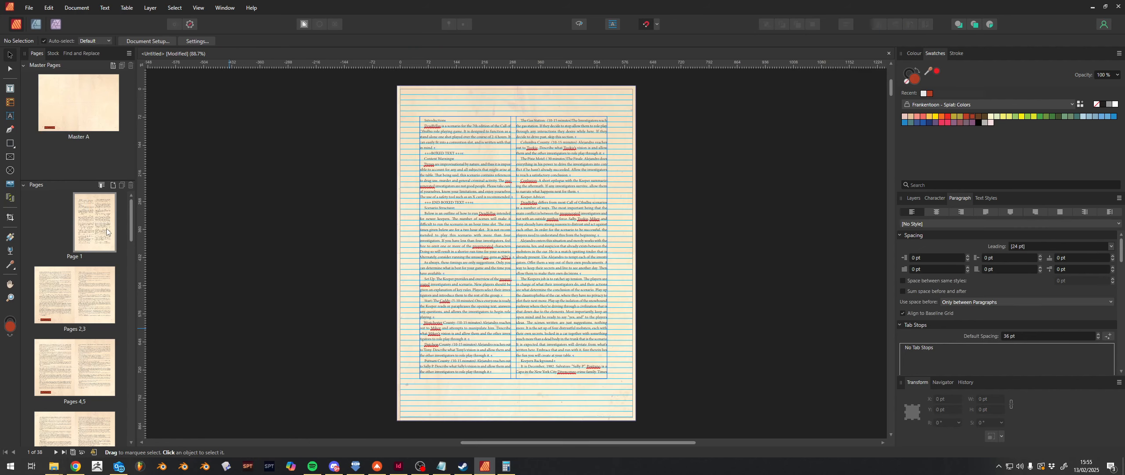
double_click(57, 299)
scroll(438, 416, "up", 1)
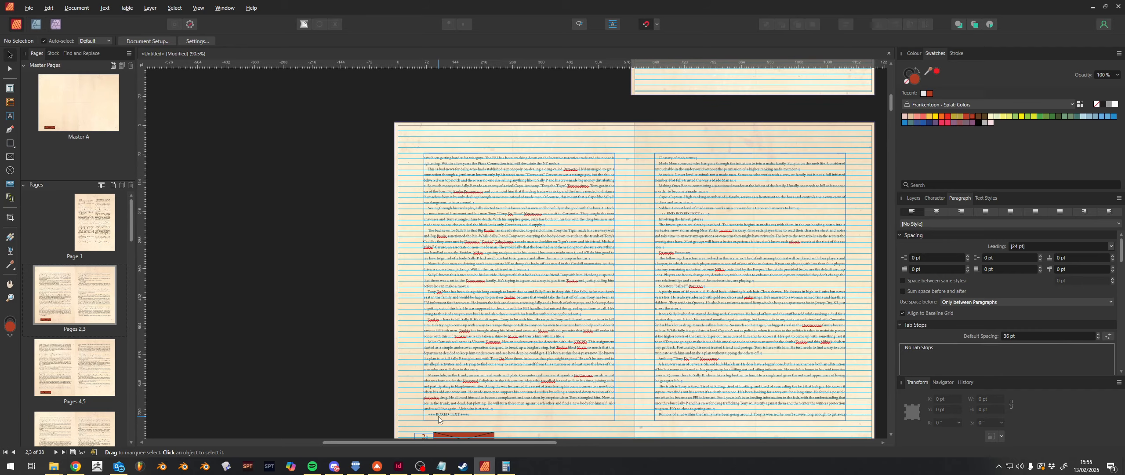
scroll(439, 399, "up", 5, "ctrl")
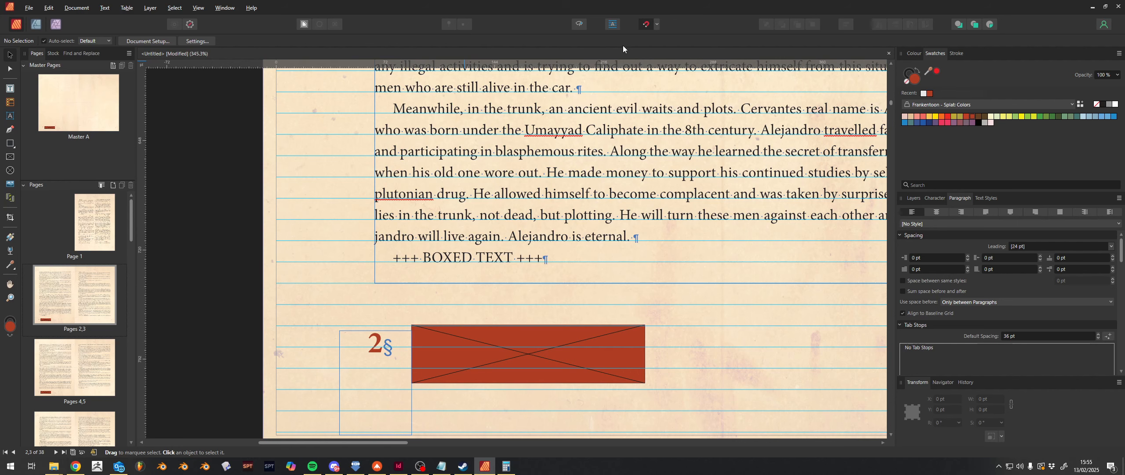
left_click(579, 24)
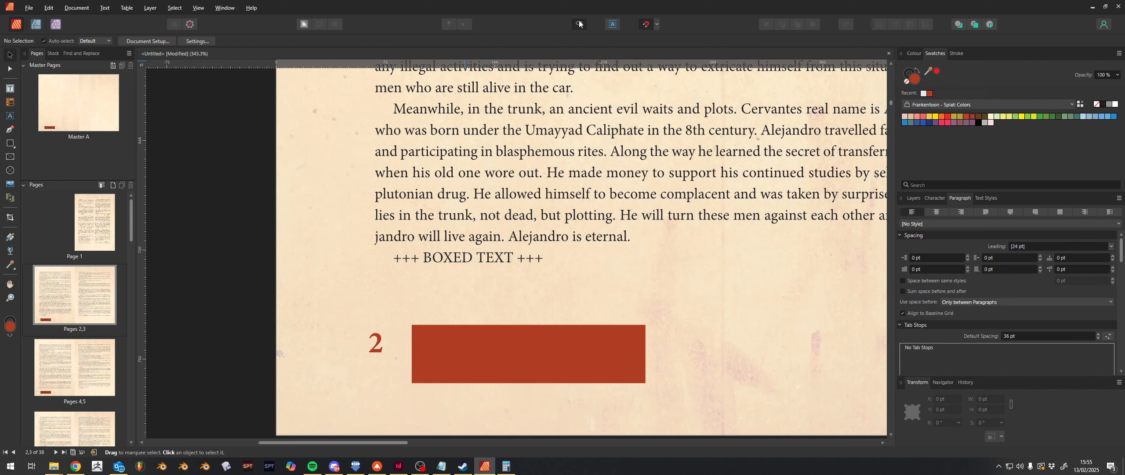
left_click(579, 24)
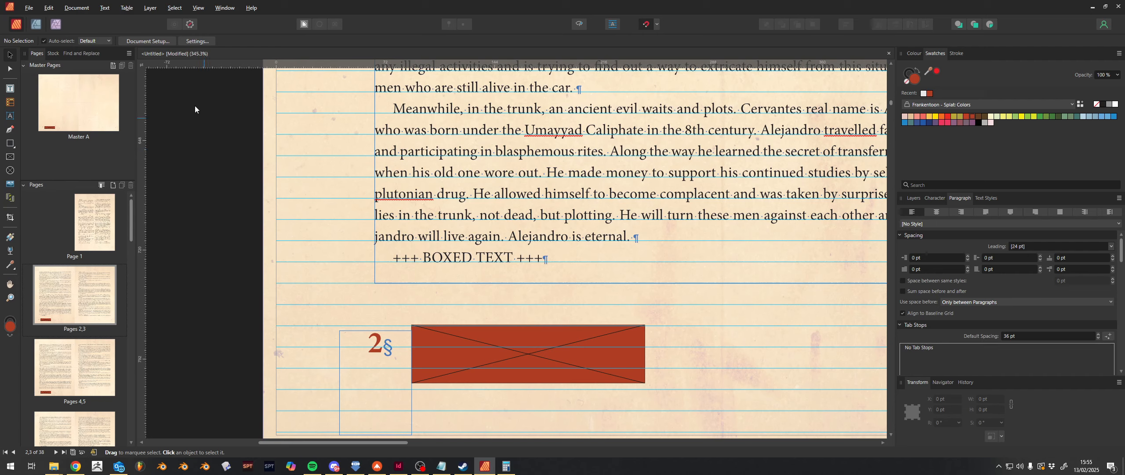
Step: Set the page number text on Master A to 30 pt
double_click(58, 118)
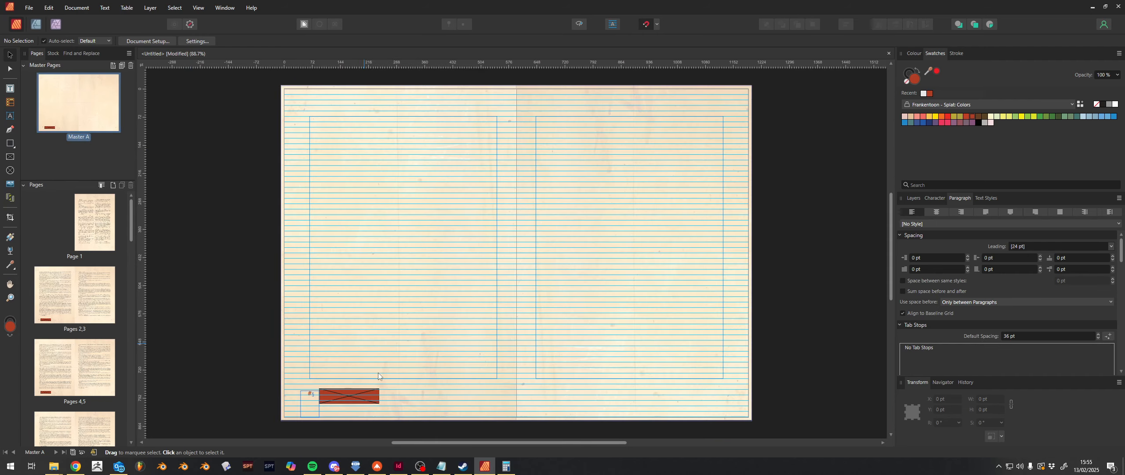
scroll(303, 402, "up", 4)
double_click(324, 380)
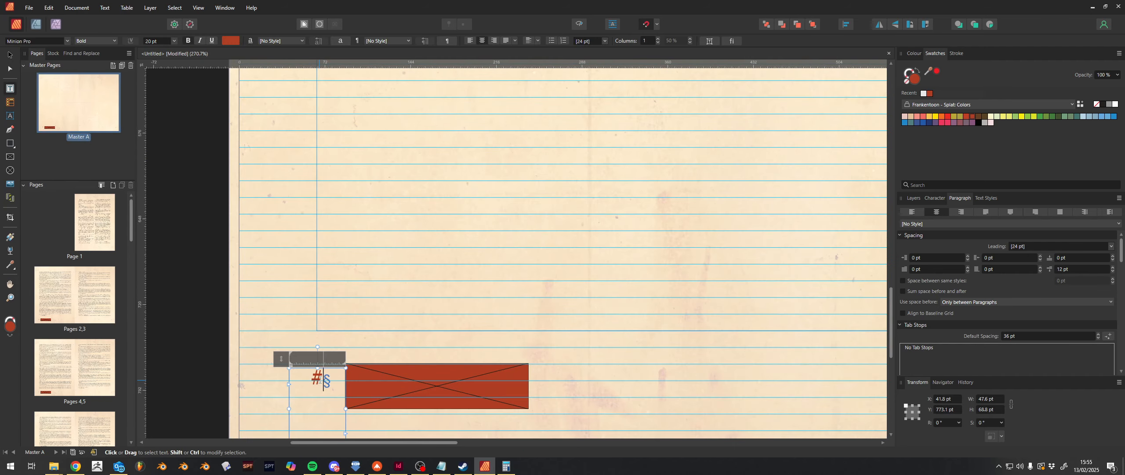
left_click(175, 41)
left_click(157, 132)
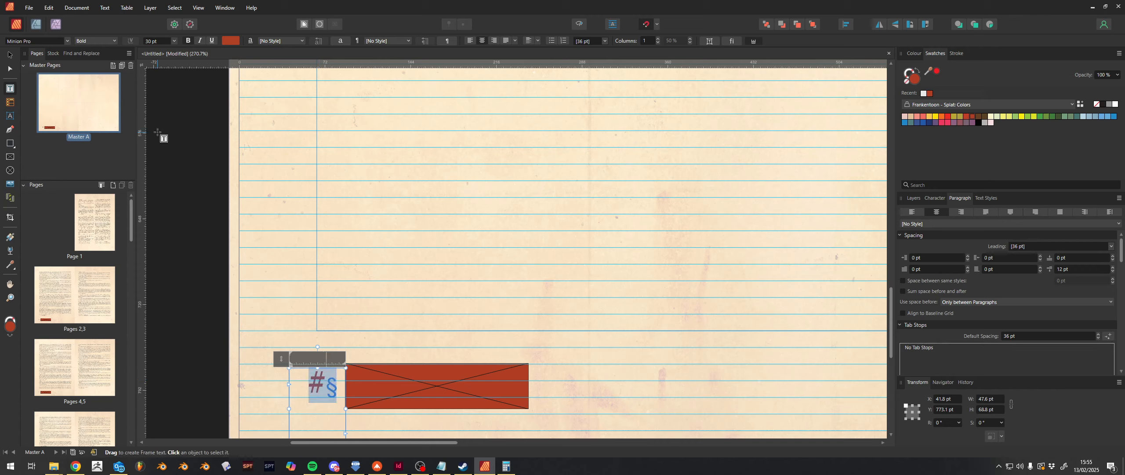
left_click(10, 55)
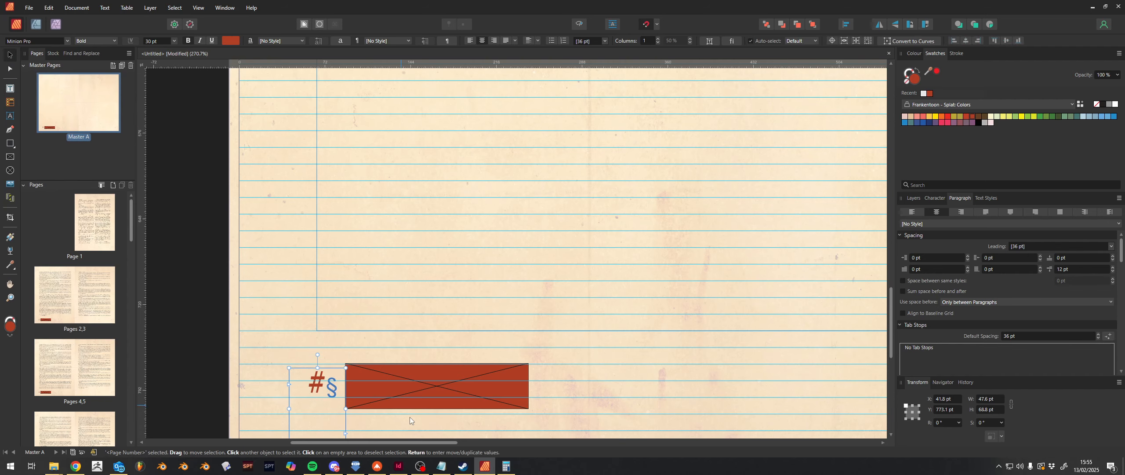
Step: Resize the red frame into a bar about 521 by 19.3 pt, reaching from the page number symbol to the spine
scroll(409, 416, "up", 2)
scroll(377, 371, "down", 2)
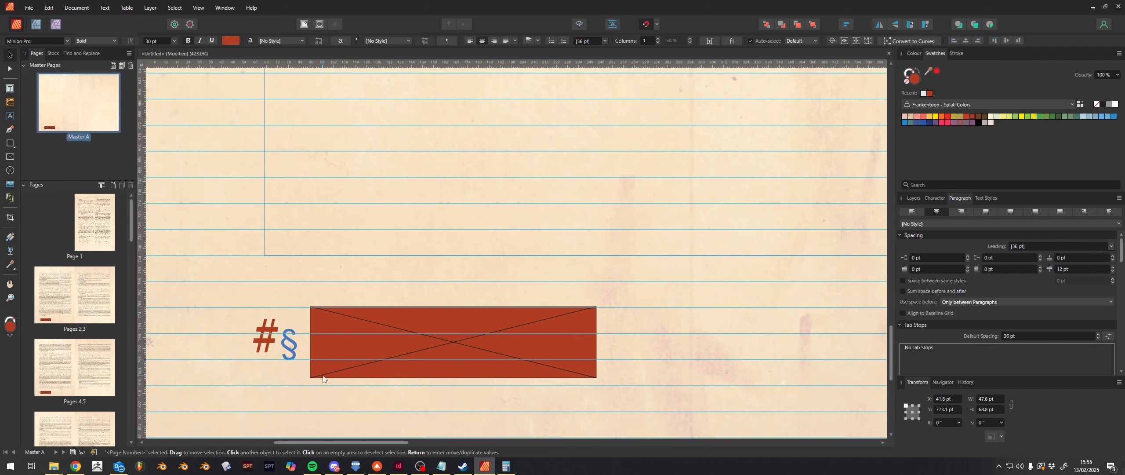
left_click(339, 359)
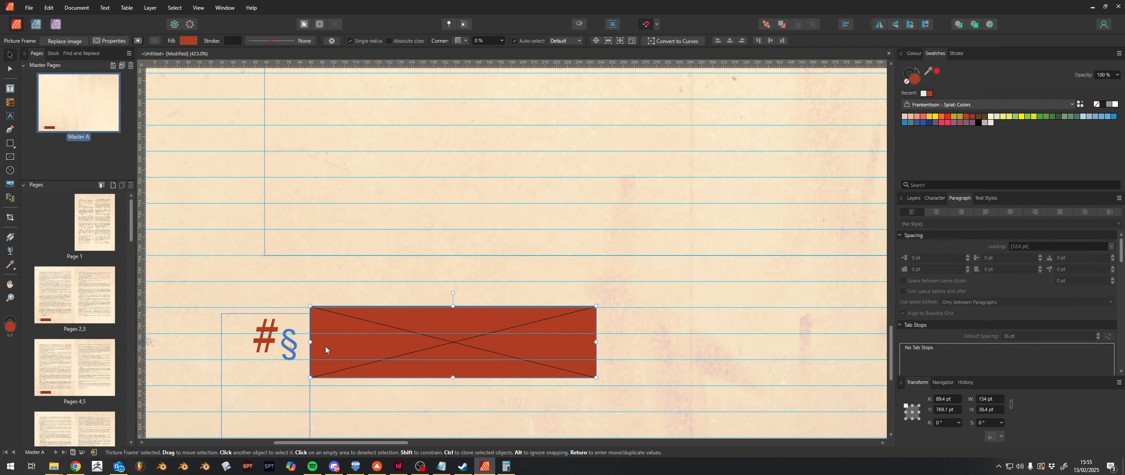
left_click_drag(309, 342, 282, 342)
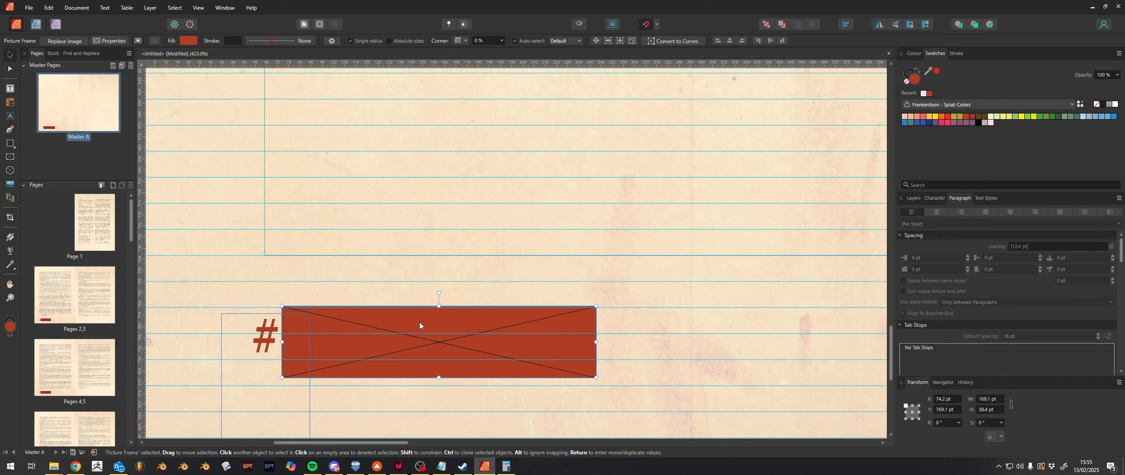
left_click_drag(438, 305, 435, 320)
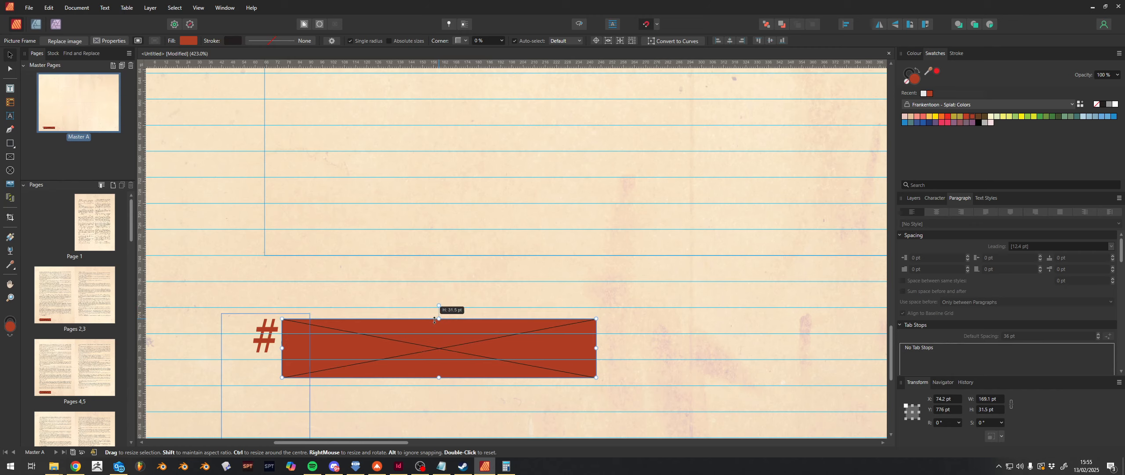
left_click_drag(439, 377, 442, 355)
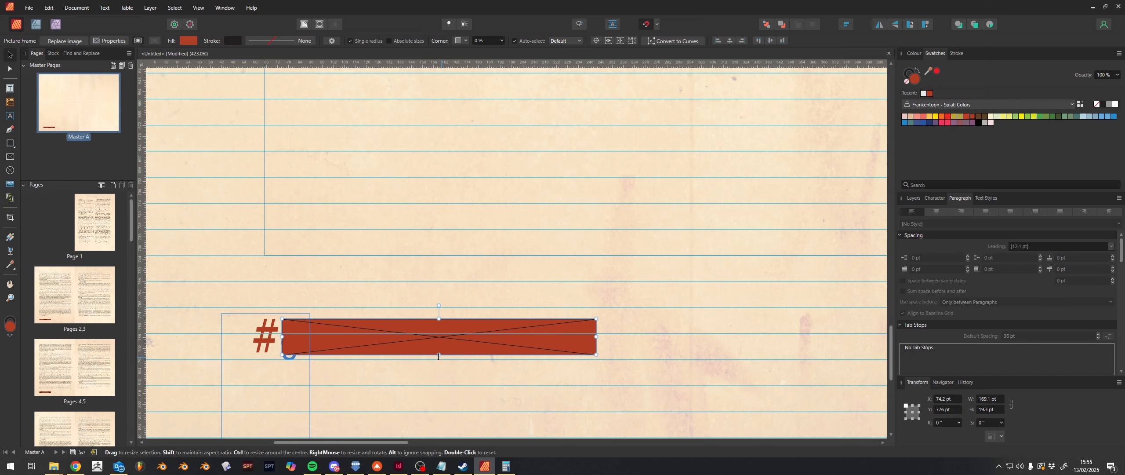
scroll(440, 352, "down", 1)
scroll(440, 350, "down", 3)
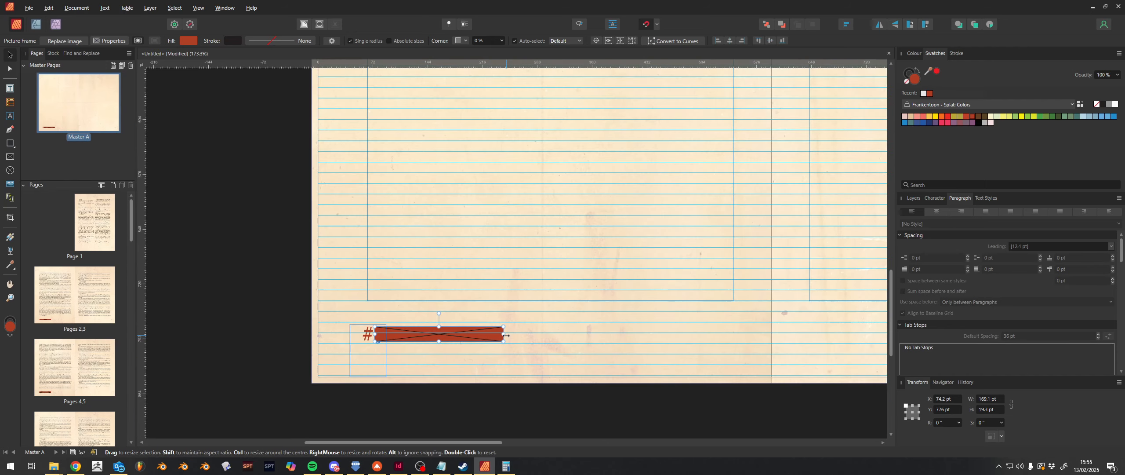
left_click_drag(504, 334, 773, 351)
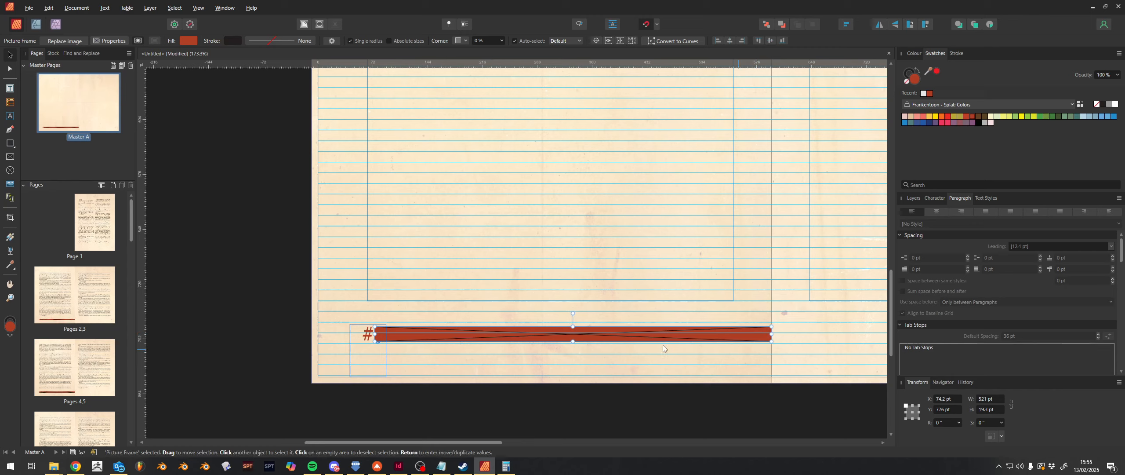
Step: Duplicate the red bar to the page's outer bleed edge and shorten it to about 50.3 pt, ending at the page number frame
left_click_drag(473, 341, 430, 340)
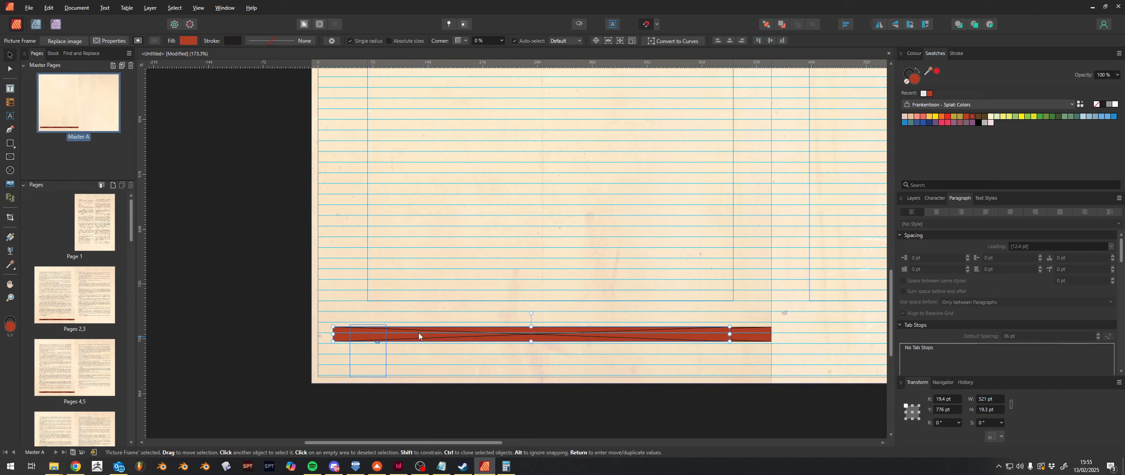
left_click_drag(333, 334, 311, 335)
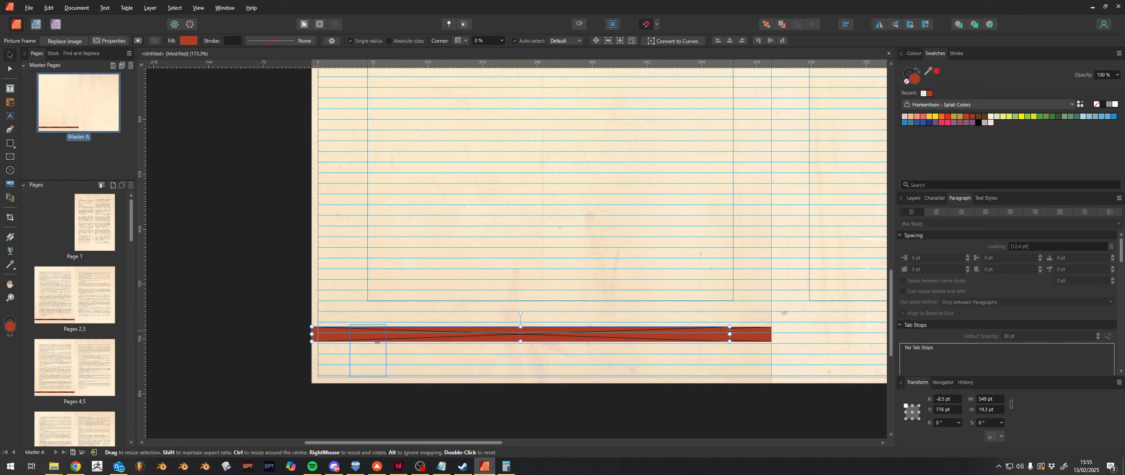
left_click_drag(730, 332, 351, 363)
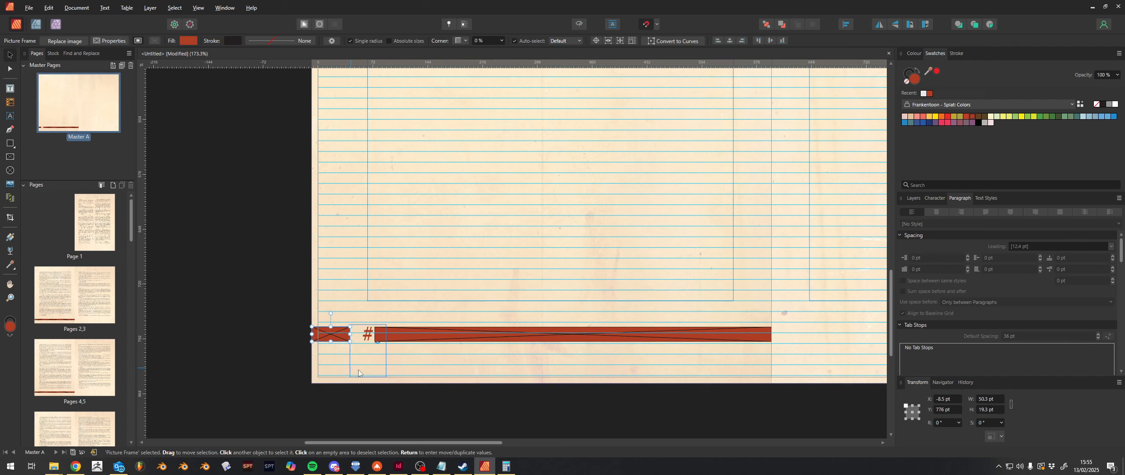
Step: Shorten the long red bar to about 505.9 pt so it starts at the page number frame's inner edge
scroll(374, 369, "up", 3)
scroll(381, 364, "down", 3)
scroll(390, 364, "up", 5)
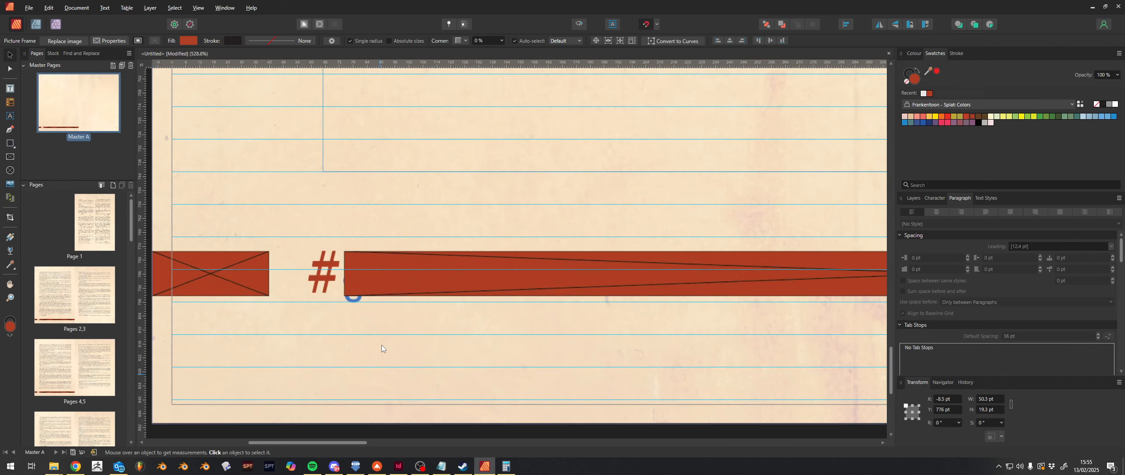
left_click(366, 278)
left_click_drag(348, 278, 381, 278)
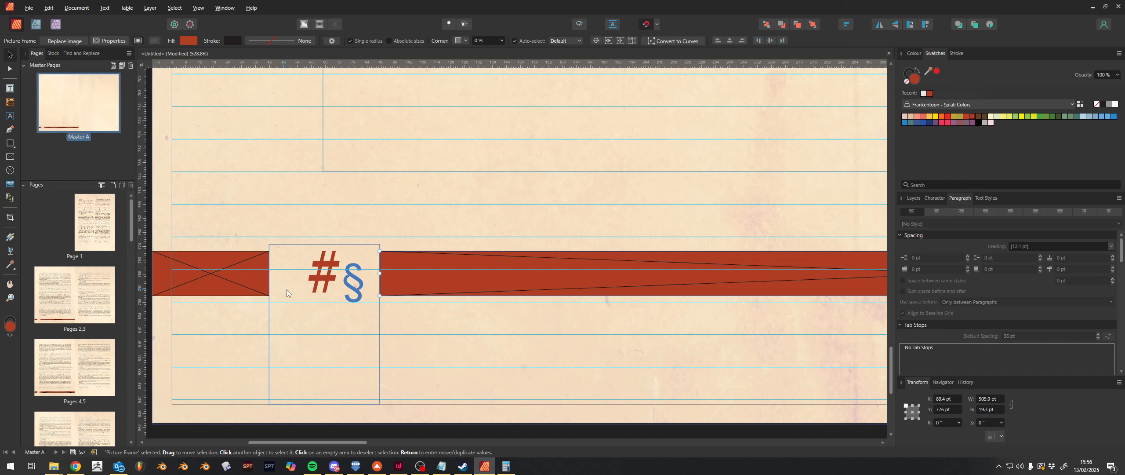
Step: Copy both red bars to the right-hand master page, the short one at the outer bleed edge and the long one starting at the spine
scroll(350, 286, "down", 8)
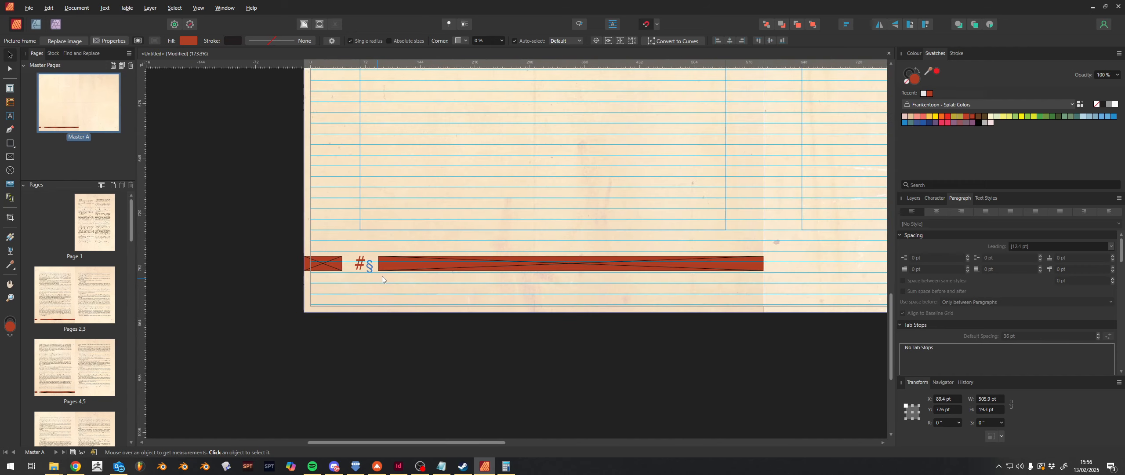
left_click_drag(340, 269, 714, 276)
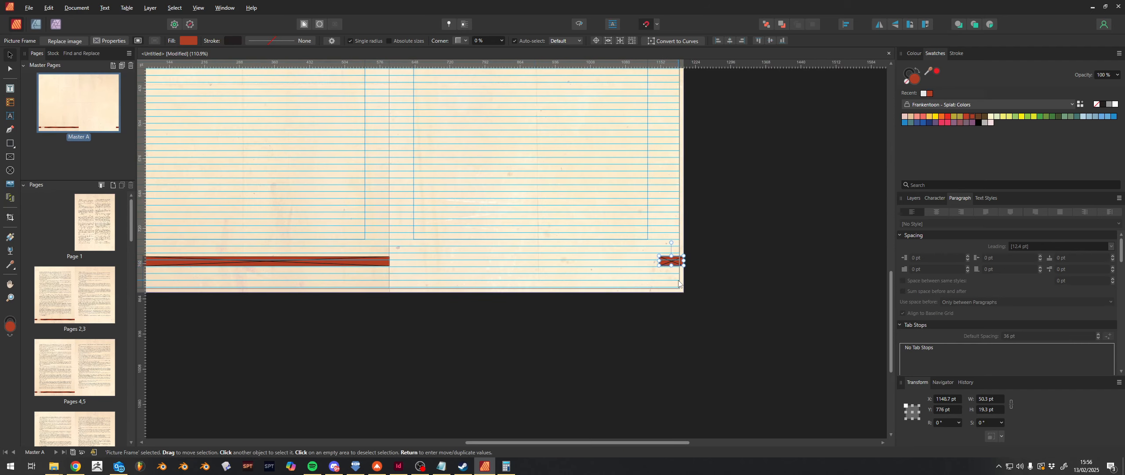
mouse_move(323, 263)
left_mouse_down()
mouse_move(530, 274)
mouse_move(565, 288)
left_mouse_up()
scroll(405, 326, "up", 1)
scroll(404, 327, "up", 6)
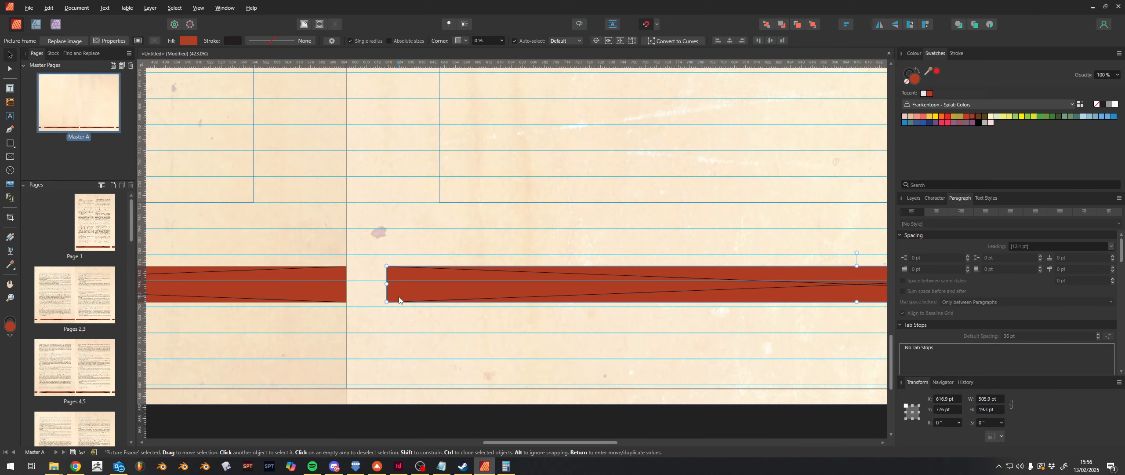
left_click_drag(398, 295, 362, 295)
scroll(375, 317, "down", 1)
scroll(375, 317, "down", 1)
scroll(371, 303, "down", 8)
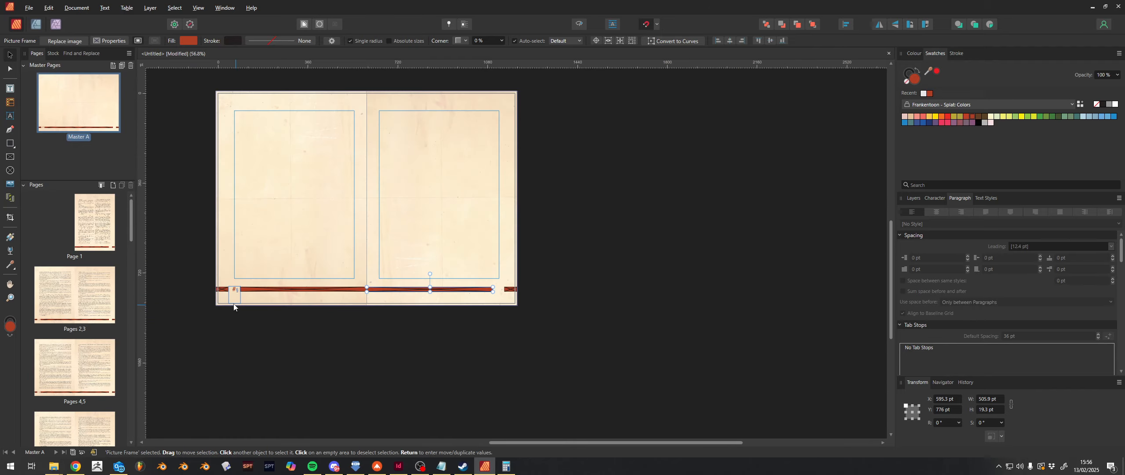
Step: Copy the page number frame into the gap between the red bars on the right-hand master page, at about X 1101.8 pt
scroll(231, 325, "up", 7)
left_click(237, 327)
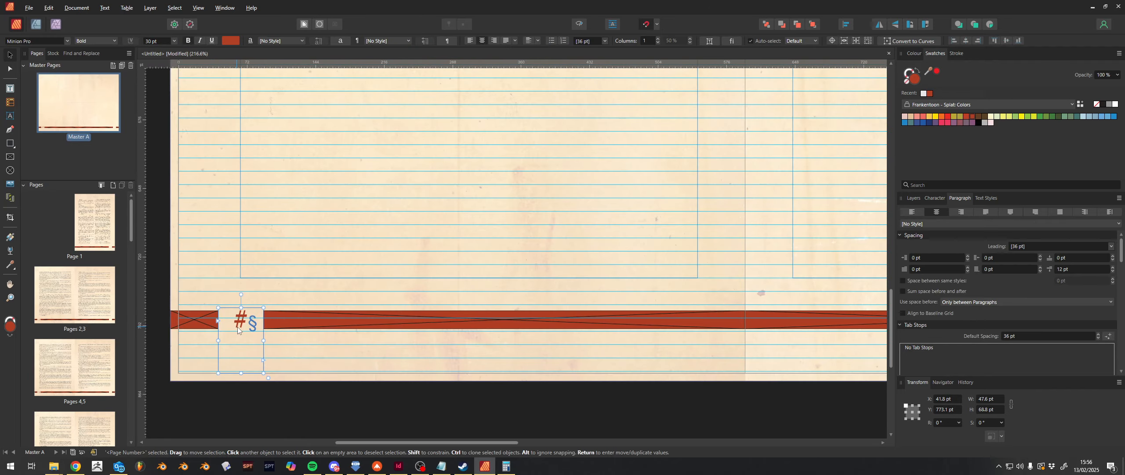
mouse_move(311, 329)
left_mouse_down()
mouse_move(813, 345)
mouse_move(623, 286)
mouse_move(282, 273)
mouse_move(716, 275)
mouse_move(731, 338)
left_mouse_up()
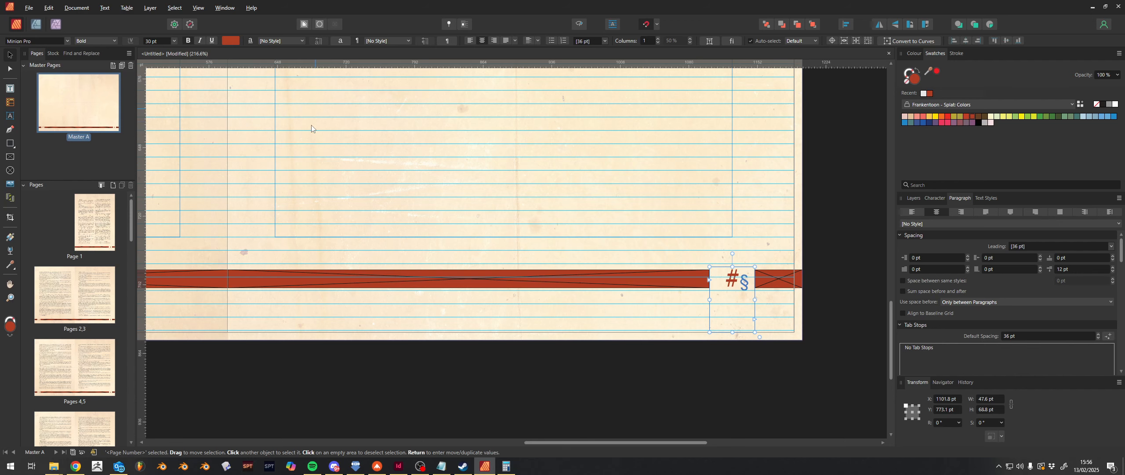
Step: Check the page number and red footer bars at the foot of page 1
double_click(100, 231)
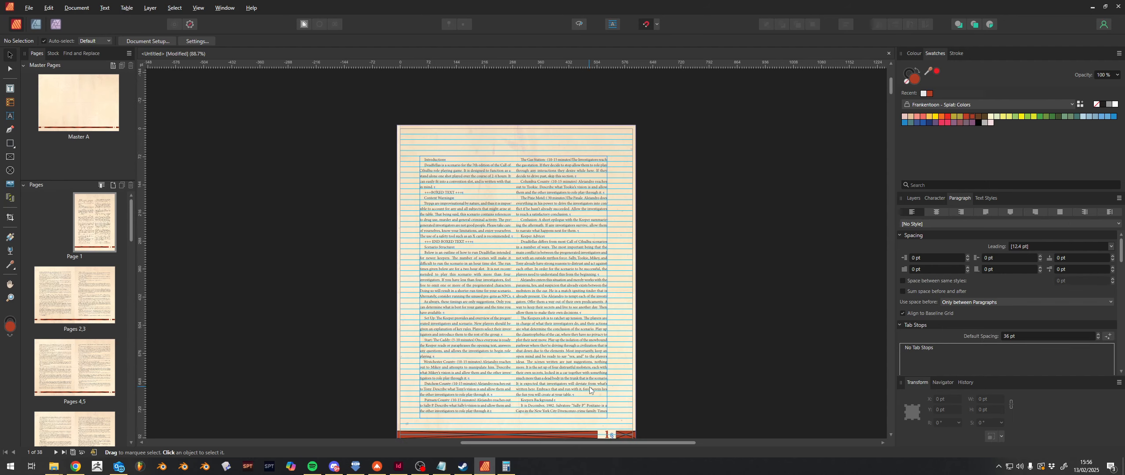
scroll(613, 398, "up", 2)
scroll(614, 398, "up", 2)
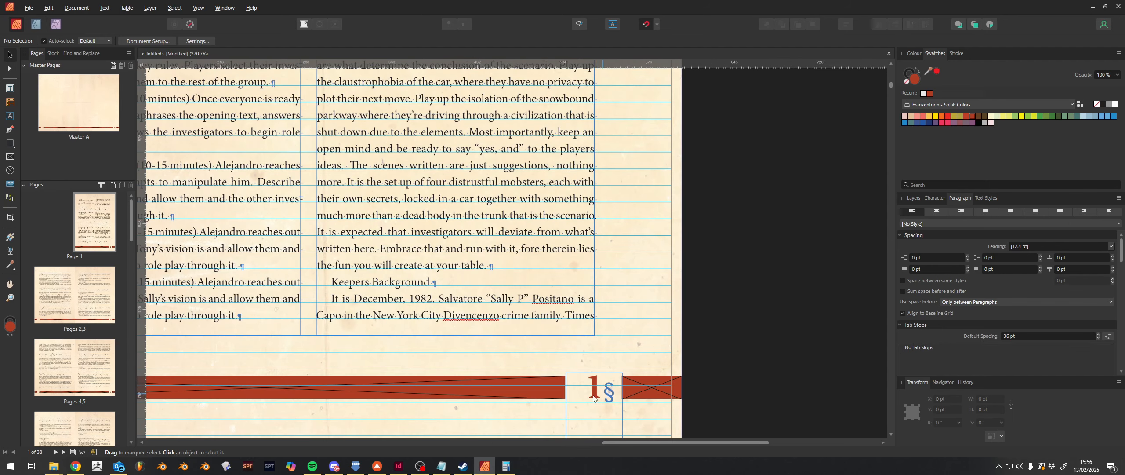
scroll(550, 383, "down", 5)
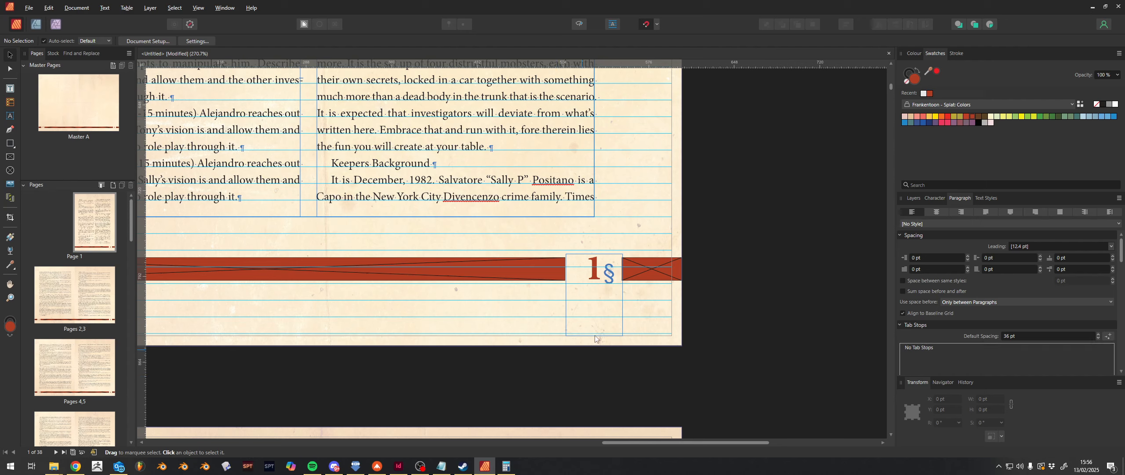
Step: Check whether the page number frame and the long red footer bar can be selected and moved on page 1
left_click(601, 324)
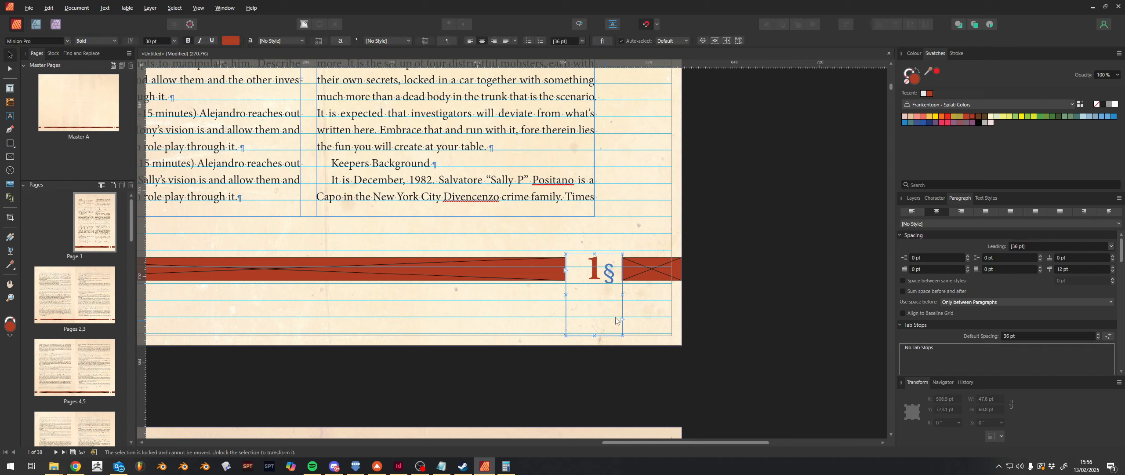
left_click(727, 309)
left_click_drag(597, 277, 624, 306)
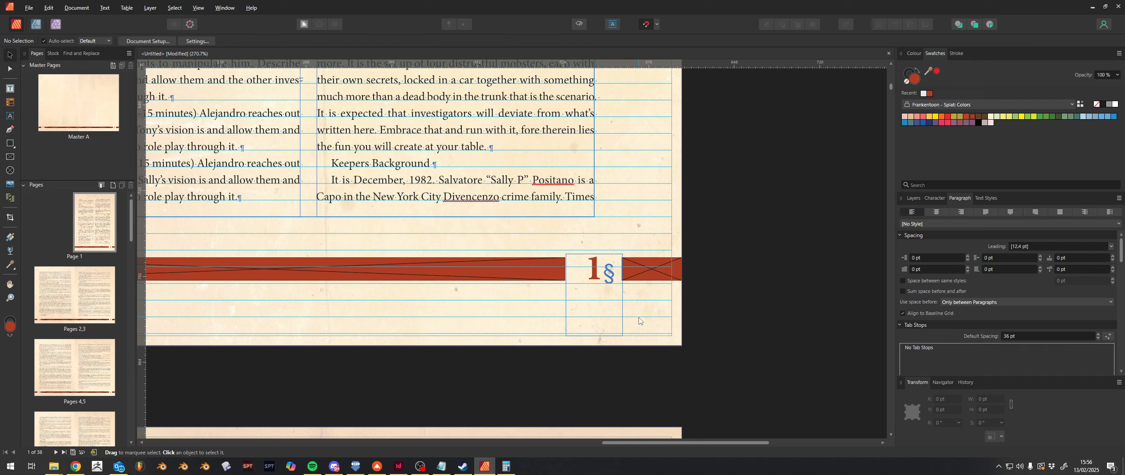
left_click(531, 269)
left_click(696, 302)
Step: Preview the foot of page 1 without guides and frame edges, and return to the normal view
scroll(559, 319, "up", 5)
scroll(534, 337, "down", 3)
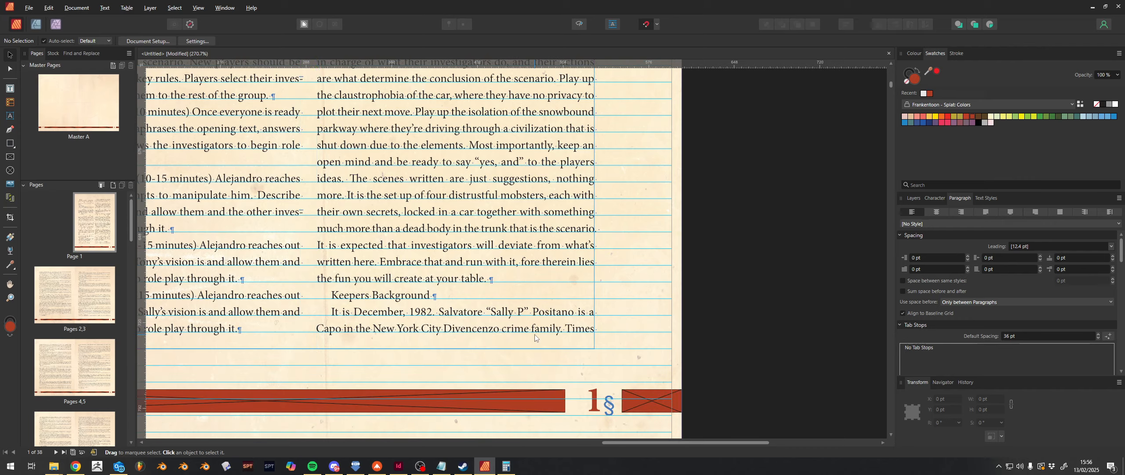
scroll(534, 337, "down", 2)
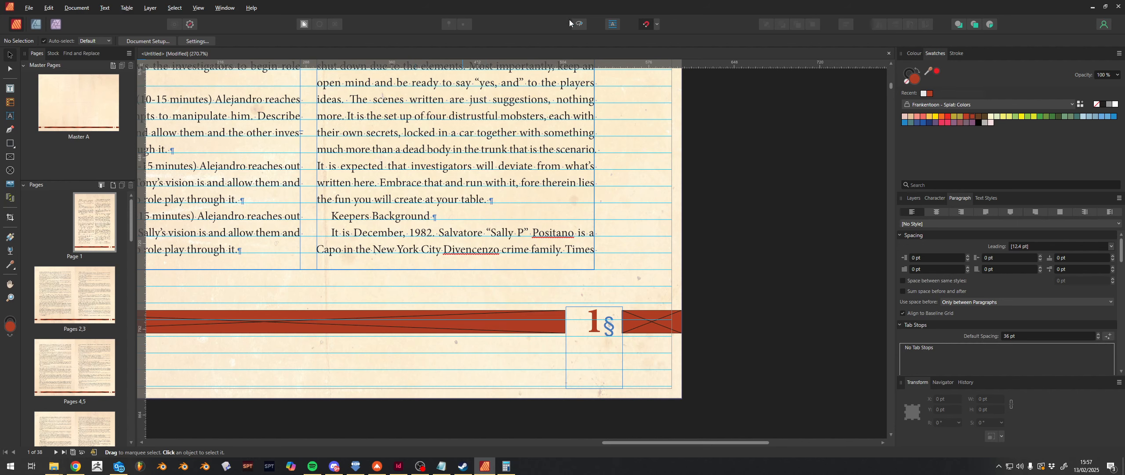
left_click(580, 26)
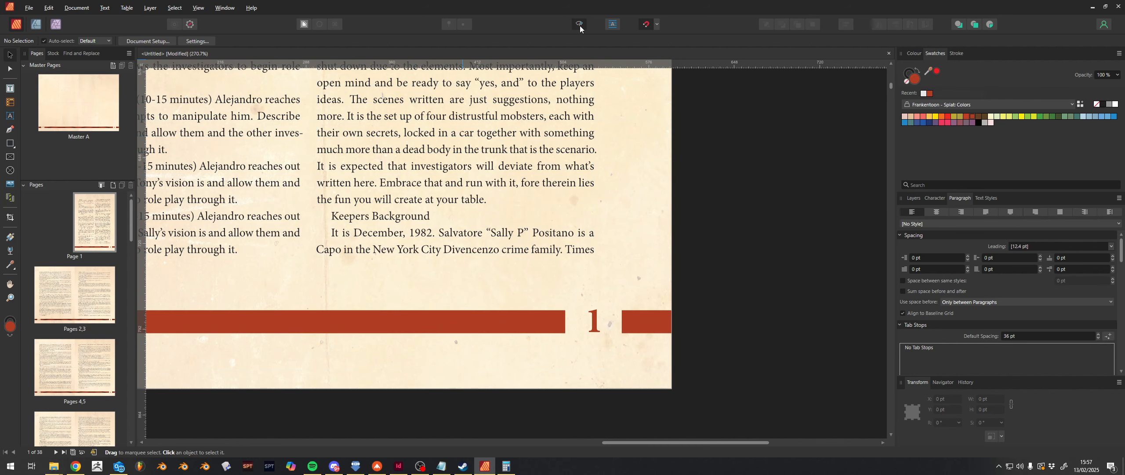
left_click(580, 26)
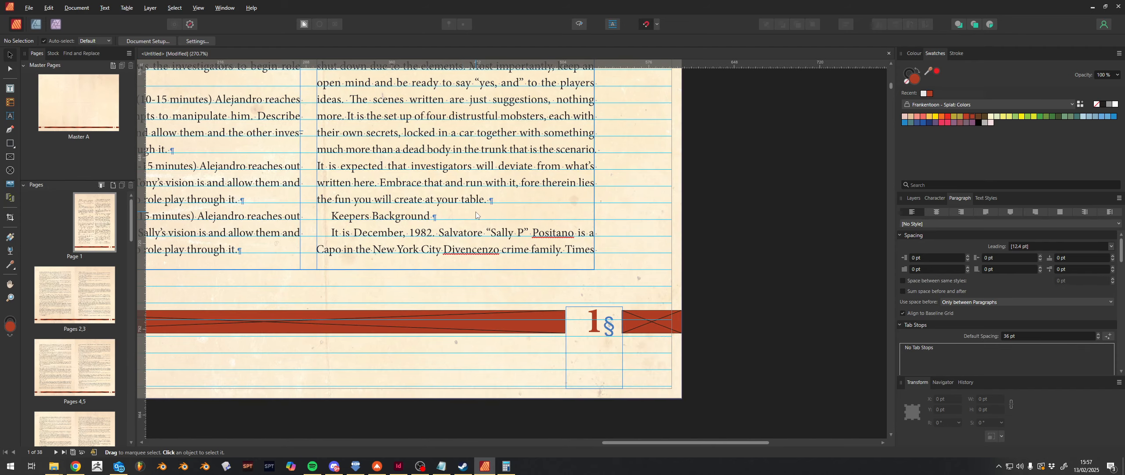
Step: Start a new paragraph style named Body First from the first body paragraph under the Introduction heading on page 1
scroll(472, 213, "down", 1)
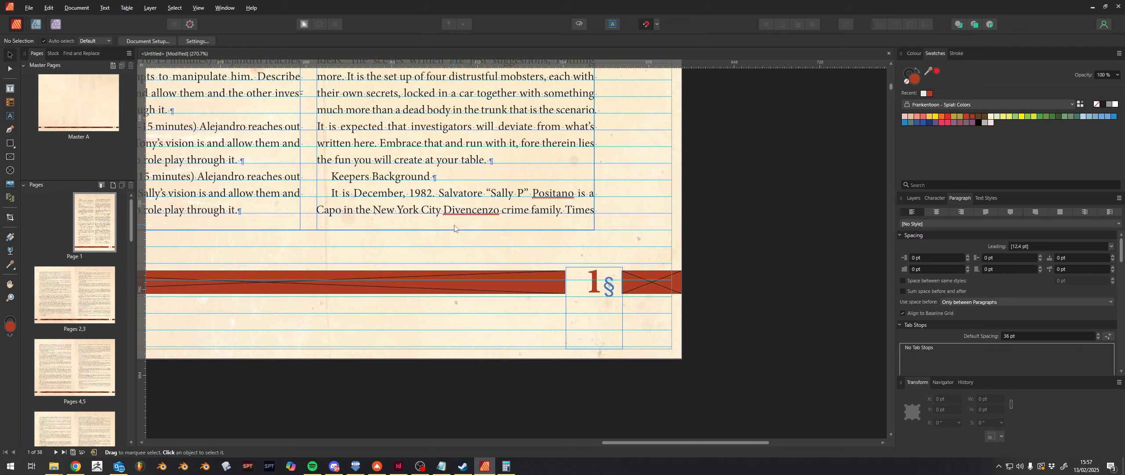
scroll(455, 218, "down", 5)
scroll(455, 219, "down", 2)
scroll(378, 188, "up", 5)
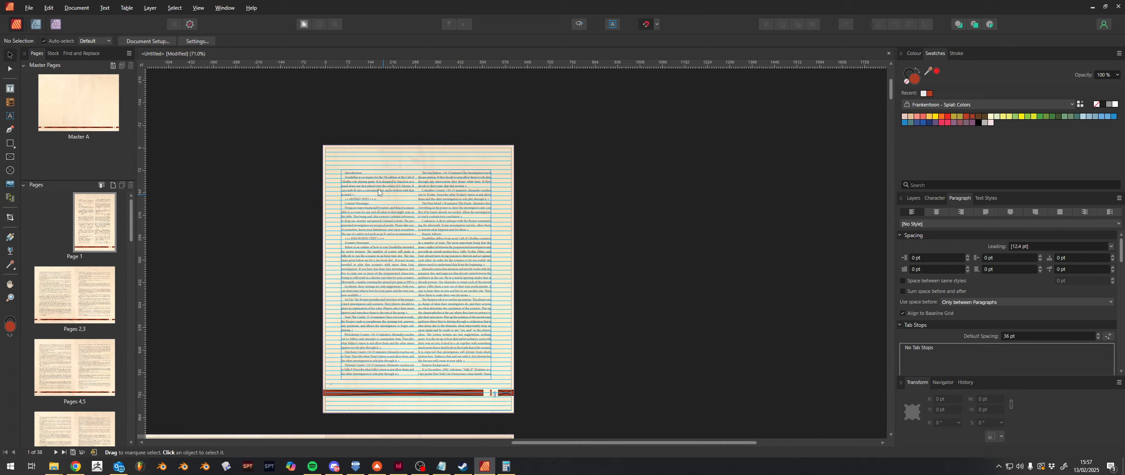
scroll(384, 235, "up", 7)
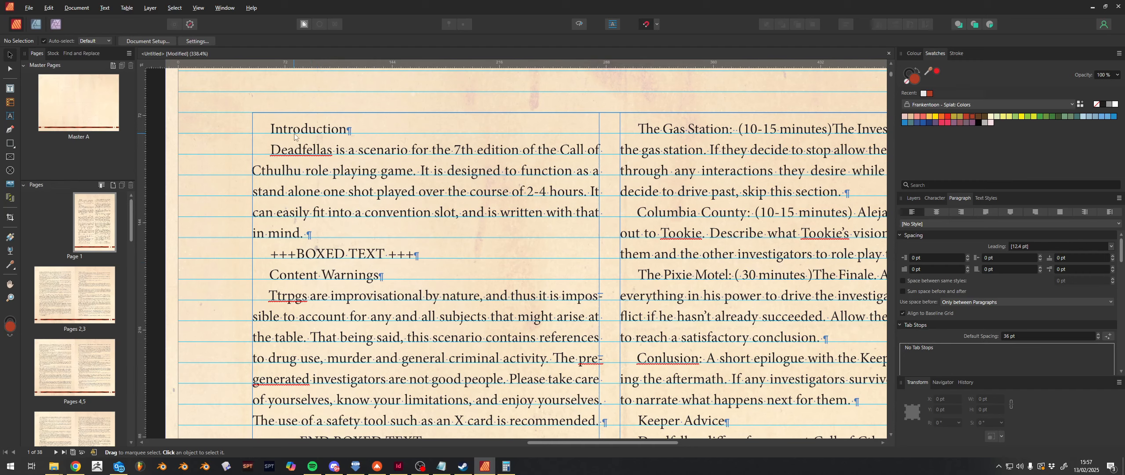
triple_click(303, 151)
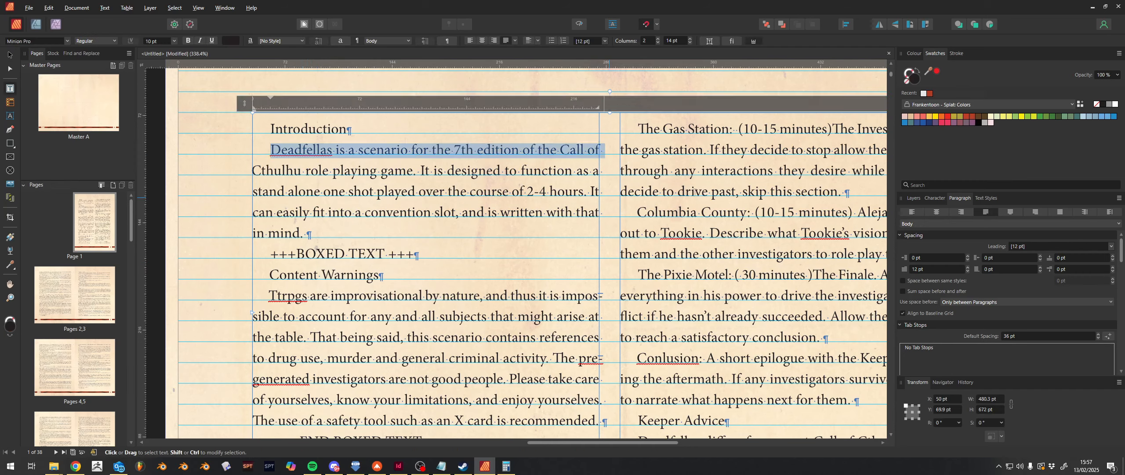
left_click(988, 199)
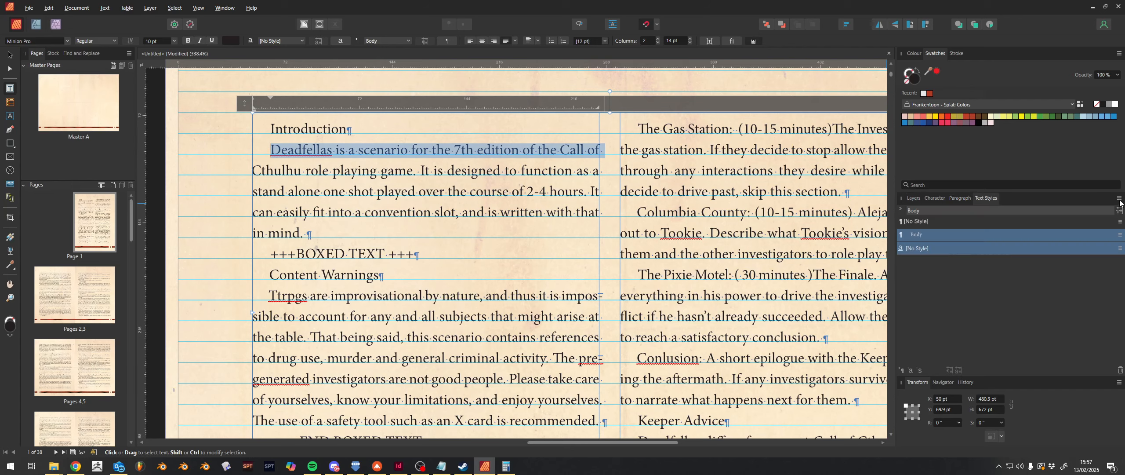
left_click(903, 373)
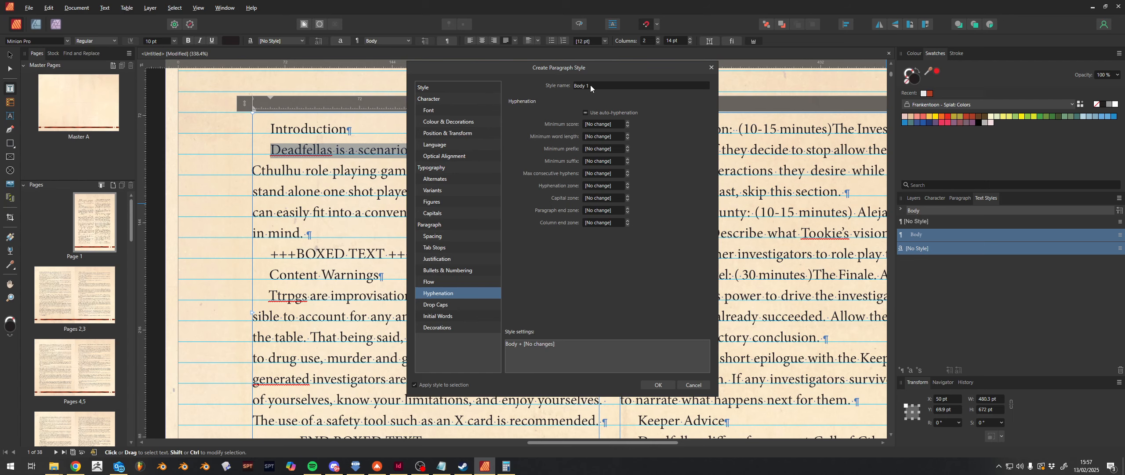
left_click(613, 87)
type("Body F")
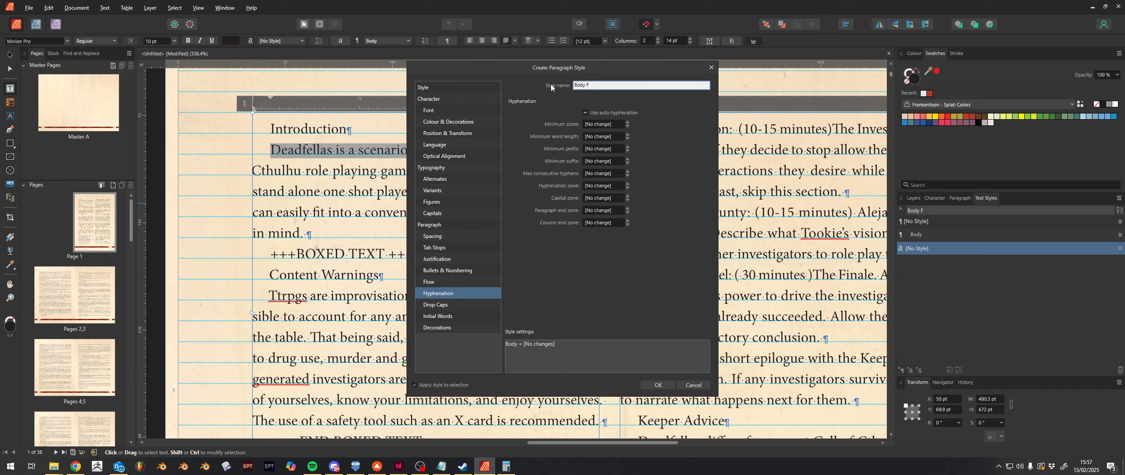
type("irsty")
Step: Set the new style's first line indent to 0 pt, create it and apply it to the selected paragraph
left_click(440, 89)
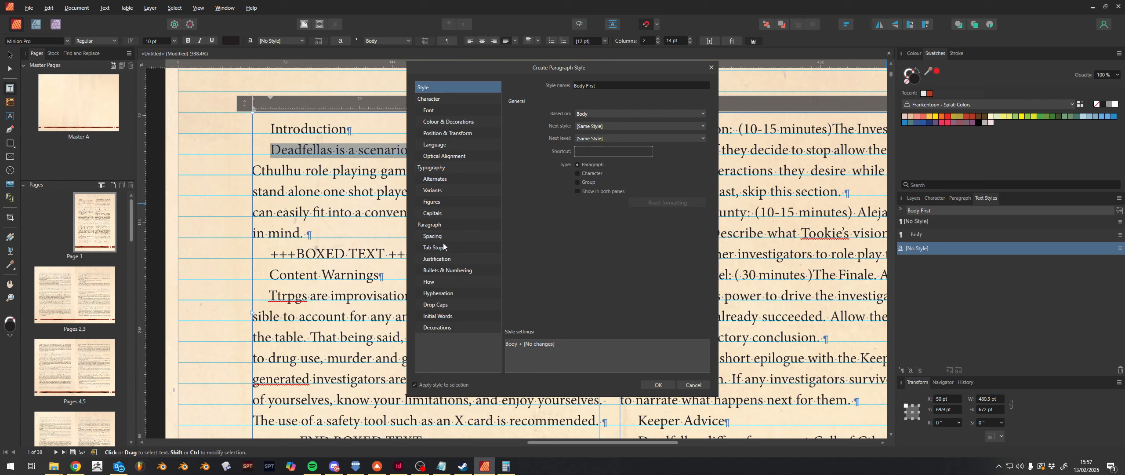
left_click(464, 236)
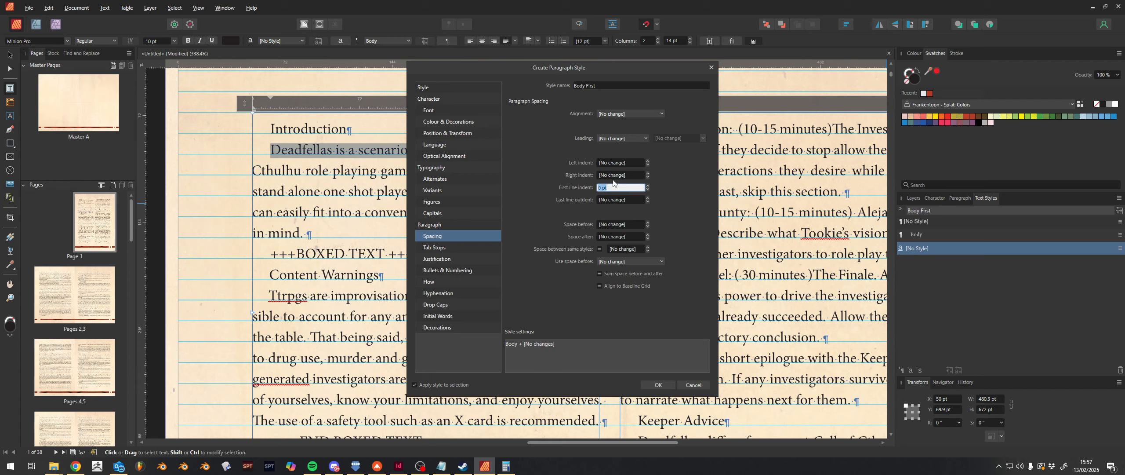
type("0")
left_click(658, 383)
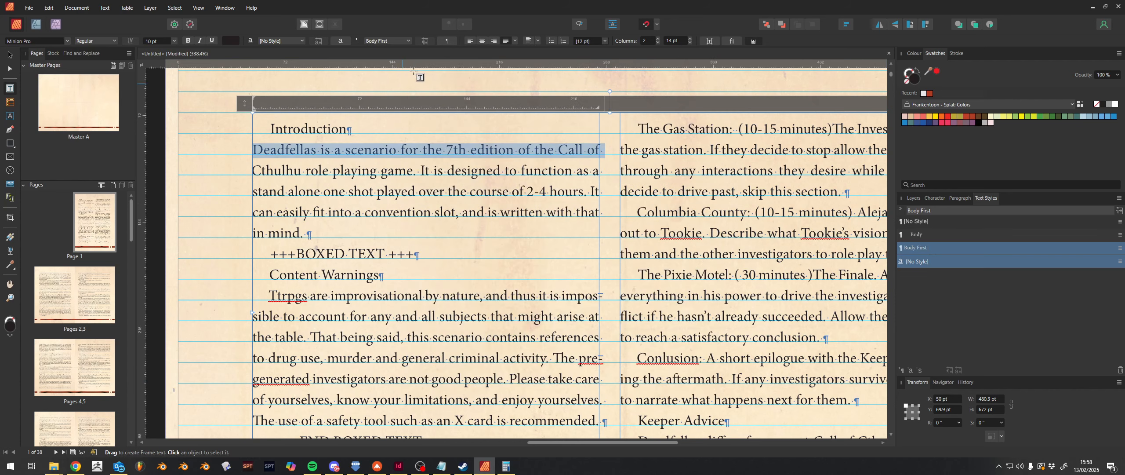
Step: Examine the text style options and compare the styles of the first Introduction paragraph and the Columbia County paragraph
left_click(444, 191)
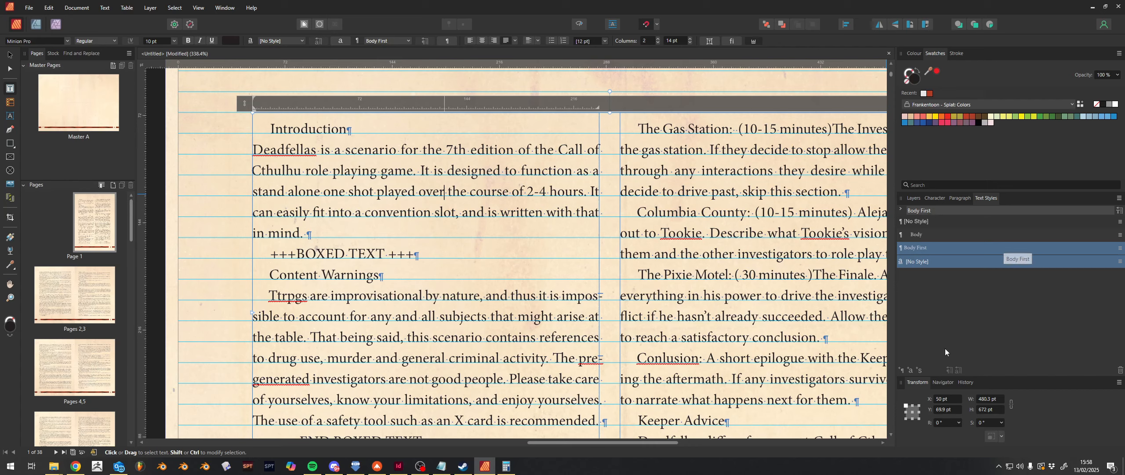
triple_click(393, 150)
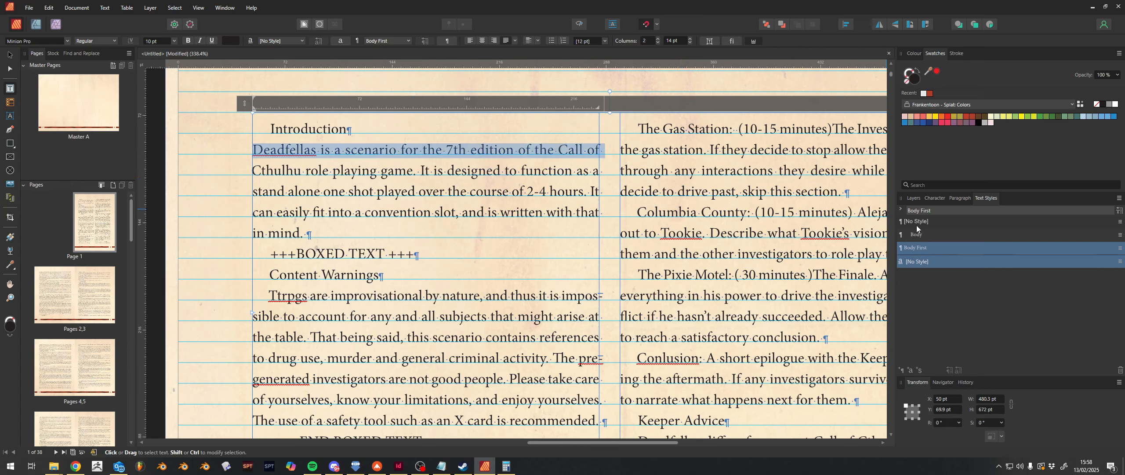
left_click(924, 211)
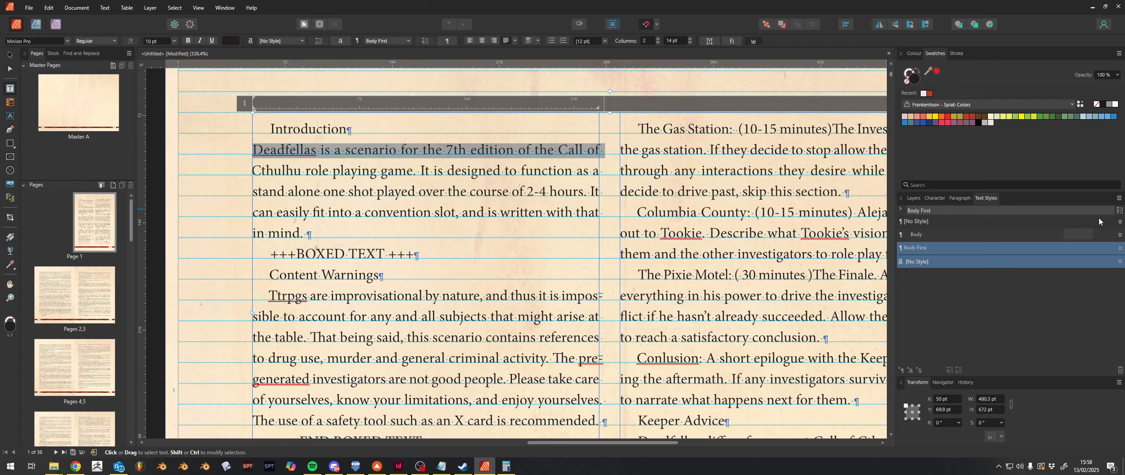
left_click(1119, 197)
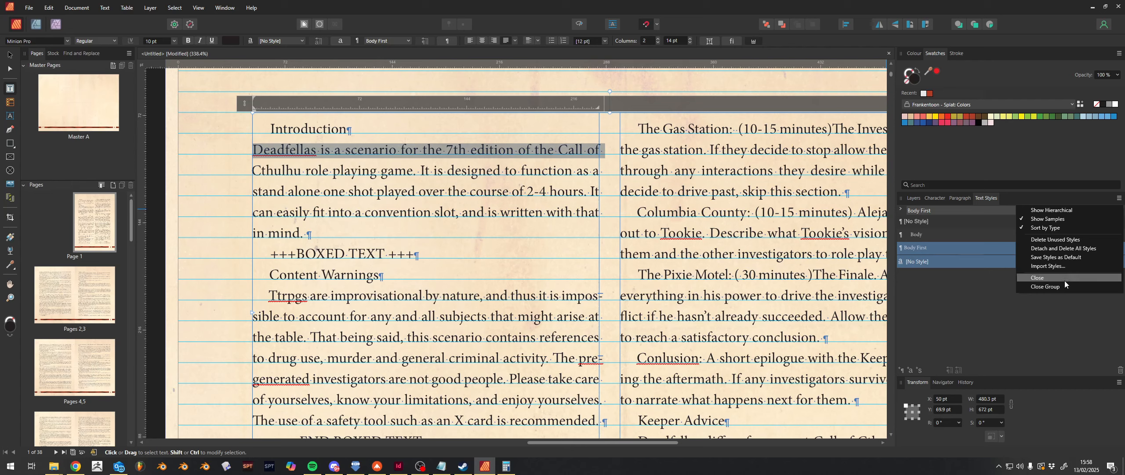
left_click(987, 330)
left_click(857, 263)
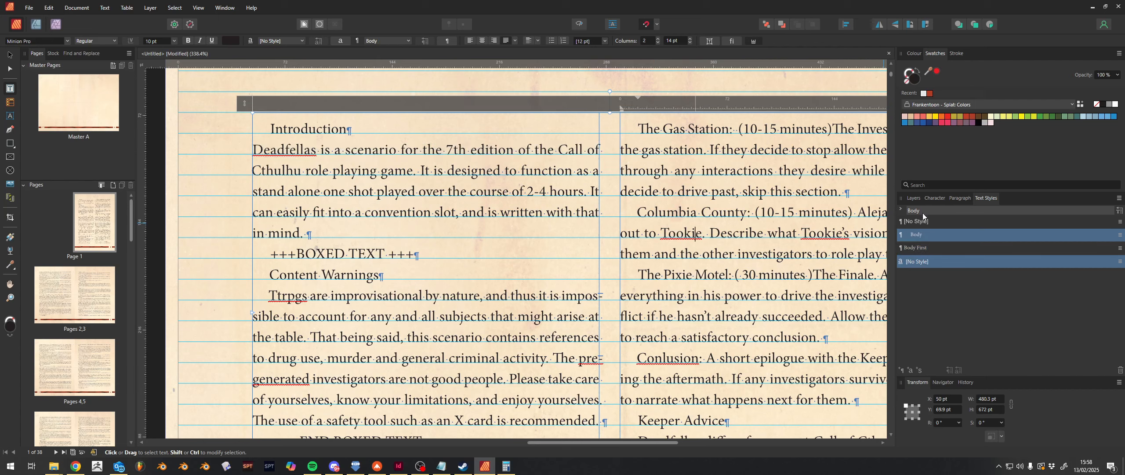
left_click(900, 210)
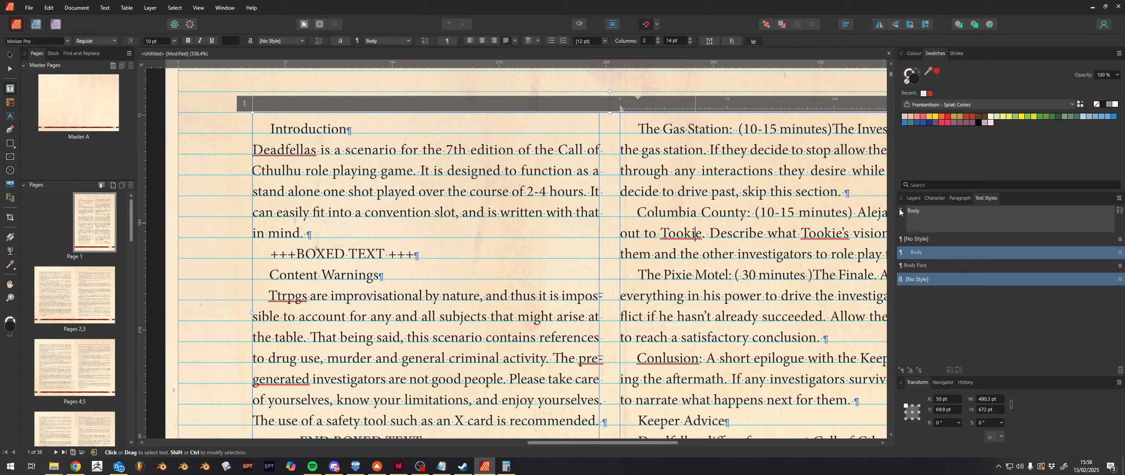
left_click(900, 211)
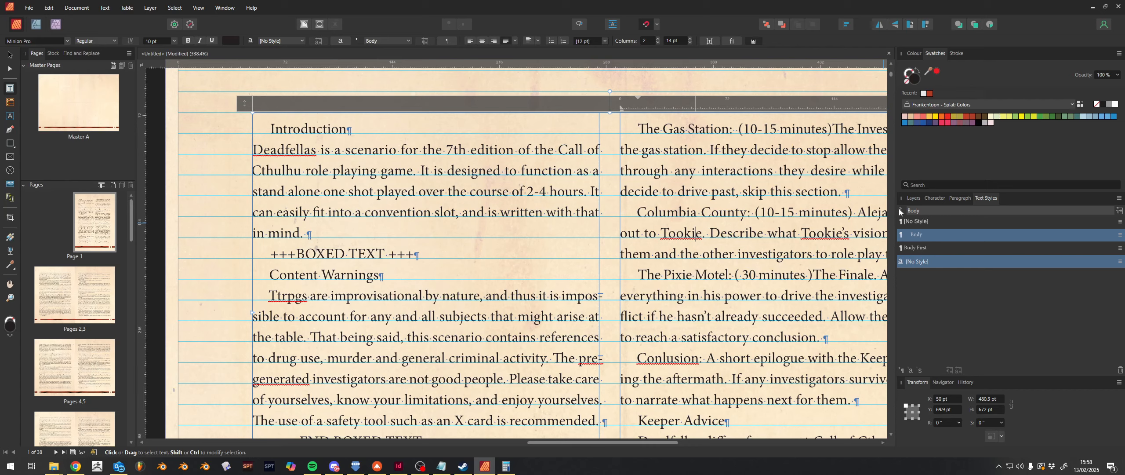
left_click(497, 178)
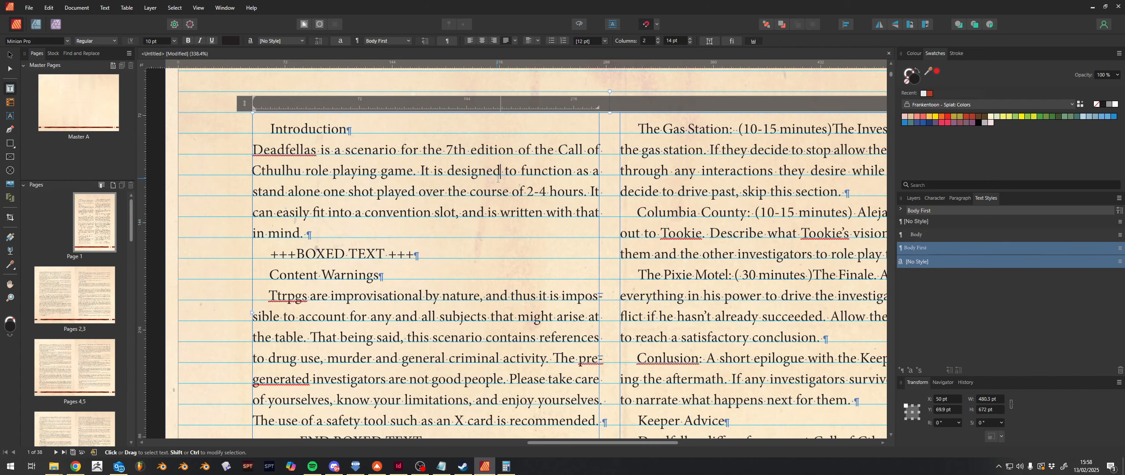
Step: Try assigning Ctrl+1 as the shortcut of the Body First paragraph style, and discard the change
double_click(909, 247)
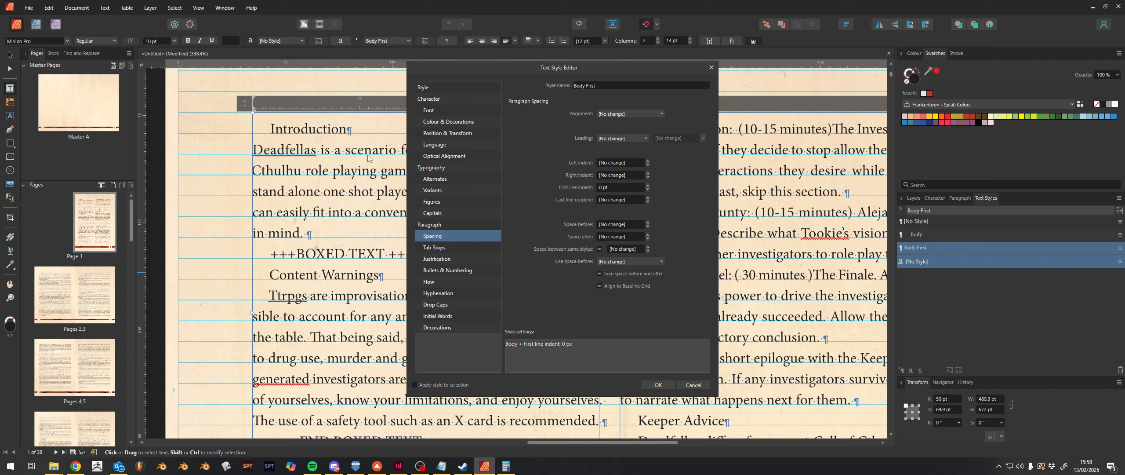
left_click(427, 89)
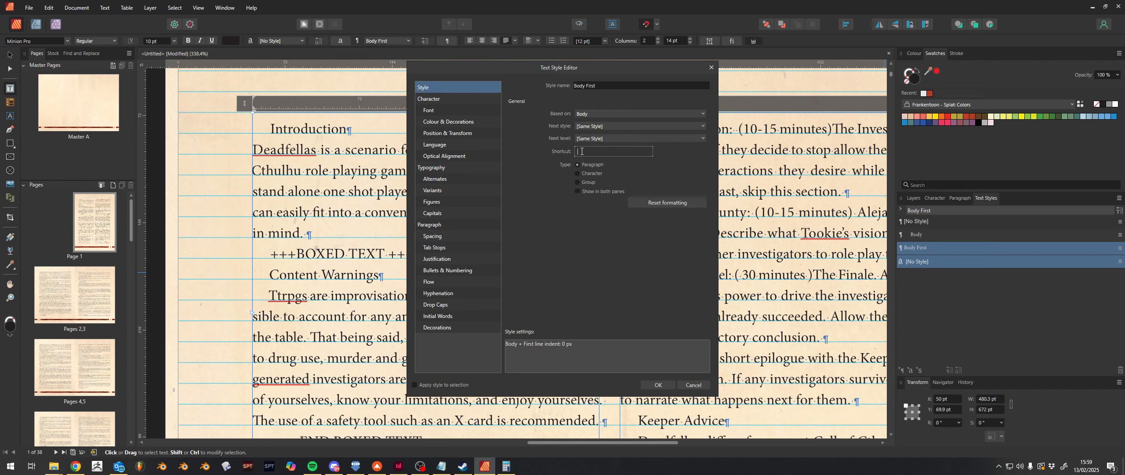
key("ctrl")
key("k")
left_click(646, 151)
key("ctrl")
key("ctrl")
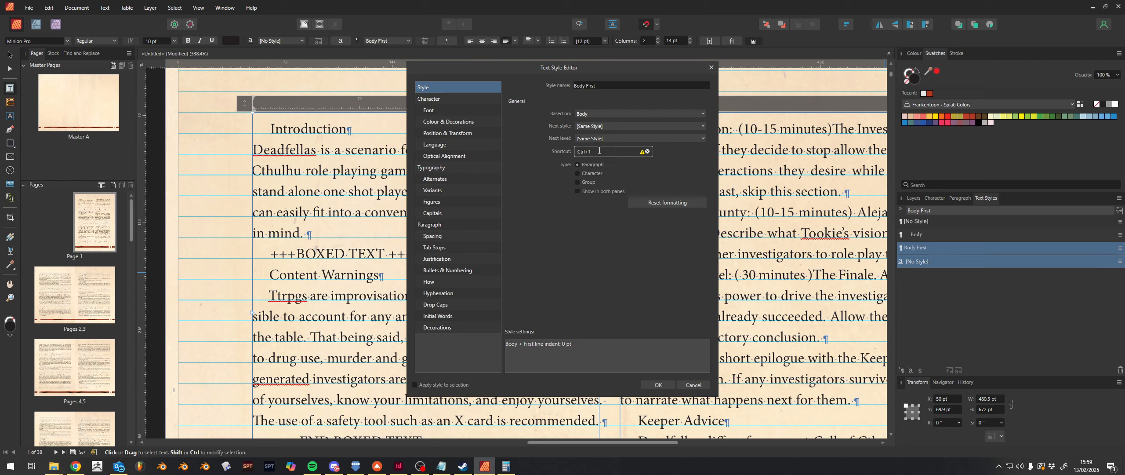
left_click(688, 385)
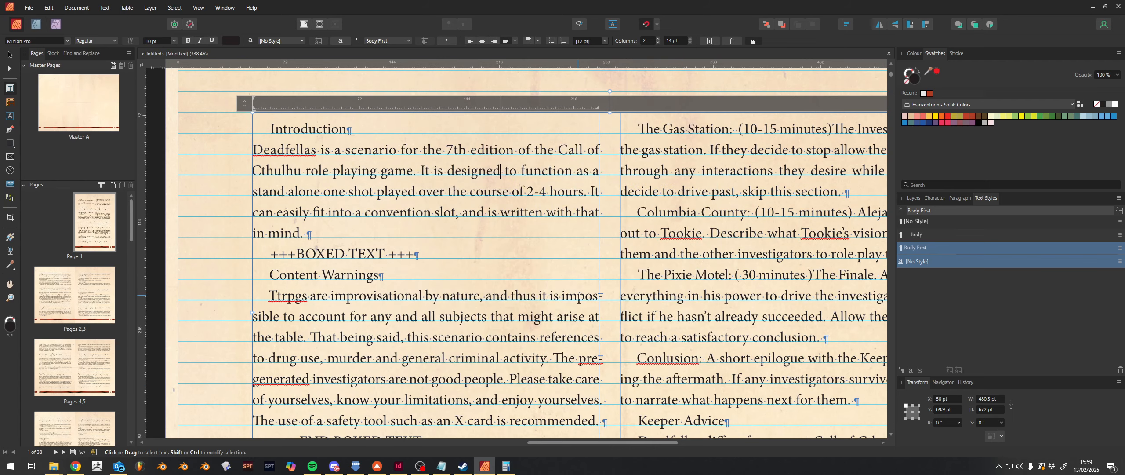
Step: View page 1 at several preset zoom levels, ending at 200%
key("ctrl+1")
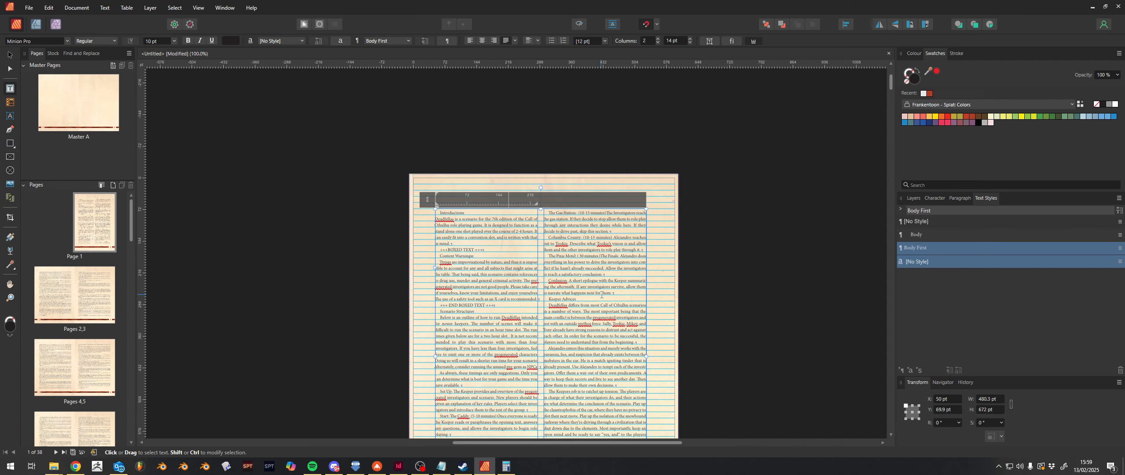
key("ctrl+2")
key("ctrl+1")
key("ctrl+4")
key("ctrl+1")
key("ctrl+2")
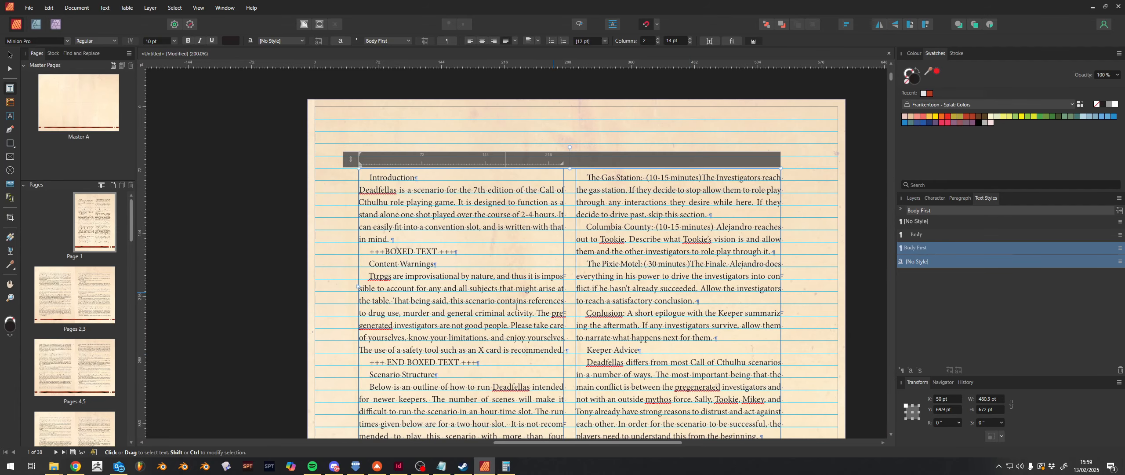
Step: Start a new paragraph style named Heading 1 from the Introduction heading, based on [No Style]
left_click(923, 234)
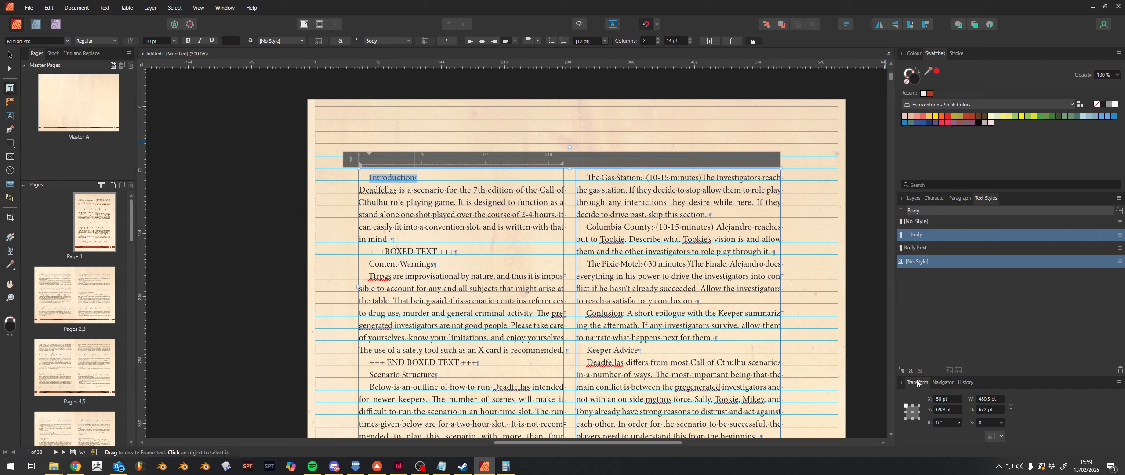
left_click(901, 369)
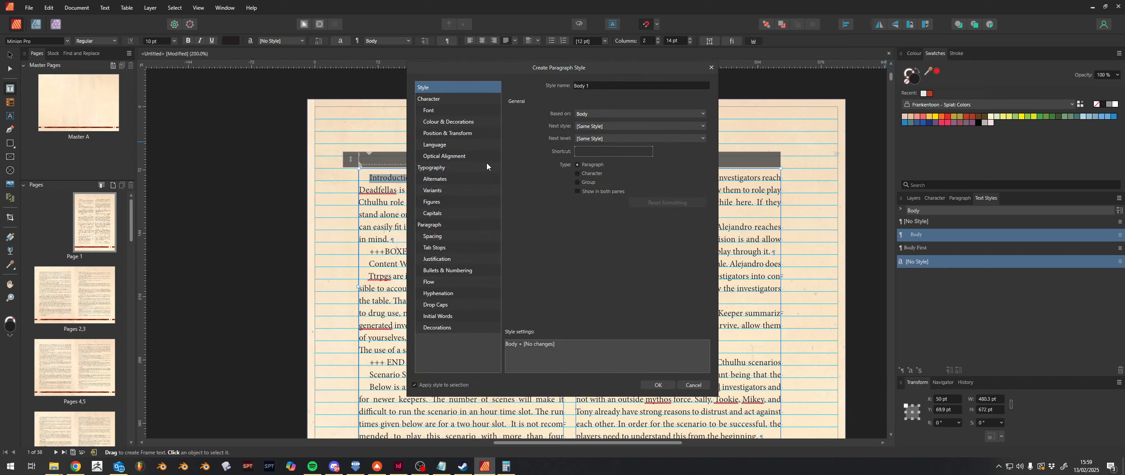
left_click(598, 87)
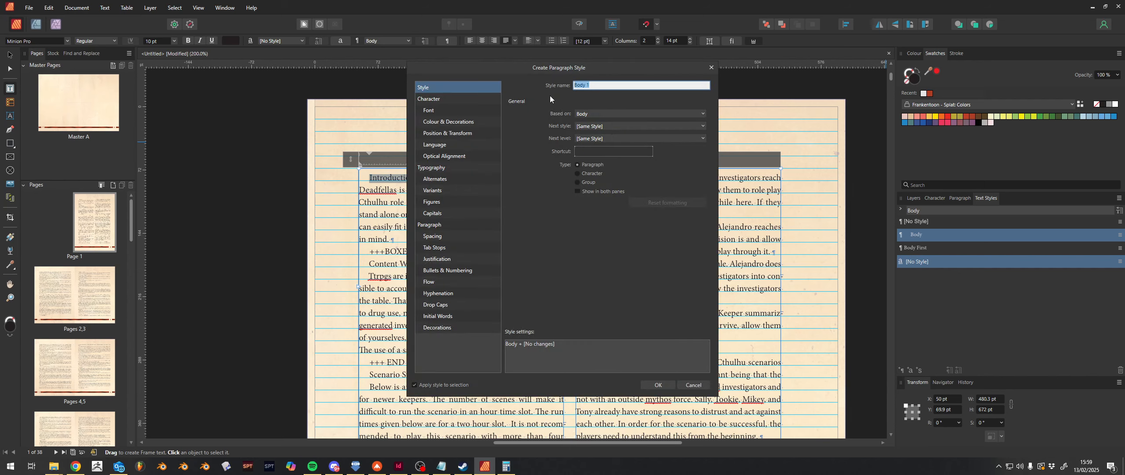
type("Heading")
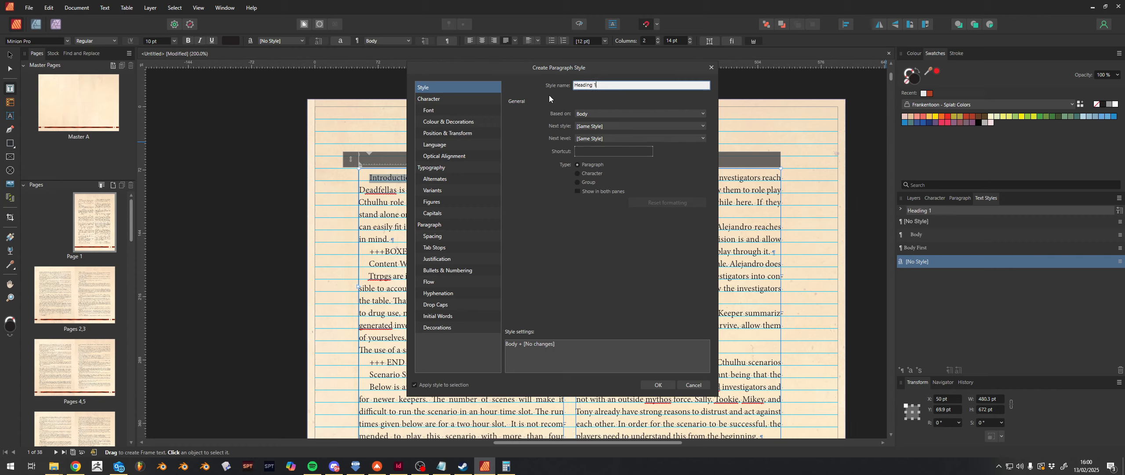
left_click(593, 114)
left_click(597, 120)
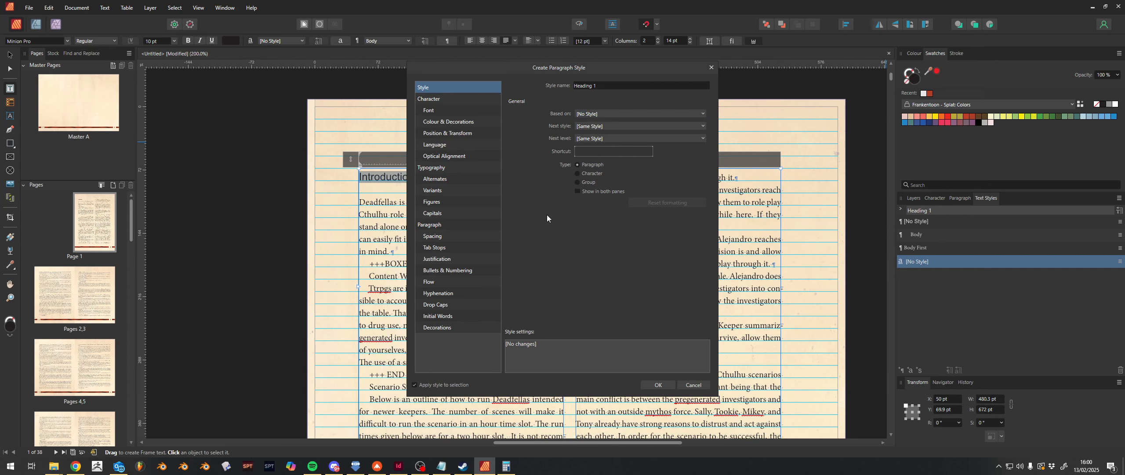
Step: Set the new Heading 1 style's font to Minion Pro in the Bold style
left_click(444, 108)
left_click(615, 115)
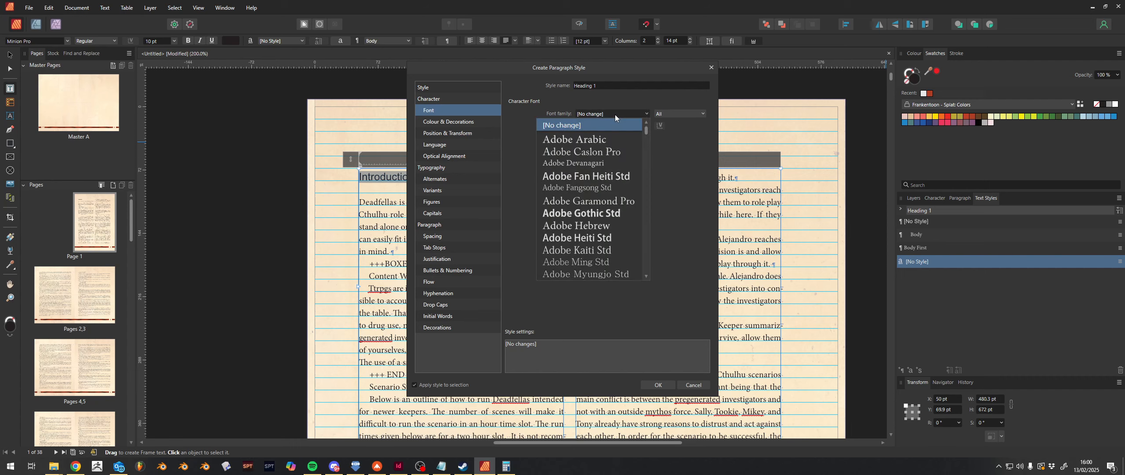
type("min")
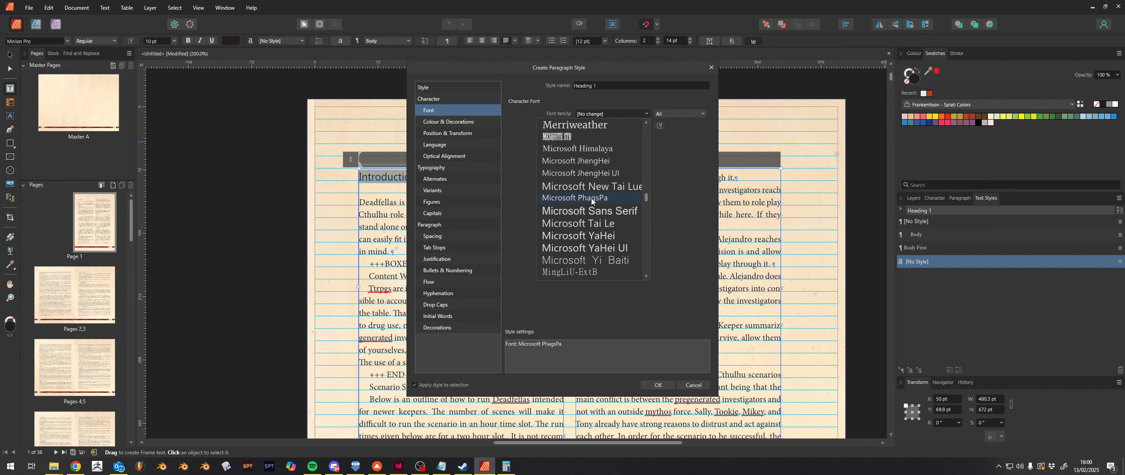
scroll(591, 197, "down", 2)
scroll(591, 200, "down", 2)
scroll(591, 200, "up", 2)
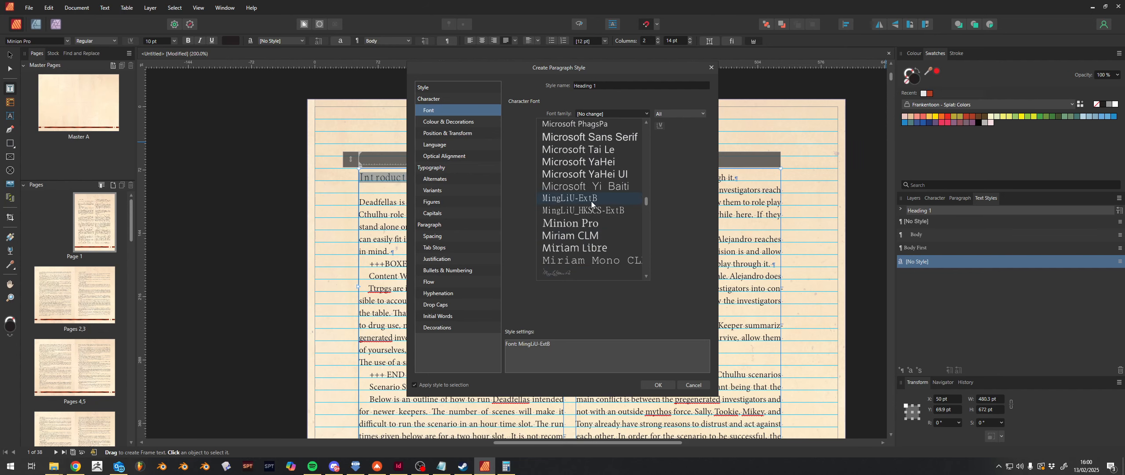
left_click(585, 222)
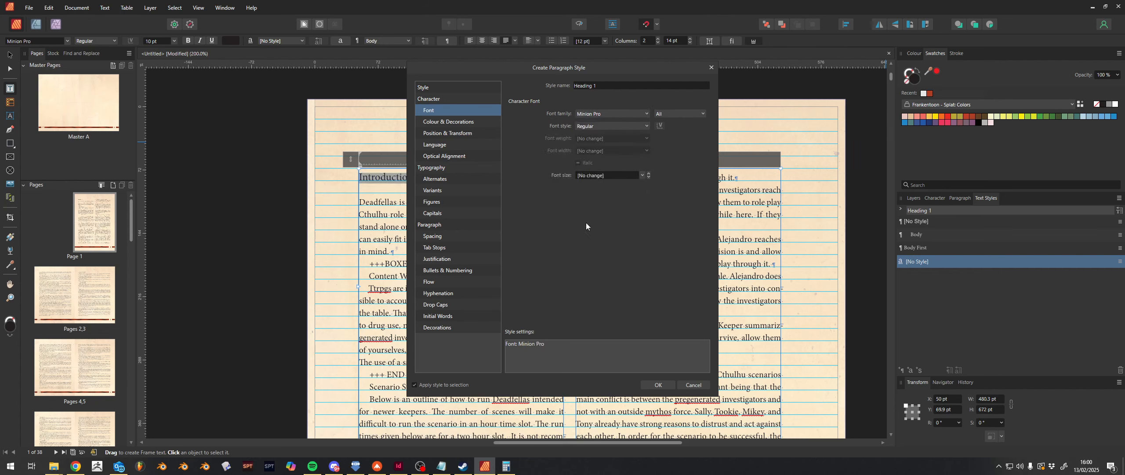
left_click(630, 127)
left_click(622, 192)
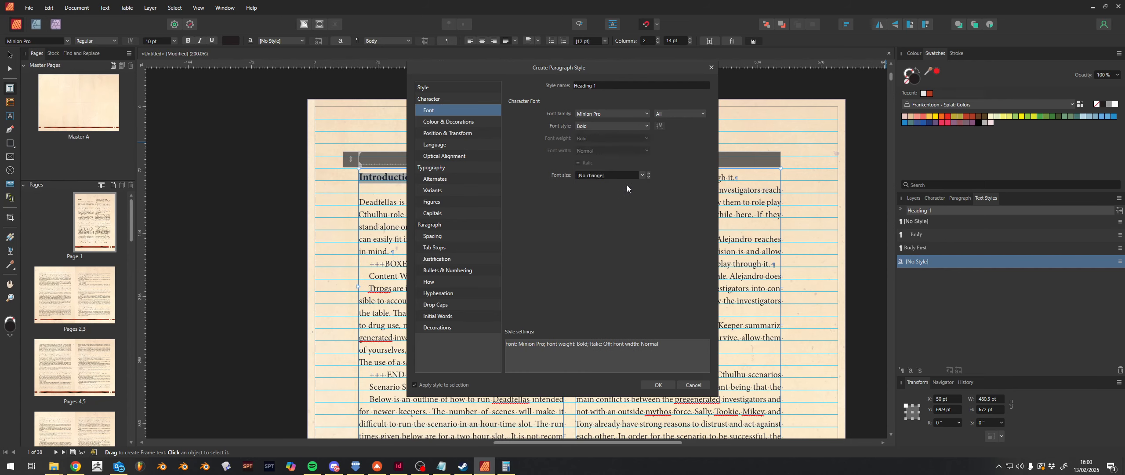
Step: Set the Heading 1 style's font size to 16 pt and turn off its alignment to the baseline grid
left_click(672, 115)
left_click(656, 120)
left_click(437, 100)
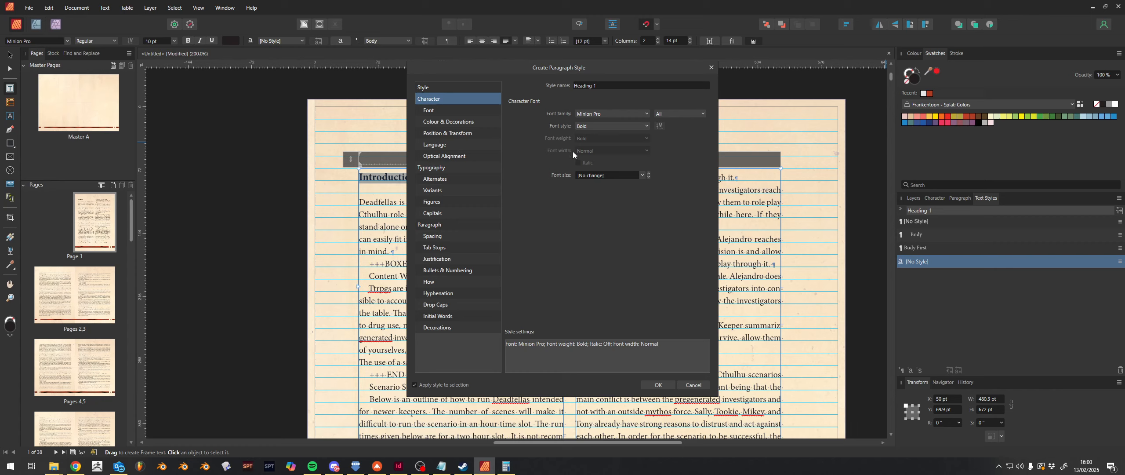
left_click(642, 175)
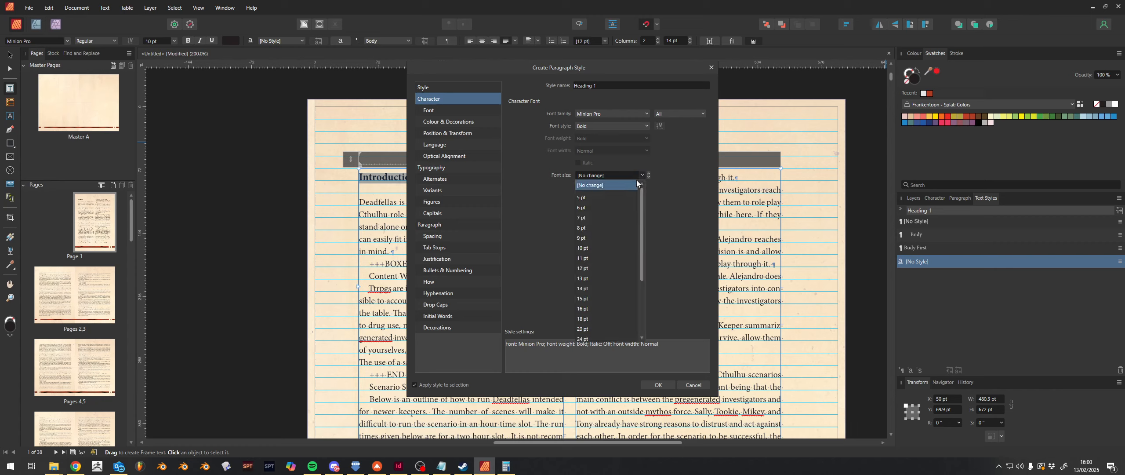
left_click(588, 309)
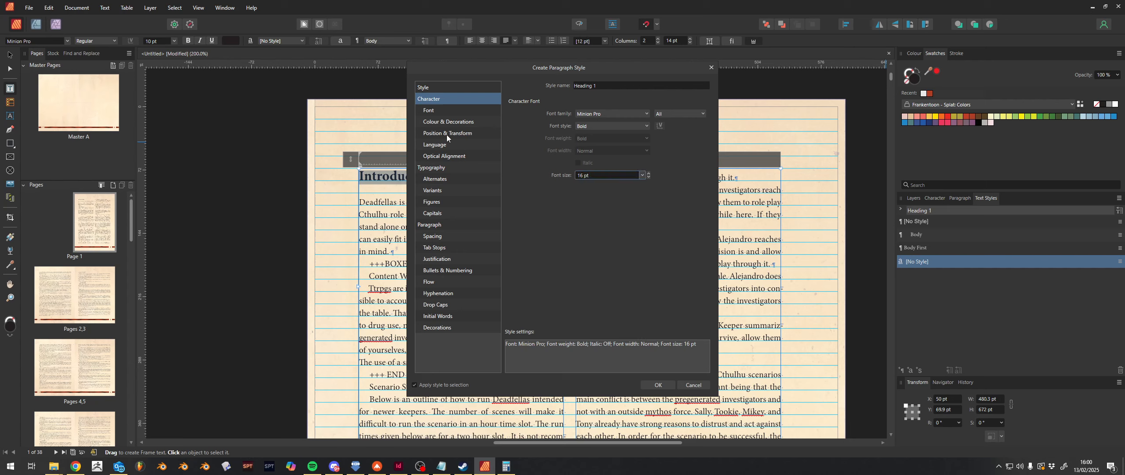
left_click(435, 237)
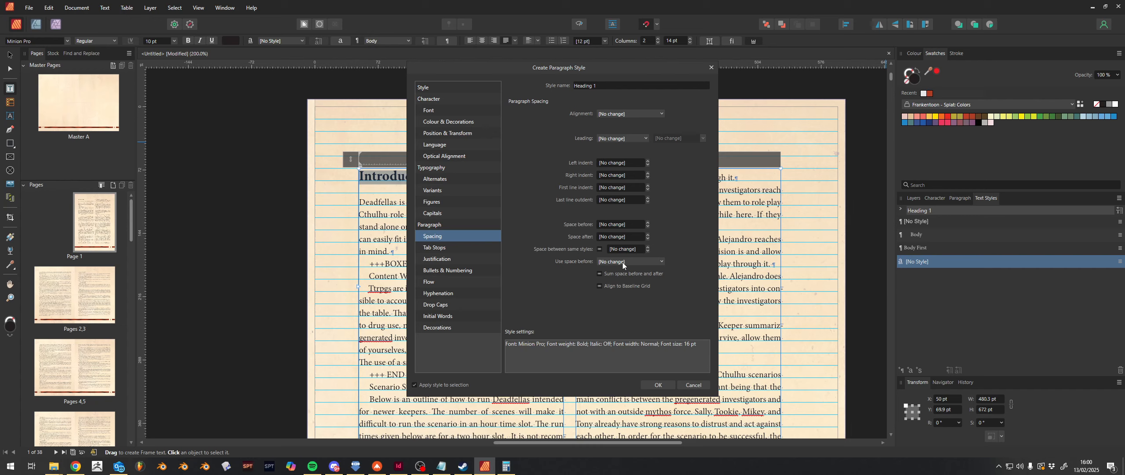
left_click(599, 286)
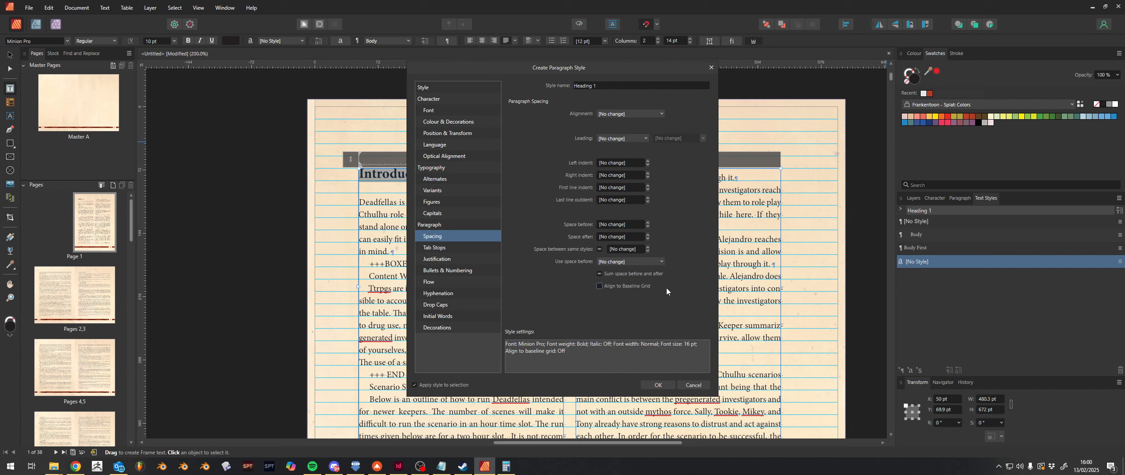
Step: Set the Heading 1 style's capitals to All caps and create the style
left_click(430, 111)
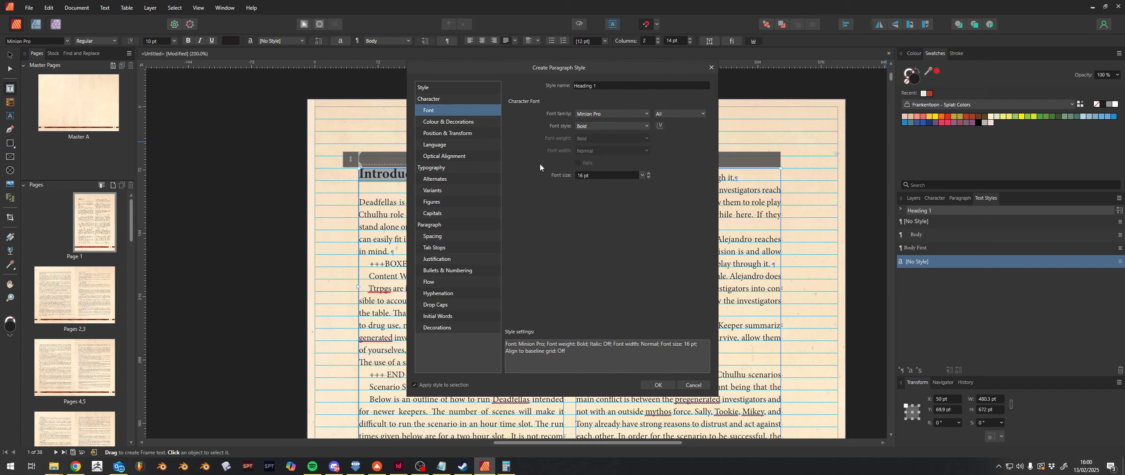
left_click(594, 125)
left_click(594, 124)
left_click(669, 113)
left_click(669, 110)
left_click(434, 214)
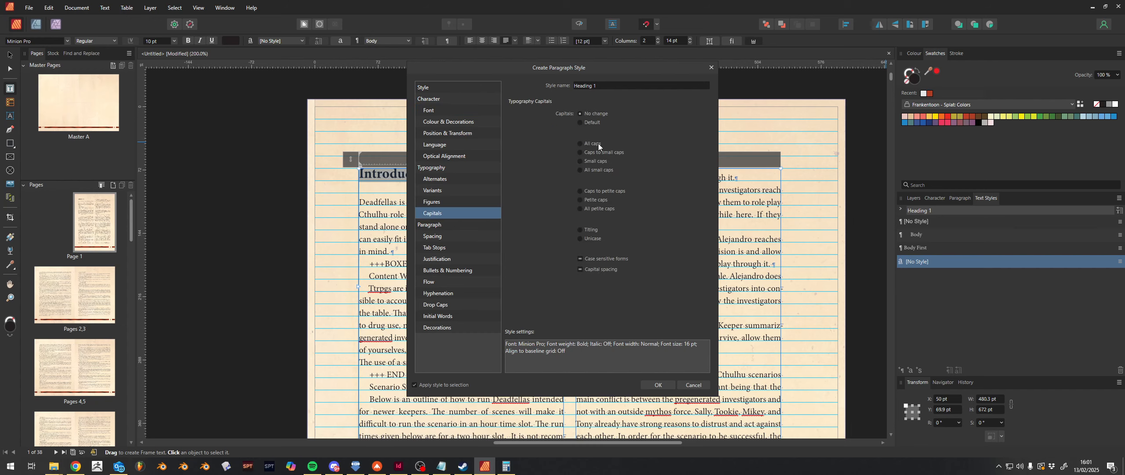
left_click(581, 144)
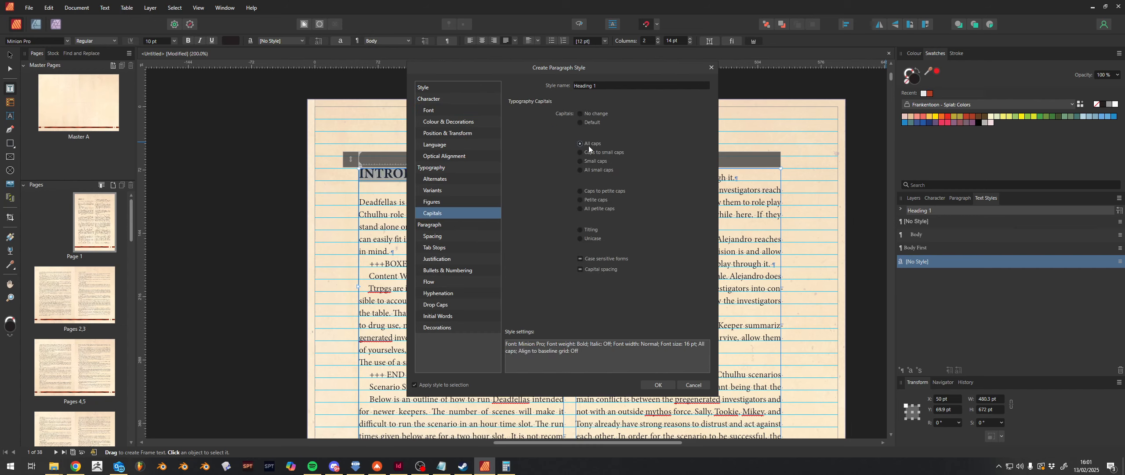
left_click(658, 385)
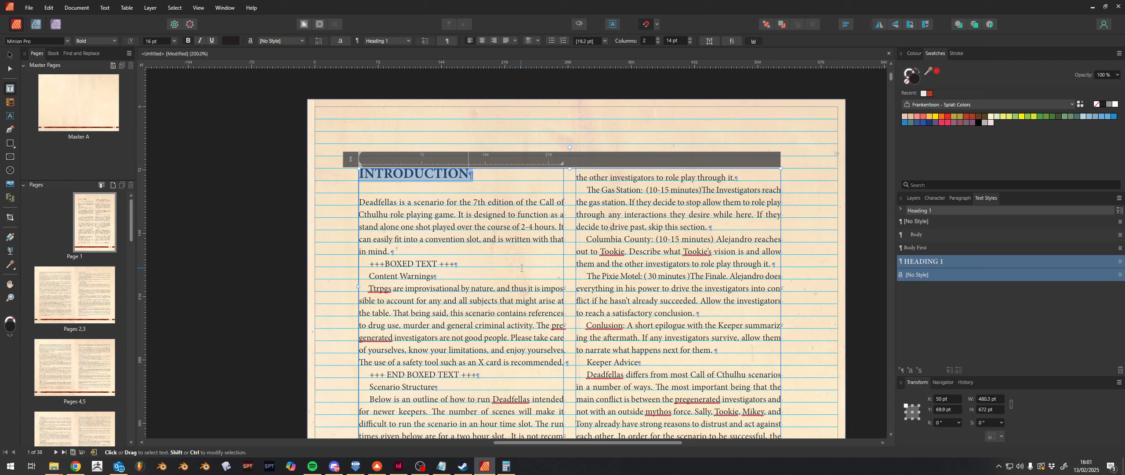
Step: Edit the Heading 1 style so that its space before and space after are both 0 pt
double_click(940, 262)
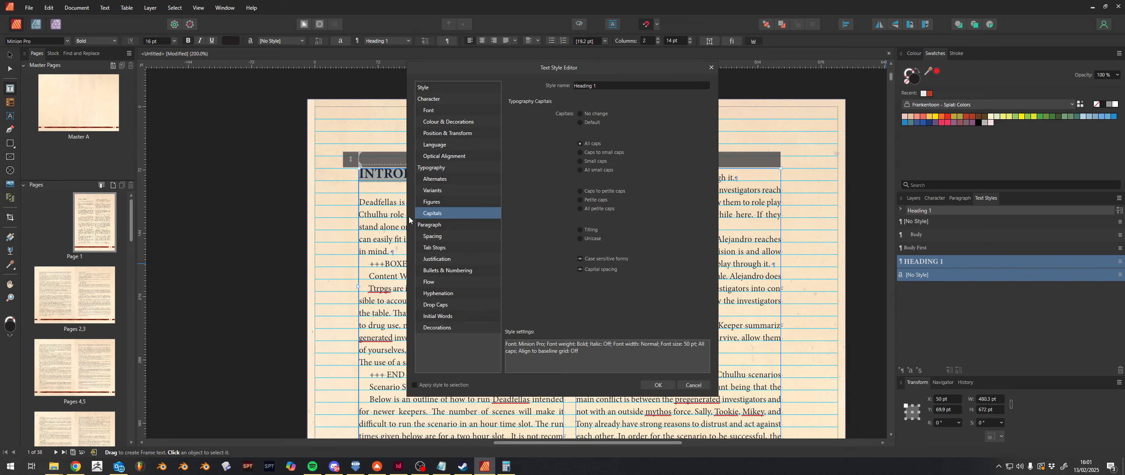
left_click(444, 236)
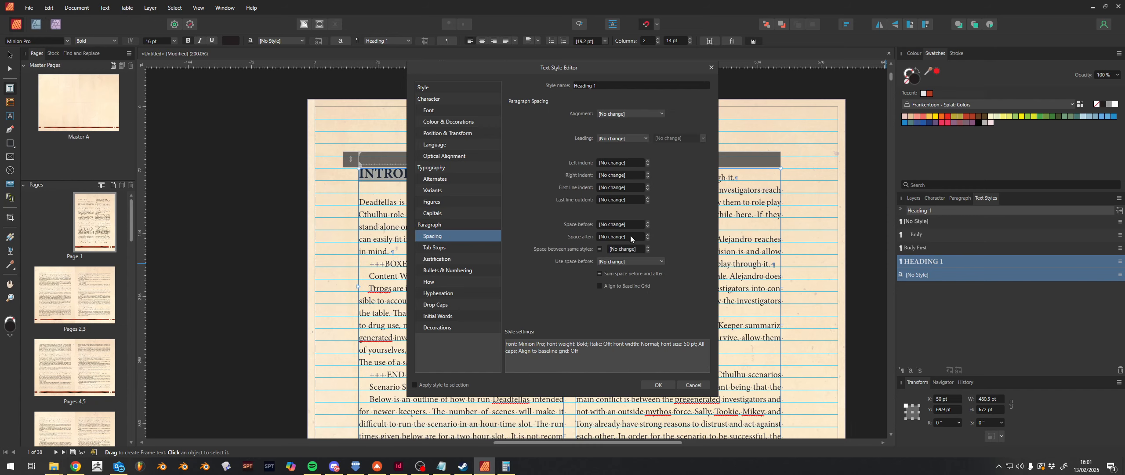
left_click(648, 226)
left_click(647, 238)
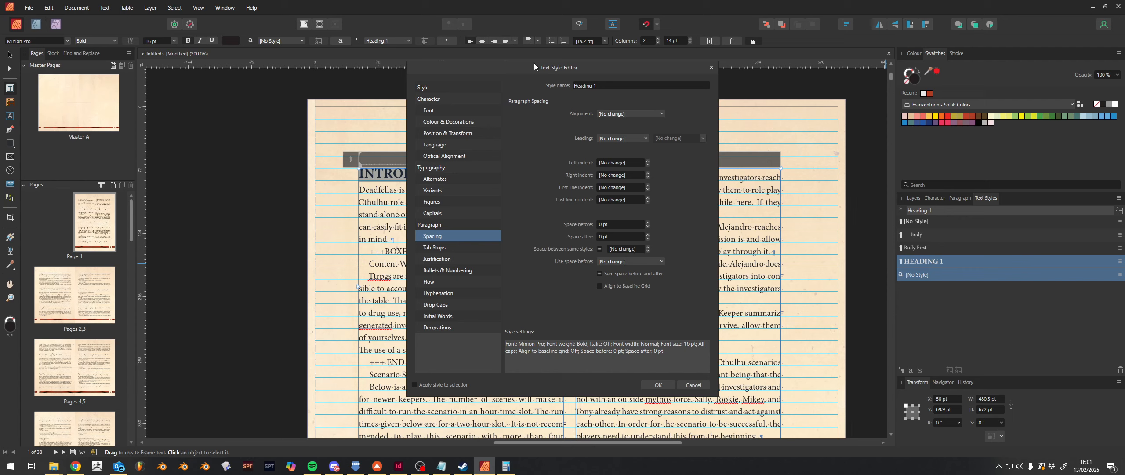
left_click_drag(521, 67, 687, 88)
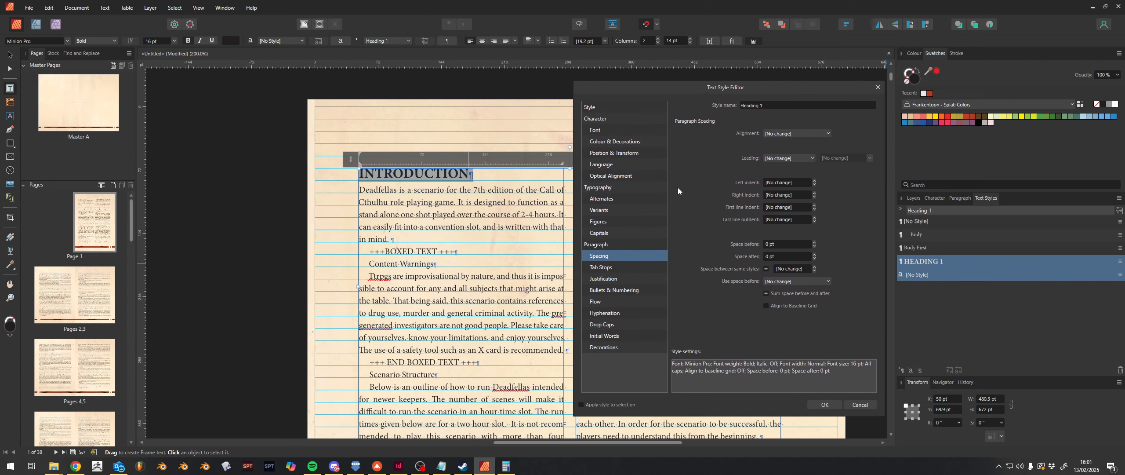
left_click(814, 248)
left_click(835, 402)
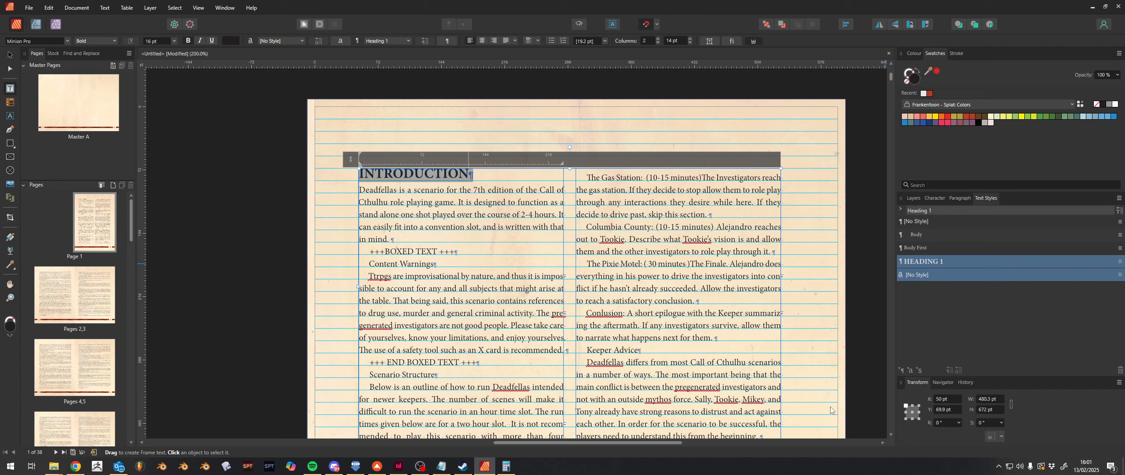
Step: Apply the Heading 1 style to the Content Warnings, Scenario Structure and Keeper Advice lines on page 1
triple_click(398, 265)
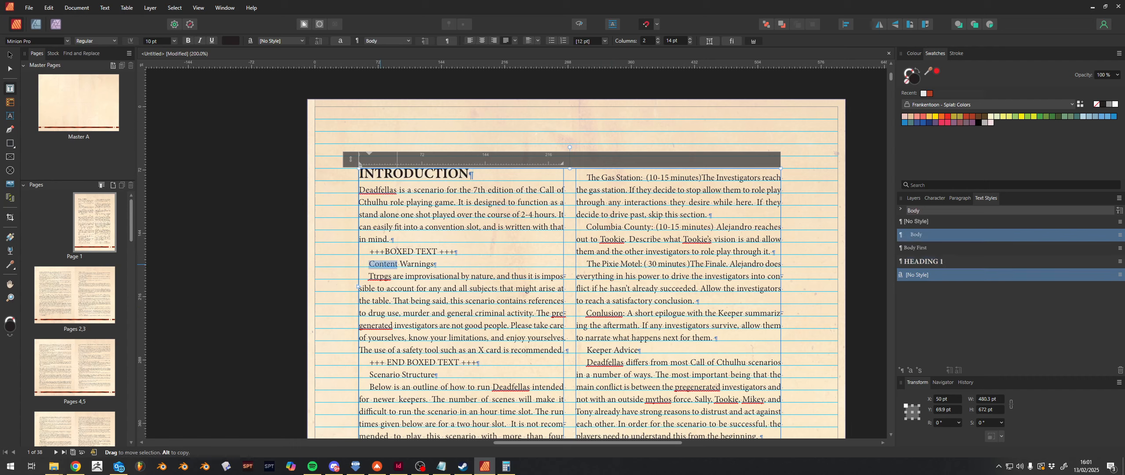
left_click(919, 261)
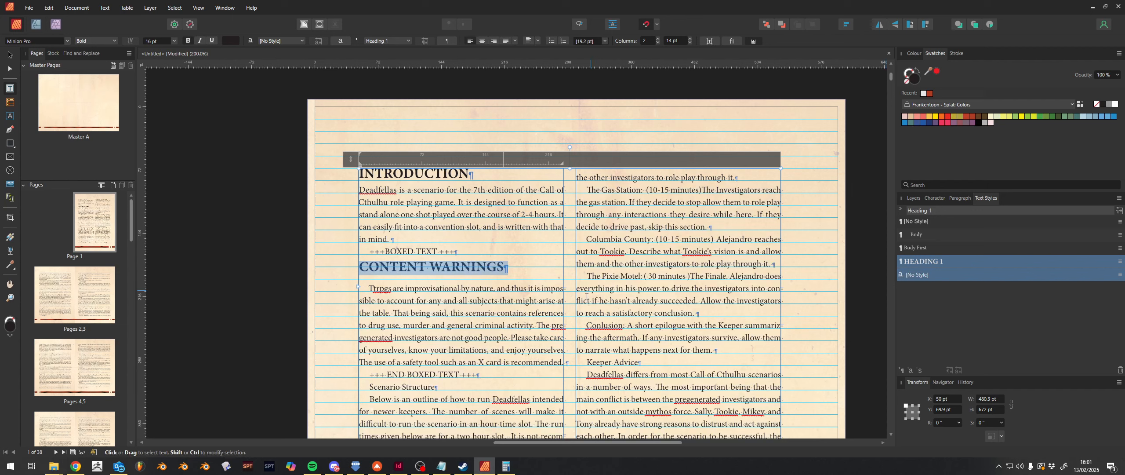
left_click(395, 386)
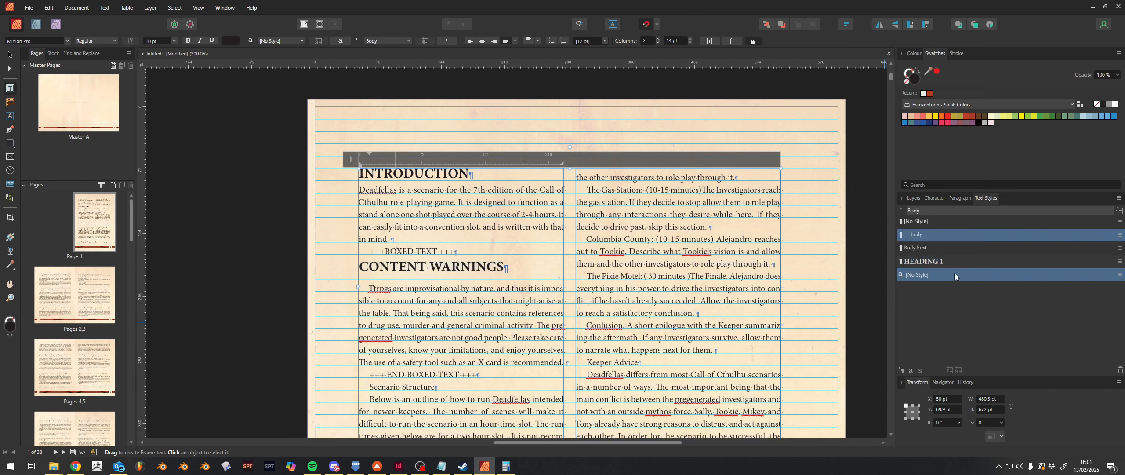
left_click(947, 264)
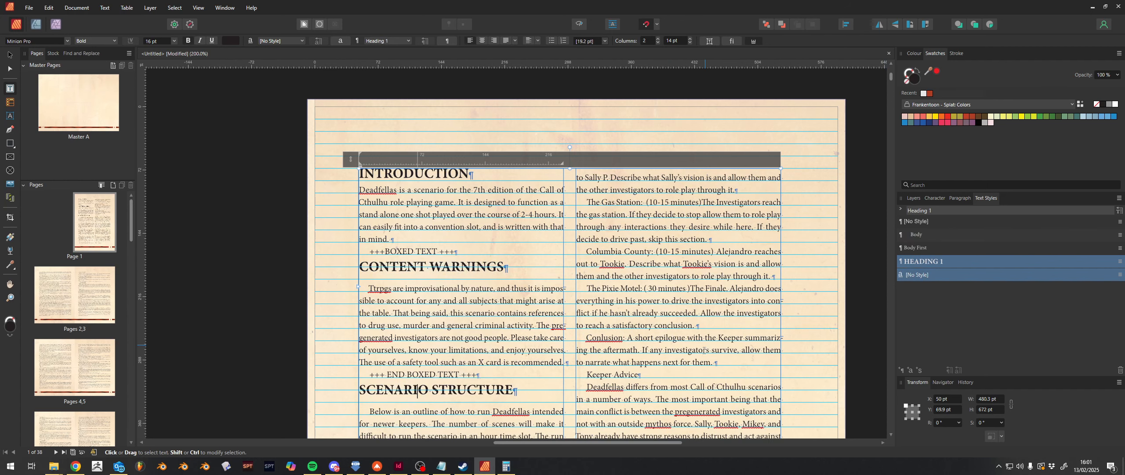
left_click(621, 374)
left_click(932, 263)
Step: Select the Introduction heading and open the general settings of the Heading 1 style for editing
scroll(561, 328, "down", 3)
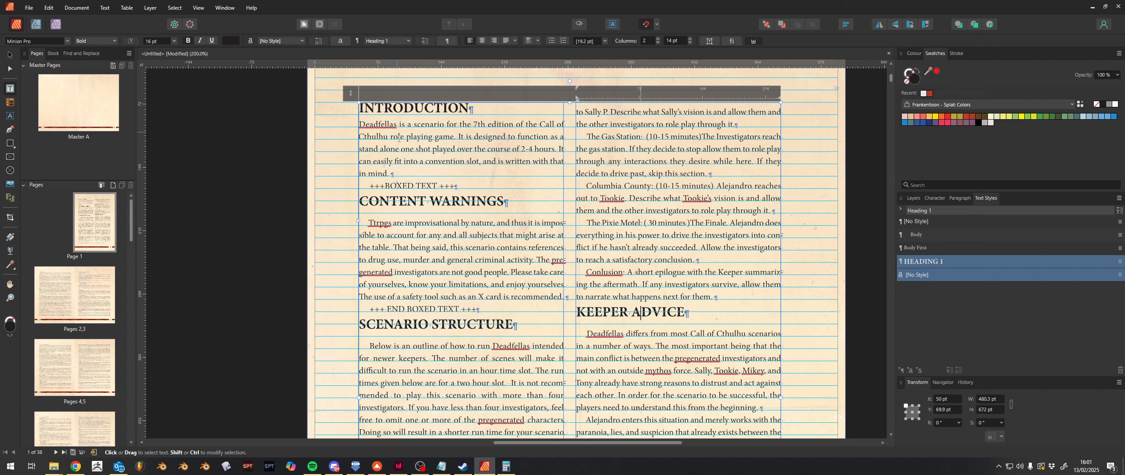
double_click(412, 110)
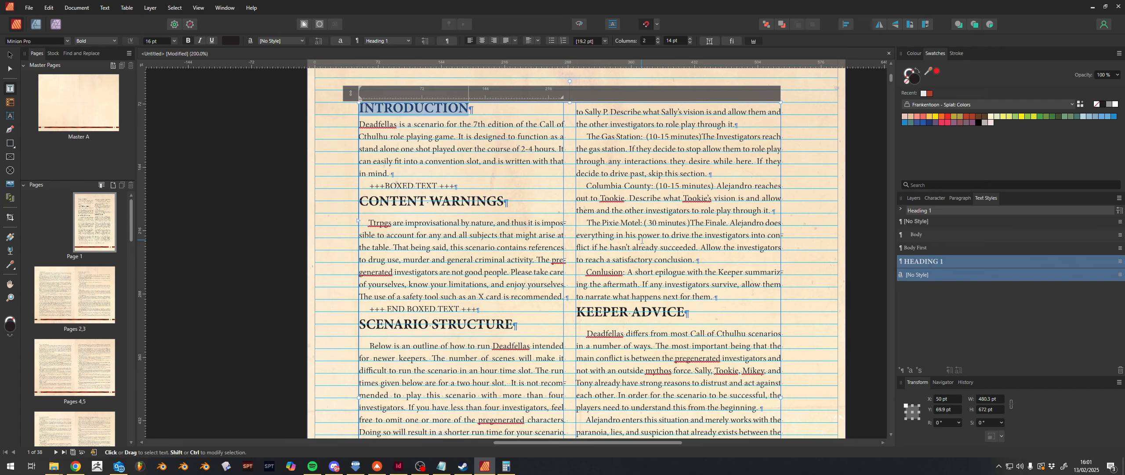
double_click(936, 262)
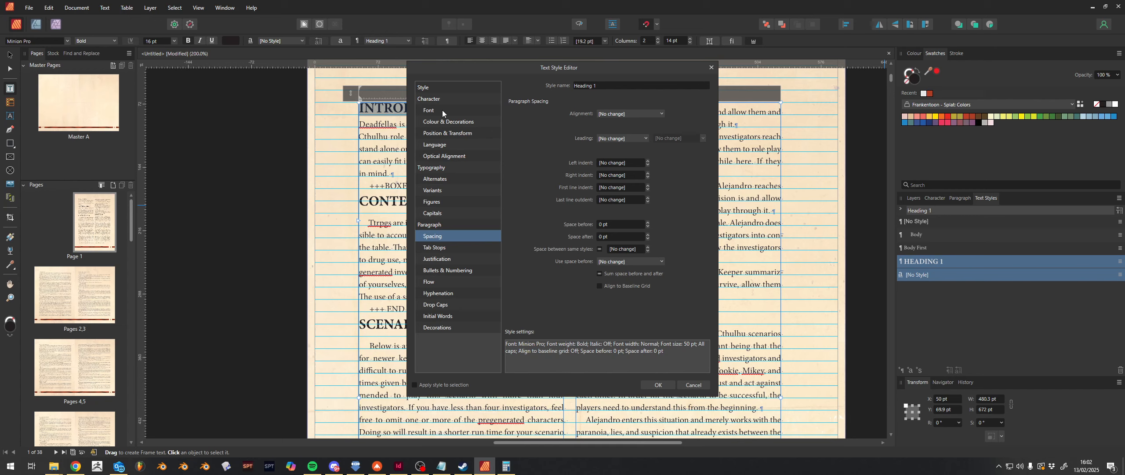
left_click(445, 90)
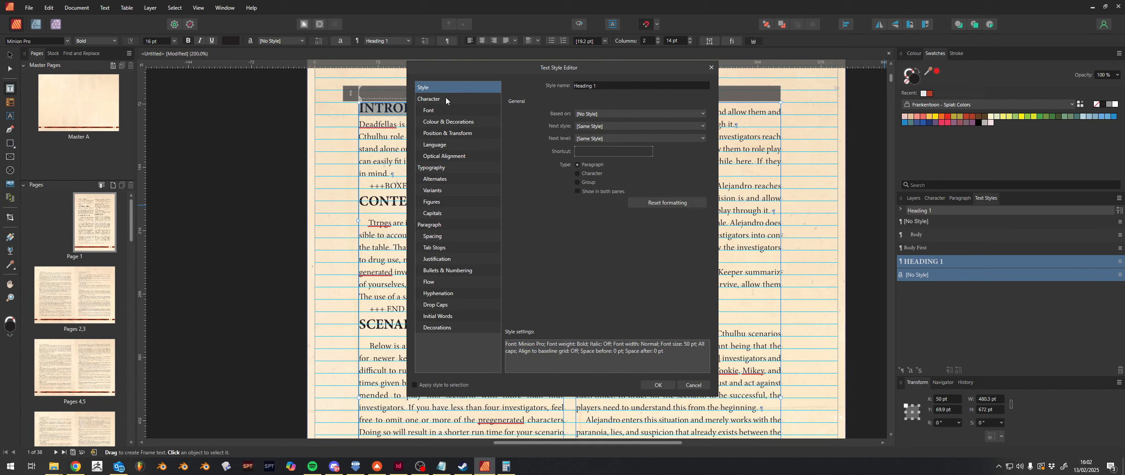
Step: Set the Heading 1 text style's text fill to the dark red swatch (R:175 G:62 B:20)
left_click(446, 98)
left_click(447, 110)
left_click(447, 122)
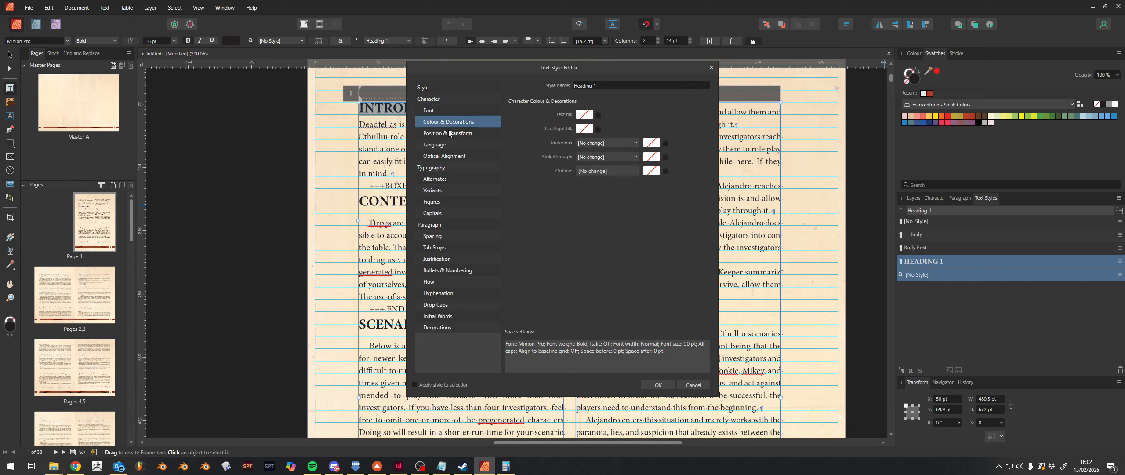
left_click(583, 115)
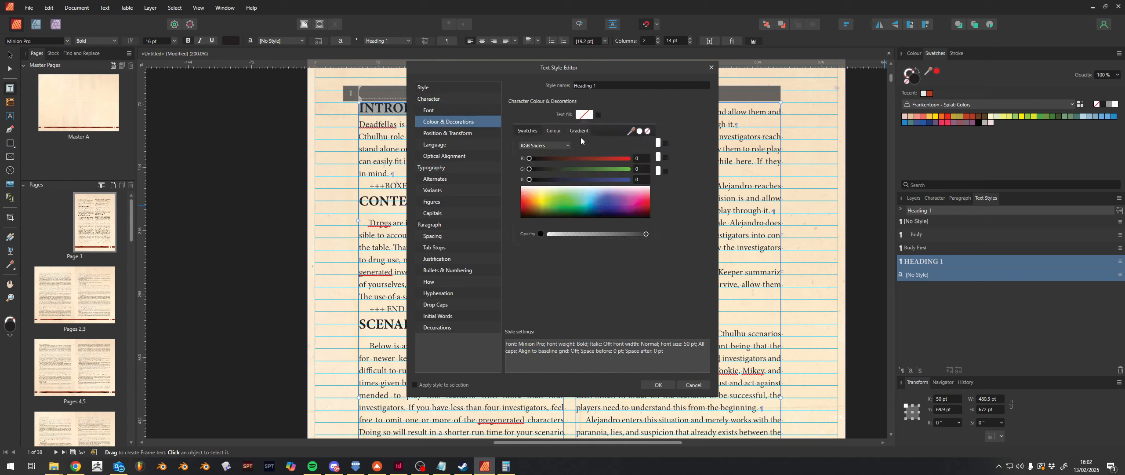
left_click(530, 131)
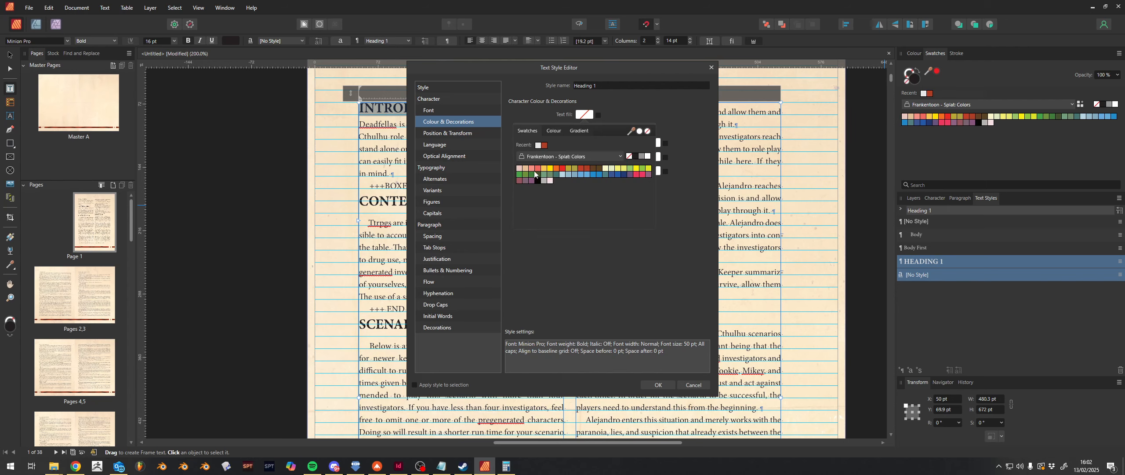
left_click(580, 168)
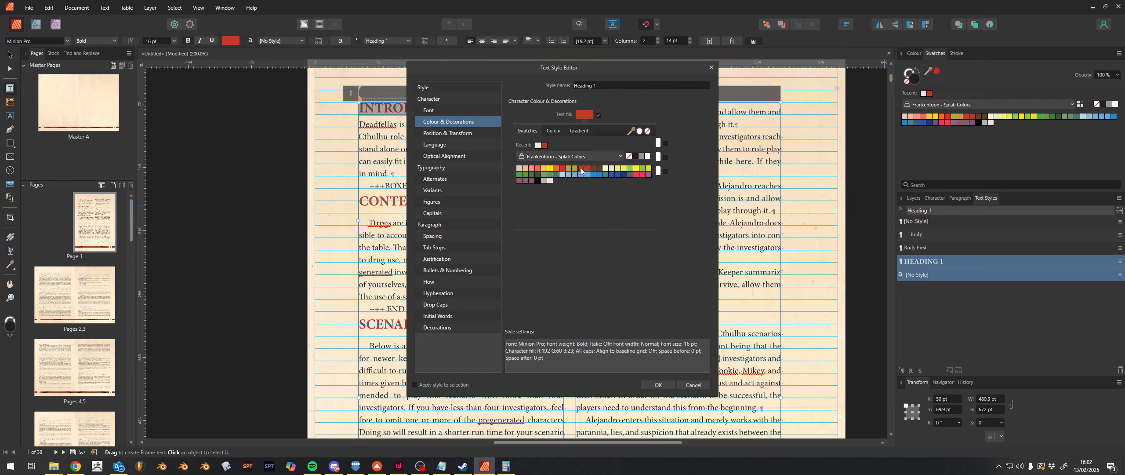
left_click(587, 169)
left_click(652, 384)
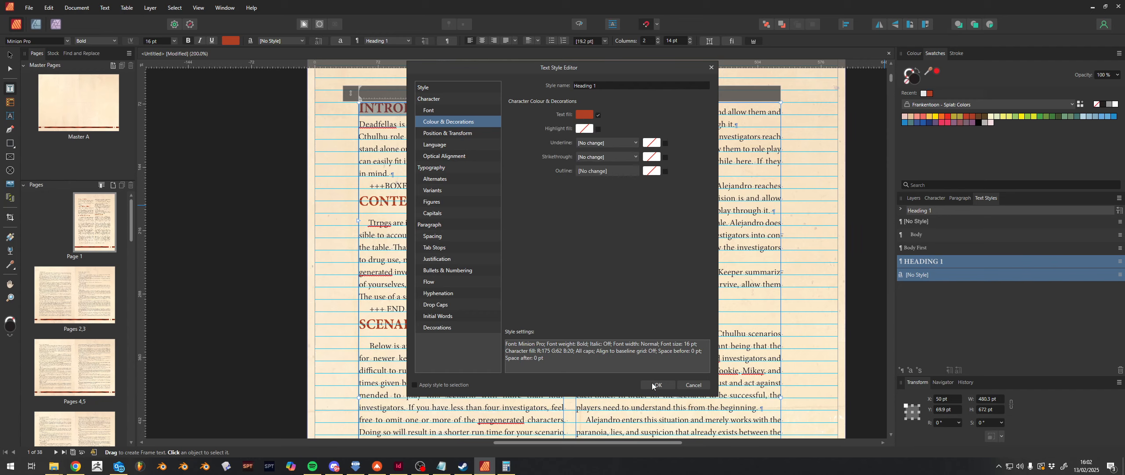
left_click(652, 384)
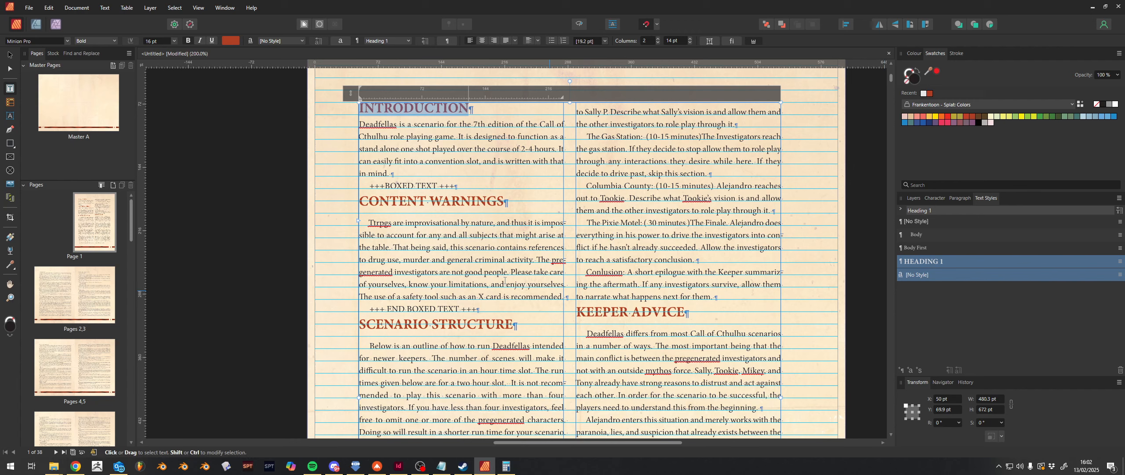
left_click(422, 234)
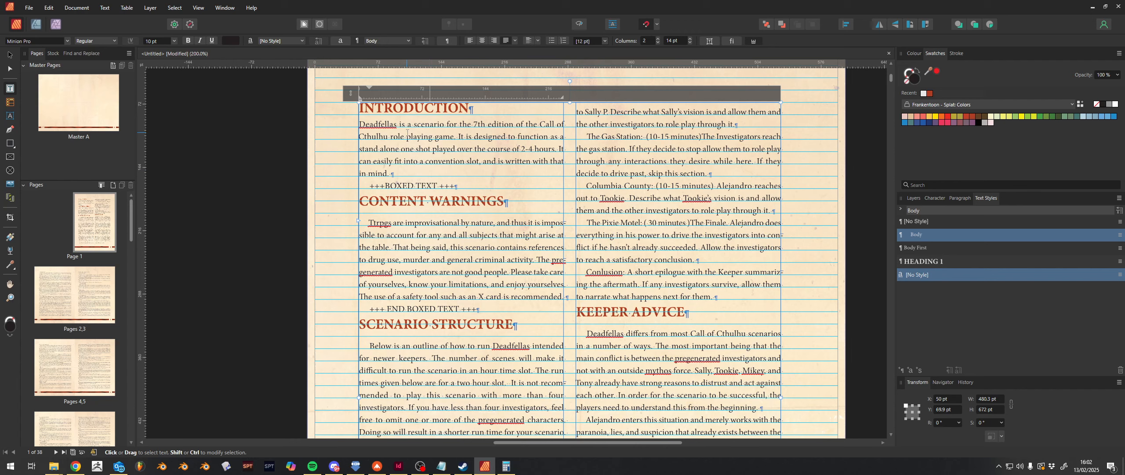
Step: Set the Heading 1 text style's space before paragraphs to 8 pt
triple_click(603, 318)
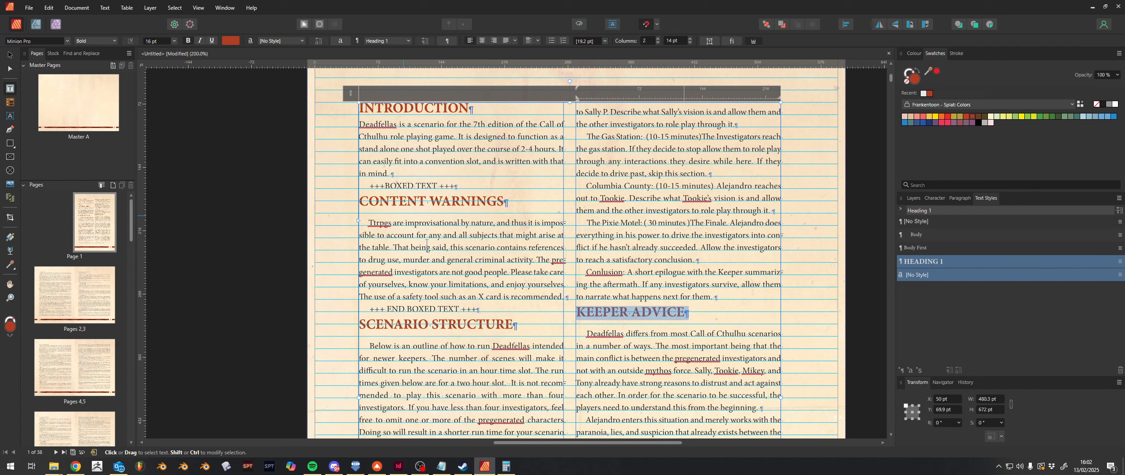
double_click(953, 264)
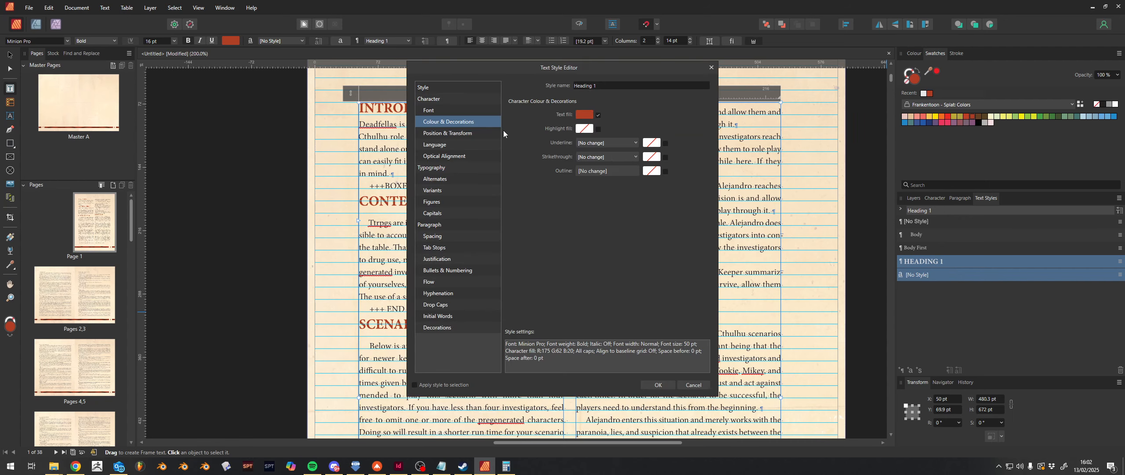
left_click(441, 236)
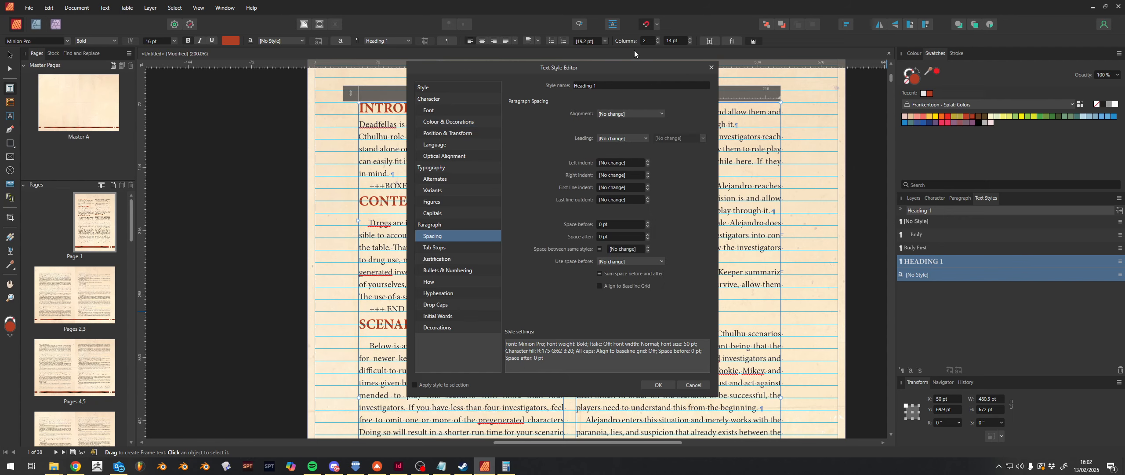
left_click_drag(638, 67, 986, 117)
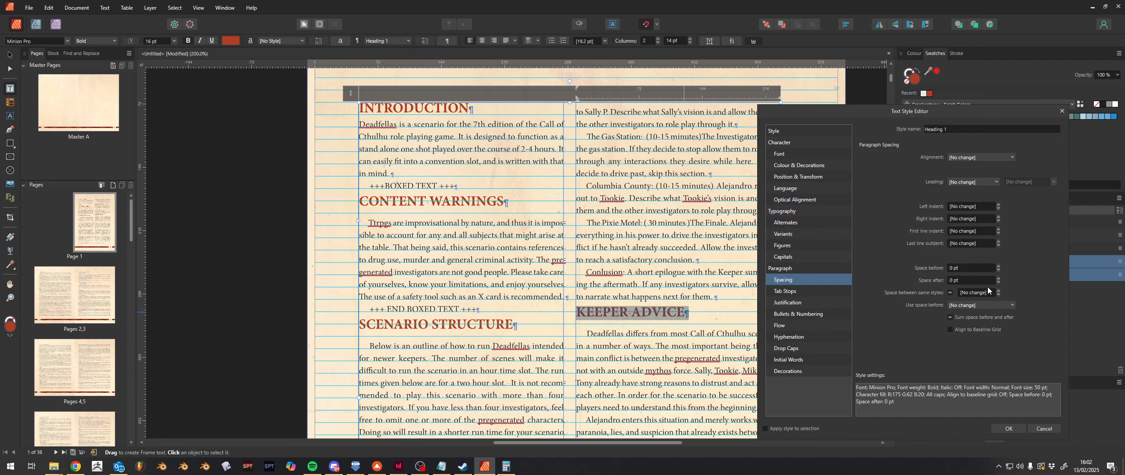
left_click(999, 265)
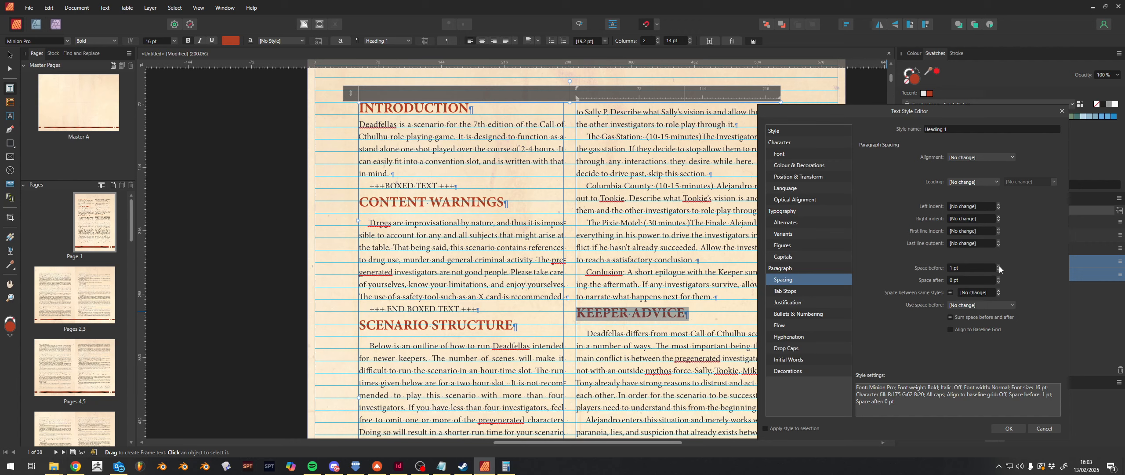
left_click(999, 265)
left_click(998, 266)
left_click(999, 266)
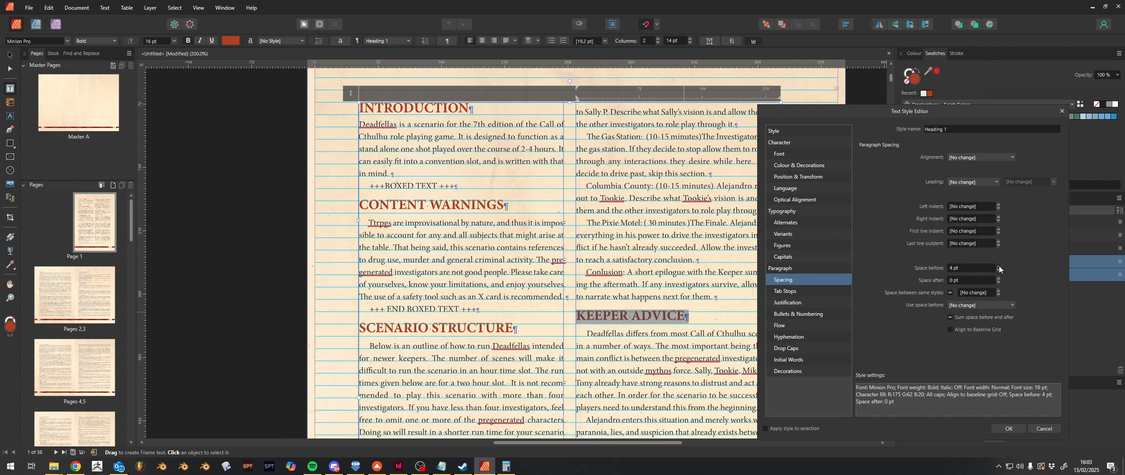
left_click(998, 266)
left_click(998, 265)
left_click(999, 265)
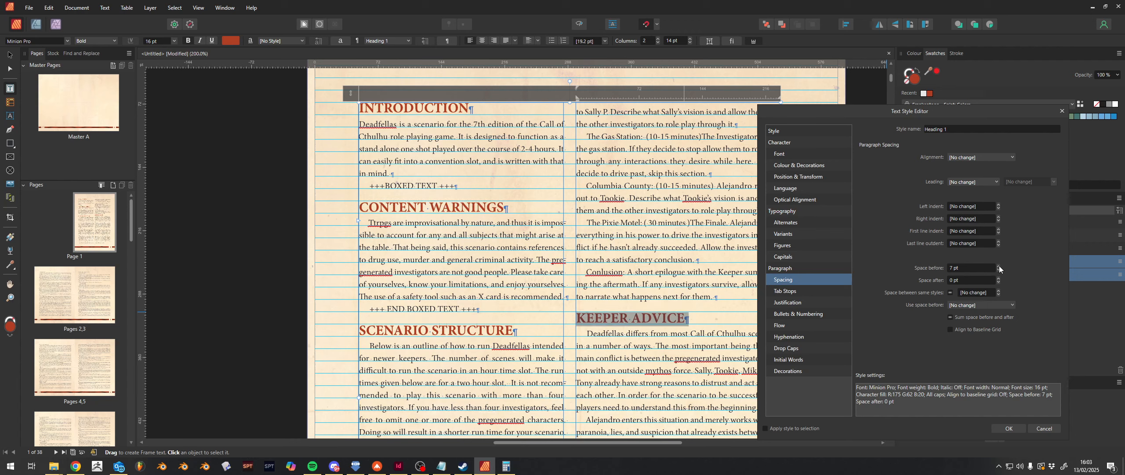
left_click(998, 266)
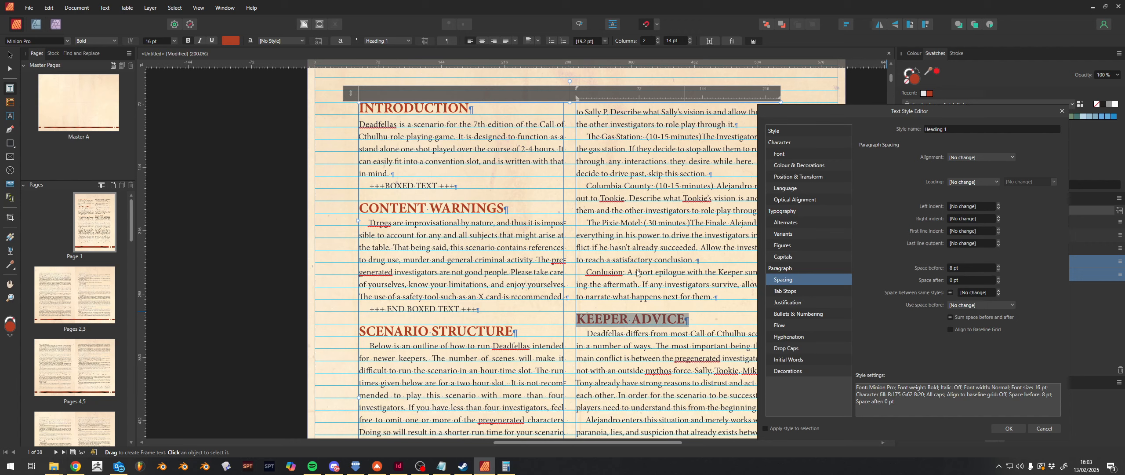
left_click(1007, 430)
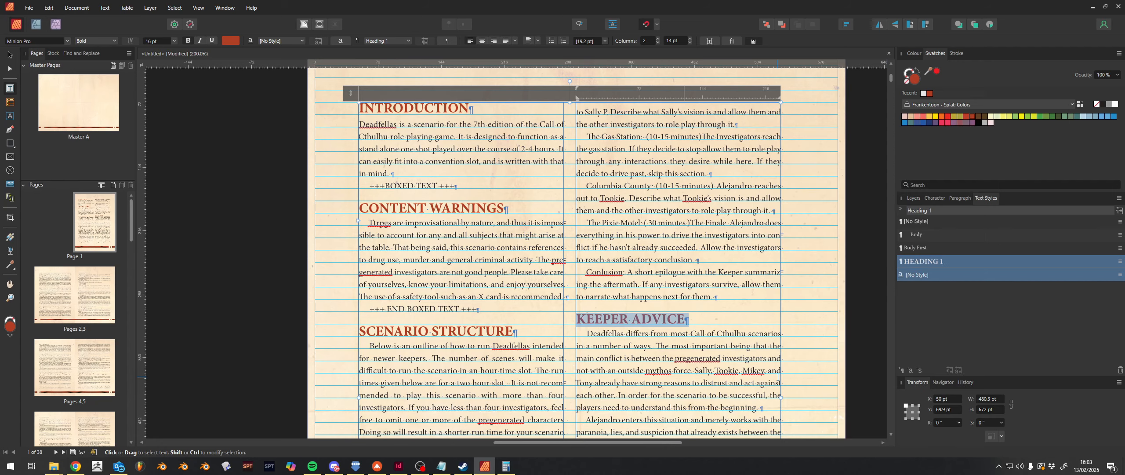
Step: Start a new paragraph style named Heading 2 from the "Scenario Structure" heading, with capitals set to Default
left_click(410, 343)
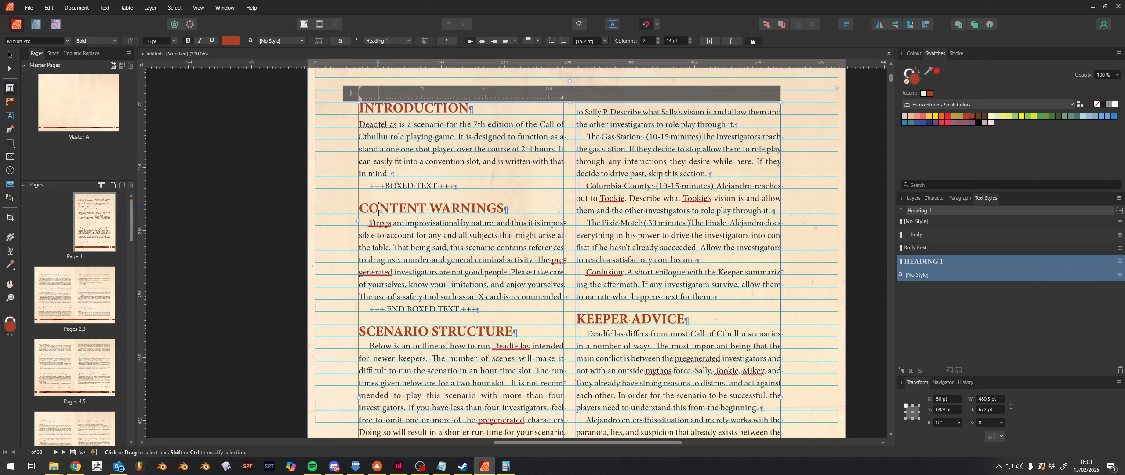
double_click(412, 334)
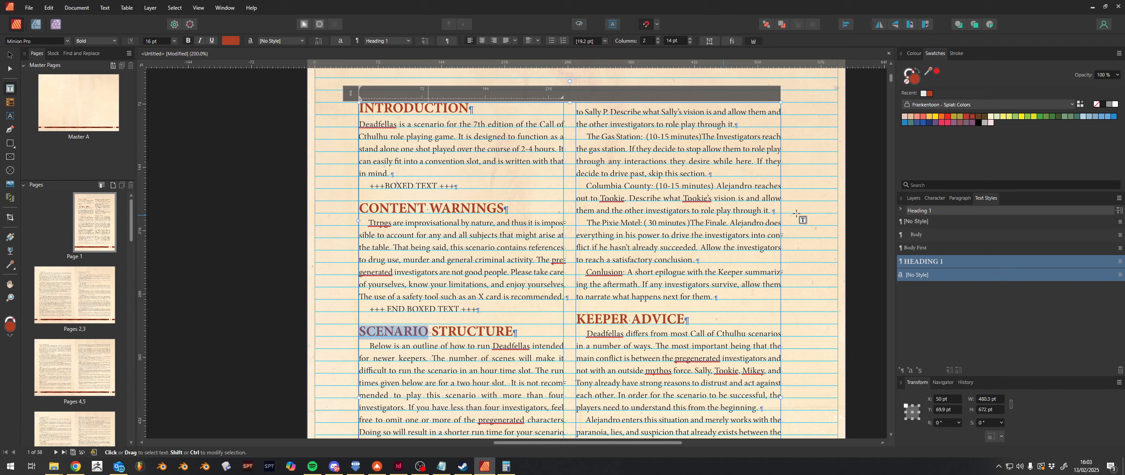
left_click(1119, 197)
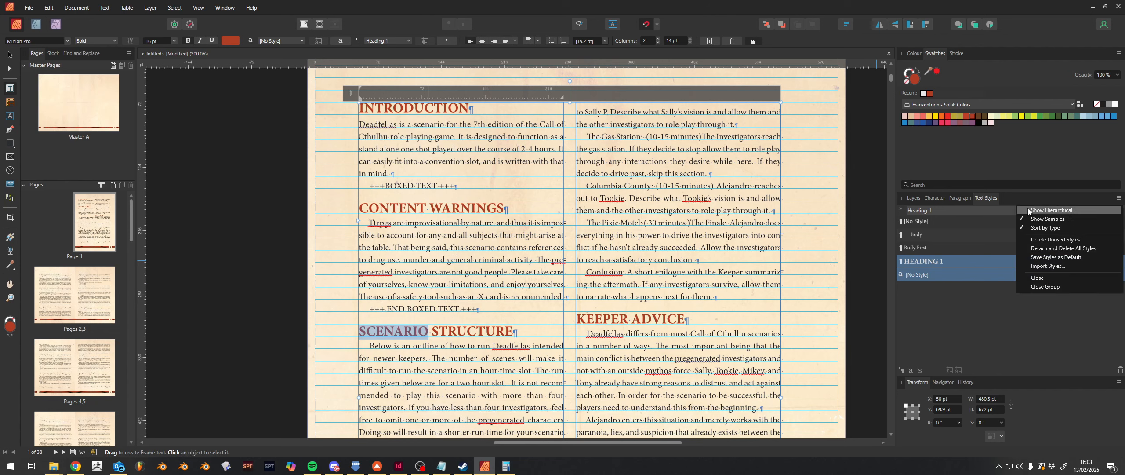
left_click(963, 346)
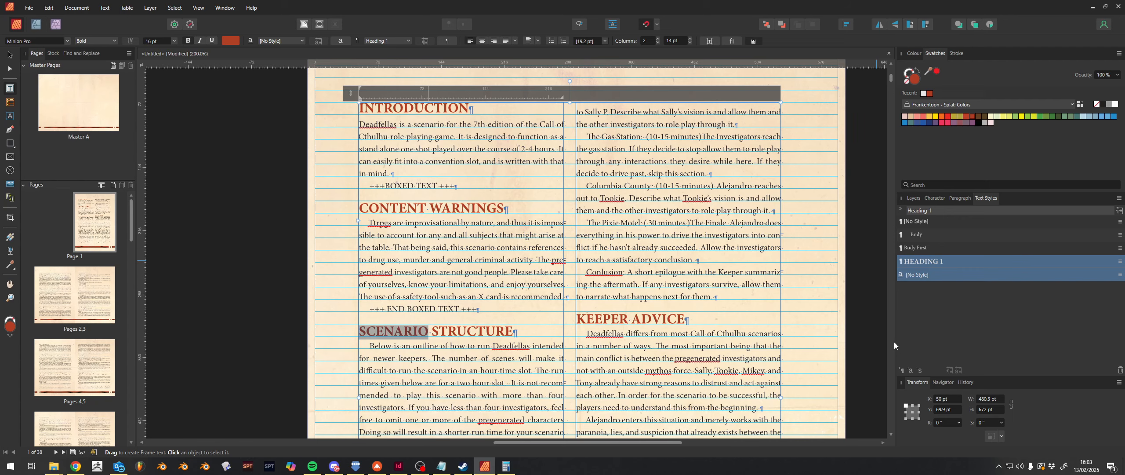
left_click(901, 370)
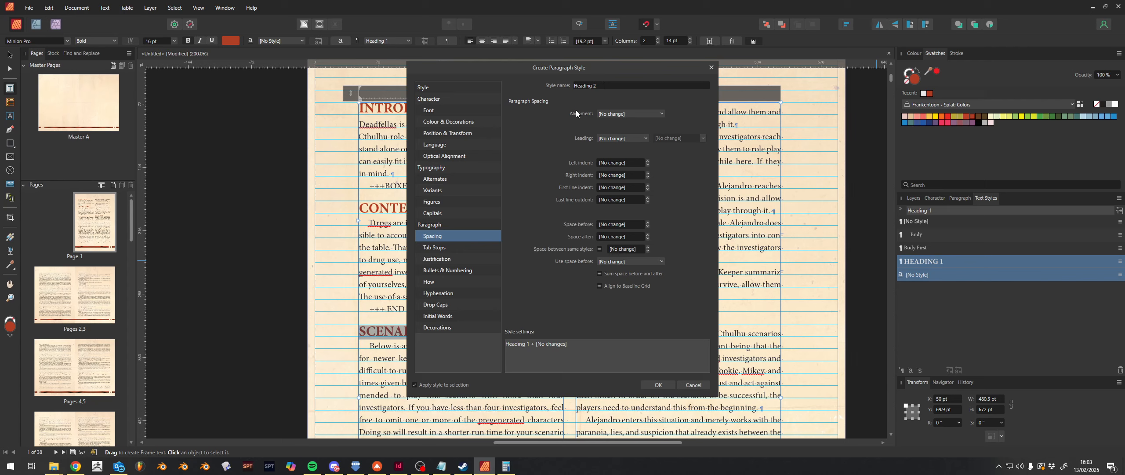
left_click(448, 111)
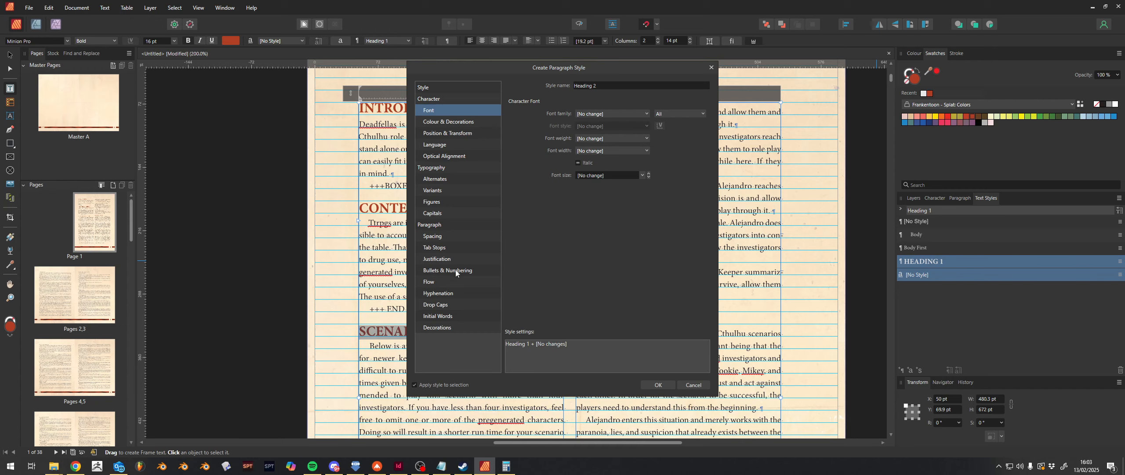
left_click(446, 214)
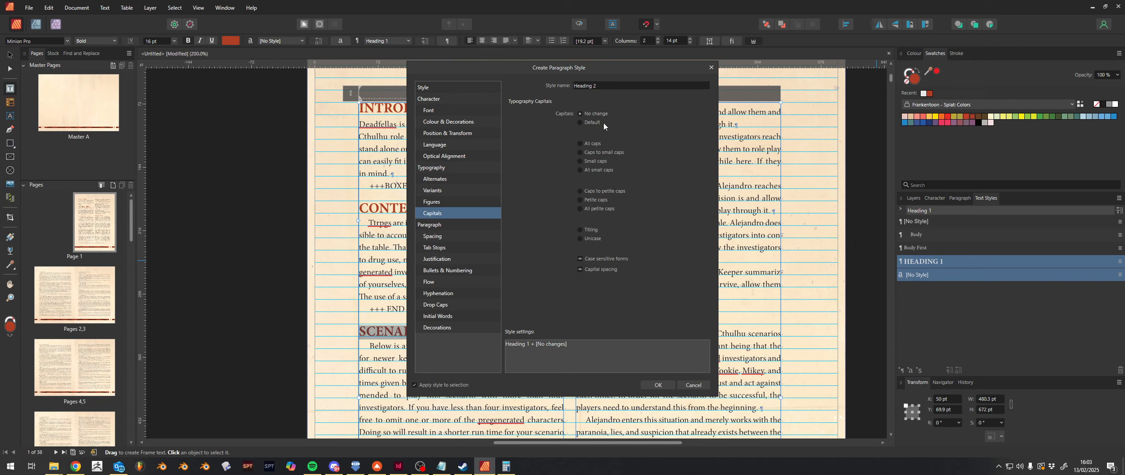
left_click(580, 123)
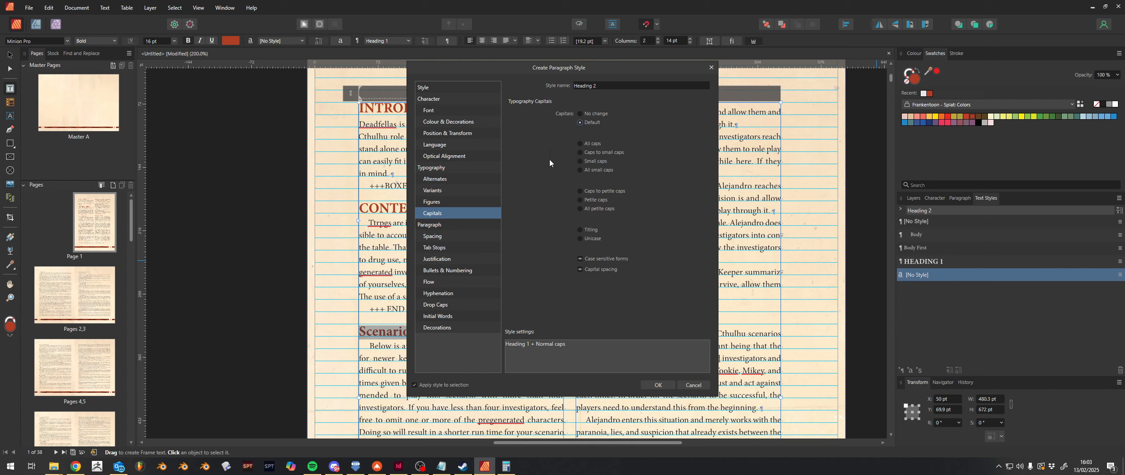
Step: Set the Heading 2 style's font size to 13 pt and create the style
left_click(434, 111)
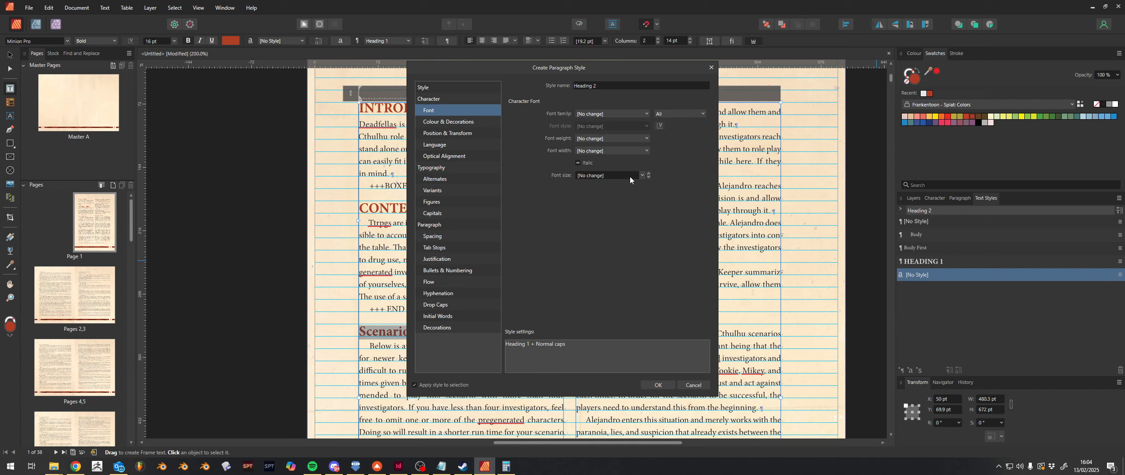
left_click(641, 175)
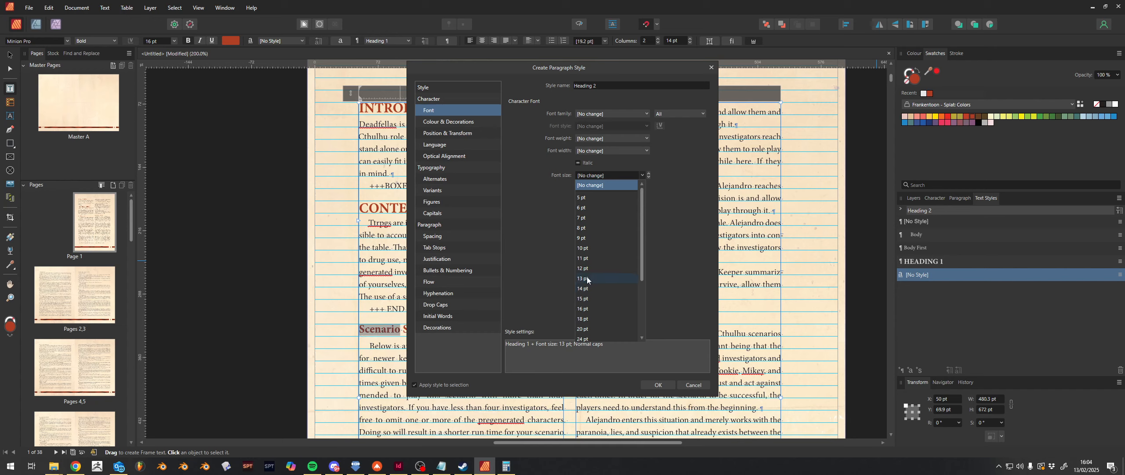
left_click(587, 279)
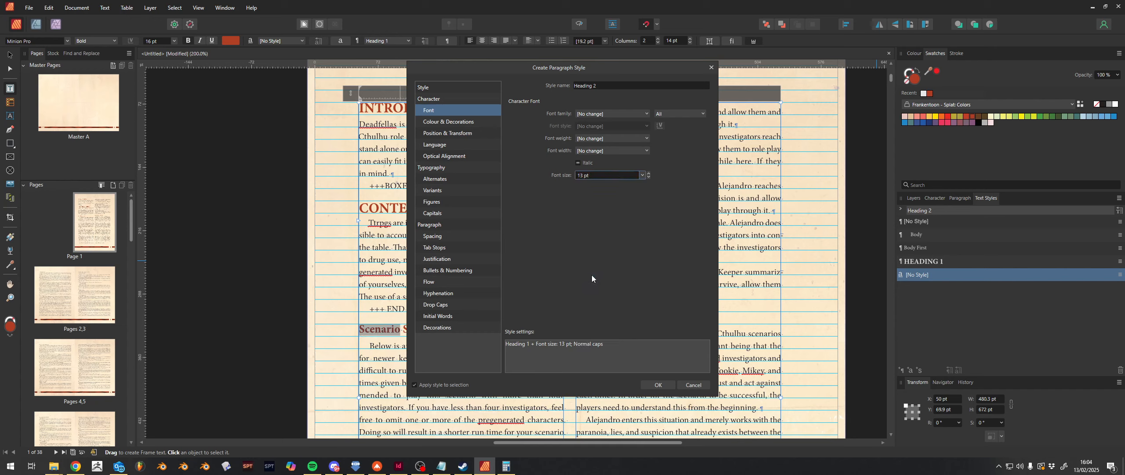
left_click_drag(506, 64, 653, 78)
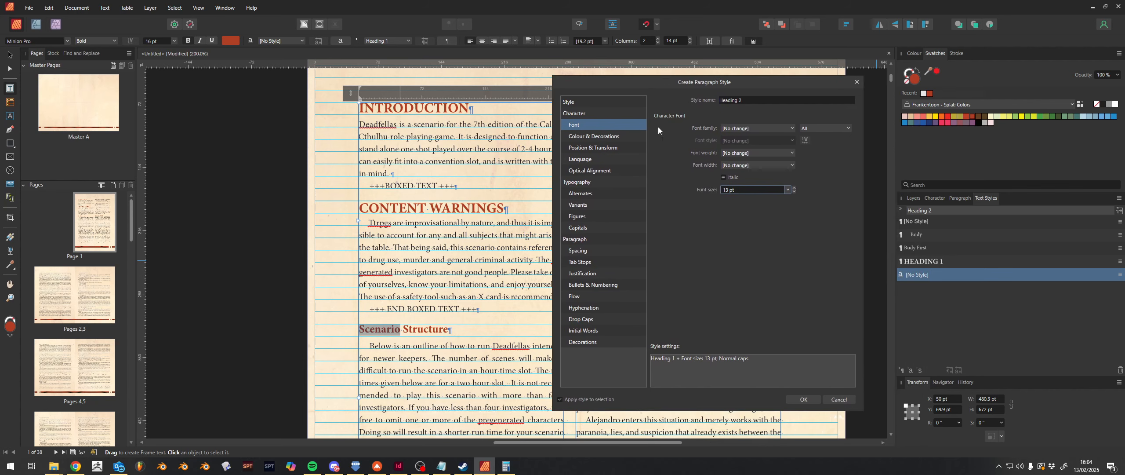
left_click(809, 399)
Step: Apply the Heading 2 style to the "Keeper Advice" heading
left_click_drag(577, 319, 688, 320)
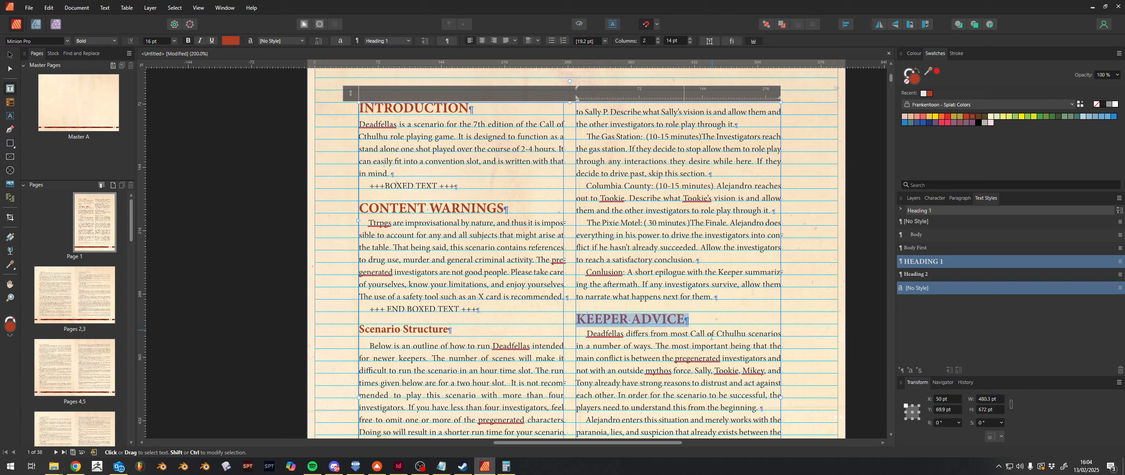
left_click(923, 274)
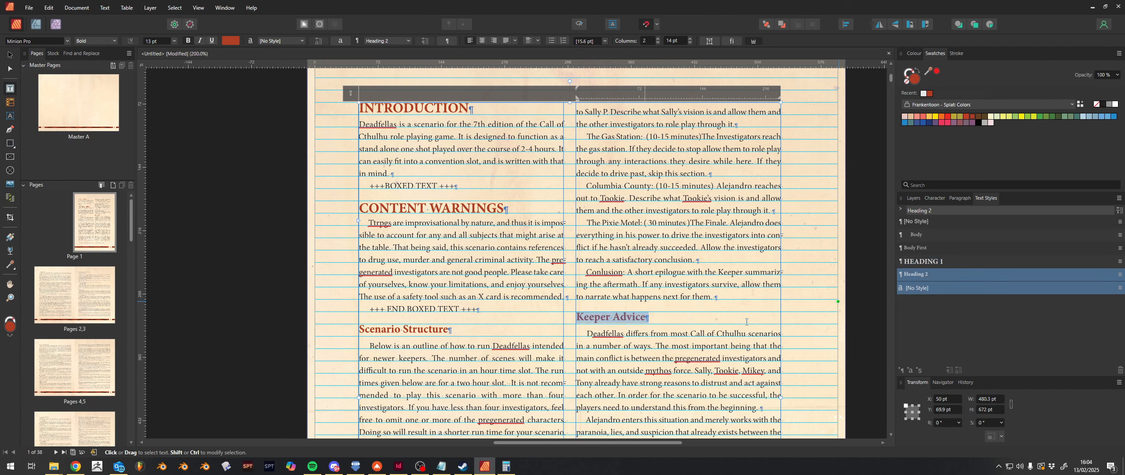
left_click(677, 346)
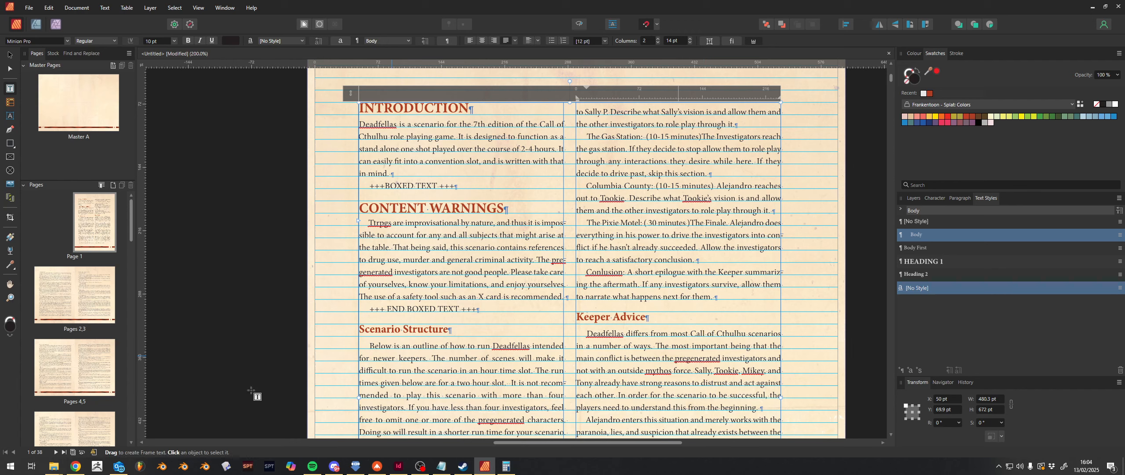
Step: Apply the Body First style to the opening paragraphs under Content Warnings, Keeper Advice and Scenario Structure
left_click(380, 223)
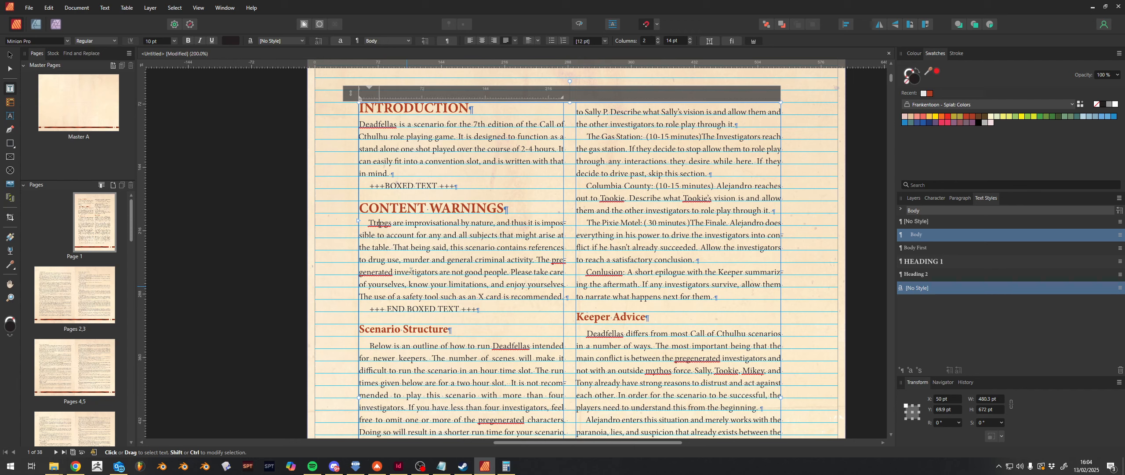
left_click(946, 247)
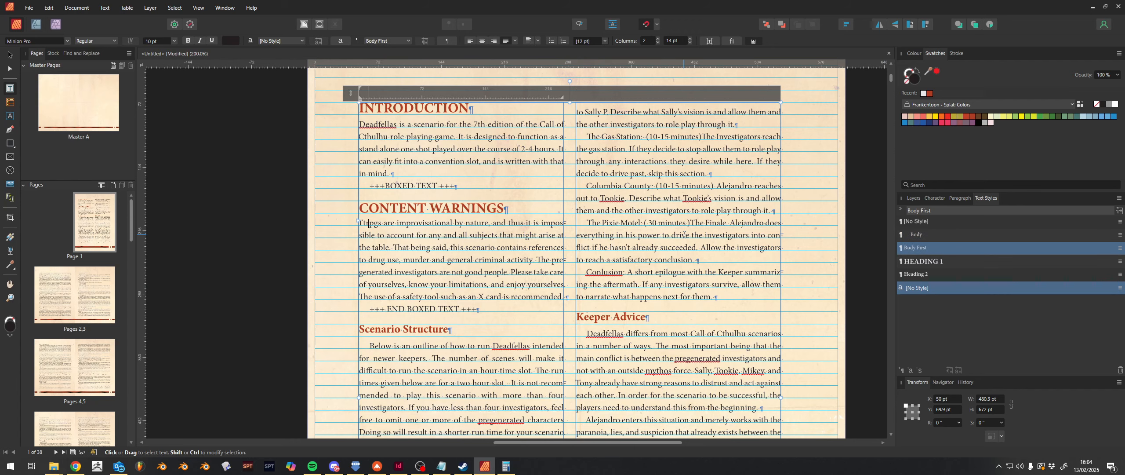
left_click(623, 352)
left_click(919, 248)
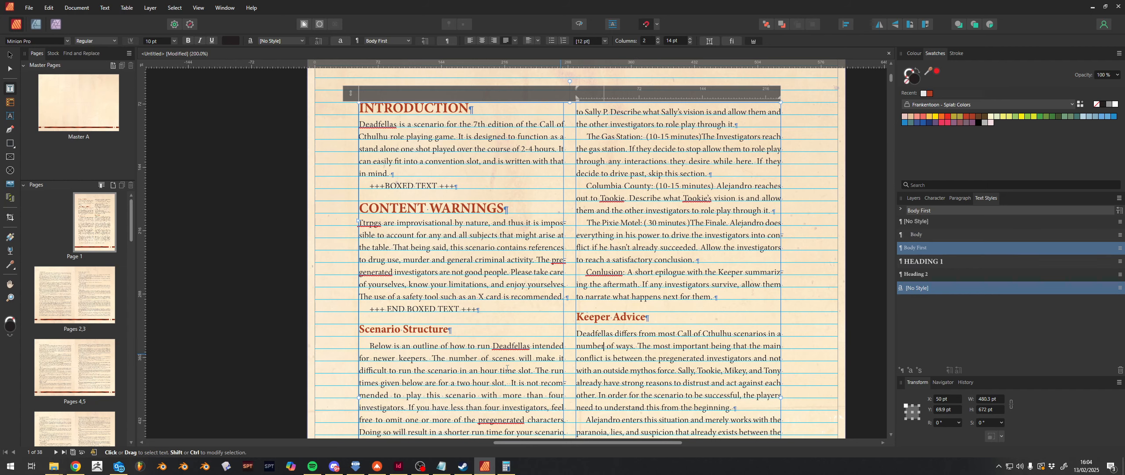
left_click(463, 371)
left_click(937, 247)
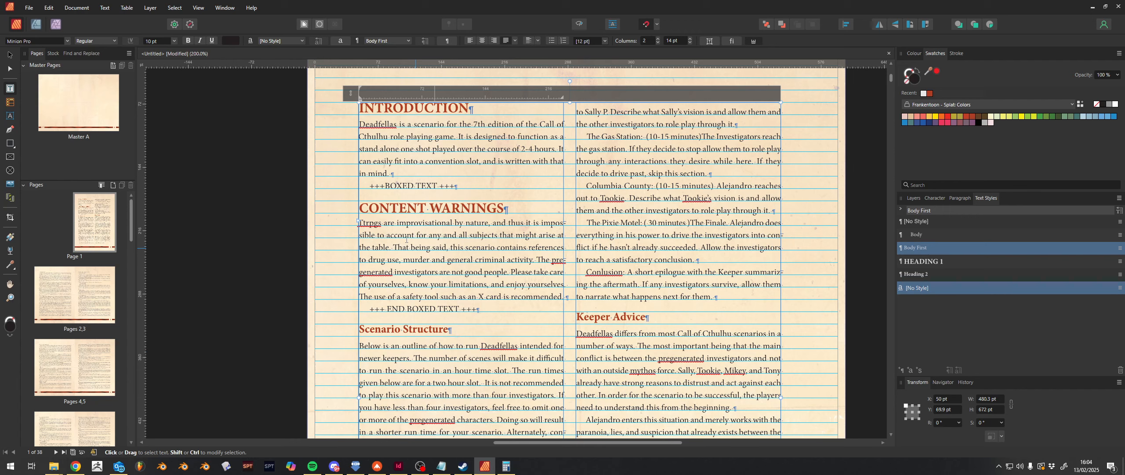
Step: Start a new character style named "All small CAPS" from the first word under the Content Warnings heading
double_click(371, 223)
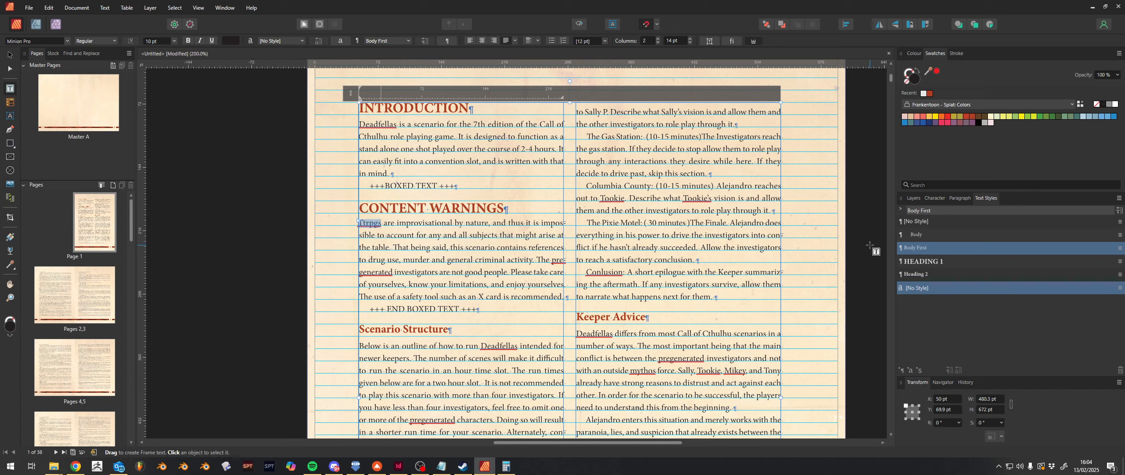
left_click(909, 370)
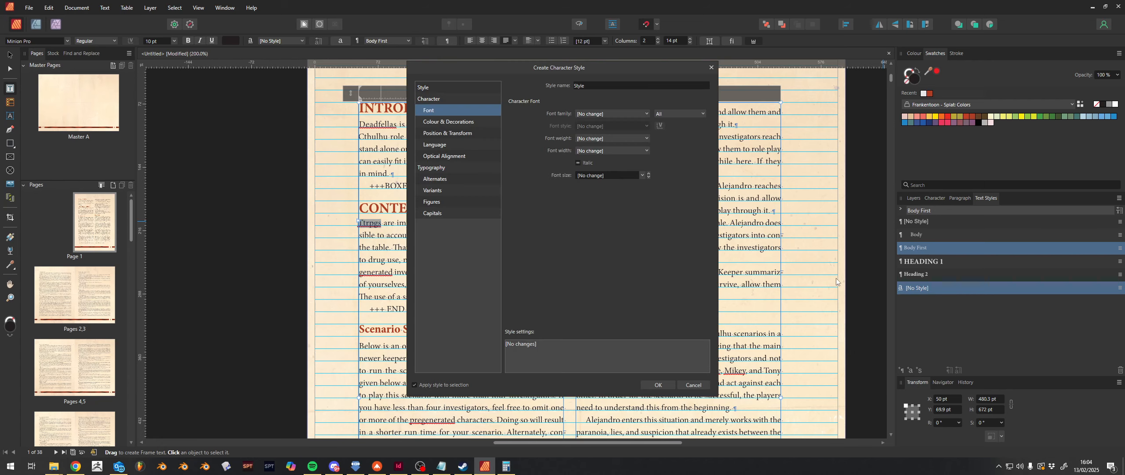
double_click(600, 83)
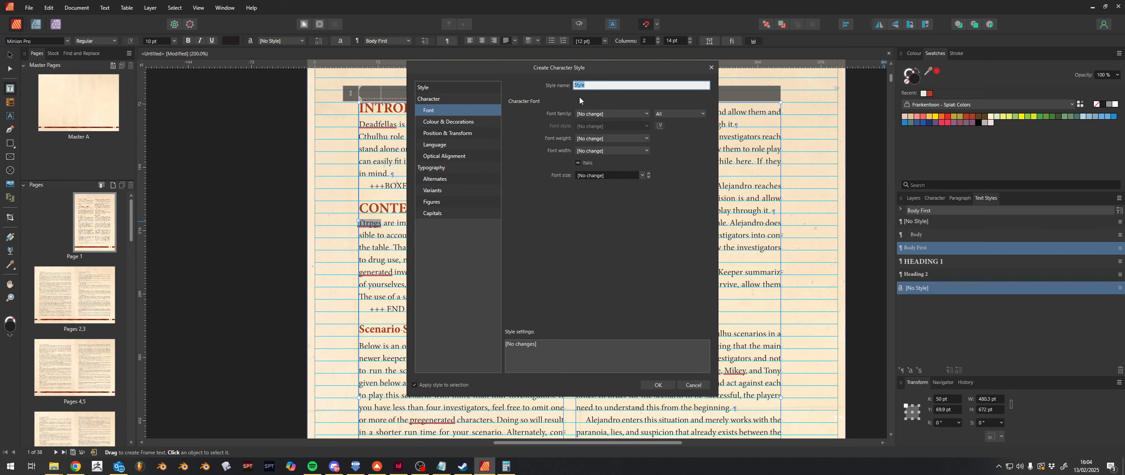
type("A")
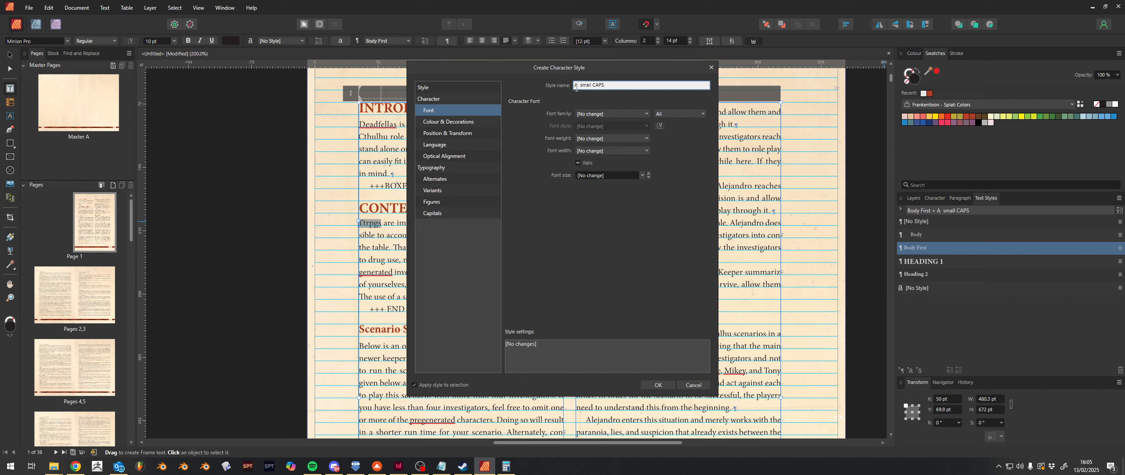
type("ll")
key("Delete")
Step: Try the small and petite capitals options, choose Caps to small caps, and create the character style
left_click(452, 215)
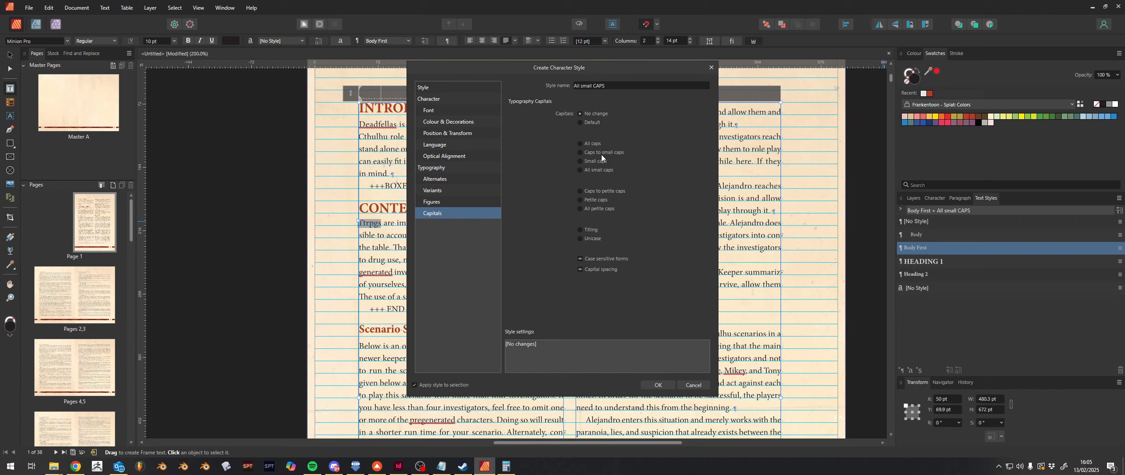
left_click(581, 170)
left_click(581, 200)
left_click(580, 192)
left_click(581, 208)
left_click(581, 153)
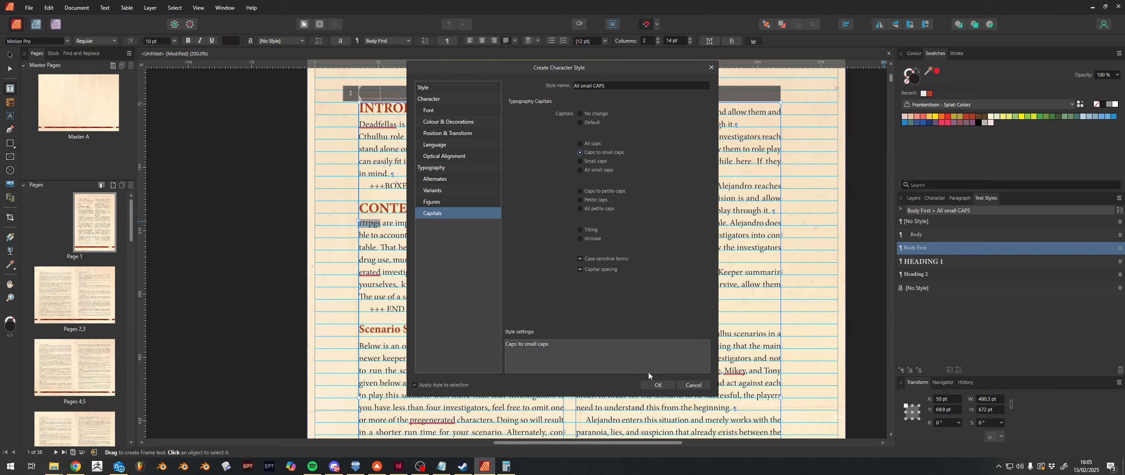
left_click(653, 385)
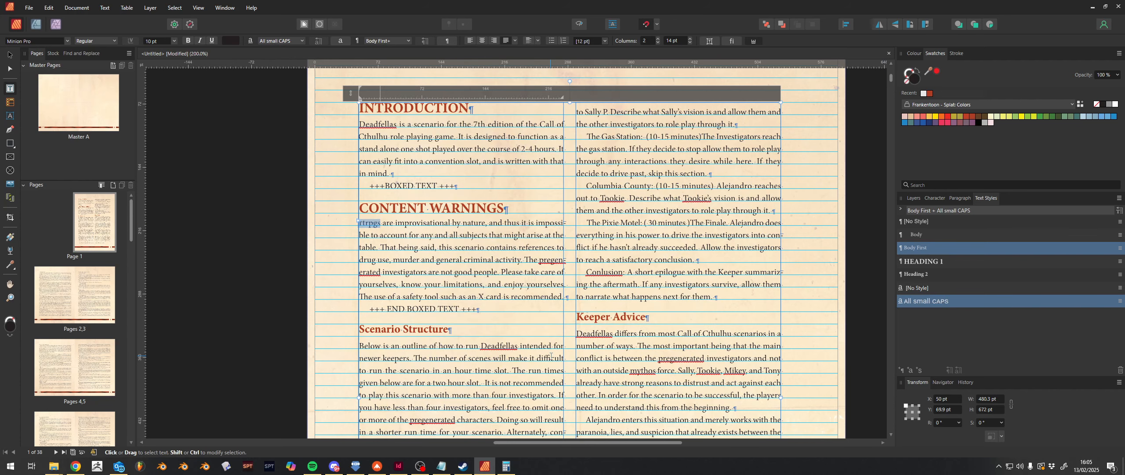
Step: Change the All small CAPS character style's capitals setting to All small caps and inspect the first word under Content Warnings
left_click(493, 260)
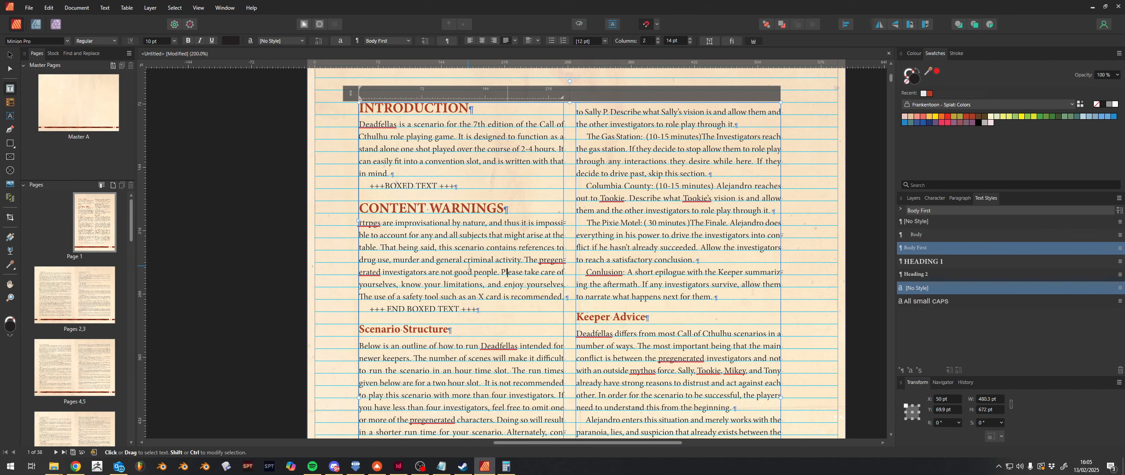
scroll(360, 237, "up", 5)
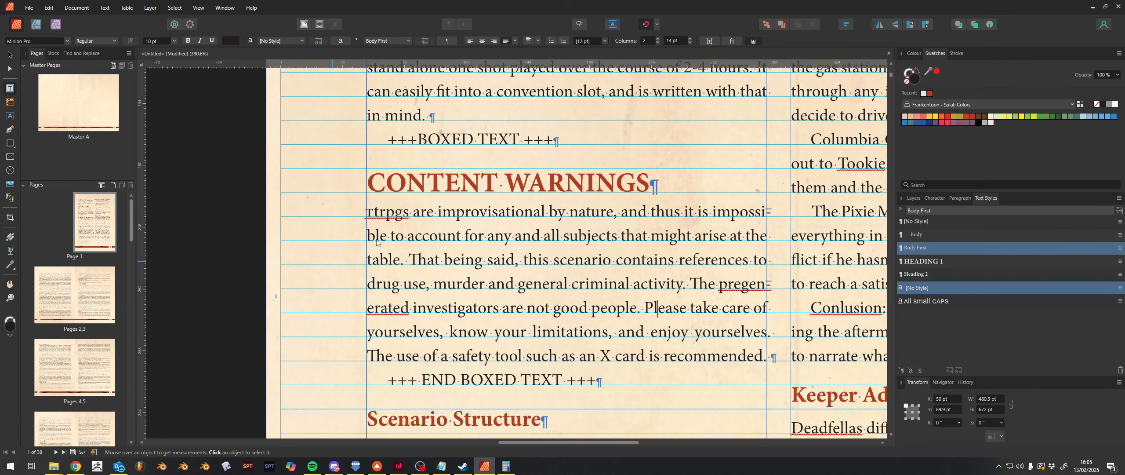
double_click(387, 194)
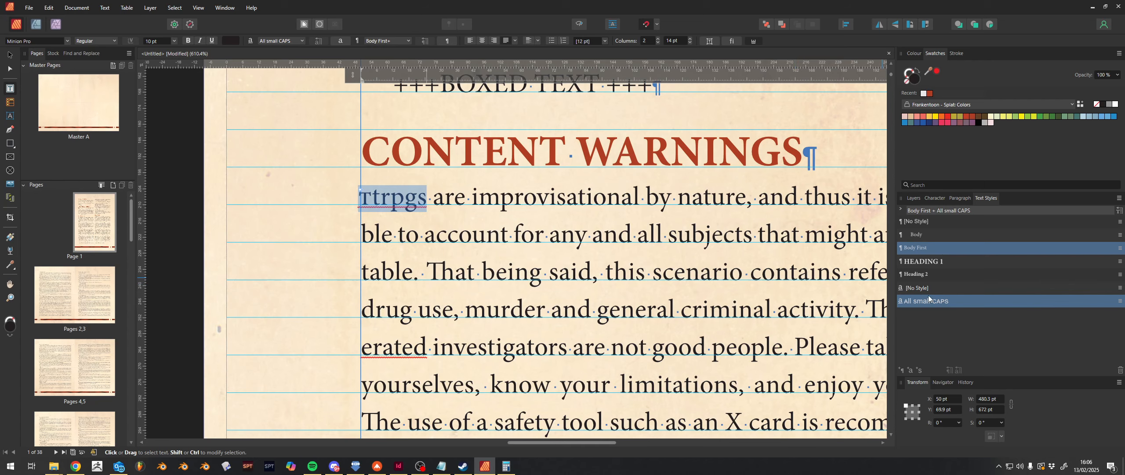
double_click(970, 300)
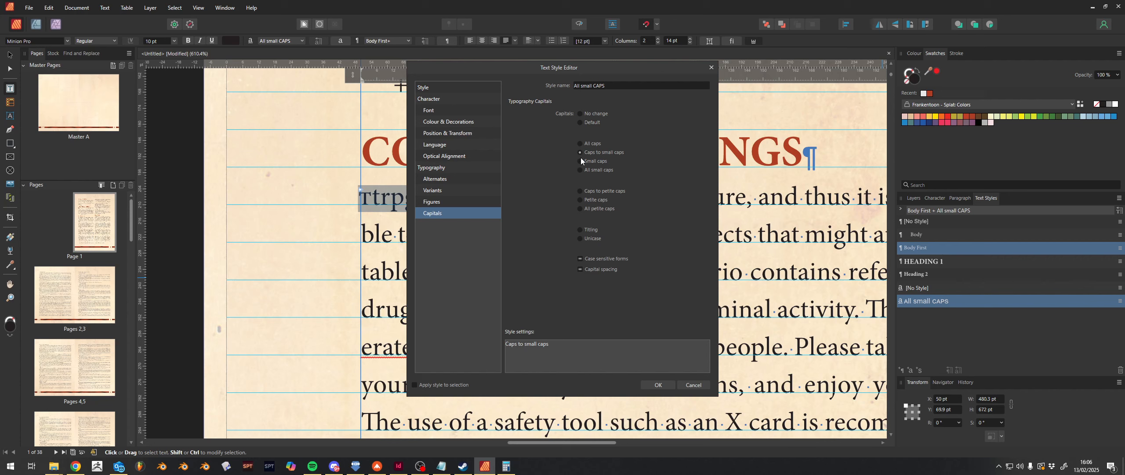
left_click(580, 170)
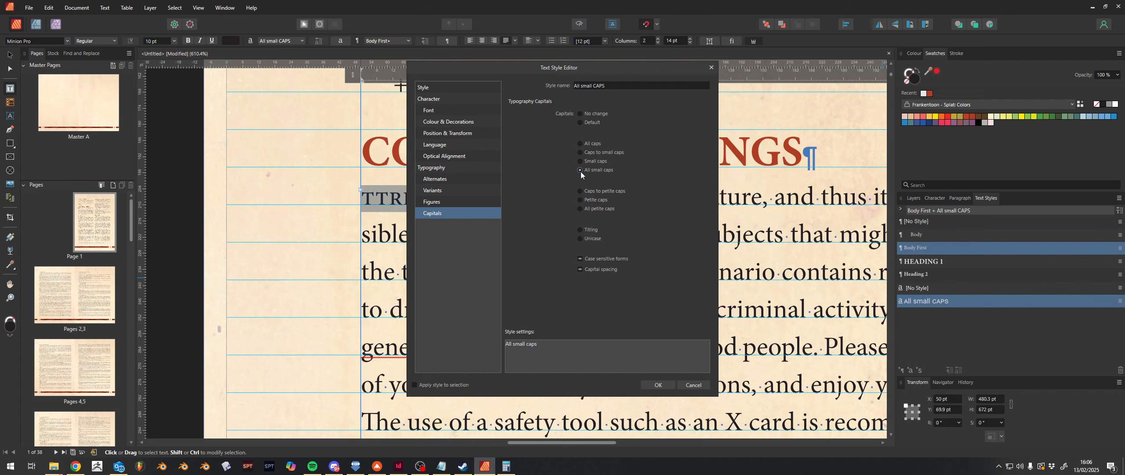
left_click(653, 385)
left_click(515, 200)
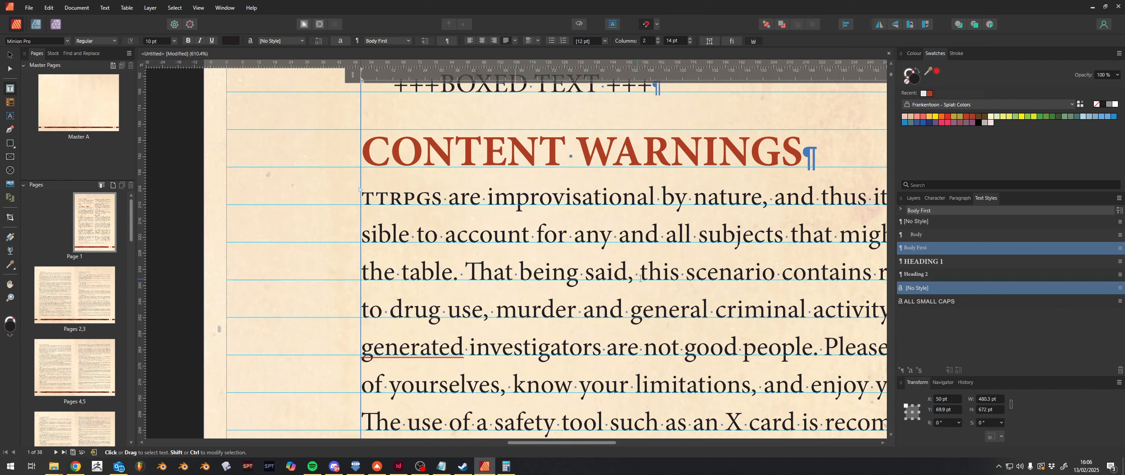
scroll(638, 278, "down", 1)
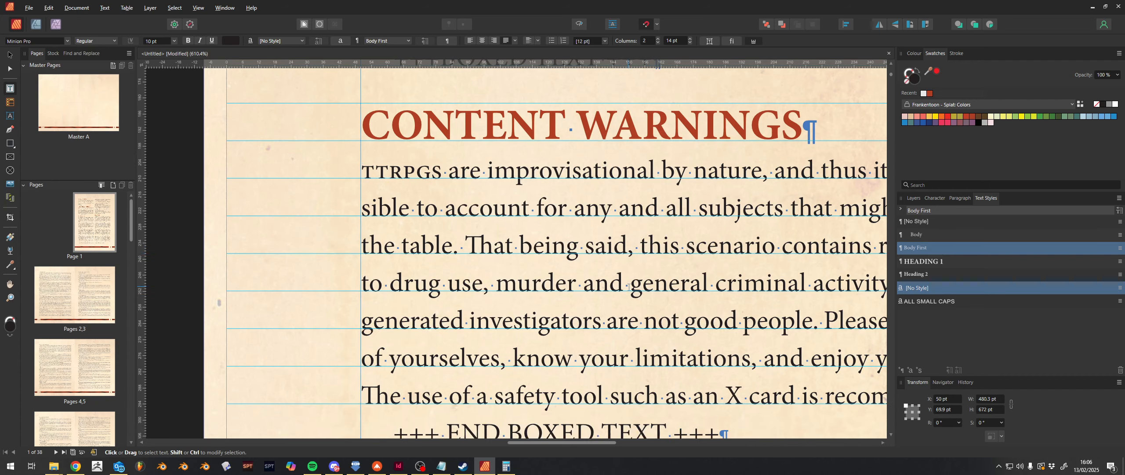
scroll(625, 289, "down", 1)
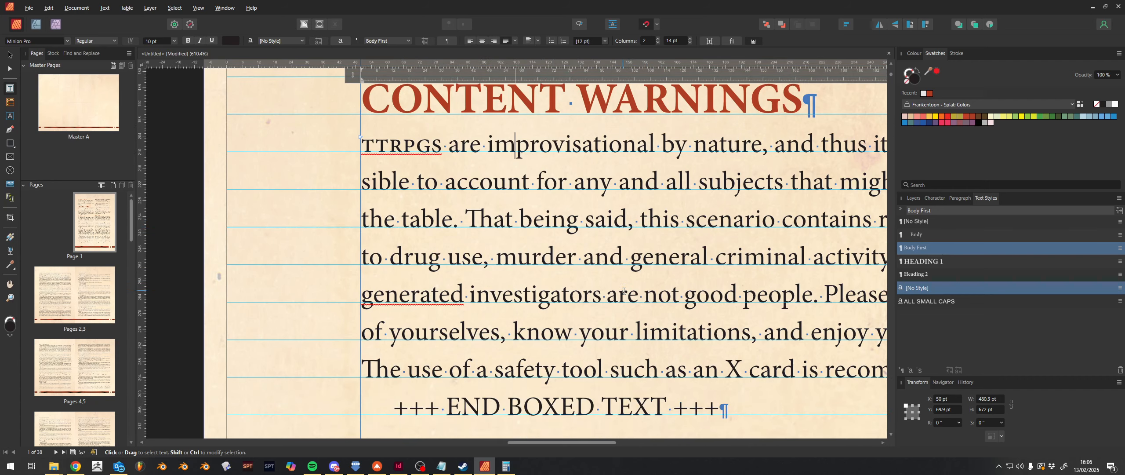
scroll(620, 313, "down", 2)
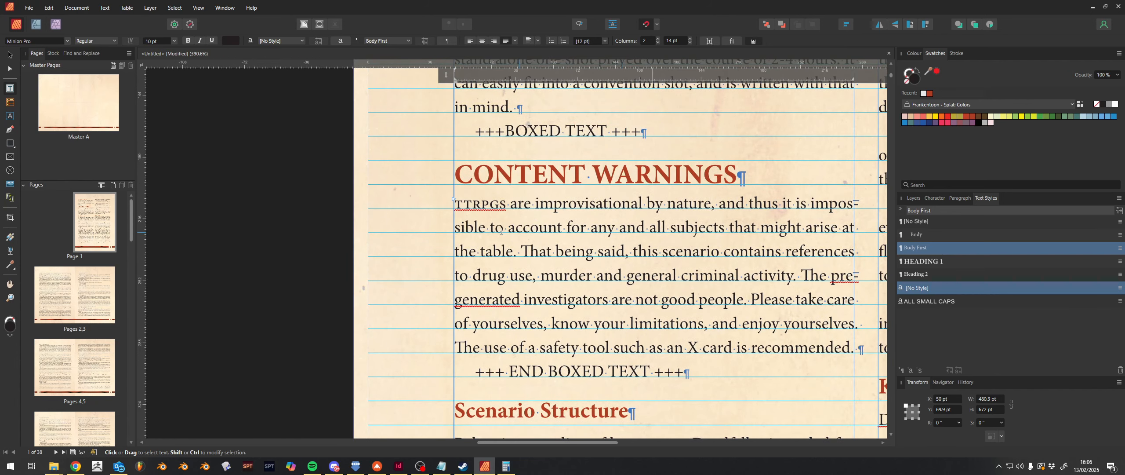
left_click(489, 204)
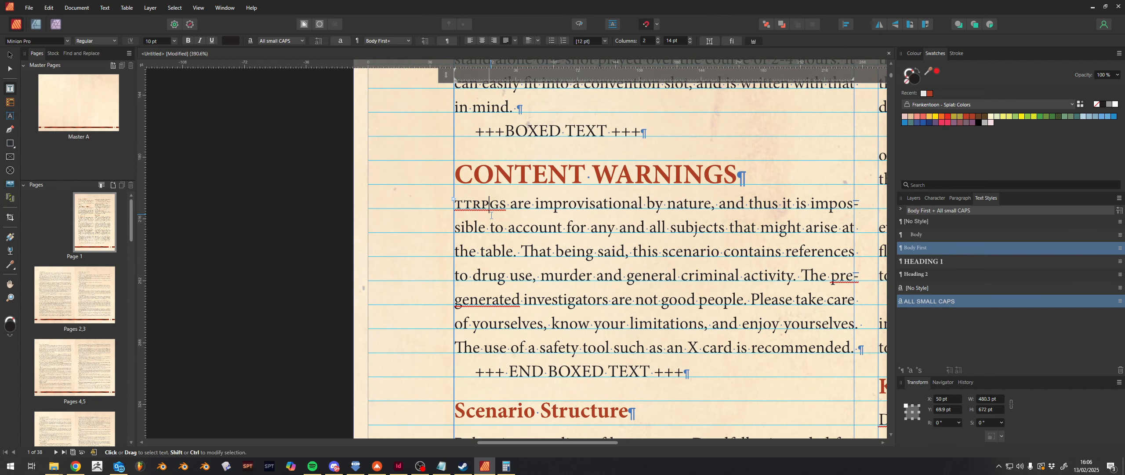
Step: Switch to InDesign, dismiss the paragraph style options, and load the GREP query "Words starting with Multiple CAPS" in Find/Change
left_click(398, 465)
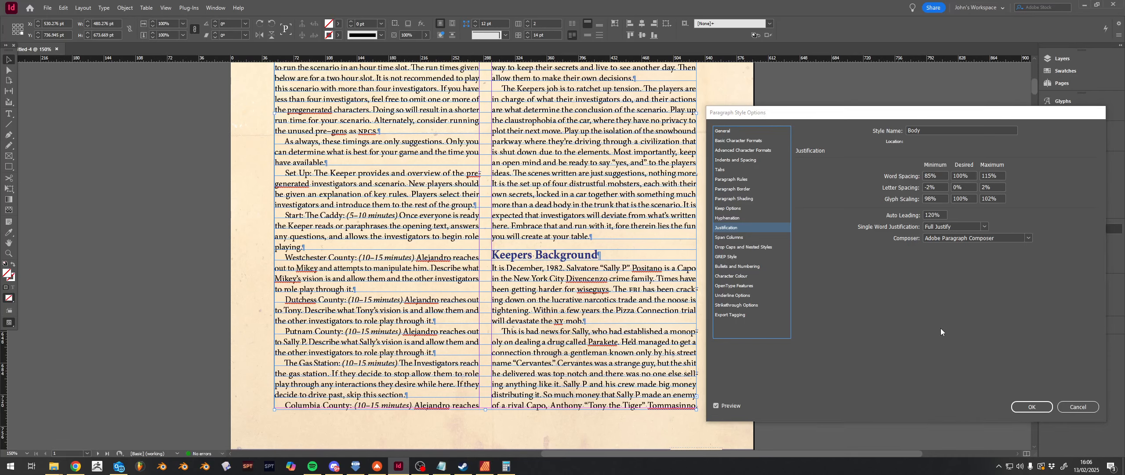
left_click(1067, 406)
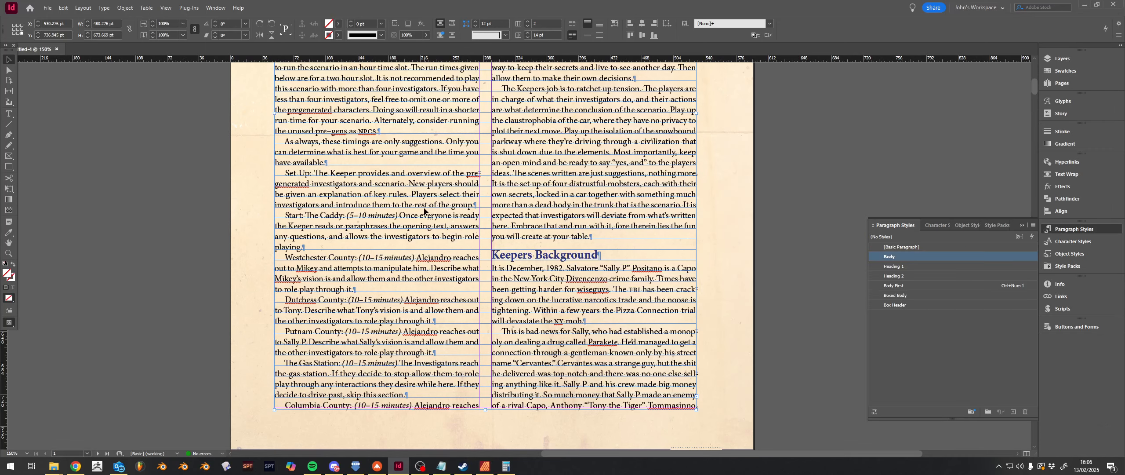
key("ctrl+f")
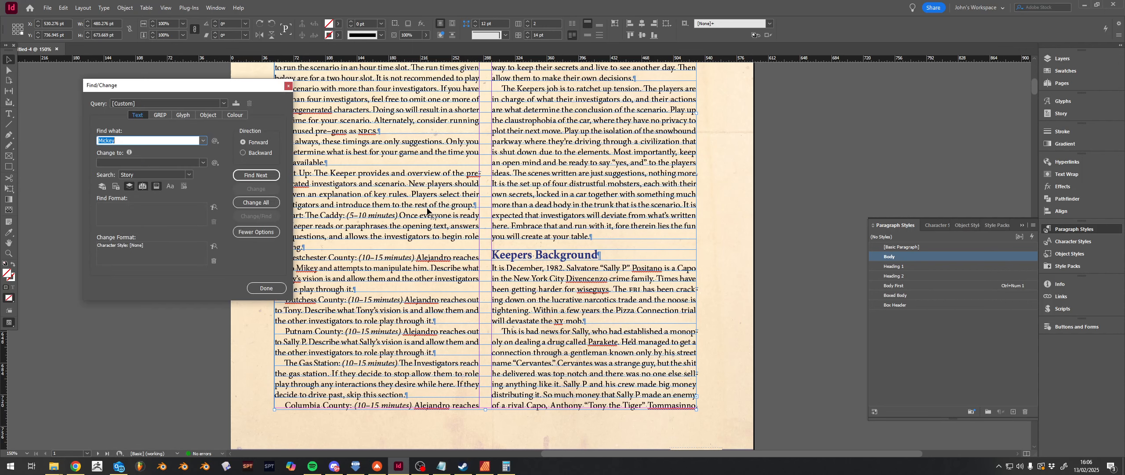
left_click(158, 114)
left_click(221, 104)
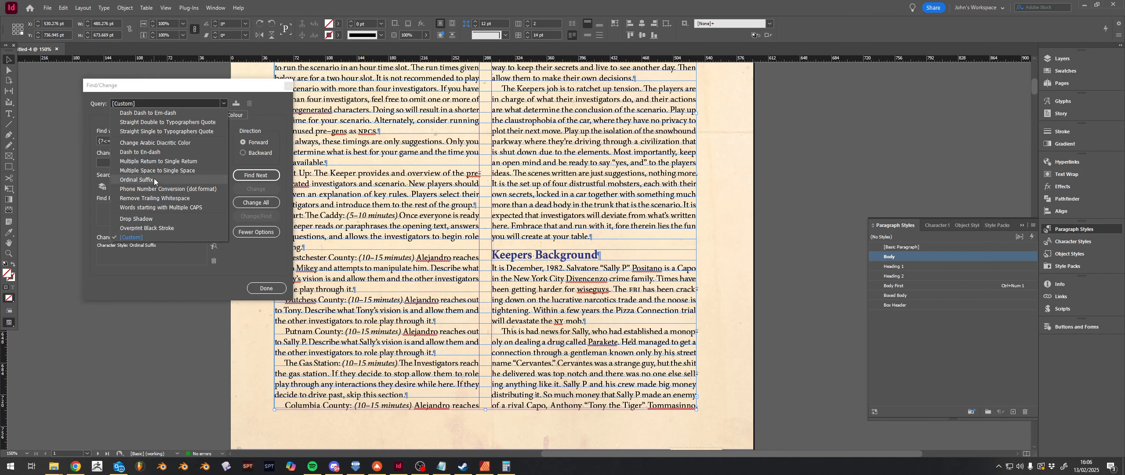
left_click(170, 208)
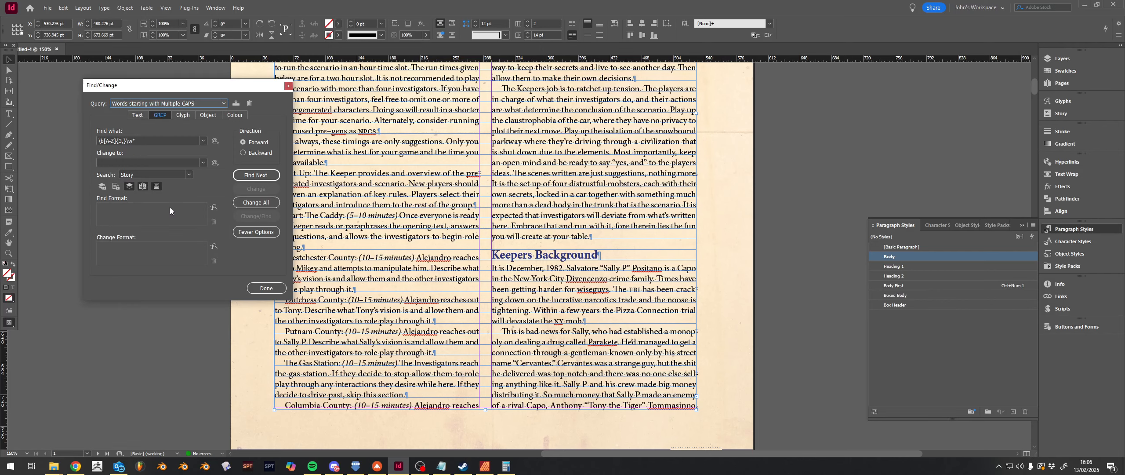
Step: Copy the query's complete GREP search expression and close Find/Change
left_click(142, 137)
left_click_drag(142, 140, 91, 143)
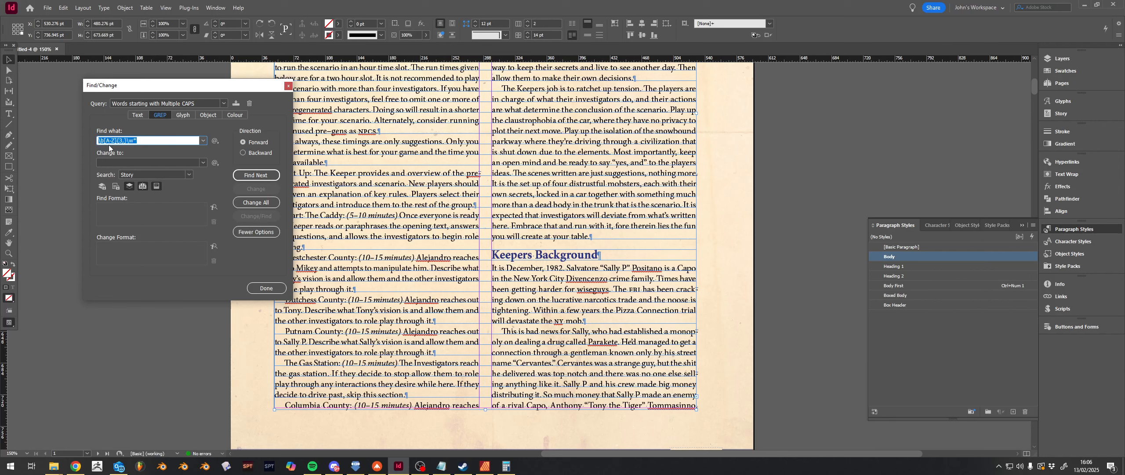
right_click(112, 138)
left_click(95, 168)
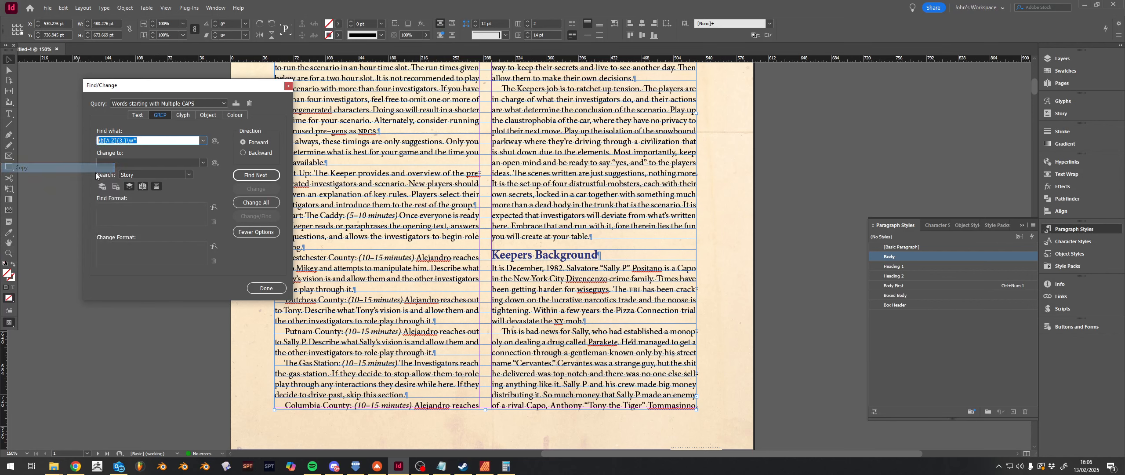
left_click(289, 86)
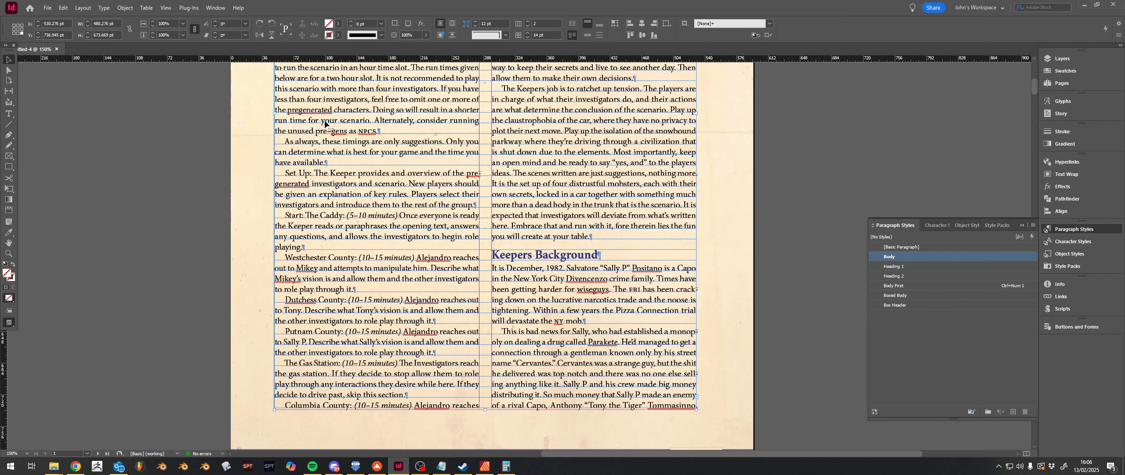
Step: Switch to Affinity Publisher, set Find and Replace to regular expression mode, and enter the copied expression as the search term
left_click(485, 465)
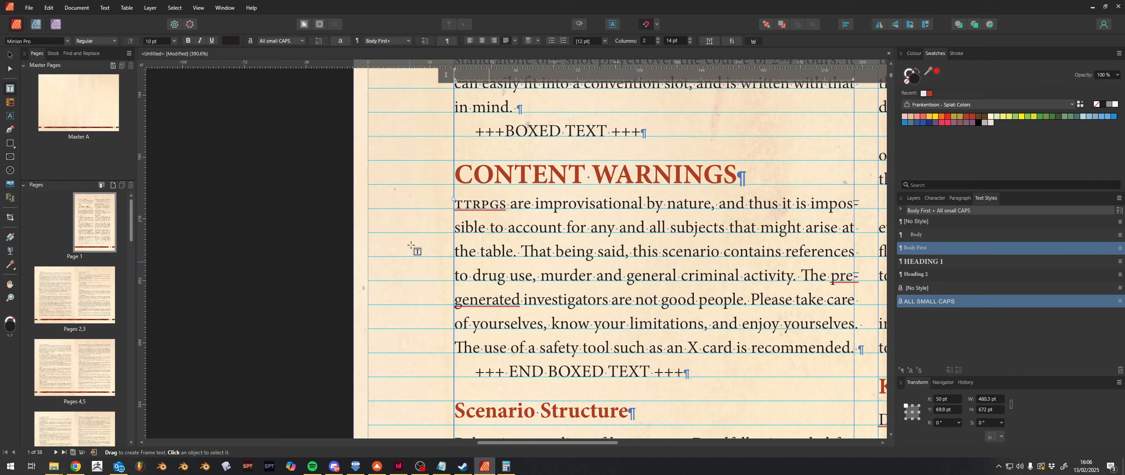
left_click(458, 178)
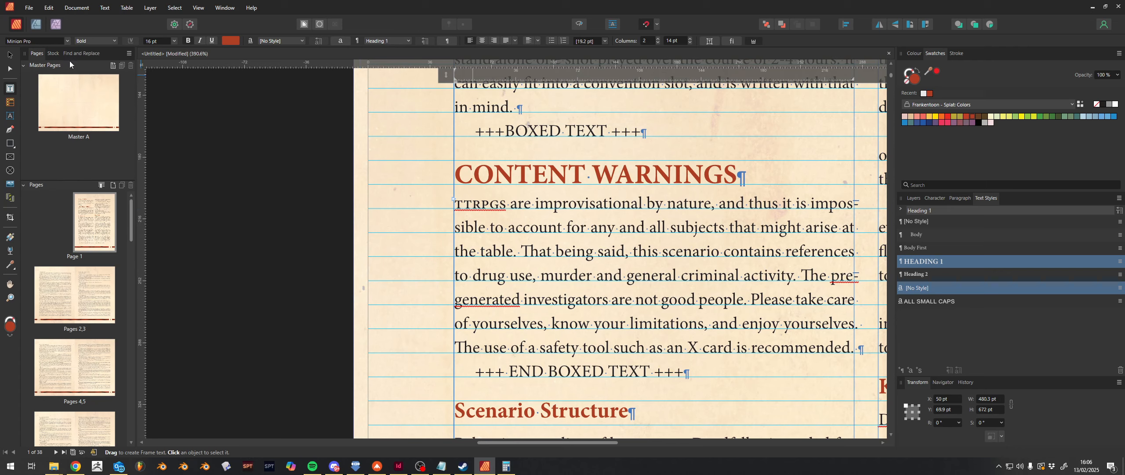
left_click(78, 53)
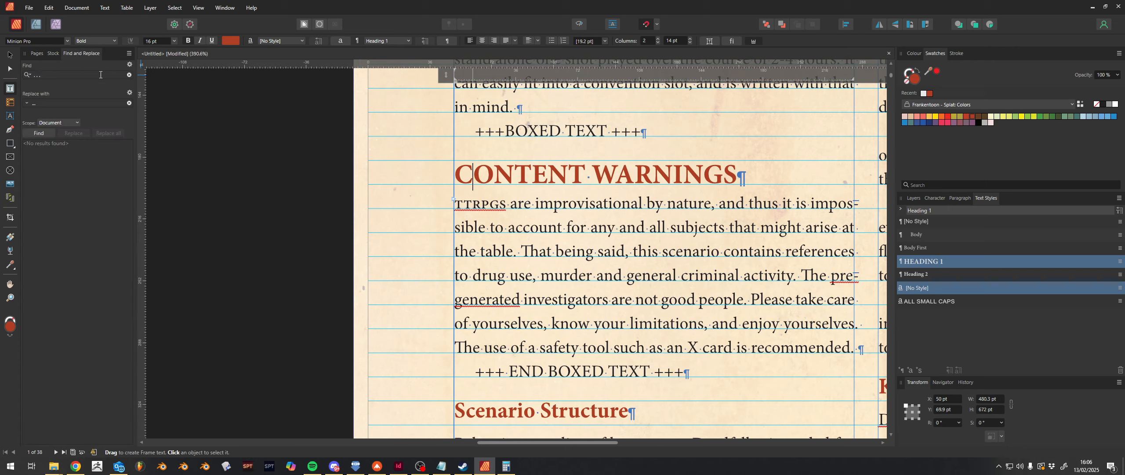
left_click(129, 65)
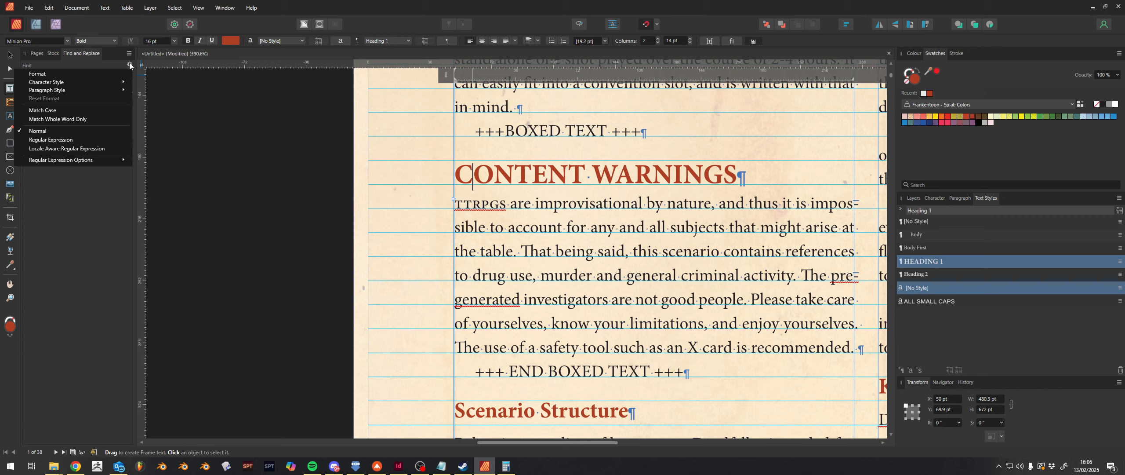
left_click(67, 139)
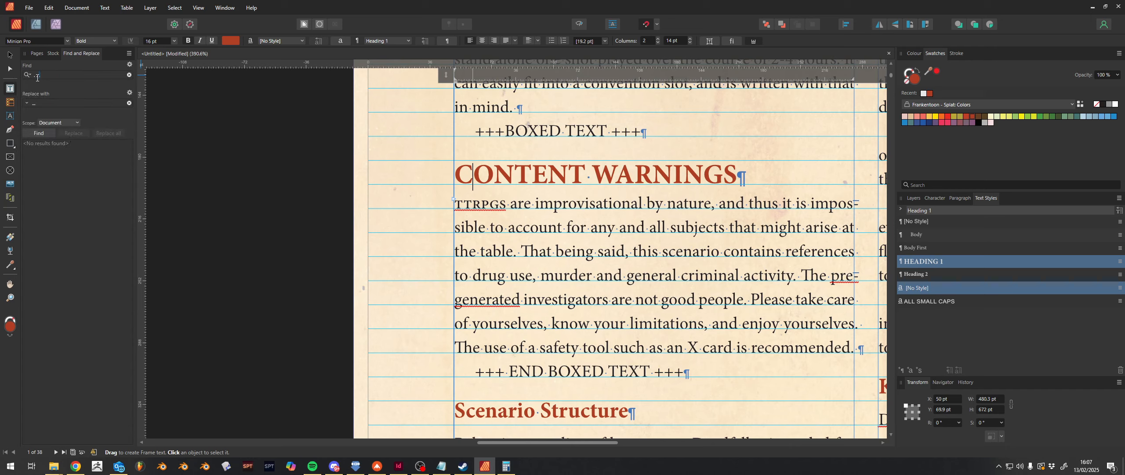
left_click_drag(38, 77, 26, 78)
Step: Set All small CAPS as the replacement character style and find the expression's matches throughout the document
left_click(129, 93)
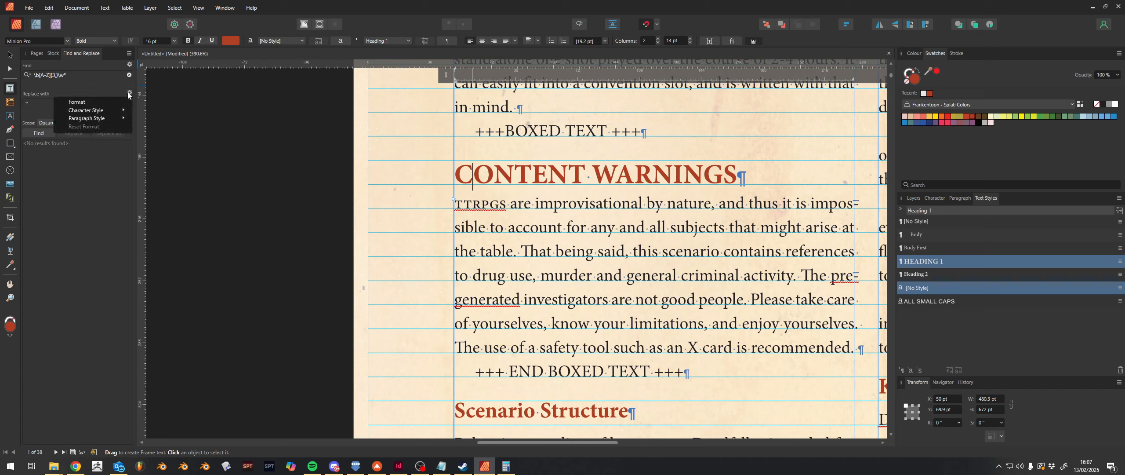
mouse_move(111, 111)
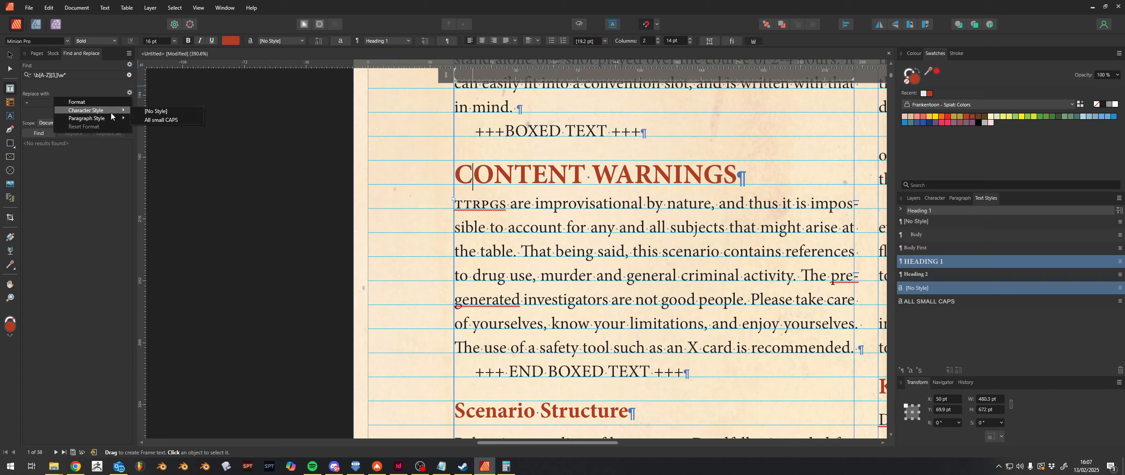
left_click(161, 119)
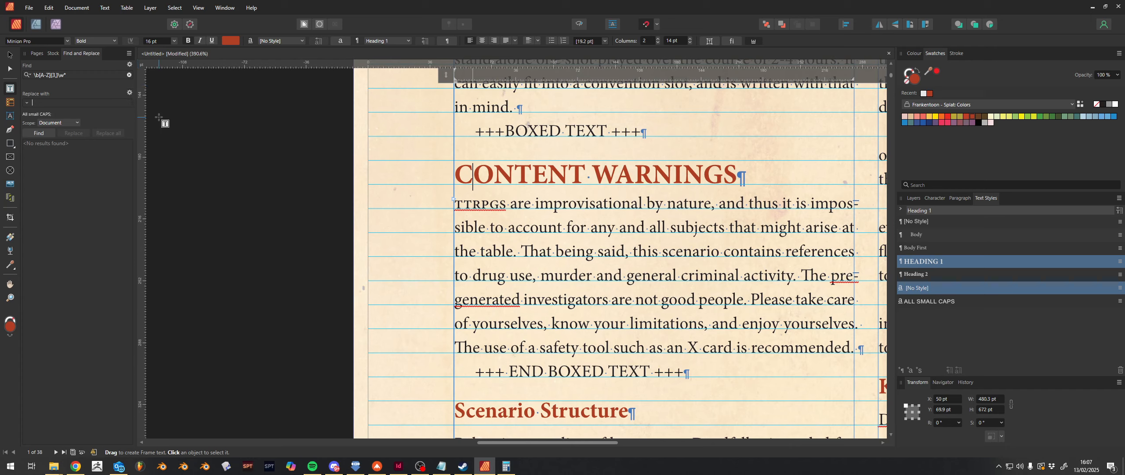
left_click(39, 133)
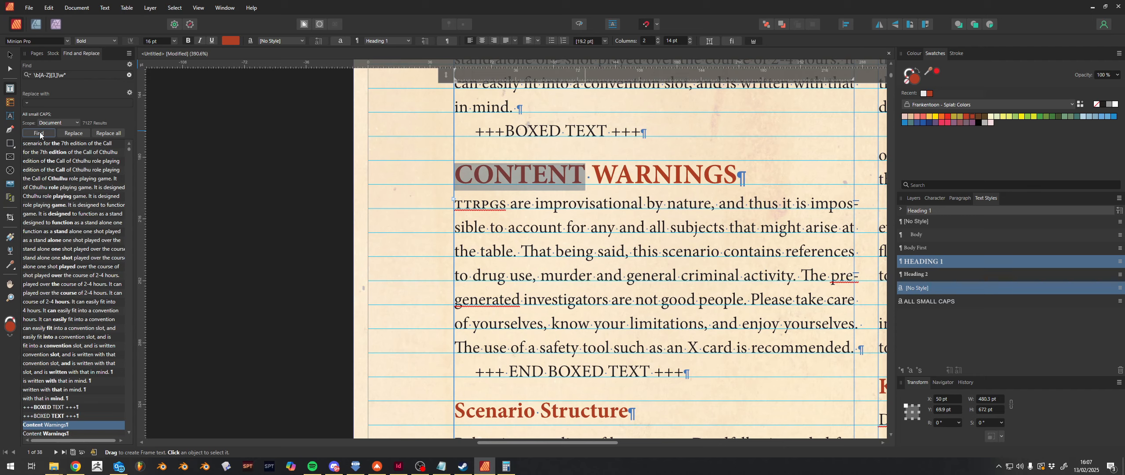
left_click(39, 133)
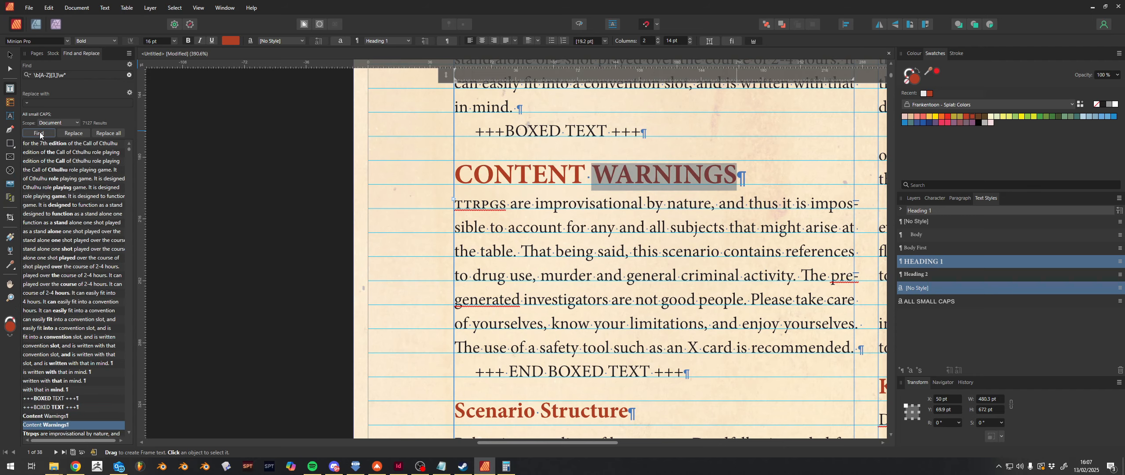
Step: Step through the next matches of the expression from the Content Warnings heading into the paragraph below it
left_click(40, 132)
left_click(39, 133)
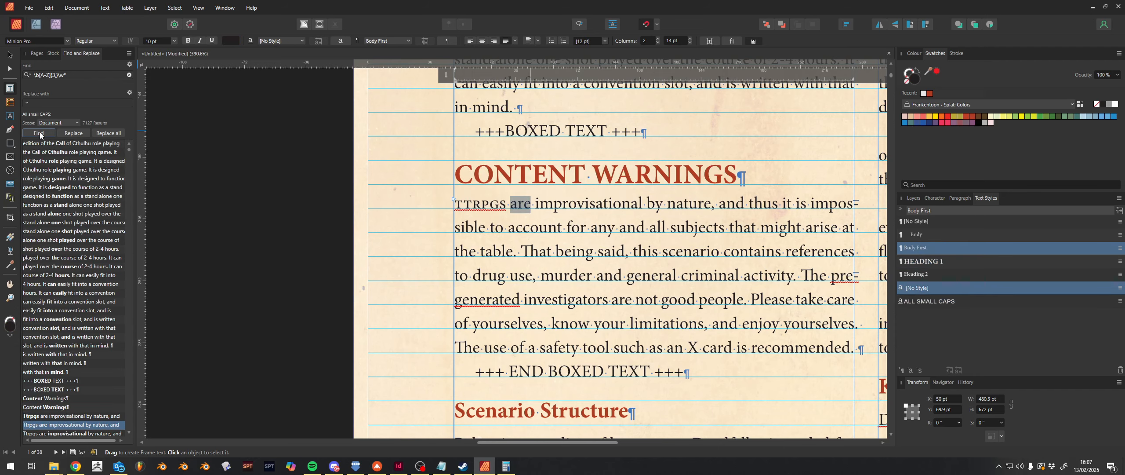
left_click(39, 132)
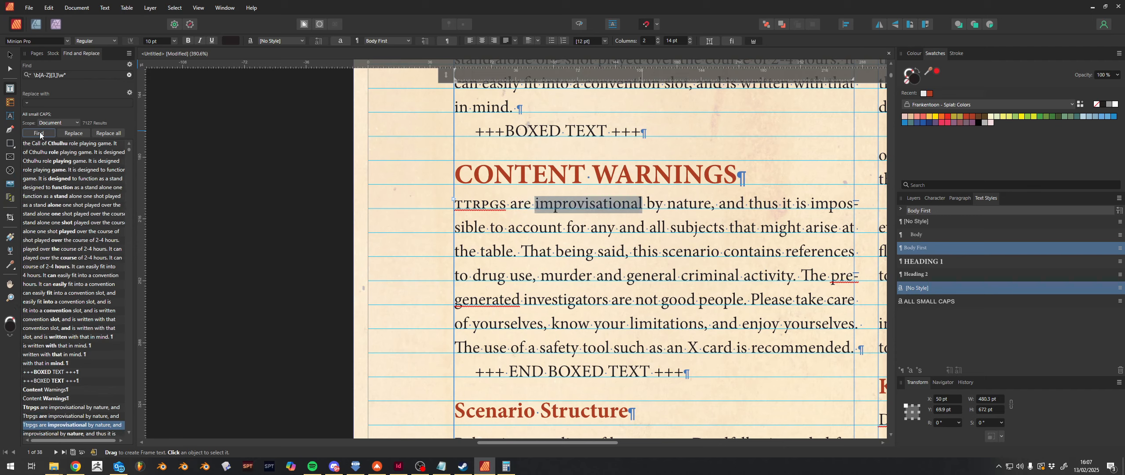
left_click(40, 133)
left_click(40, 133)
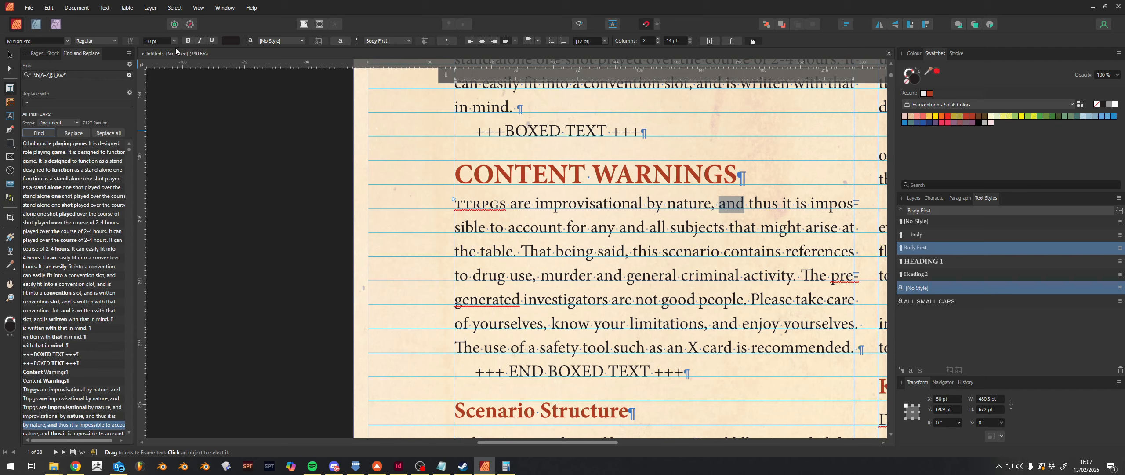
Step: Clear the search expression and apply the All small CAPS character style to "NPCs" under Scenario Structure
left_click(129, 74)
scroll(549, 229, "down", 5)
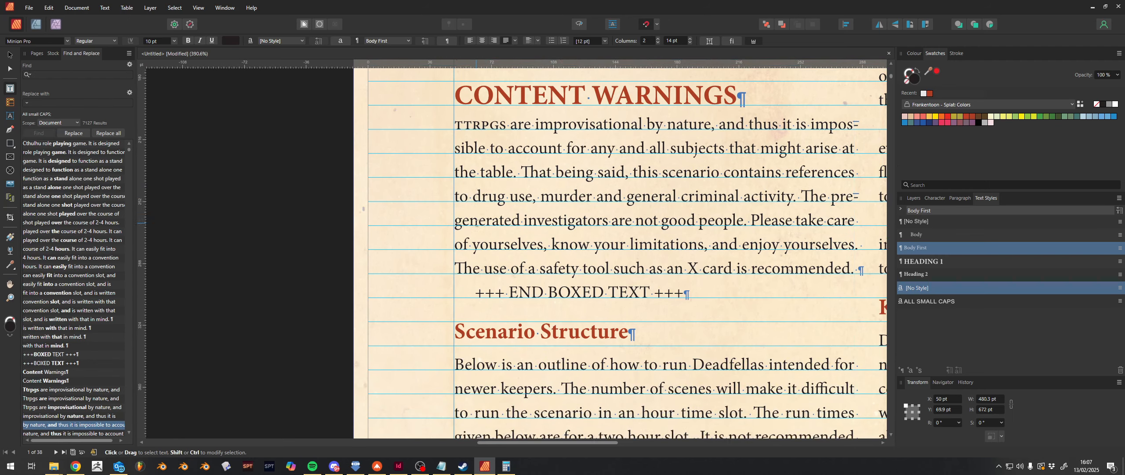
scroll(550, 266, "down", 5)
left_click(709, 345)
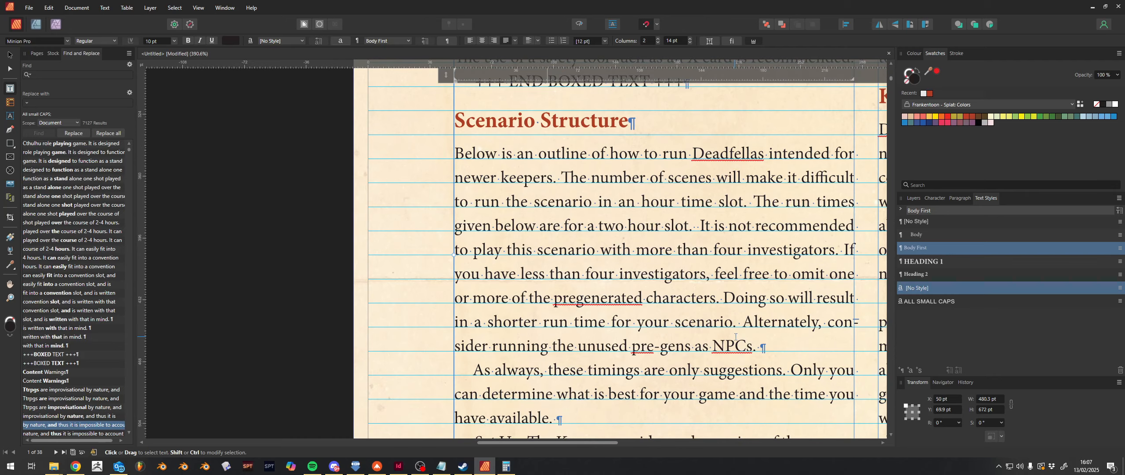
double_click(727, 347)
left_click(925, 301)
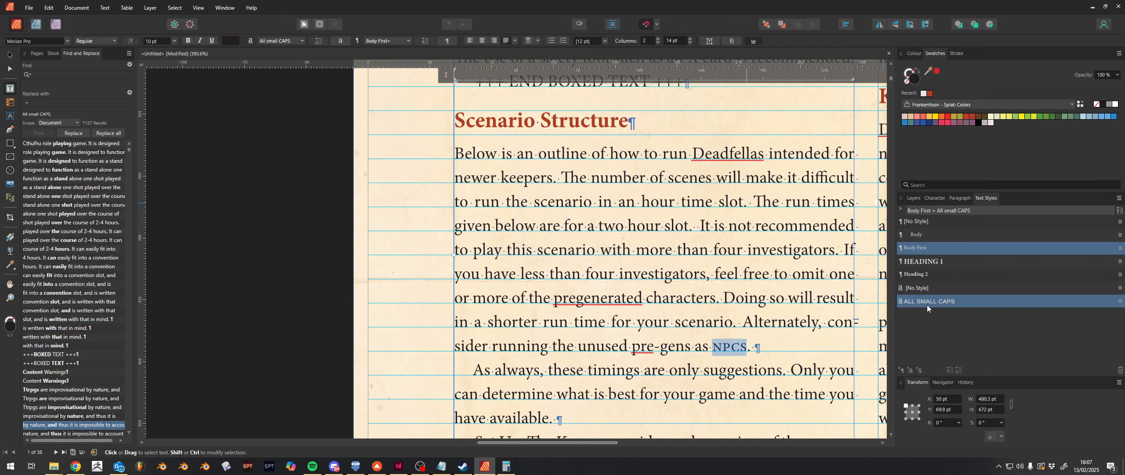
Step: Read through the rest of both page 1 columns and into the next spread for remaining capitalised words
scroll(754, 309, "down", 8)
scroll(754, 309, "down", 2)
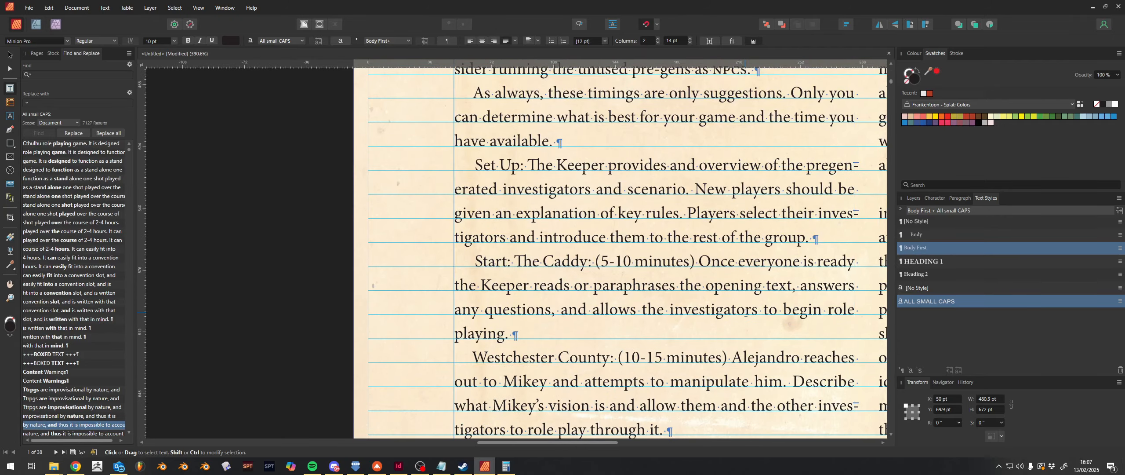
scroll(602, 273, "down", 6)
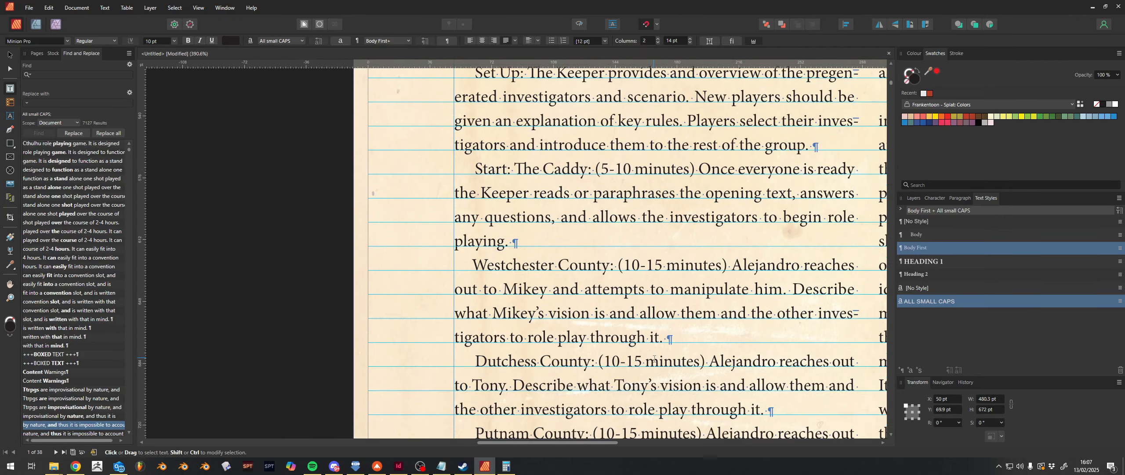
left_click_drag(605, 443, 747, 446)
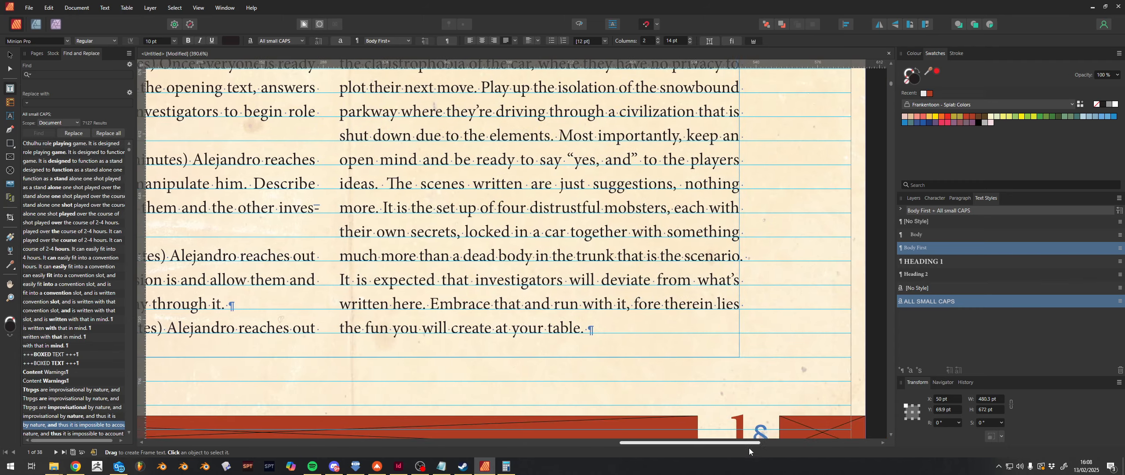
scroll(626, 271, "up", 14)
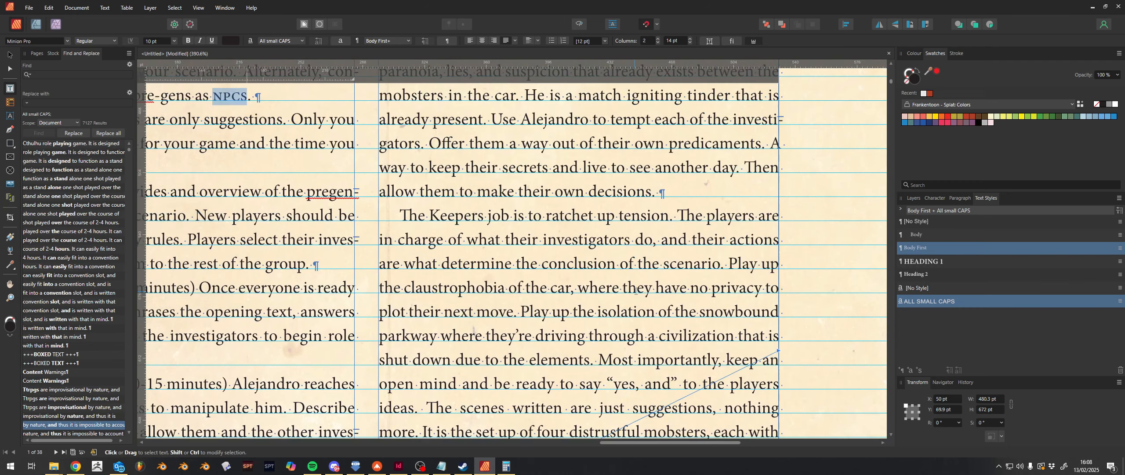
scroll(640, 292, "up", 4)
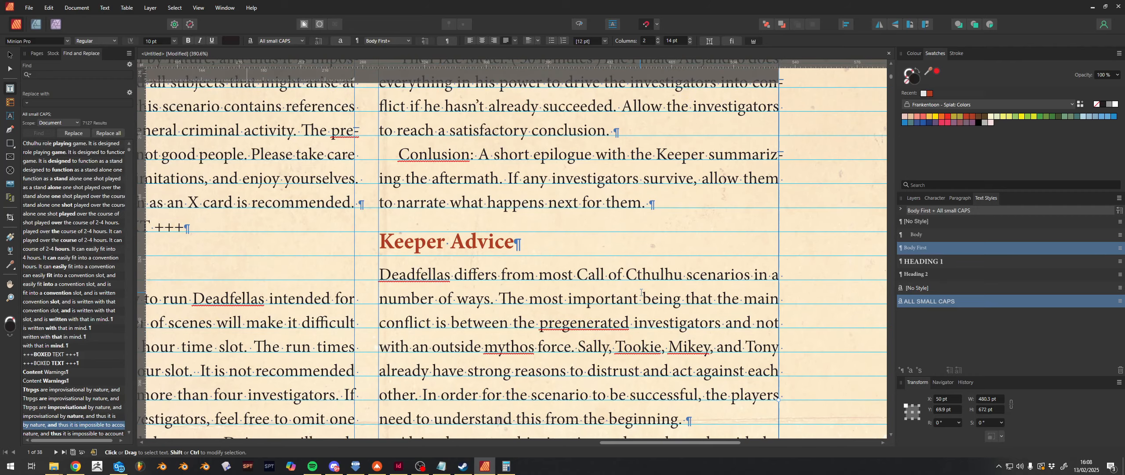
scroll(642, 295, "up", 8)
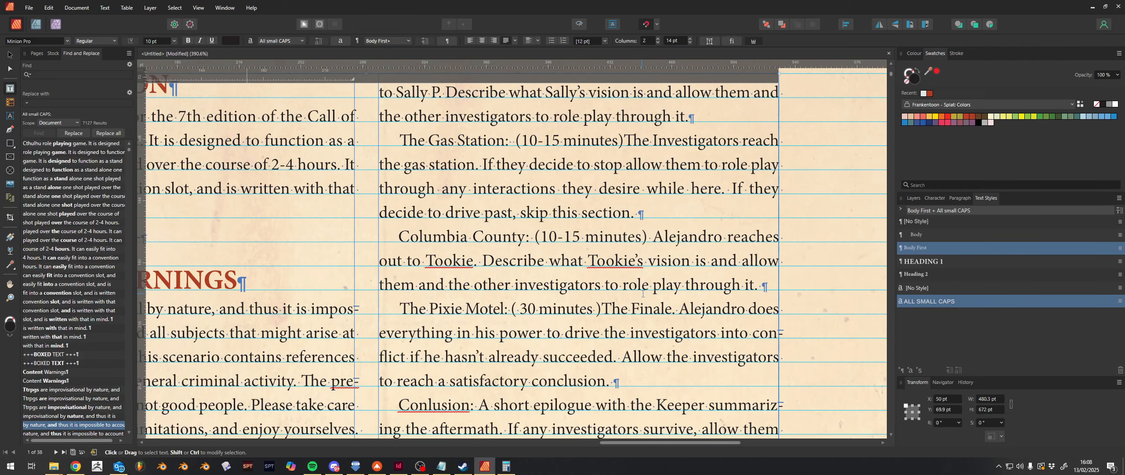
scroll(615, 307, "down", 20)
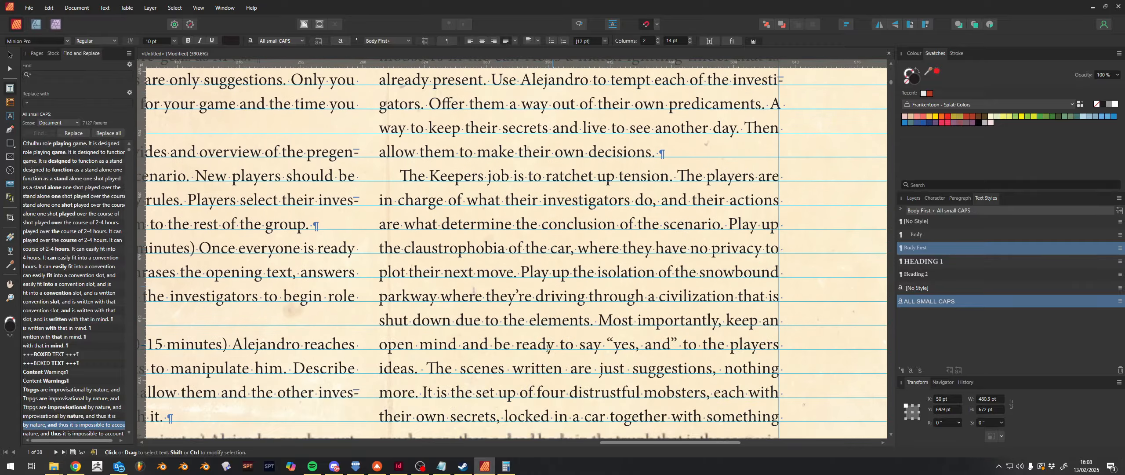
scroll(551, 335, "down", 13)
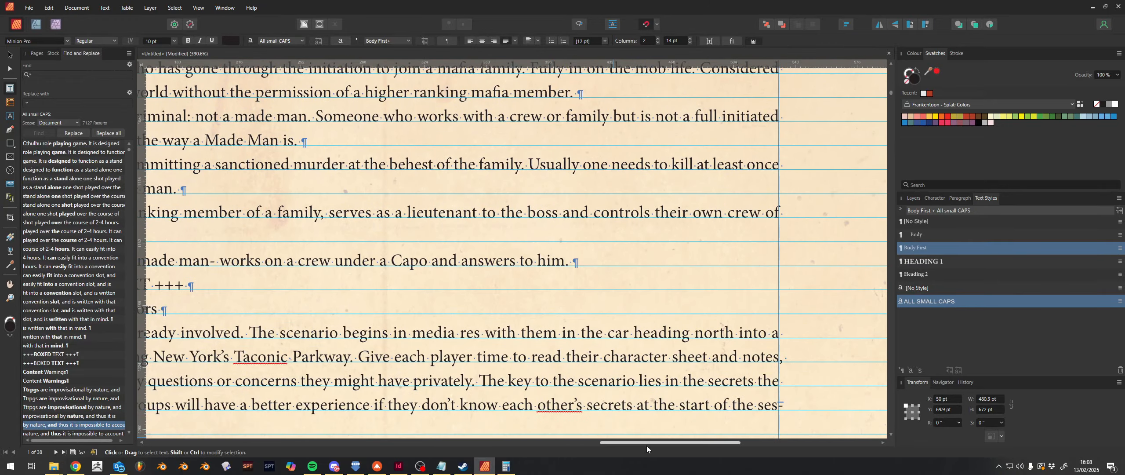
Step: Apply the All small CAPS character style to "NY" in "the NY mob" and in "upstate NY" in the Keepers Background text
left_click_drag(647, 443, 353, 442)
scroll(454, 342, "up", 5)
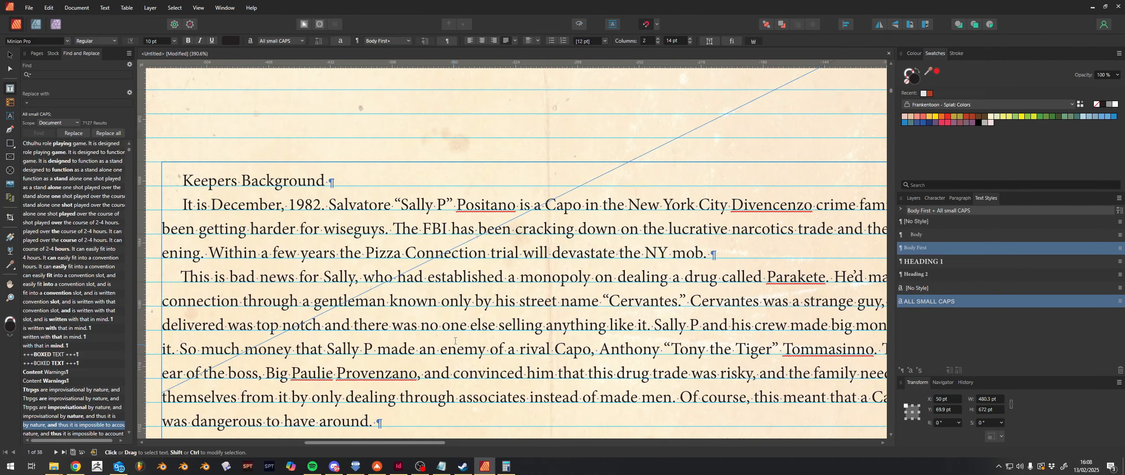
double_click(654, 253)
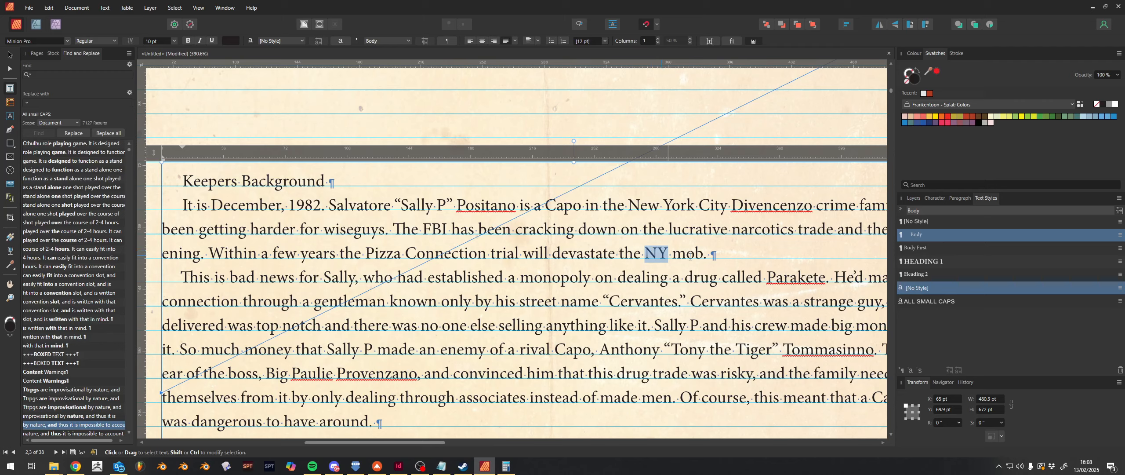
left_click(948, 301)
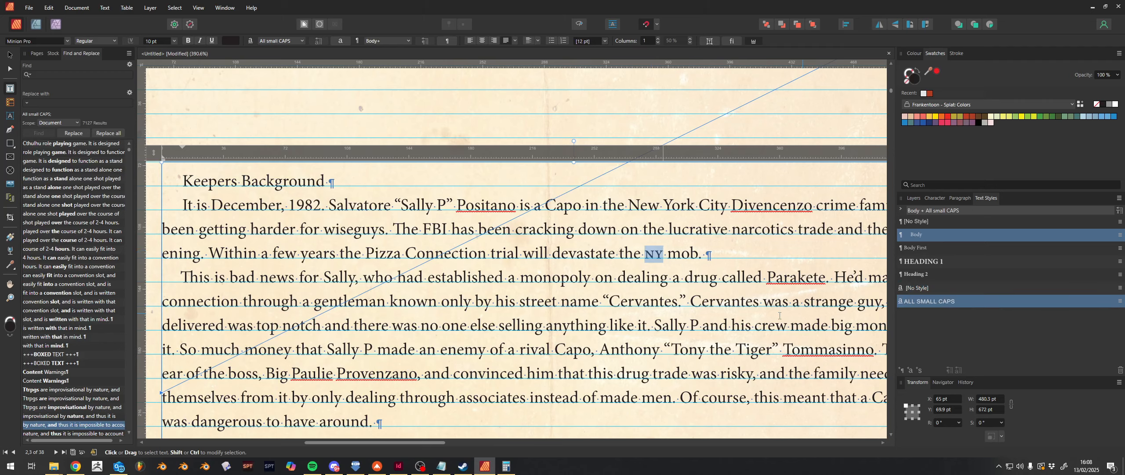
scroll(483, 232, "down", 3)
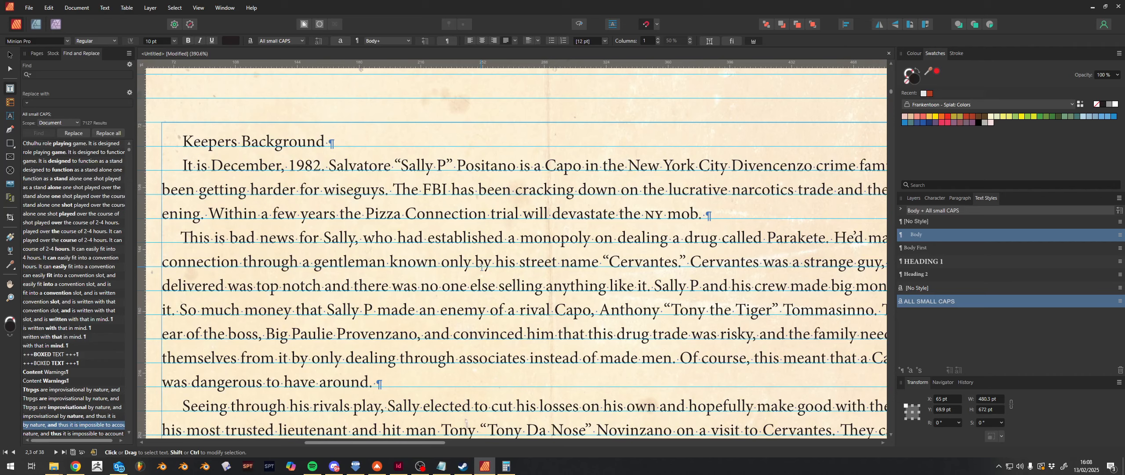
scroll(482, 266, "down", 6)
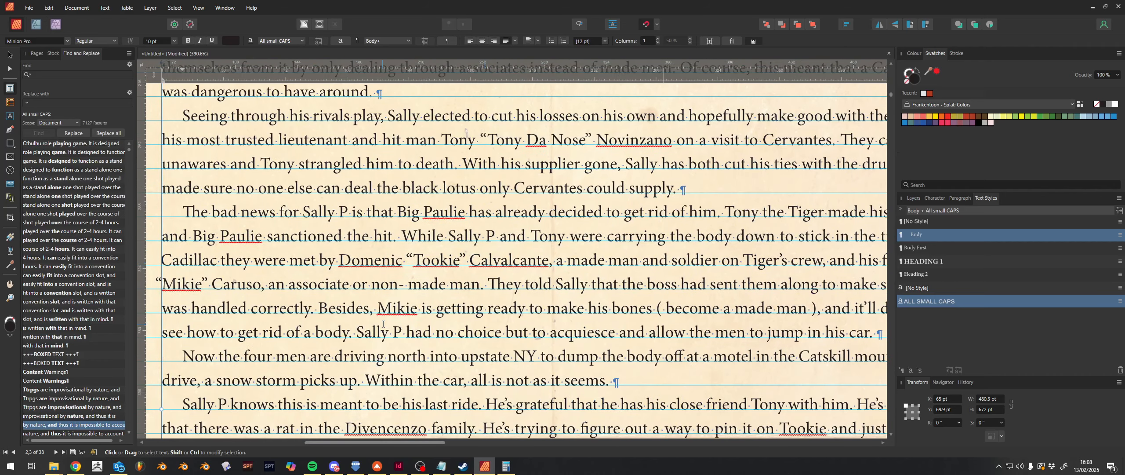
double_click(525, 356)
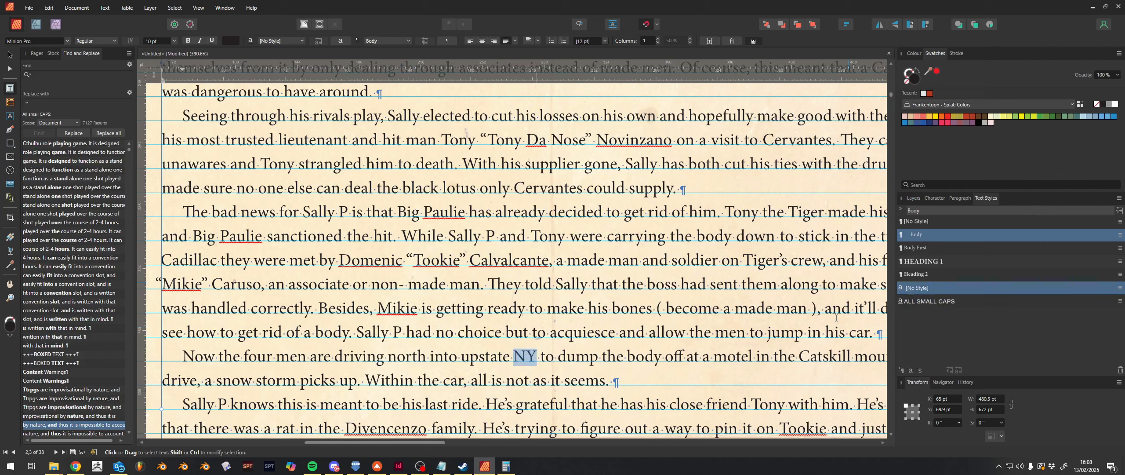
left_click(927, 302)
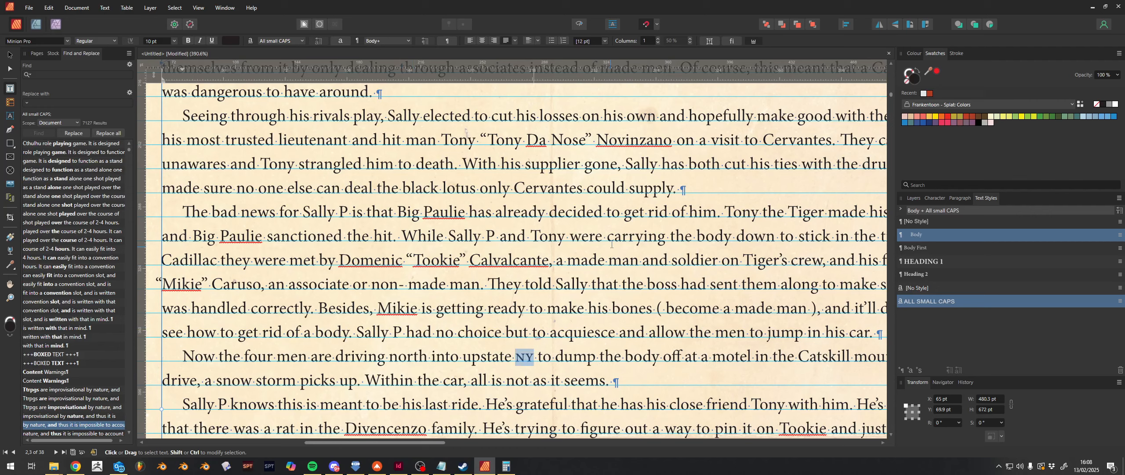
Step: Leave text editing and examine how the linked text frames run across the first spreads
scroll(537, 267, "down", 5)
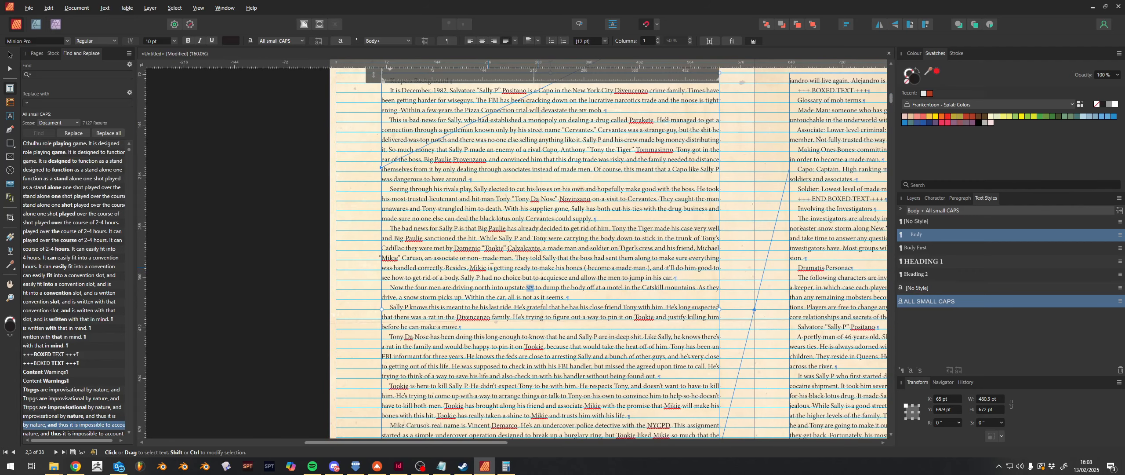
key("Escape")
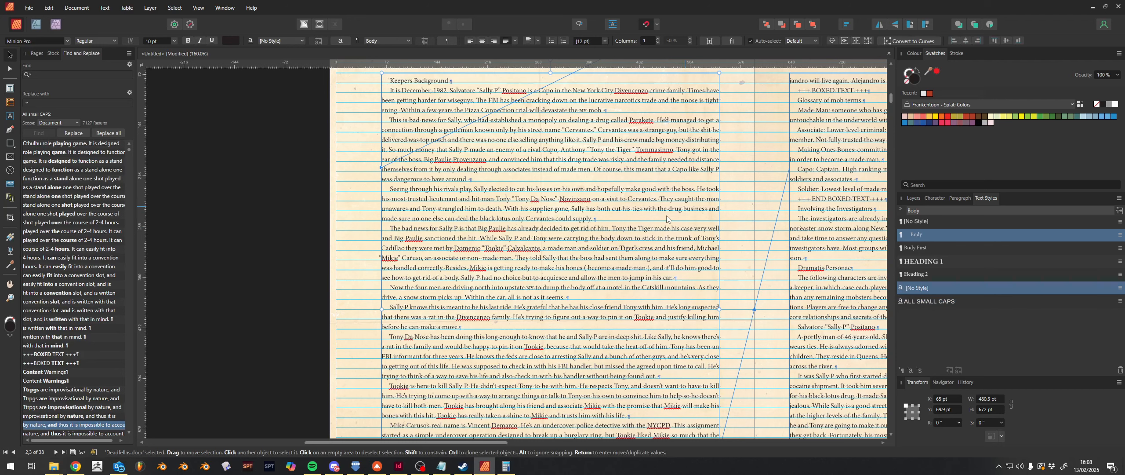
scroll(706, 132, "down", 2)
scroll(705, 150, "down", 4, "ctrl")
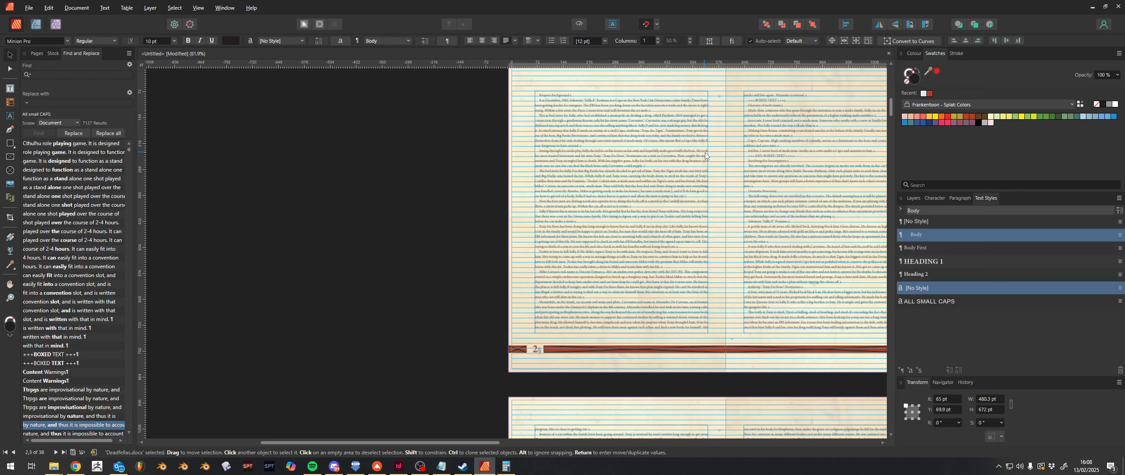
scroll(704, 153, "down", 2)
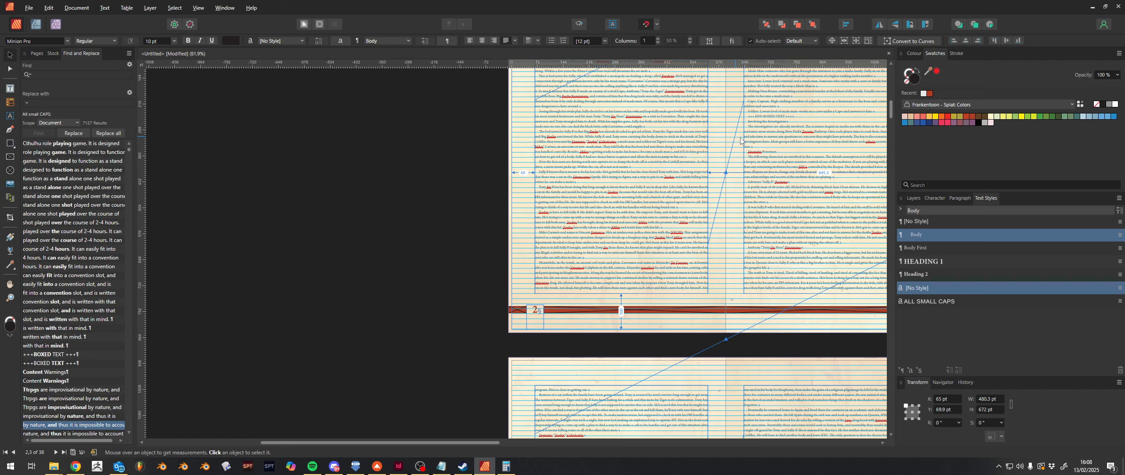
left_click(725, 158, "shift")
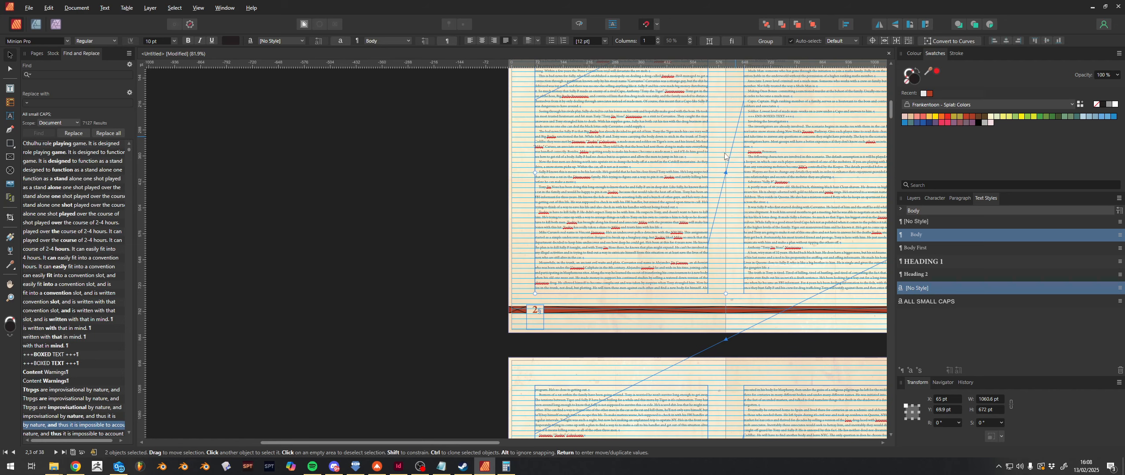
scroll(730, 158, "up", 8)
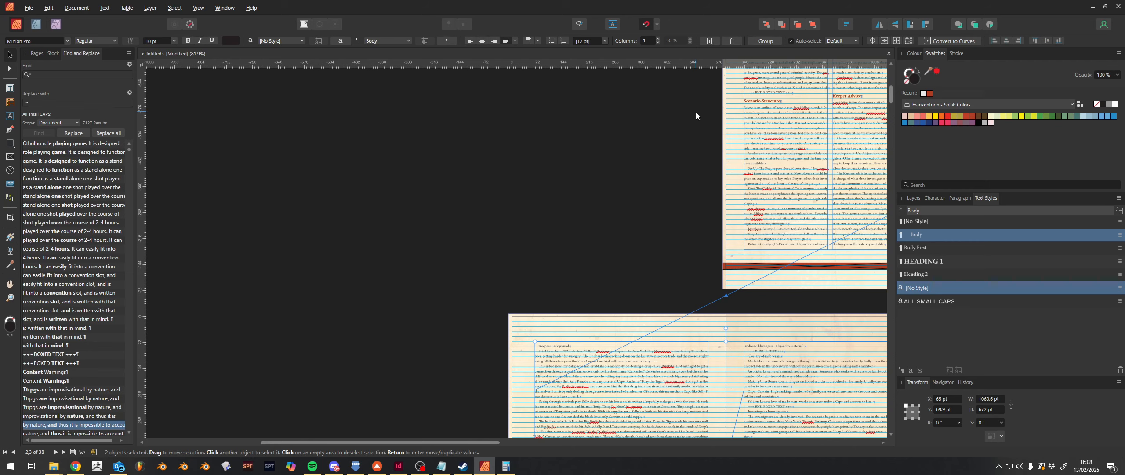
scroll(704, 179, "down", 10)
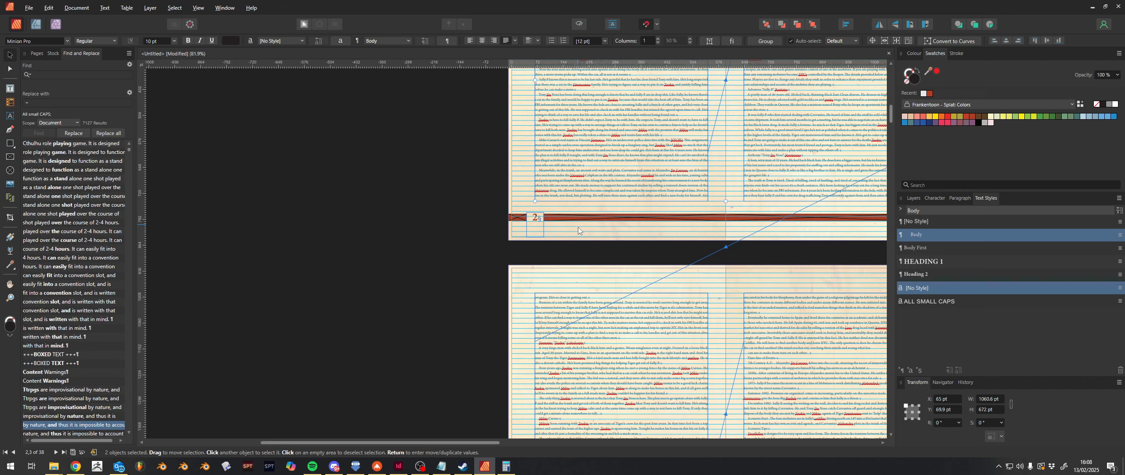
scroll(581, 228, "up", 3)
left_click(626, 346)
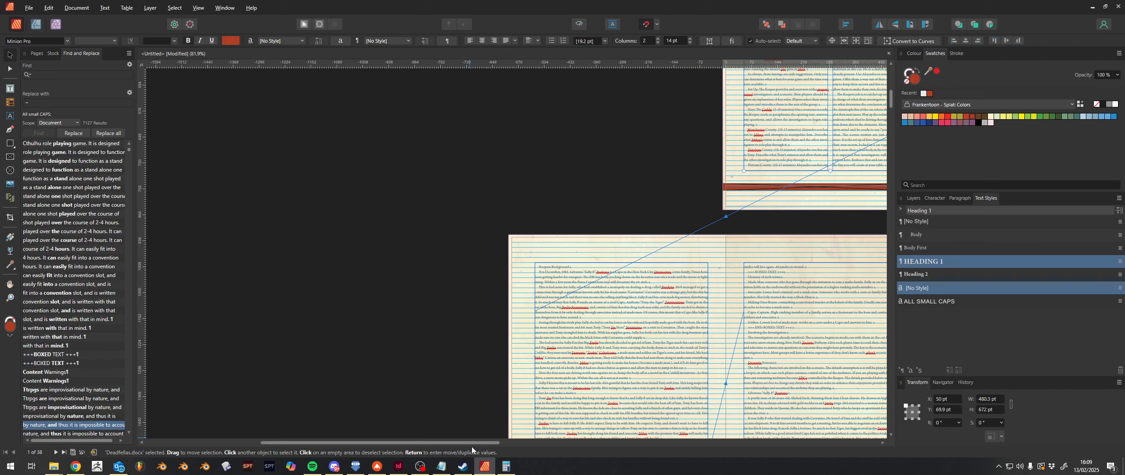
left_click_drag(467, 439, 649, 429)
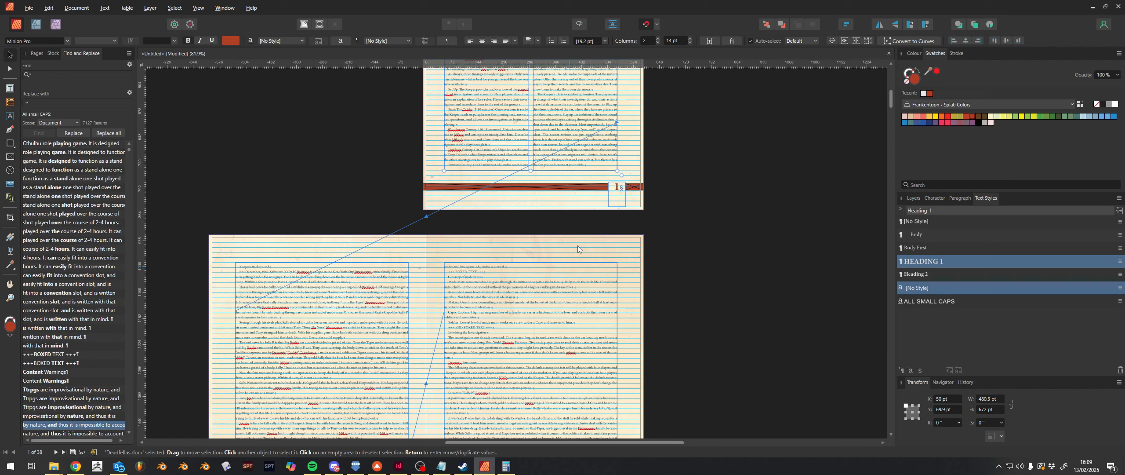
Step: Delete all pages from the 2,3 spread through page 38, keeping only page 1
left_click(34, 55)
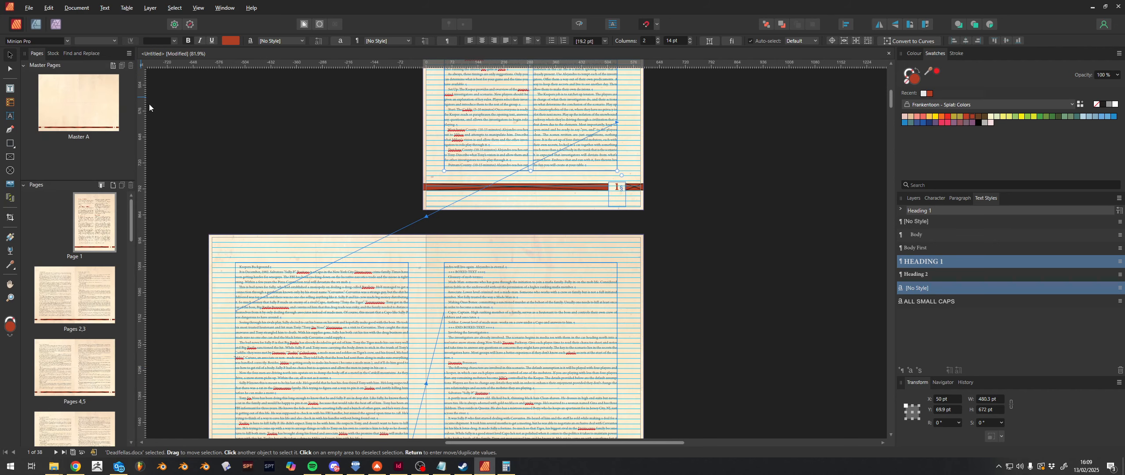
left_click(52, 287)
left_click_drag(131, 224, 131, 422)
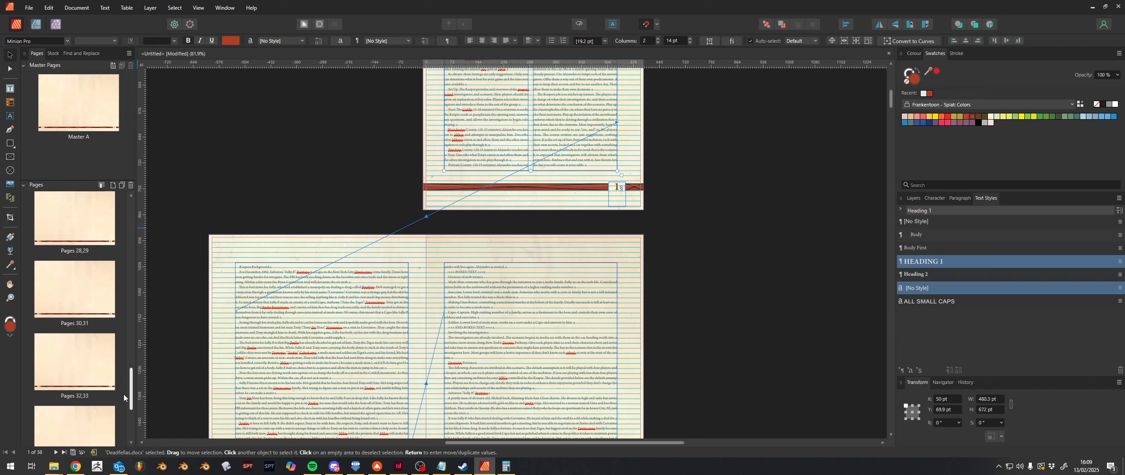
left_click(64, 418, "shift")
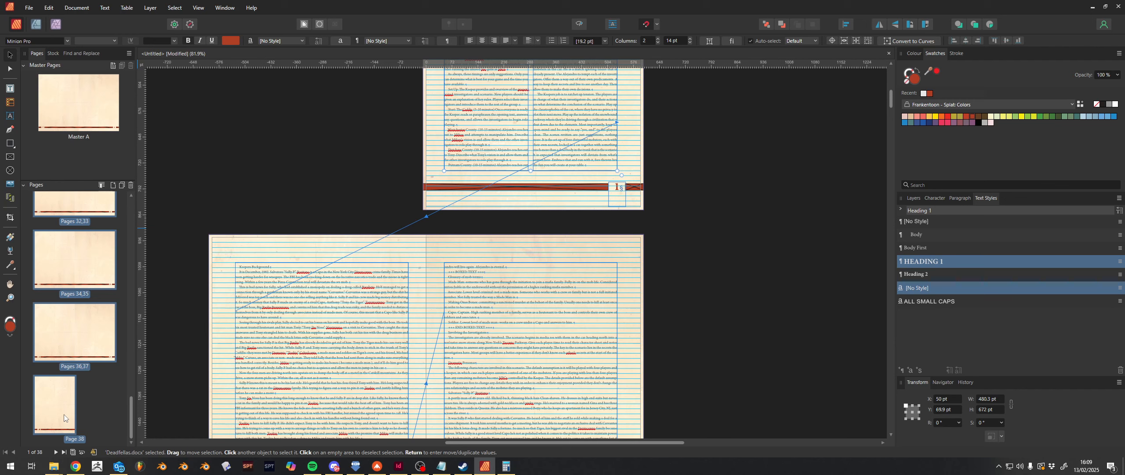
left_click(130, 185)
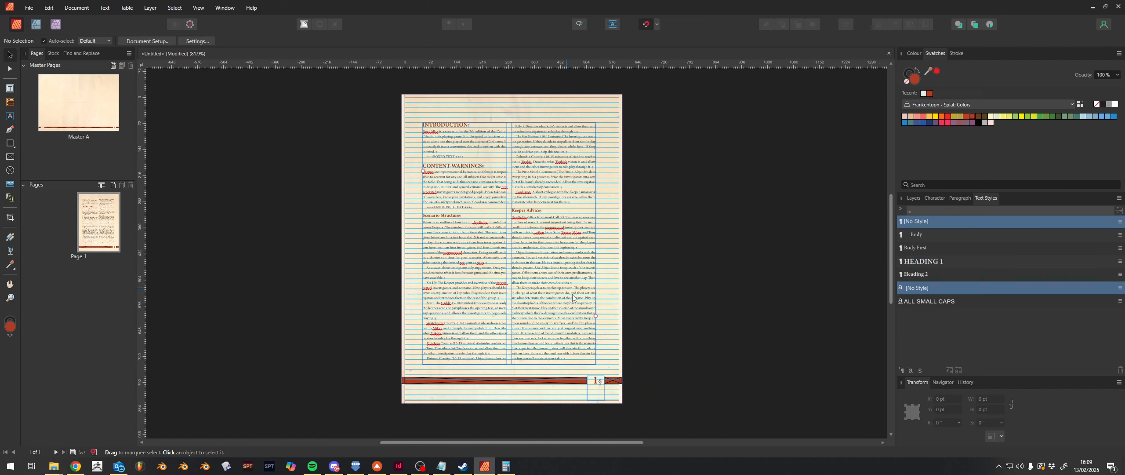
Step: Autoflow the overflowing text from the page 1 text frame onto new pages
left_click(592, 322)
left_click(596, 316)
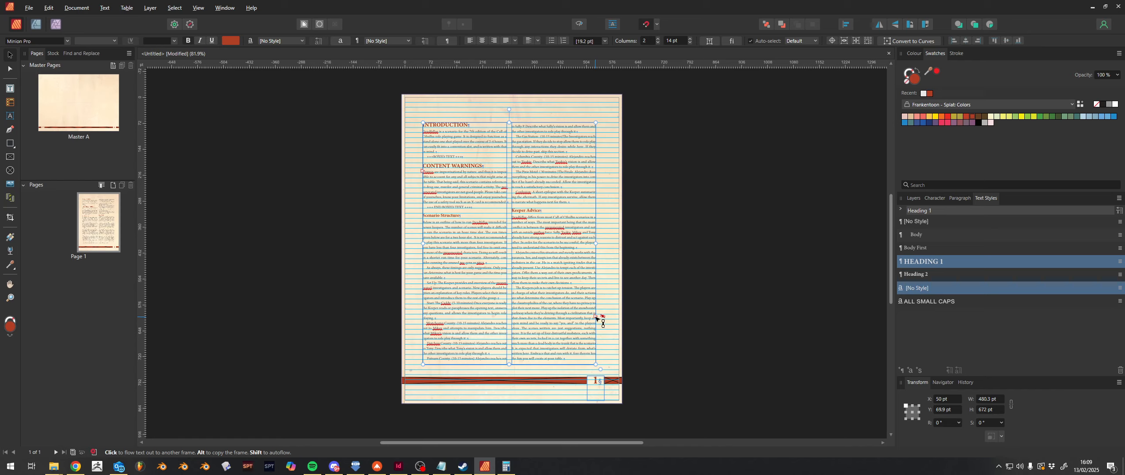
left_click(596, 318, "shift")
Step: Examine the flowed spreads and how the last lines of the page 1 columns sit above the footer band
scroll(597, 299, "up", 10)
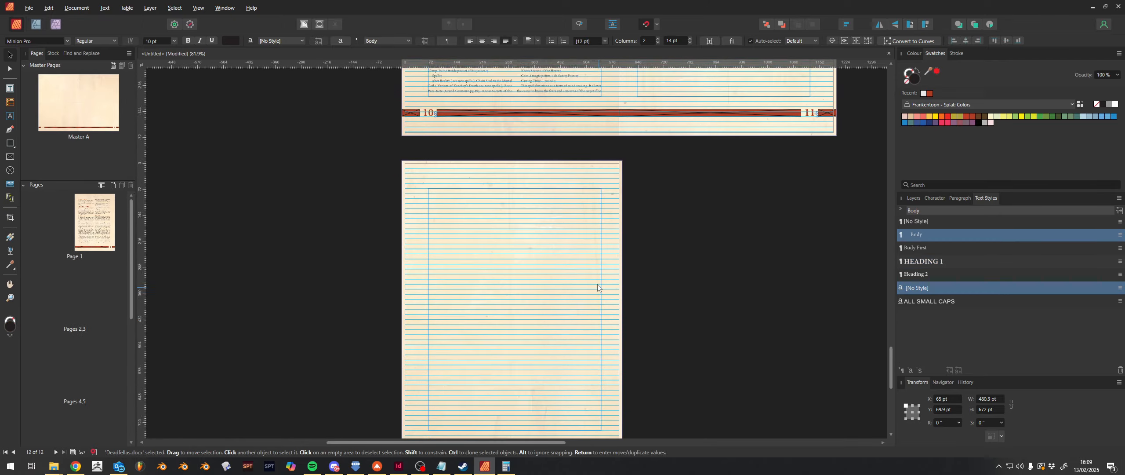
scroll(605, 267, "up", 15)
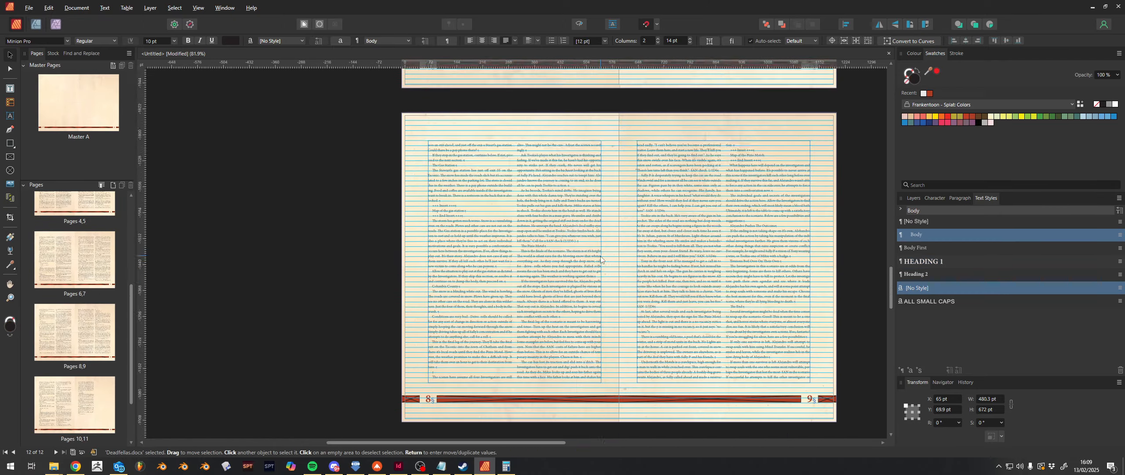
scroll(596, 272, "up", 5)
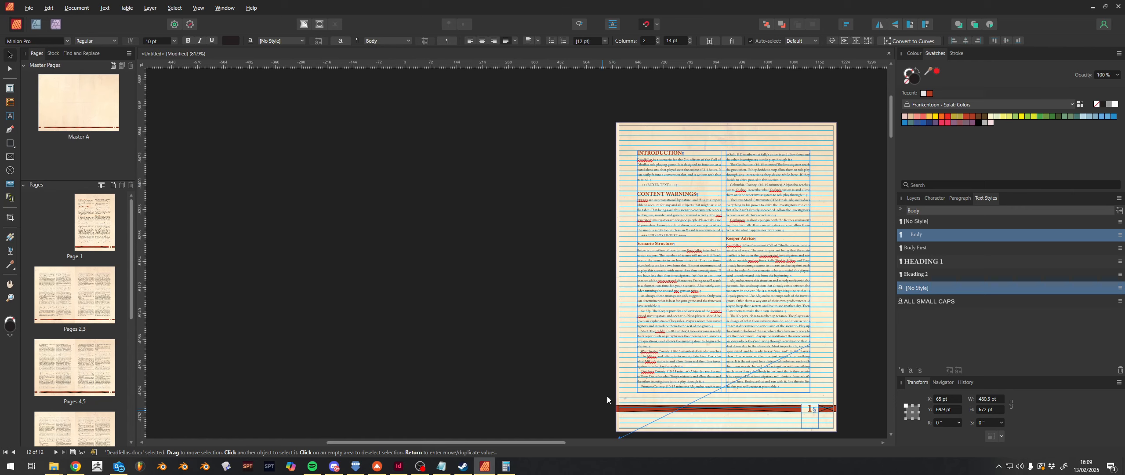
left_click_drag(532, 443, 639, 460)
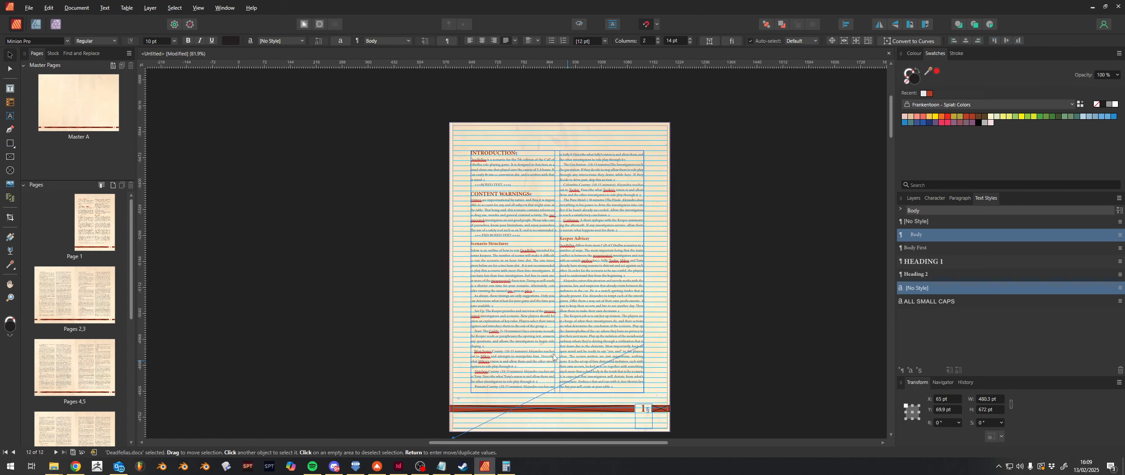
scroll(553, 356, "down", 1)
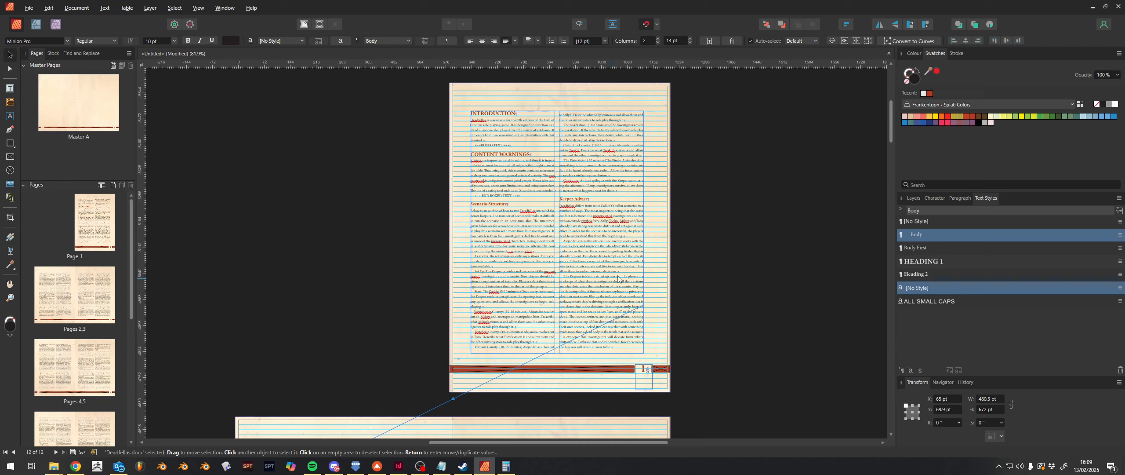
scroll(683, 273, "down", 1)
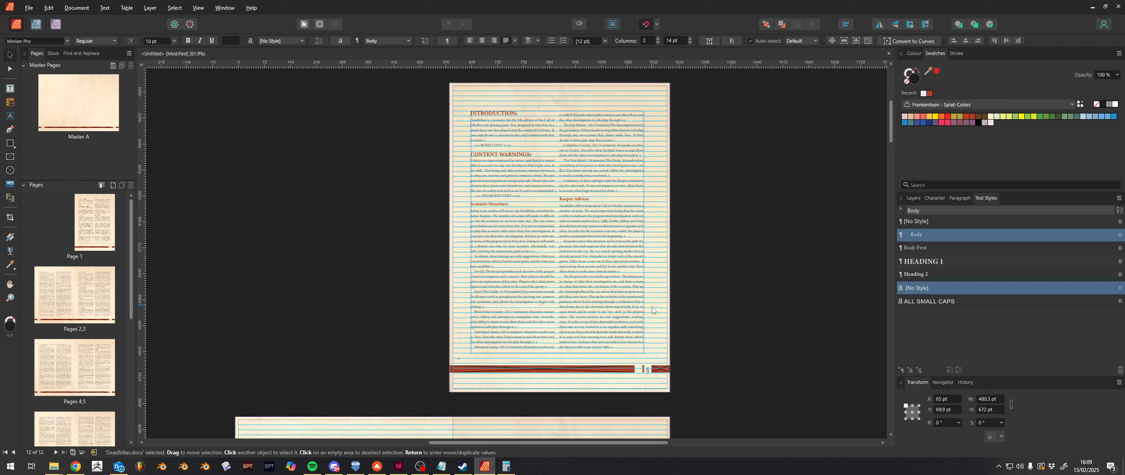
scroll(651, 319, "up", 8, "ctrl")
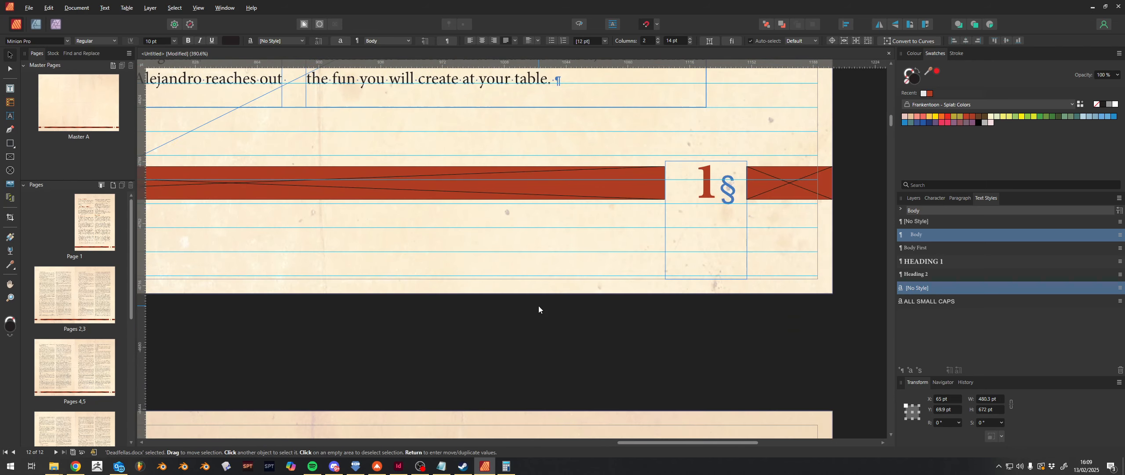
scroll(538, 306, "down", 1)
scroll(539, 302, "down", 1)
scroll(540, 300, "down", 3, "ctrl")
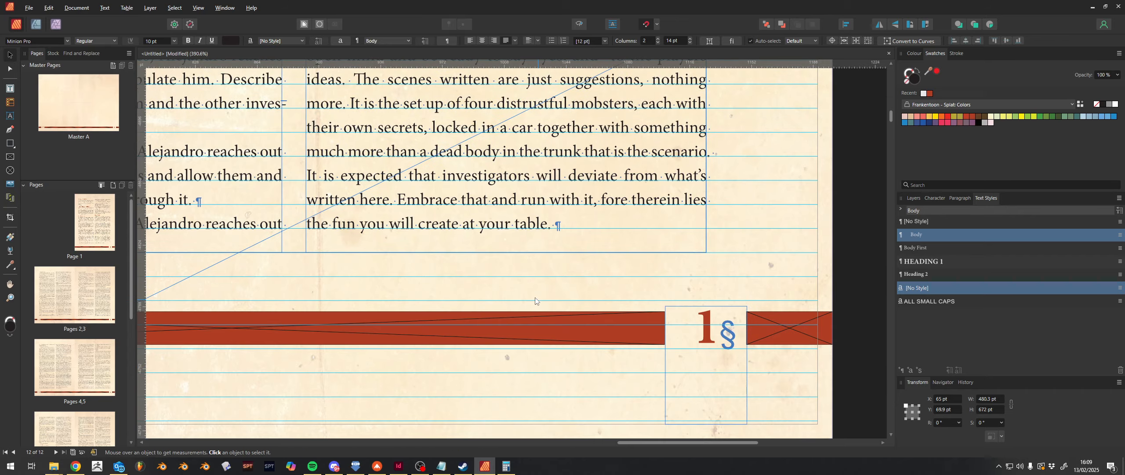
scroll(526, 291, "down", 1, "ctrl")
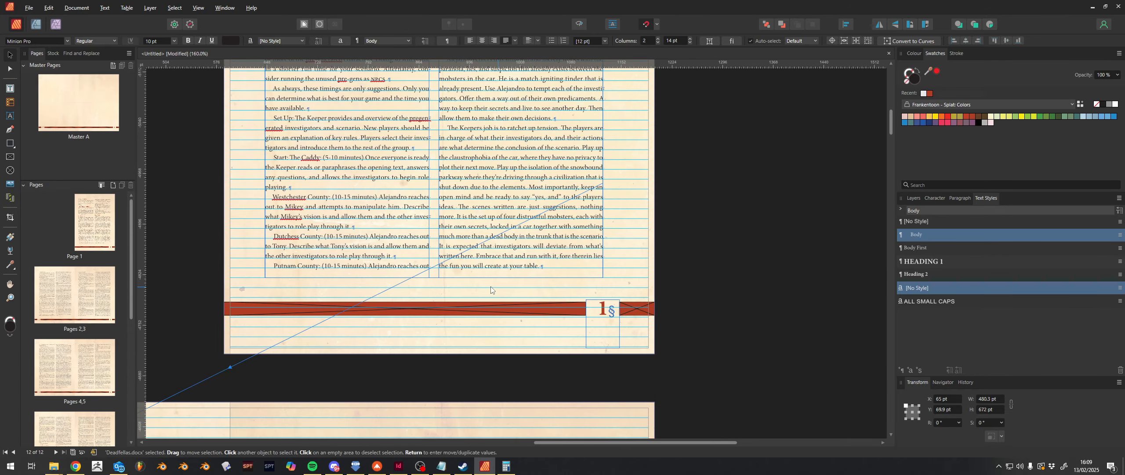
Step: Extend the lower edge of the page 1 text frame to a height of about 672.3 pt
left_click(399, 269)
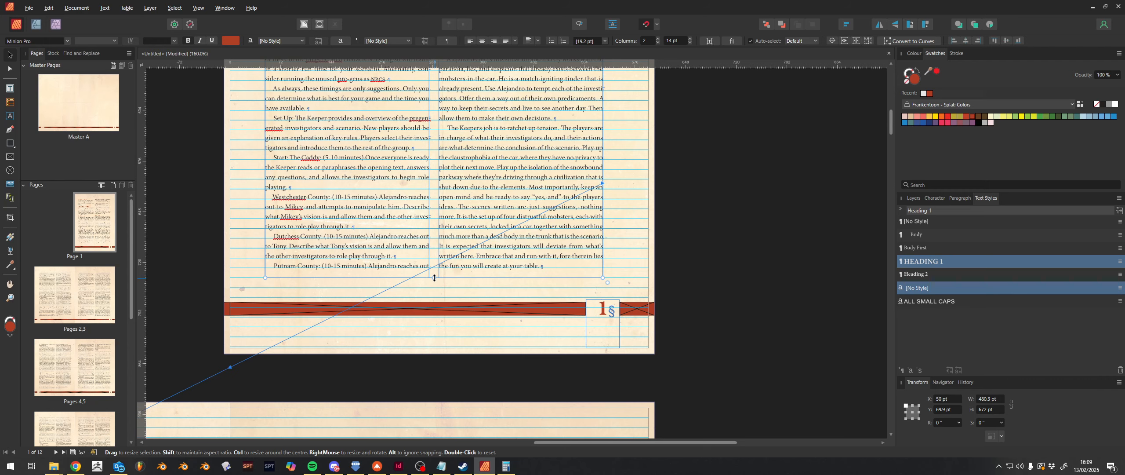
left_click_drag(434, 278, 431, 281)
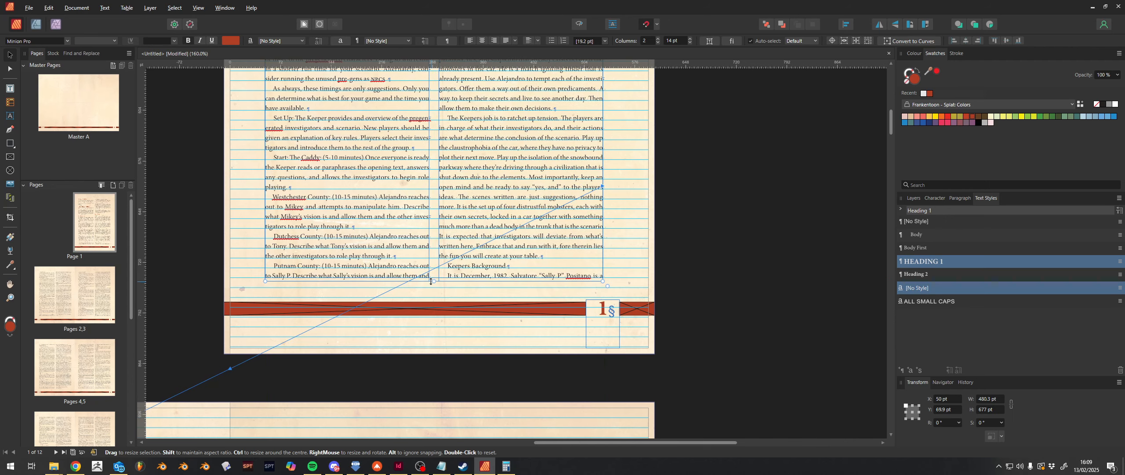
scroll(422, 341, "up", 2)
scroll(422, 339, "up", 8)
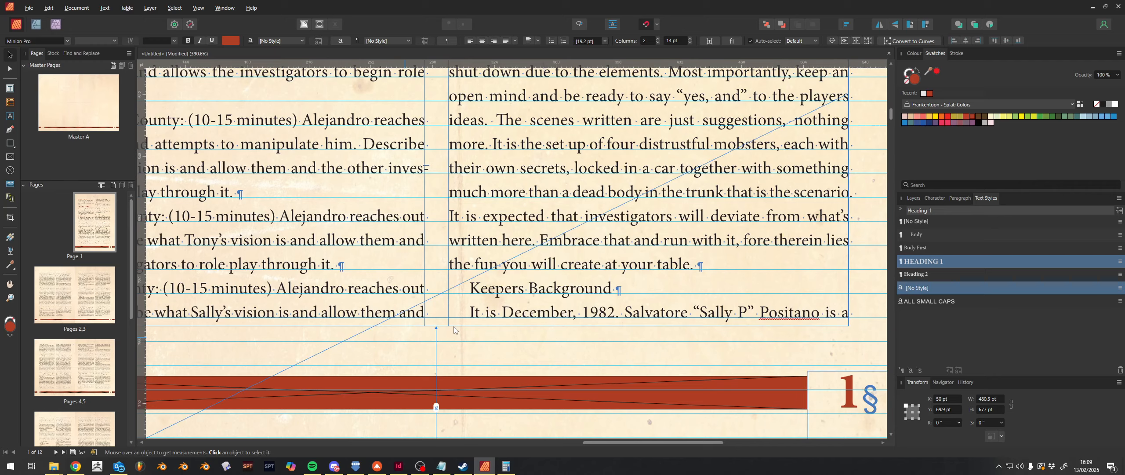
left_click_drag(432, 324, 432, 308)
scroll(421, 328, "up", 7)
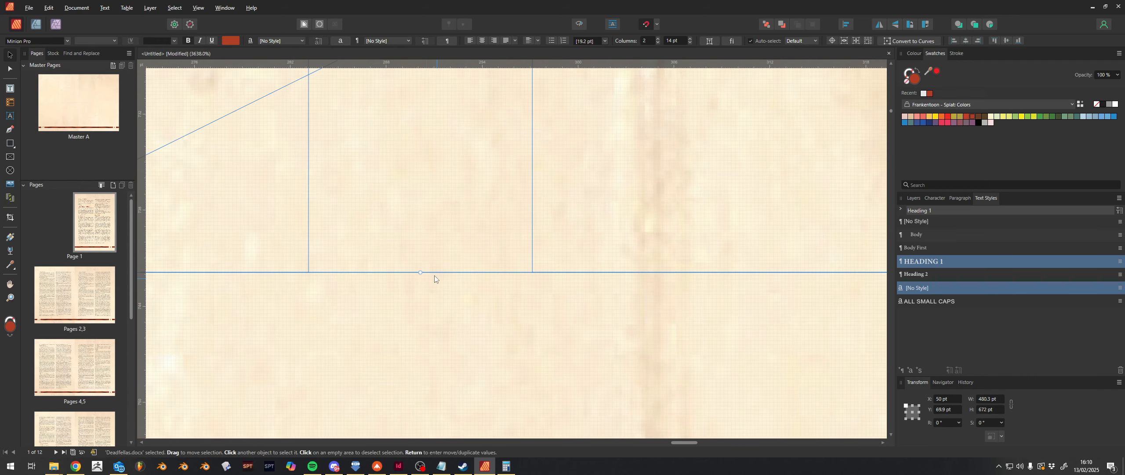
left_click_drag(420, 275, 420, 277)
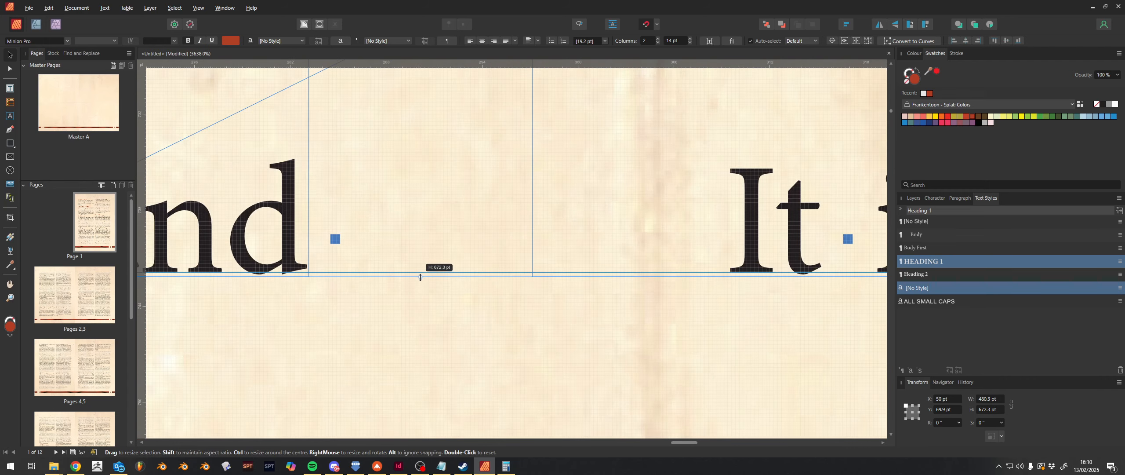
Step: Delete the pages from the 2,3 spread through page 12, keeping only page 1
scroll(422, 280, "down", 7)
scroll(467, 285, "down", 15)
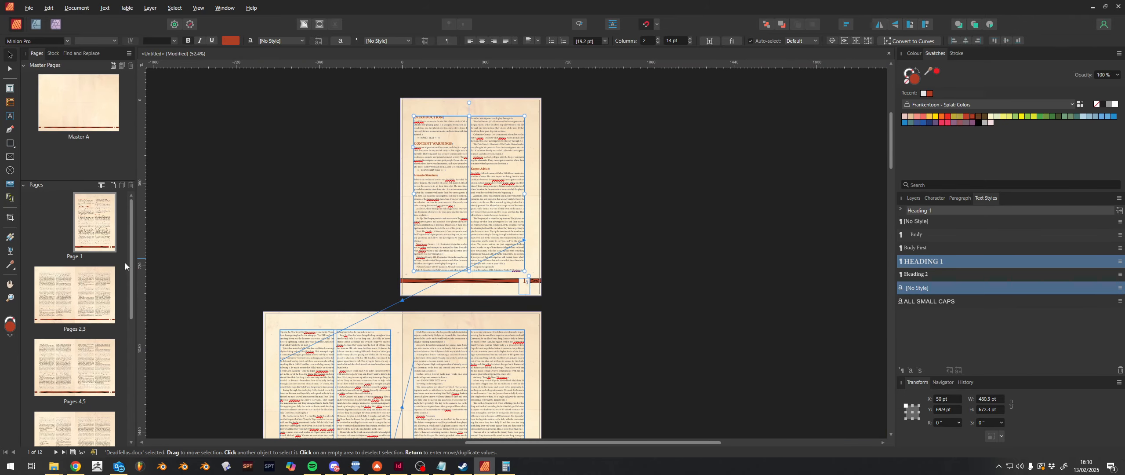
scroll(70, 374, "down", 5)
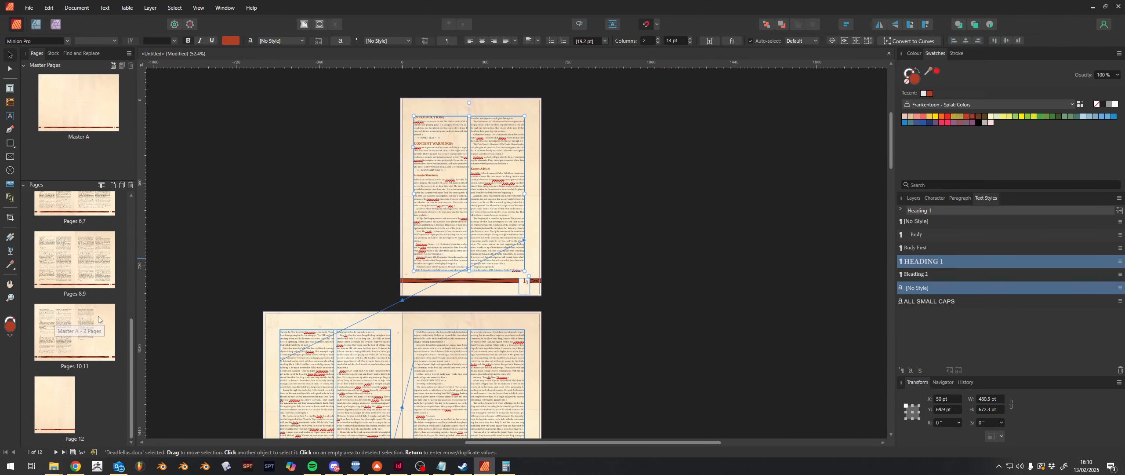
left_click(65, 415, "shift")
left_click(131, 184)
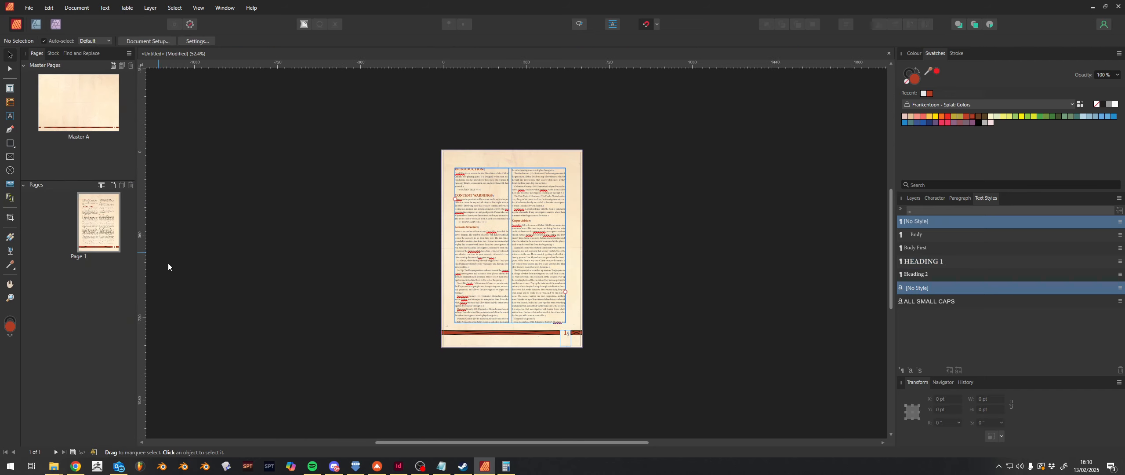
Step: Autoflow the overflowing text from the resized page 1 text frame onto newly generated pages
left_click(549, 287)
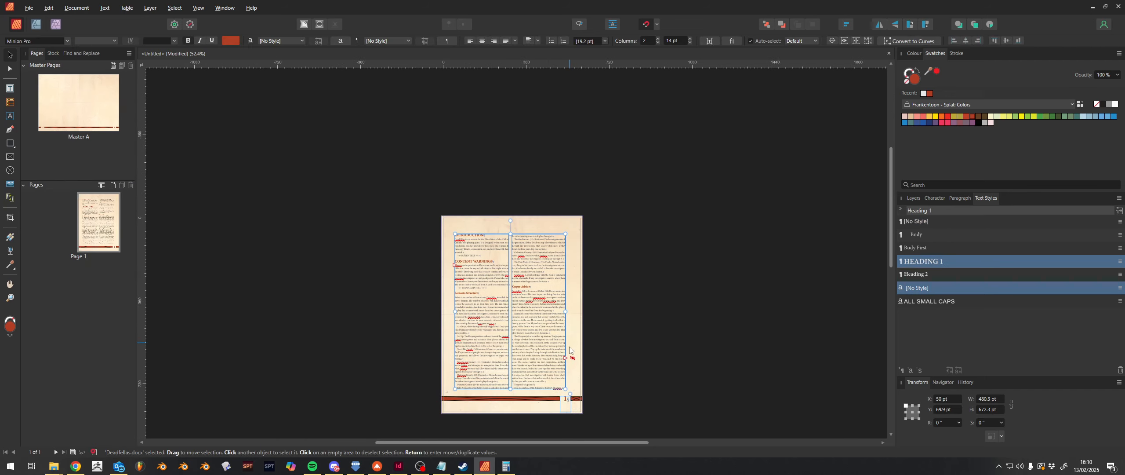
scroll(550, 363, "up", 5)
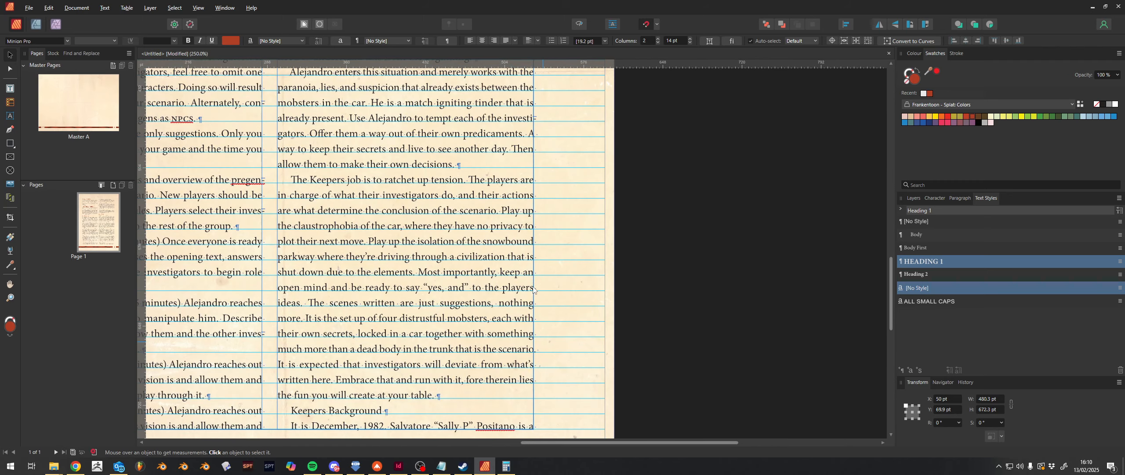
left_click(540, 282)
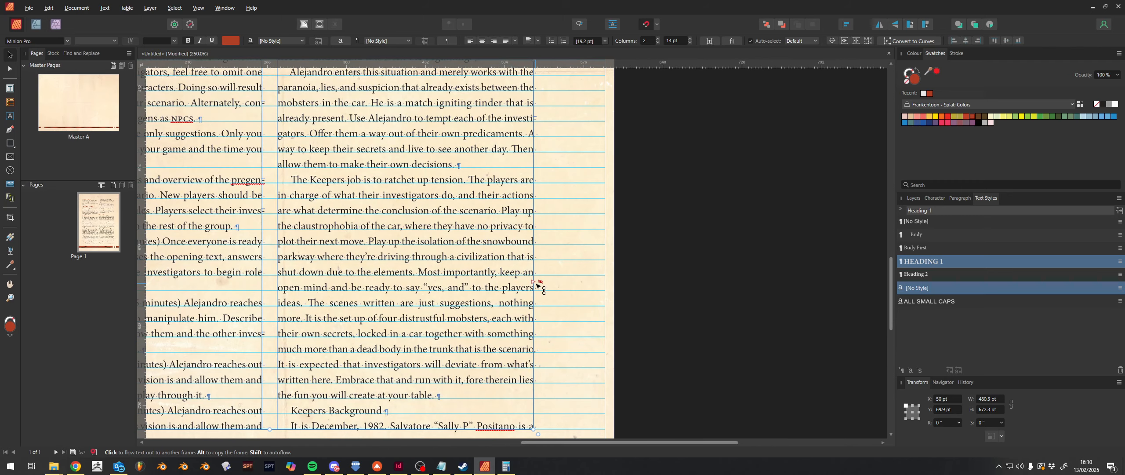
left_click(534, 282, "shift")
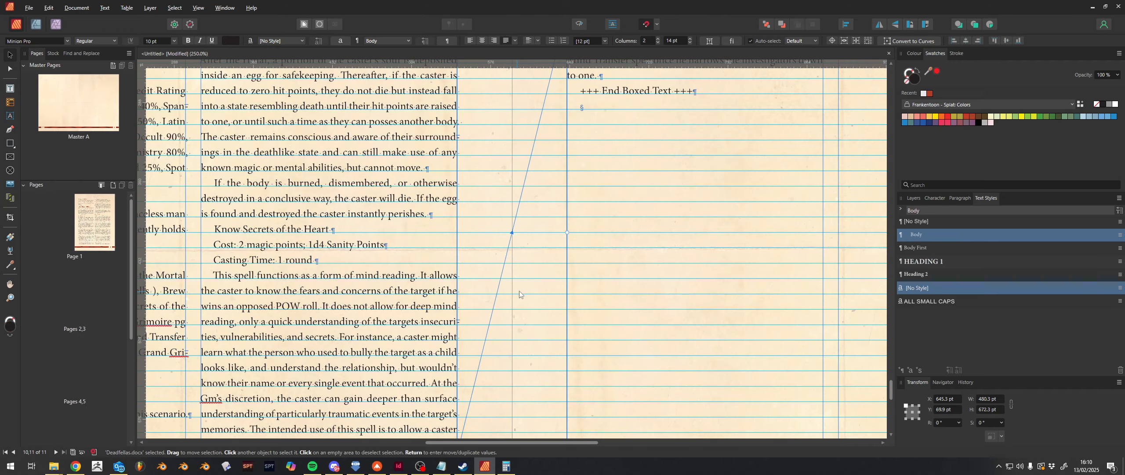
Step: Review the reflowed spreads and read through page 1, checking its column endings, headings and boxed-text markers
scroll(467, 321, "down", 3)
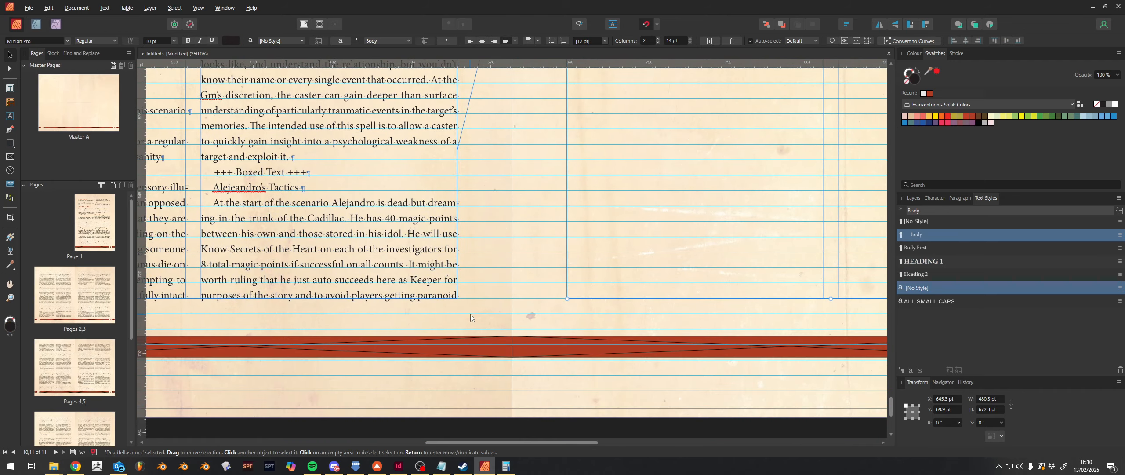
scroll(477, 310, "down", 6)
scroll(483, 304, "up", 20)
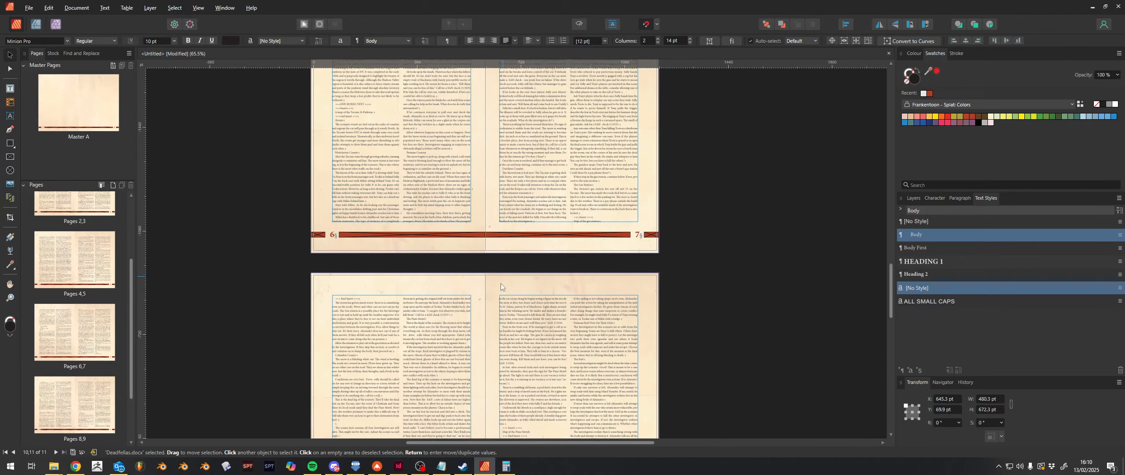
scroll(504, 276, "up", 10)
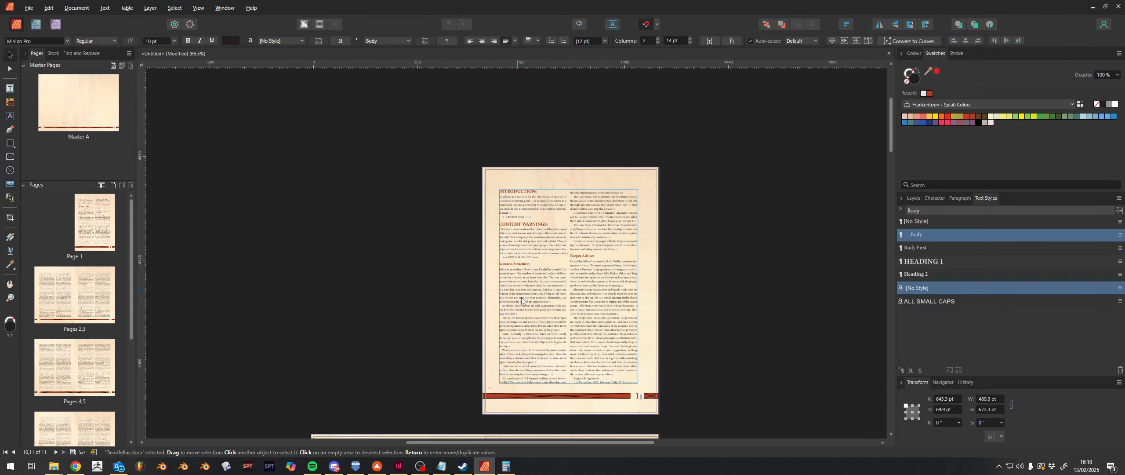
scroll(568, 334, "up", 5)
scroll(568, 331, "up", 4)
scroll(568, 331, "down", 2)
scroll(568, 331, "up", 1)
scroll(569, 306, "down", 3)
scroll(569, 305, "down", 3)
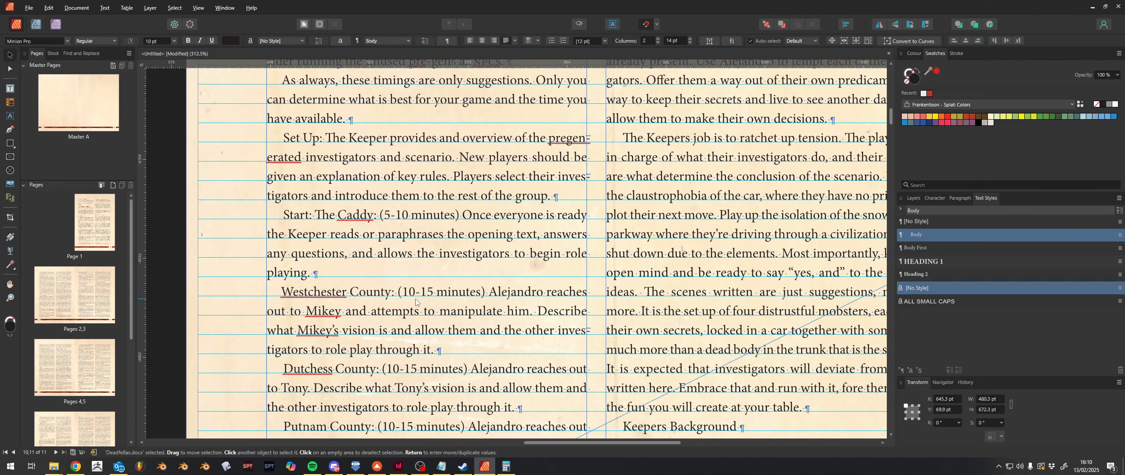
scroll(424, 265, "up", 2)
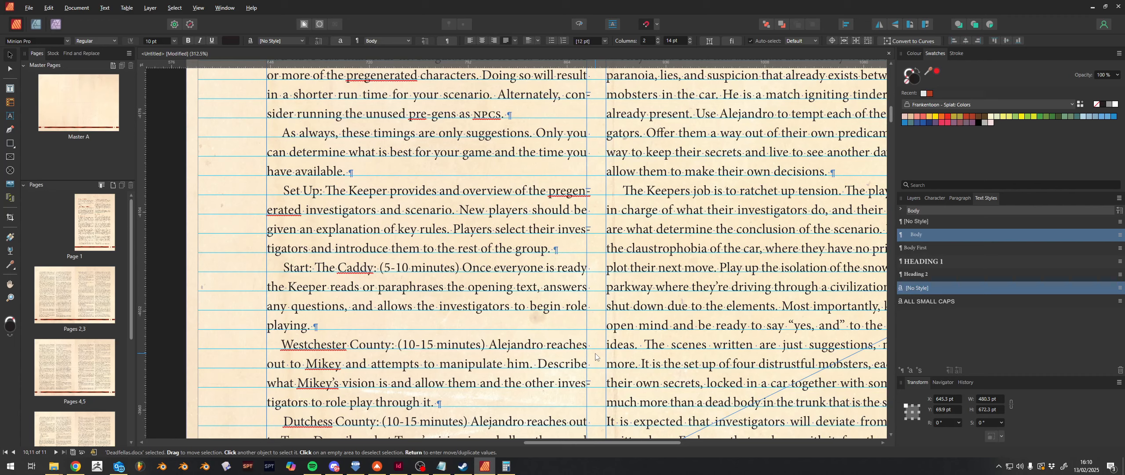
scroll(598, 351, "down", 5)
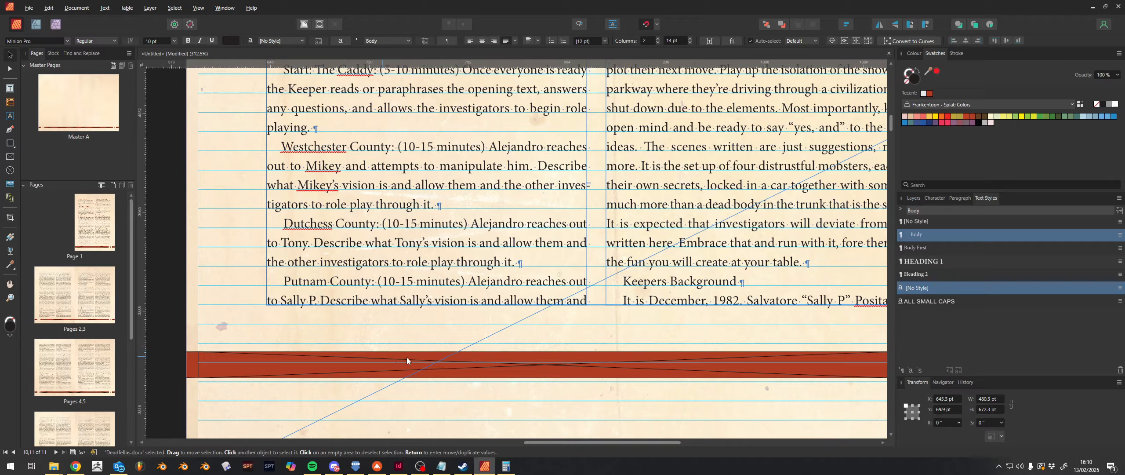
scroll(439, 364, "up", 7)
scroll(489, 373, "up", 3)
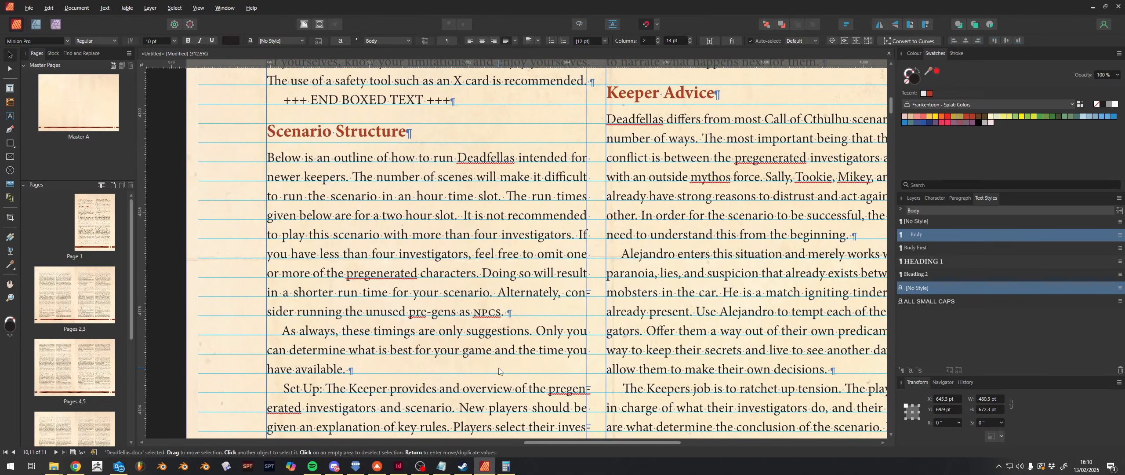
scroll(494, 374, "up", 5)
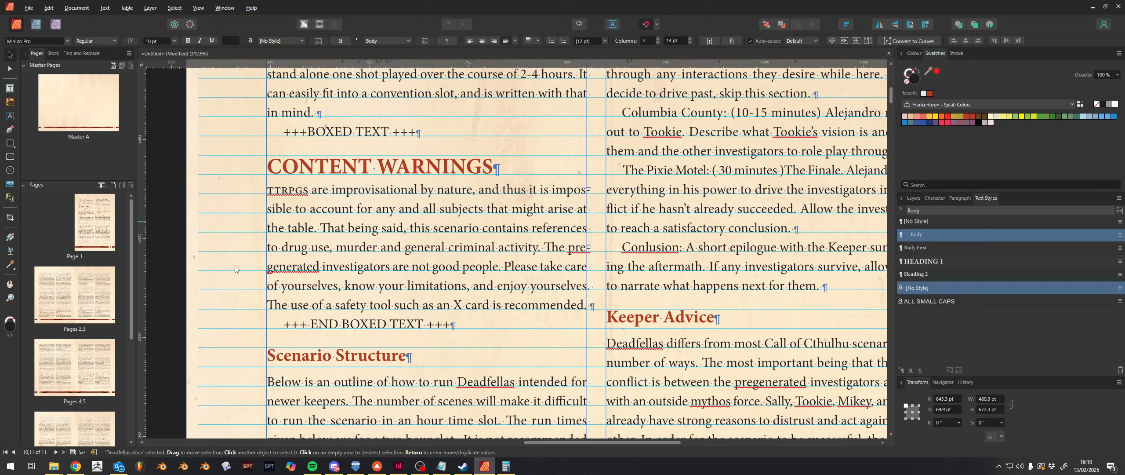
Step: Delete the "+++BOXED TEXT +++" marker line above the Content Warnings heading on page 1
double_click(376, 247)
left_click(376, 248)
left_click(376, 247)
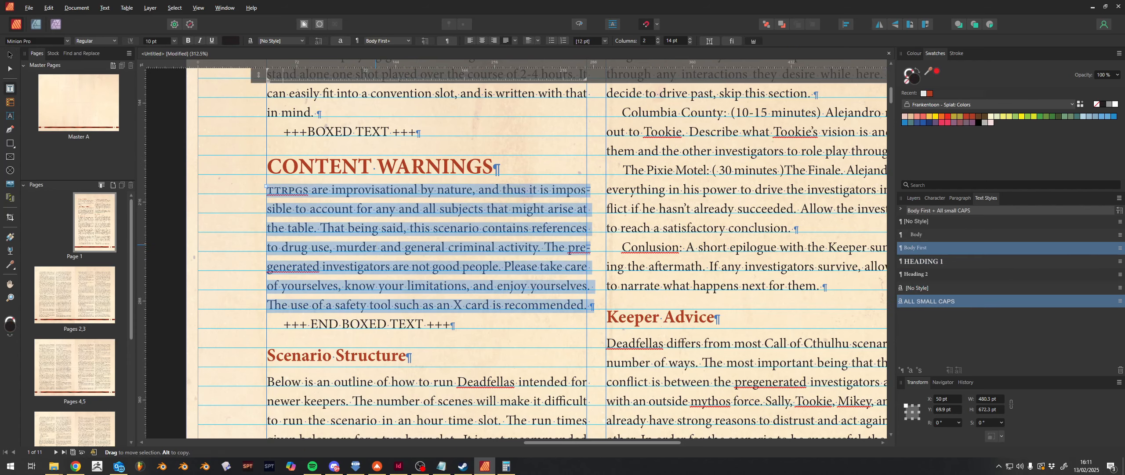
left_click(376, 247)
left_click(329, 122)
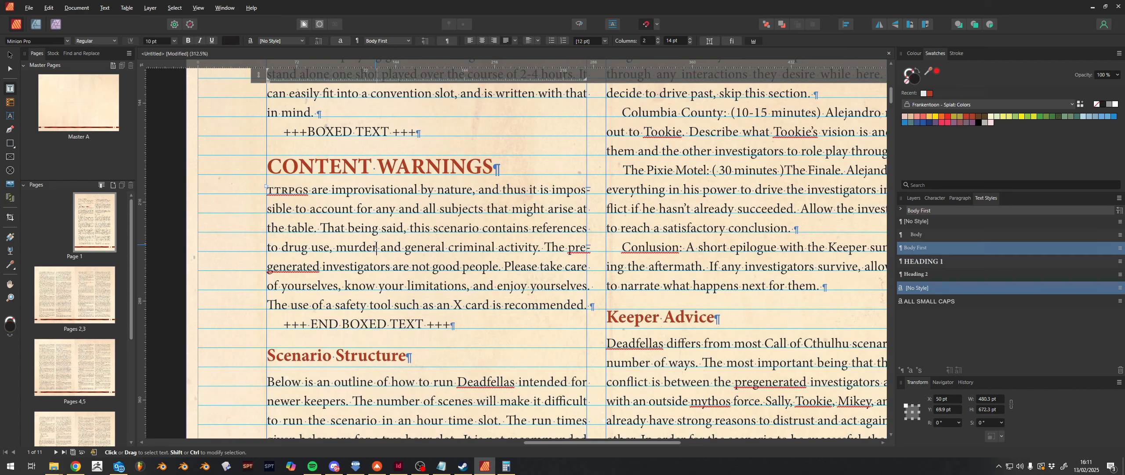
triple_click(329, 122)
triple_click(333, 124)
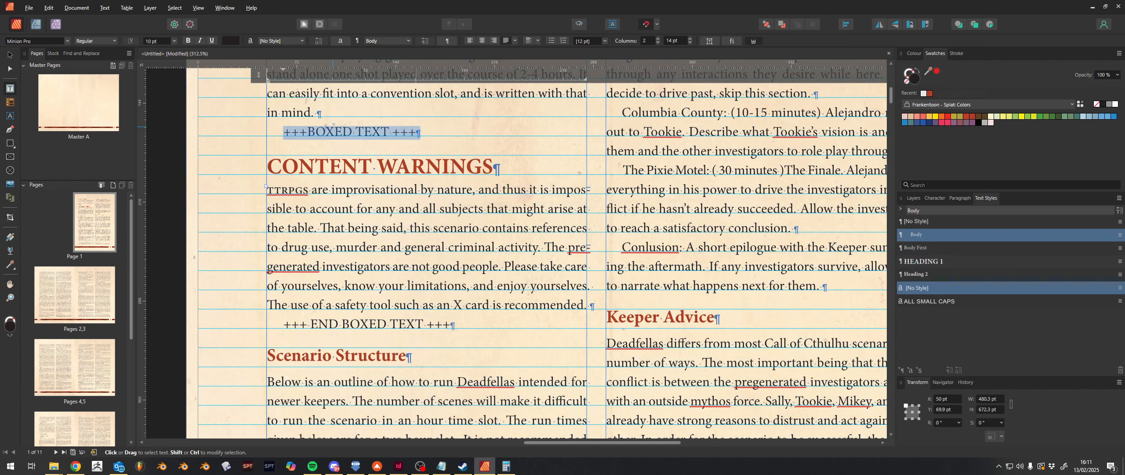
key("BackSpace")
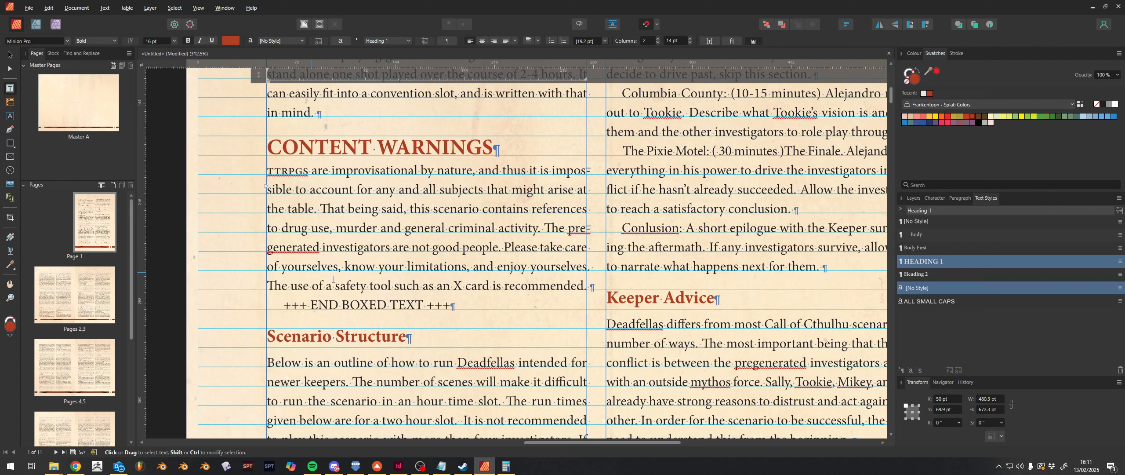
Step: Delete the "+++ END BOXED TEXT +++" marker line above the Scenario Structure heading on page 1
triple_click(349, 301)
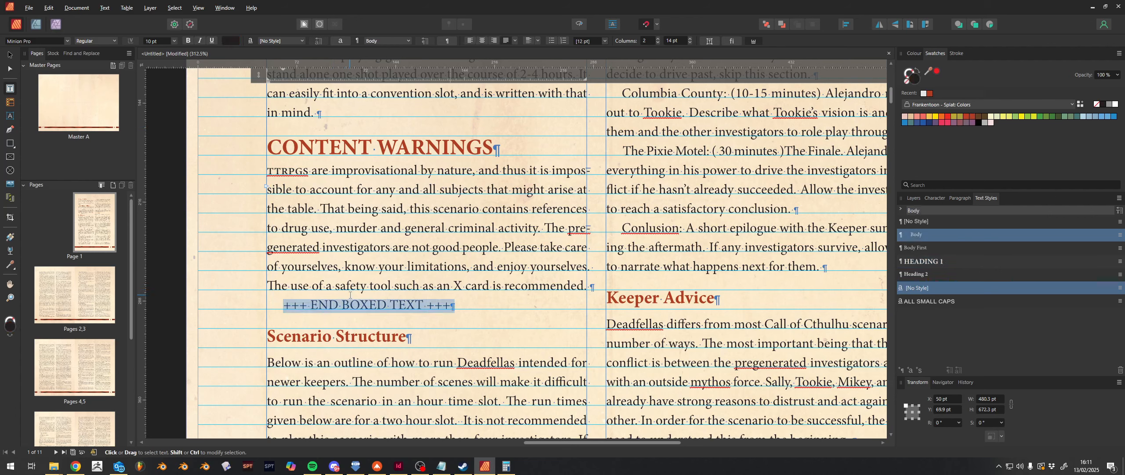
key("BackSpace")
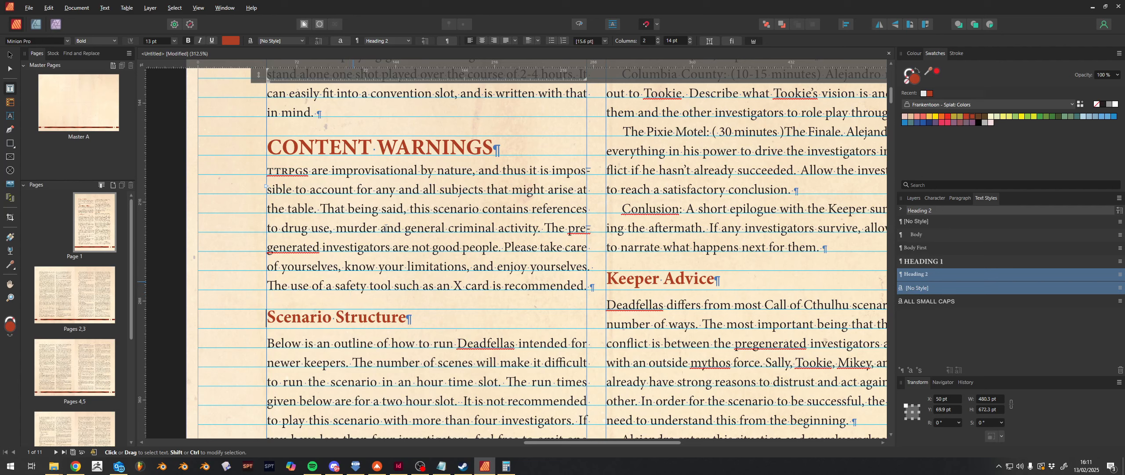
Step: Create a paragraph style named "boxed body", based on Body First, from the paragraph under the Content Warnings heading
triple_click(406, 214)
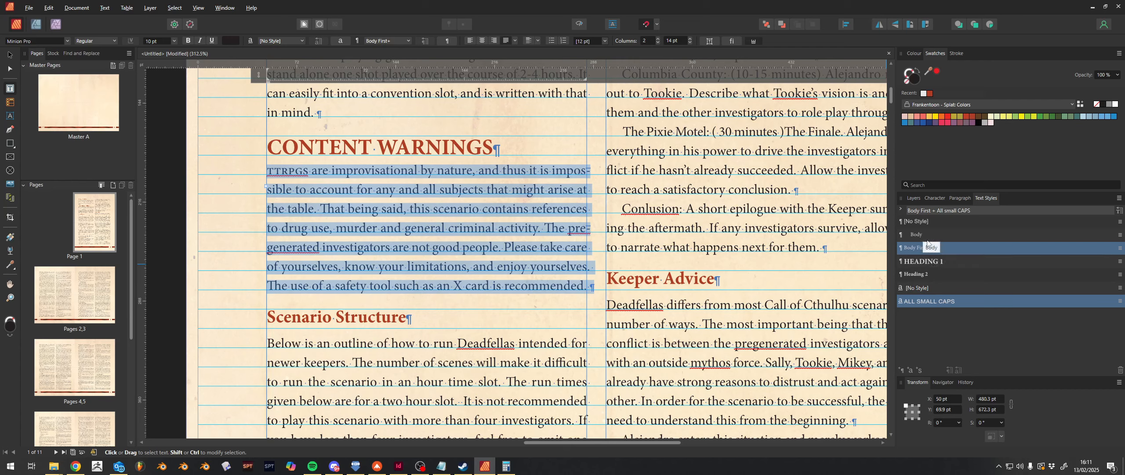
left_click(1118, 199)
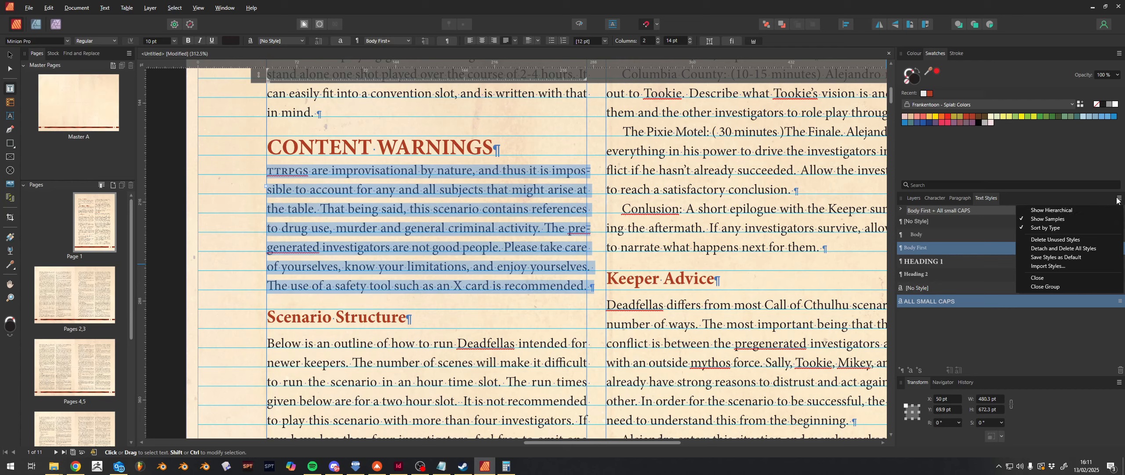
left_click(903, 369)
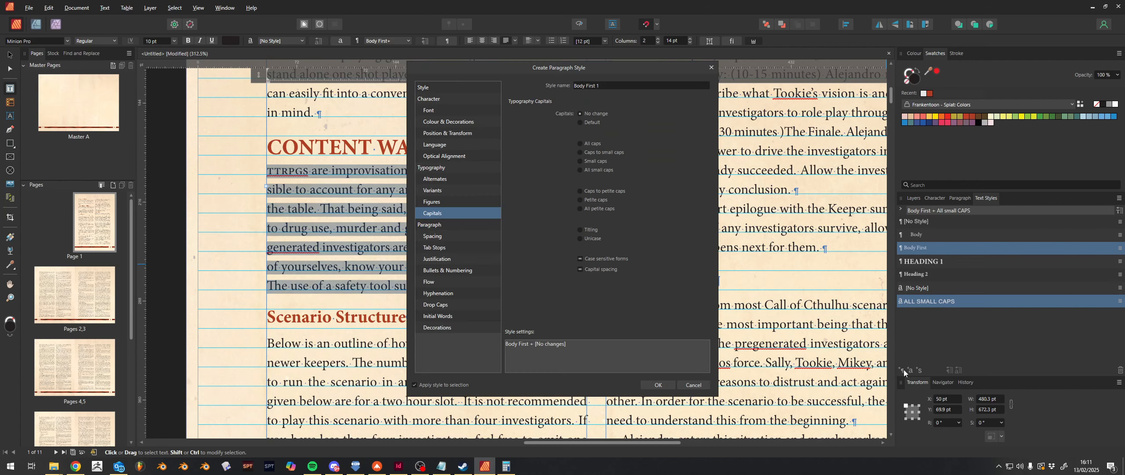
left_click(610, 85)
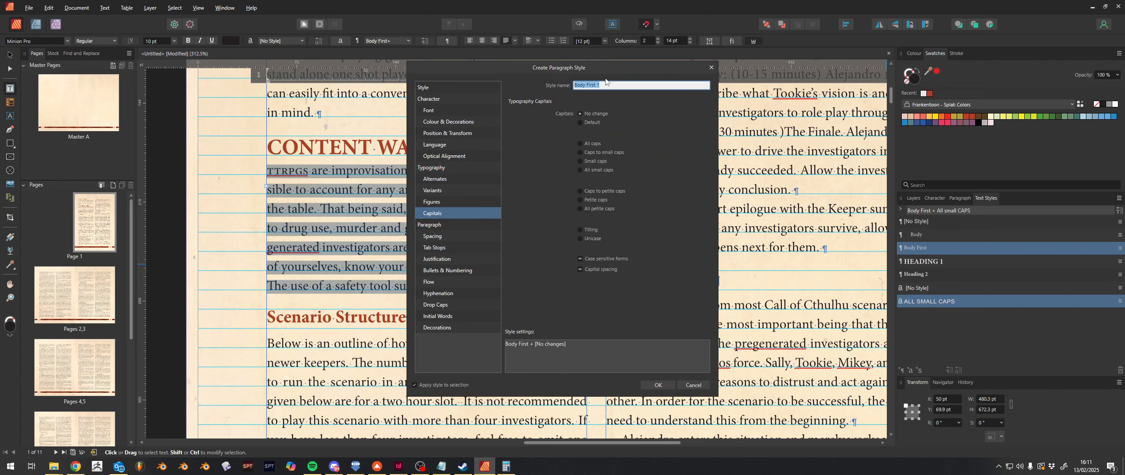
type("box")
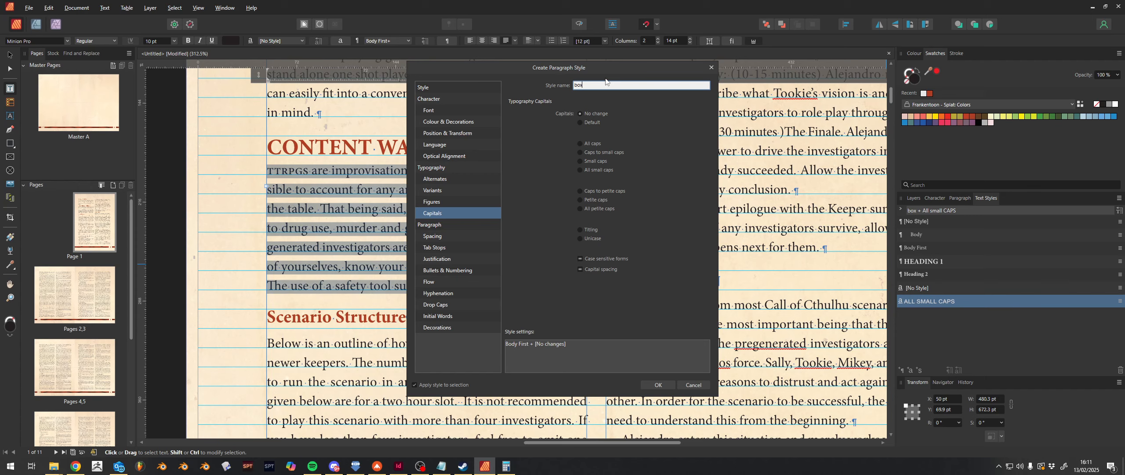
type("ed body")
left_click(443, 88)
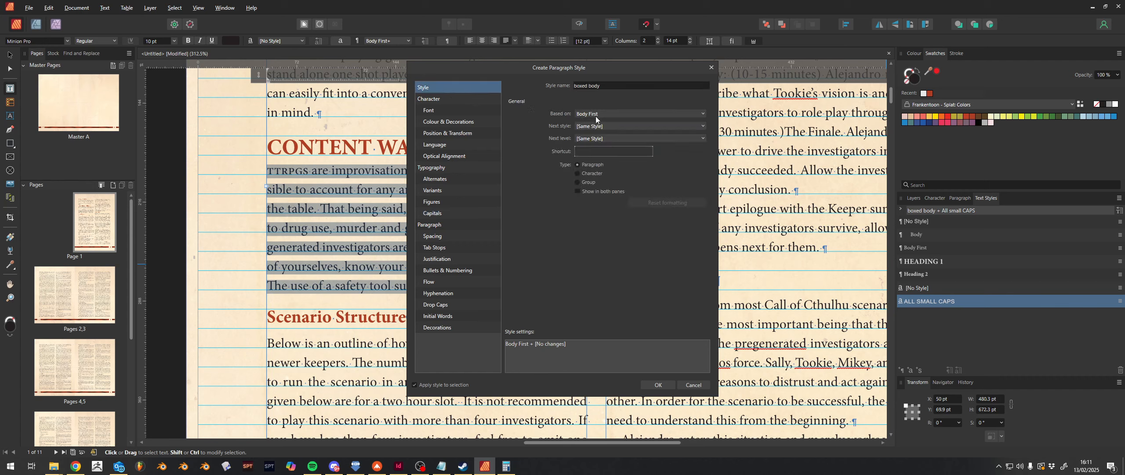
Step: Set the boxed body style's font family to Roboto Slab
left_click(457, 101)
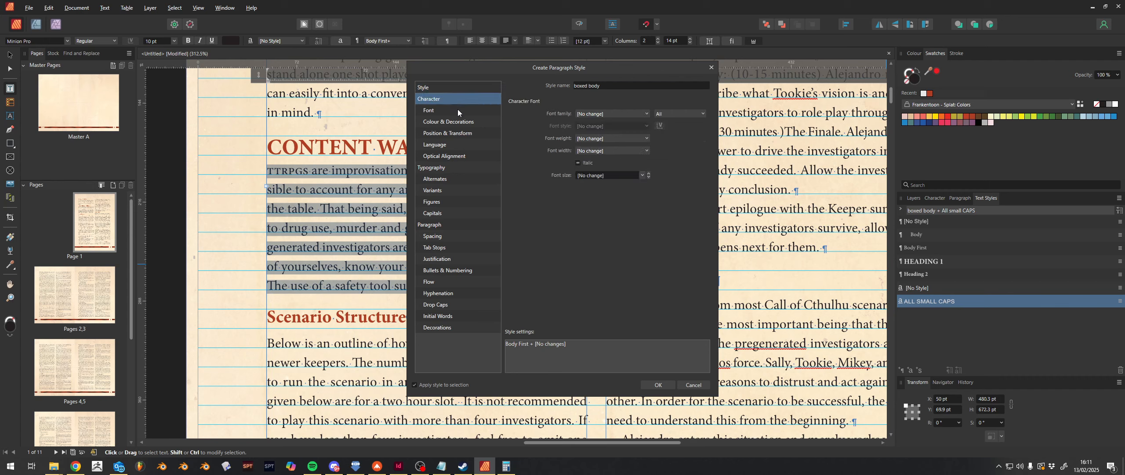
left_click(458, 112)
left_click(600, 115)
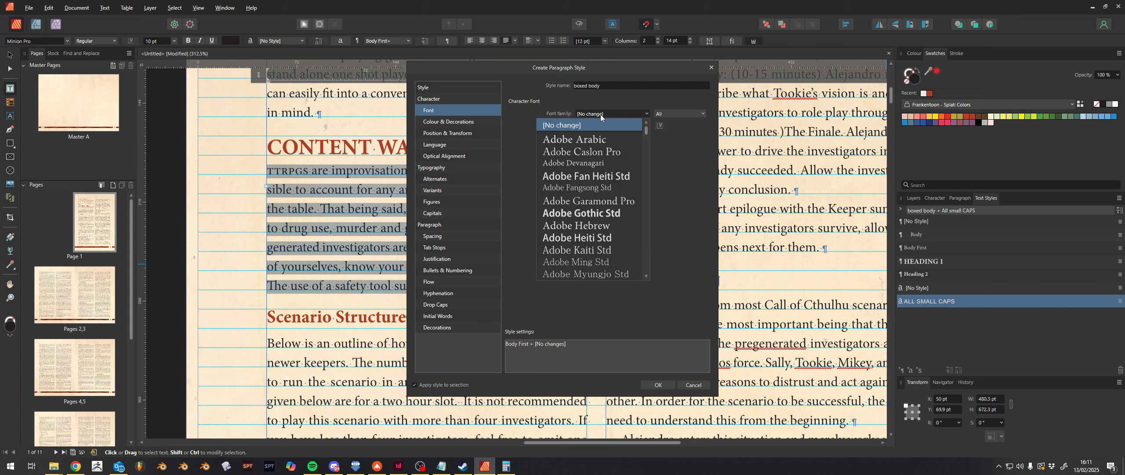
type("ro")
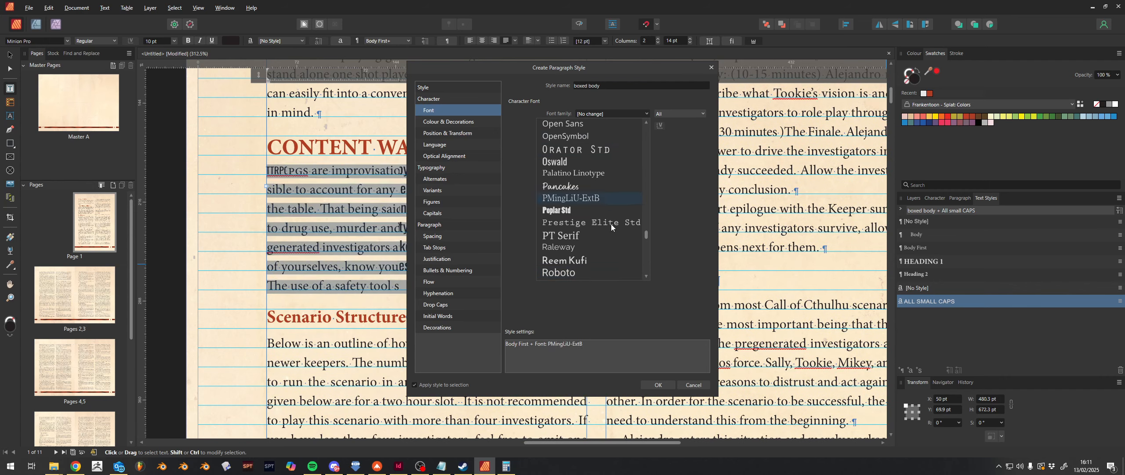
scroll(589, 266, "down", 1)
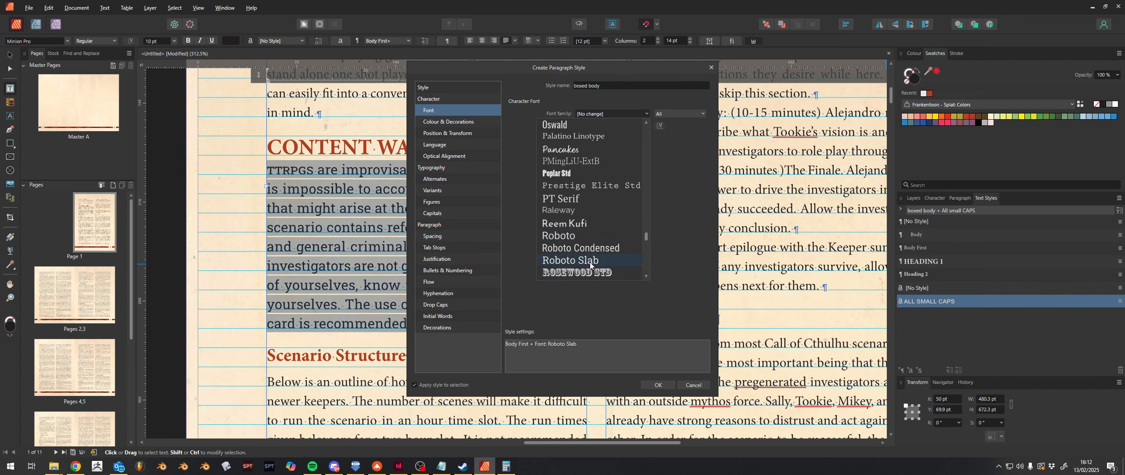
left_click(590, 263)
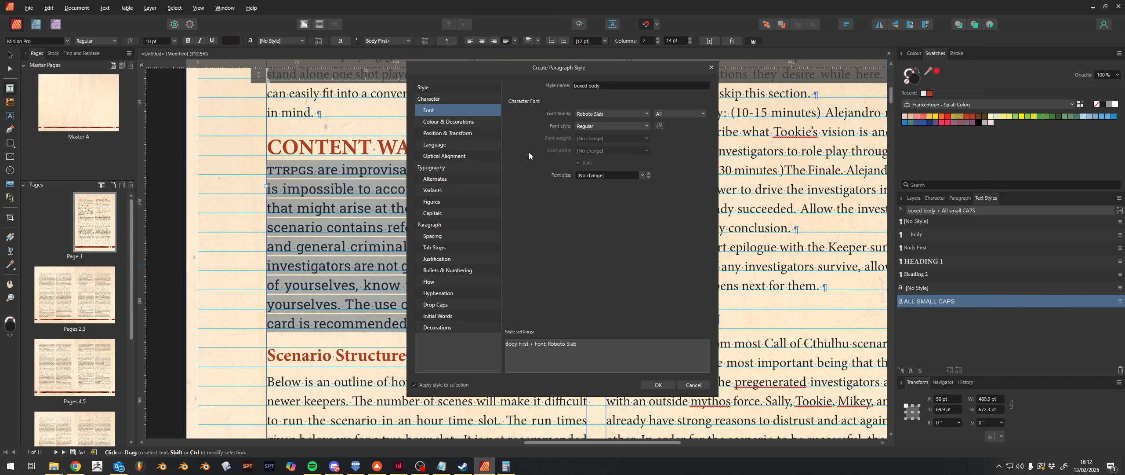
Step: Turn off baseline grid alignment in the boxed body style's paragraph spacing
left_click(456, 122)
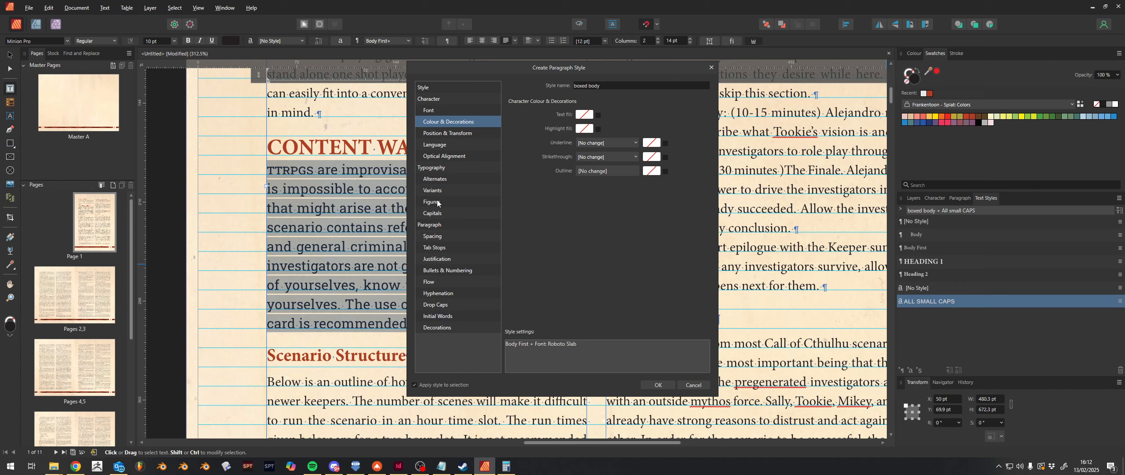
left_click(447, 237)
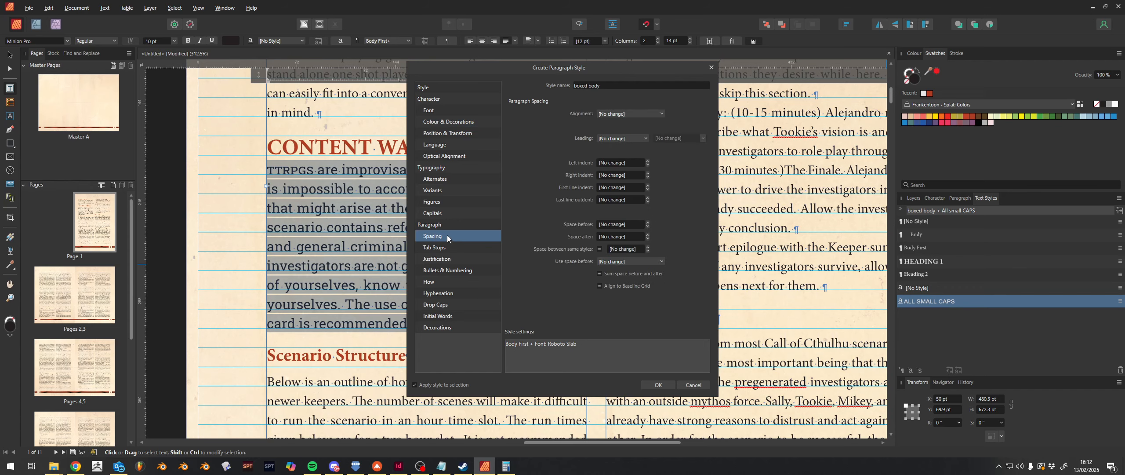
left_click(599, 286)
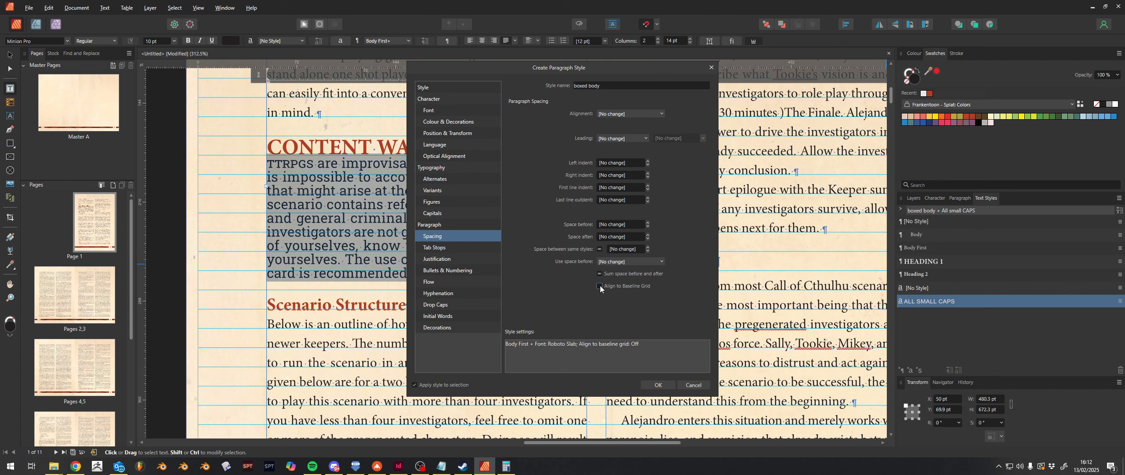
Step: Set the boxed body style's leading to Exactly 13 pt
left_click(435, 110)
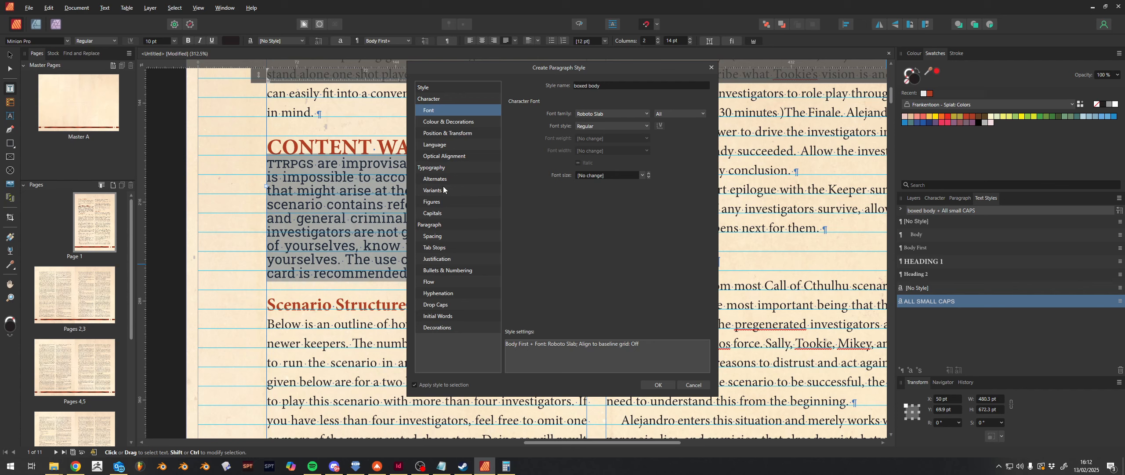
left_click(441, 237)
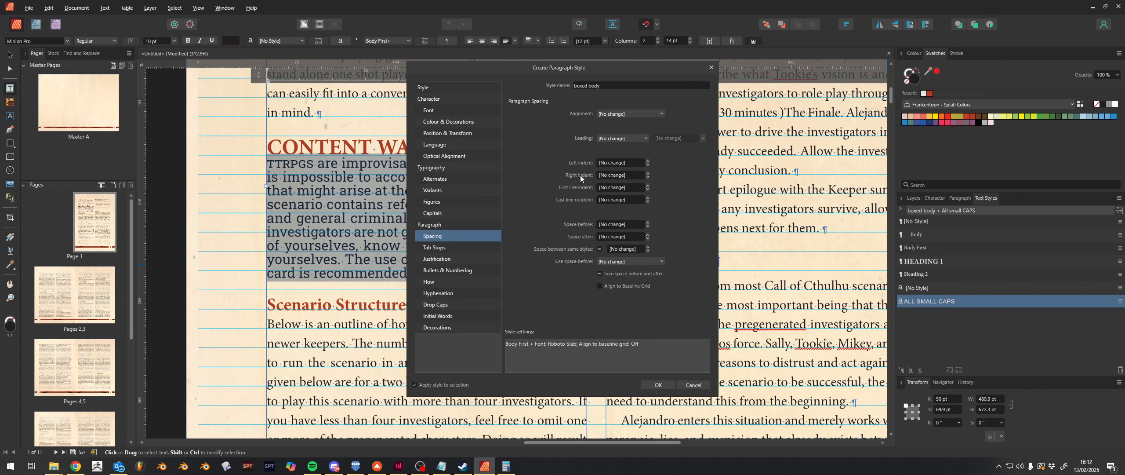
left_click(626, 139)
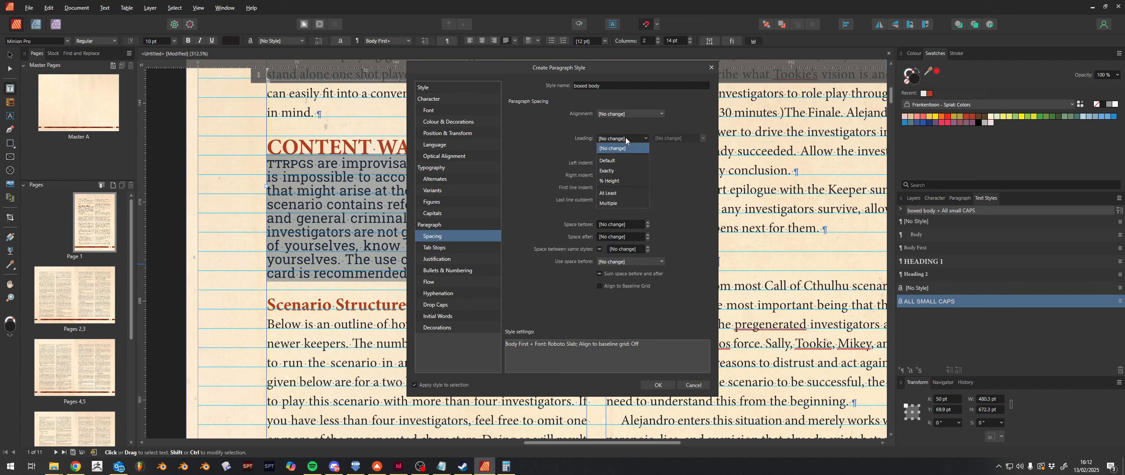
left_click(617, 181)
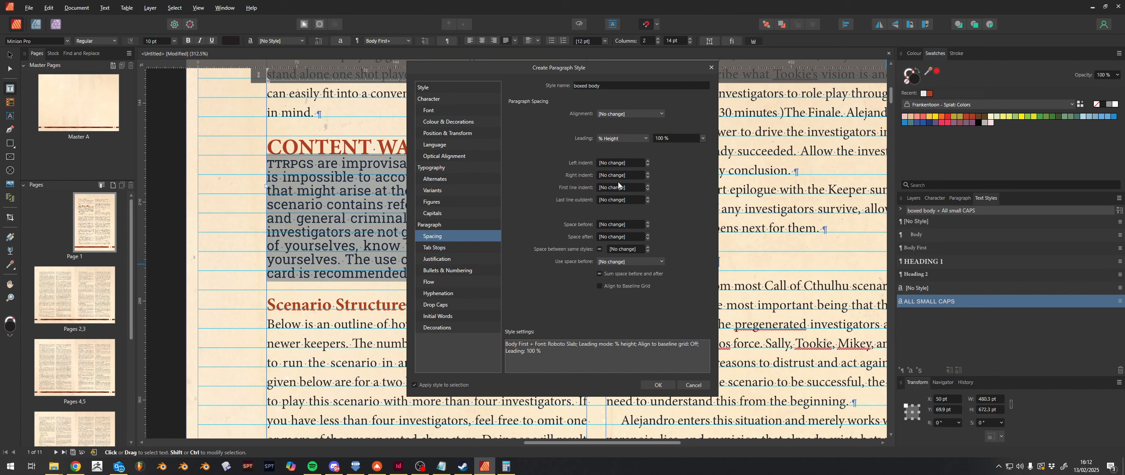
left_click(636, 139)
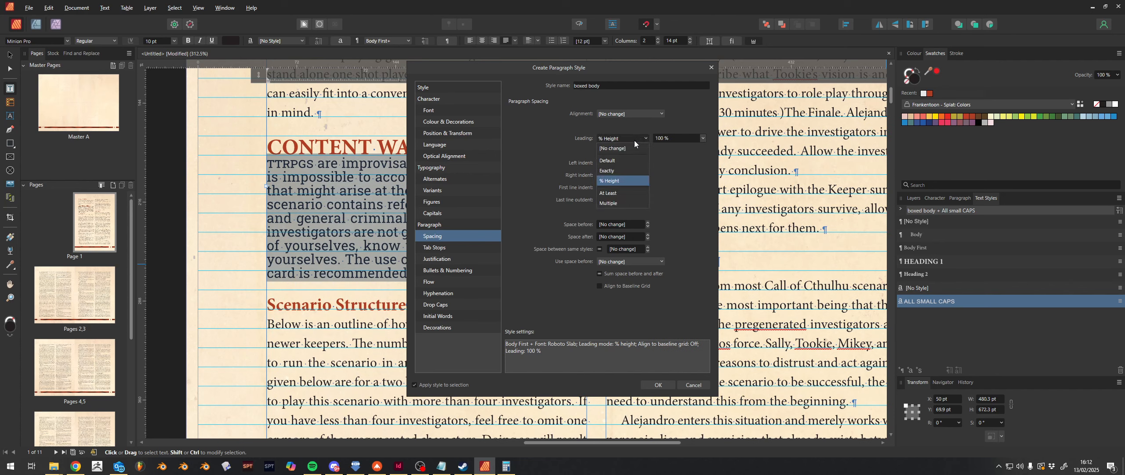
left_click(612, 170)
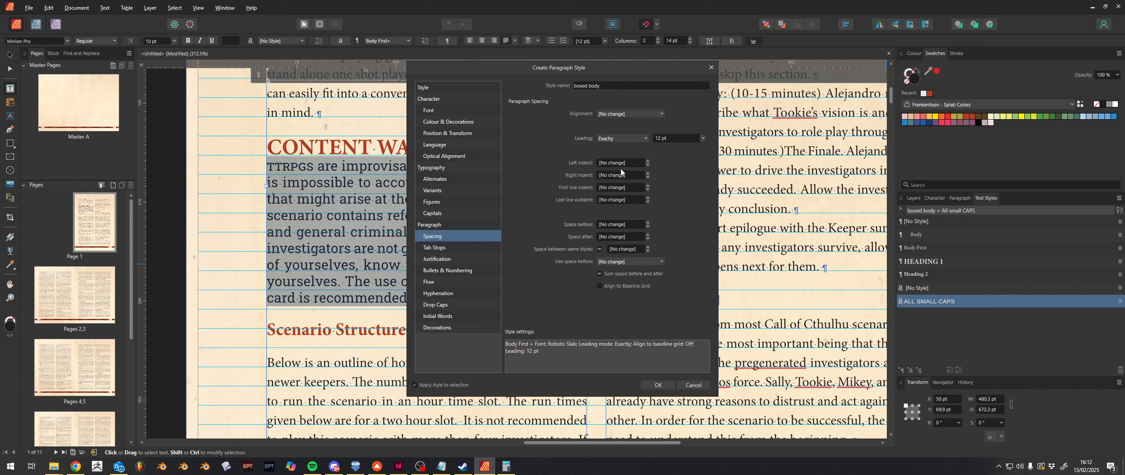
left_click(703, 139)
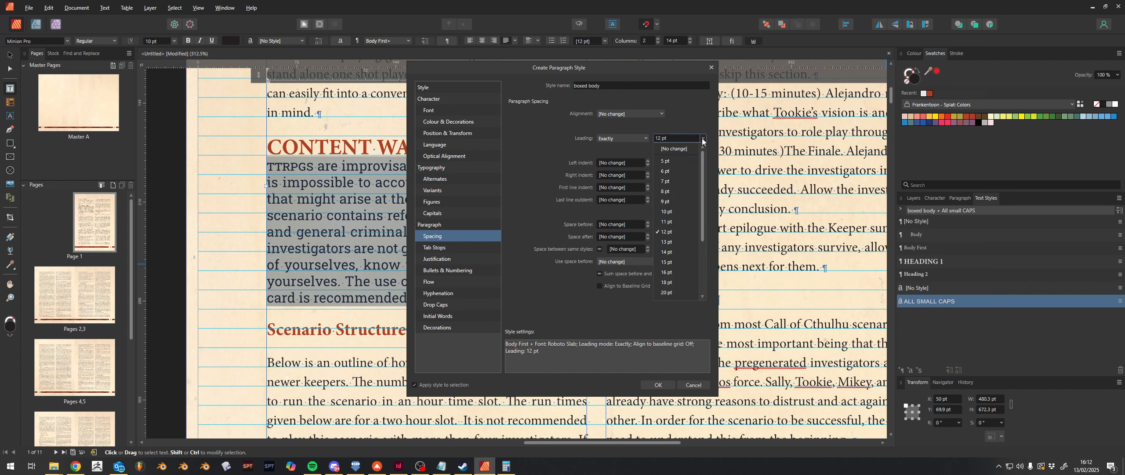
left_click(666, 242)
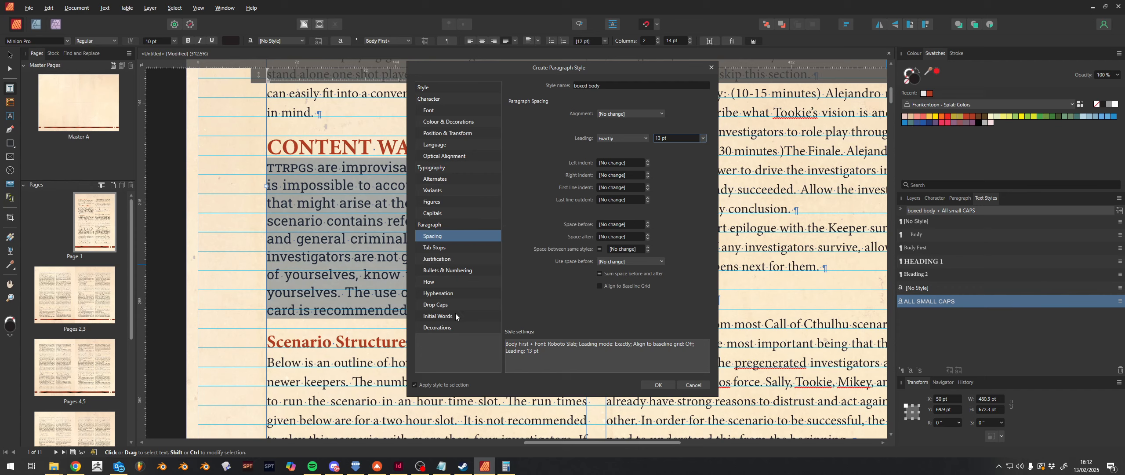
Step: Enable a paragraph decoration in the boxed body style that fills the area behind the text with brick red
left_click_drag(467, 67, 682, 87)
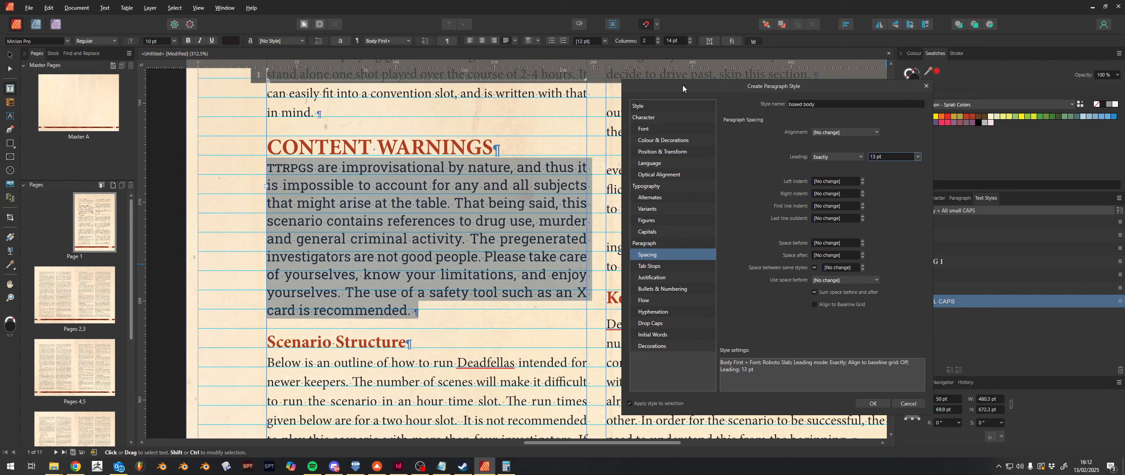
left_click(656, 346)
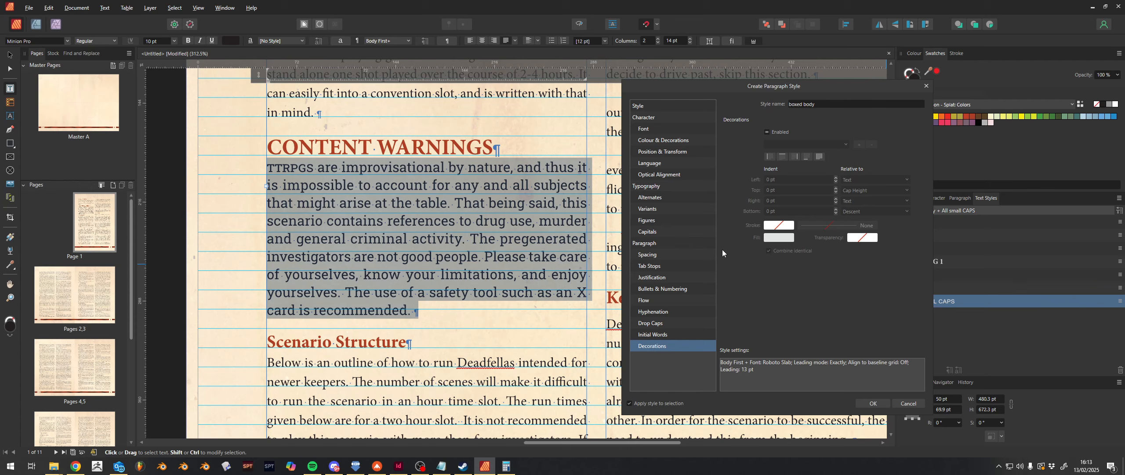
left_click(767, 131)
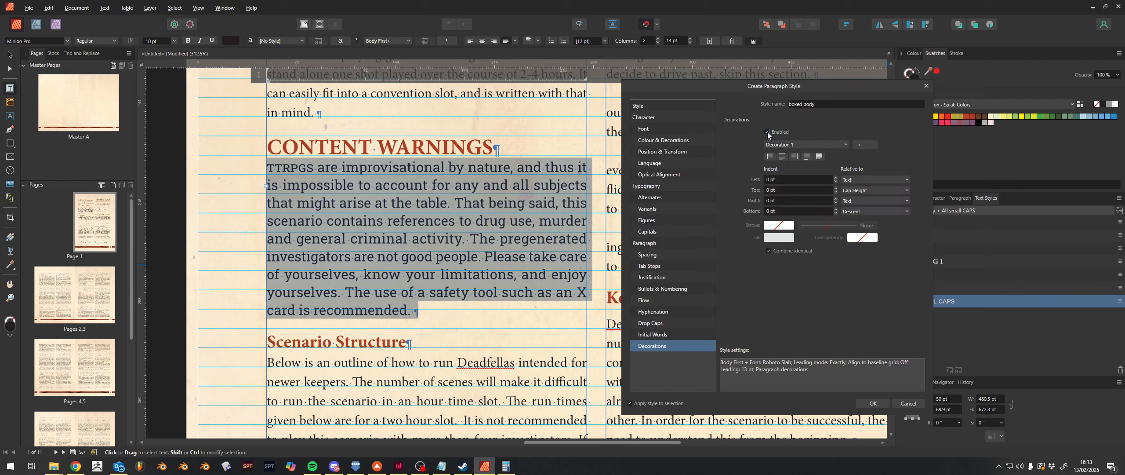
left_click(820, 157)
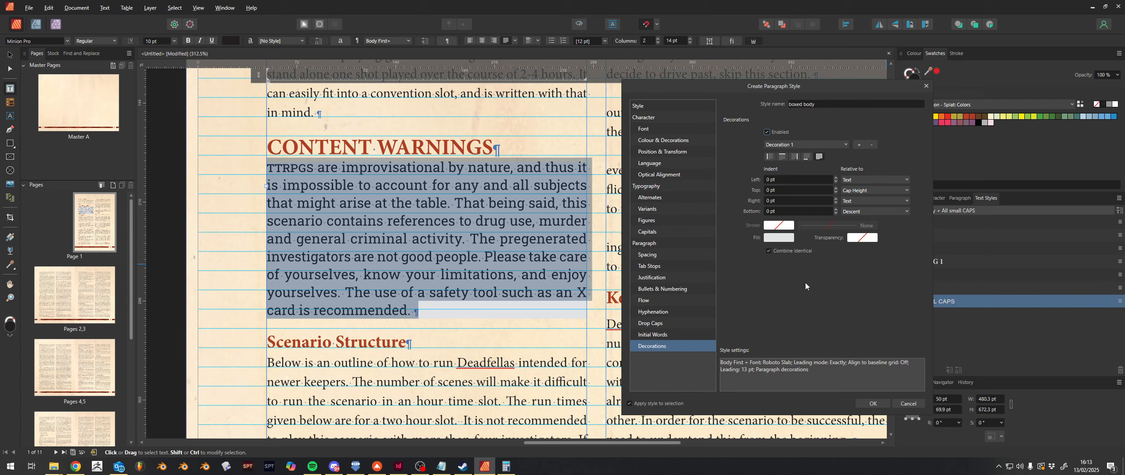
left_click(776, 240)
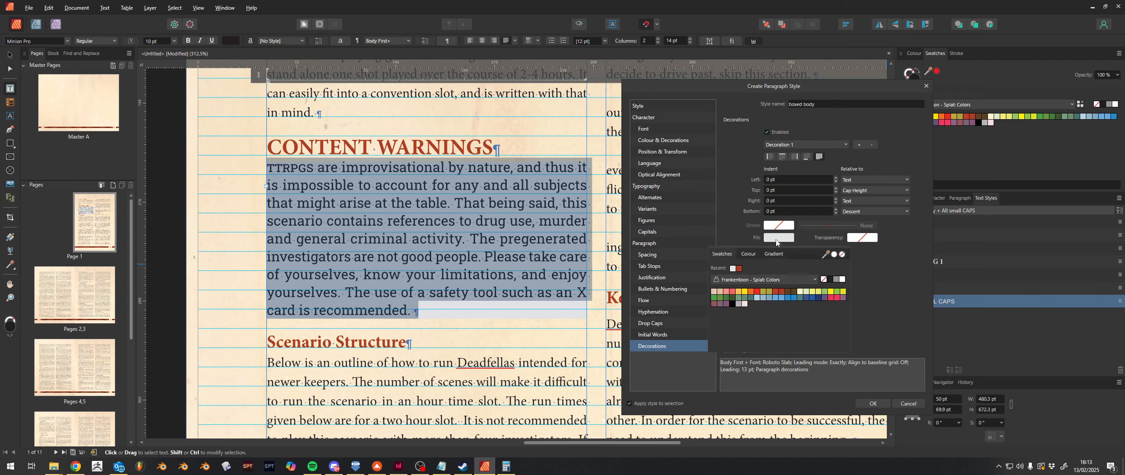
left_click(758, 291)
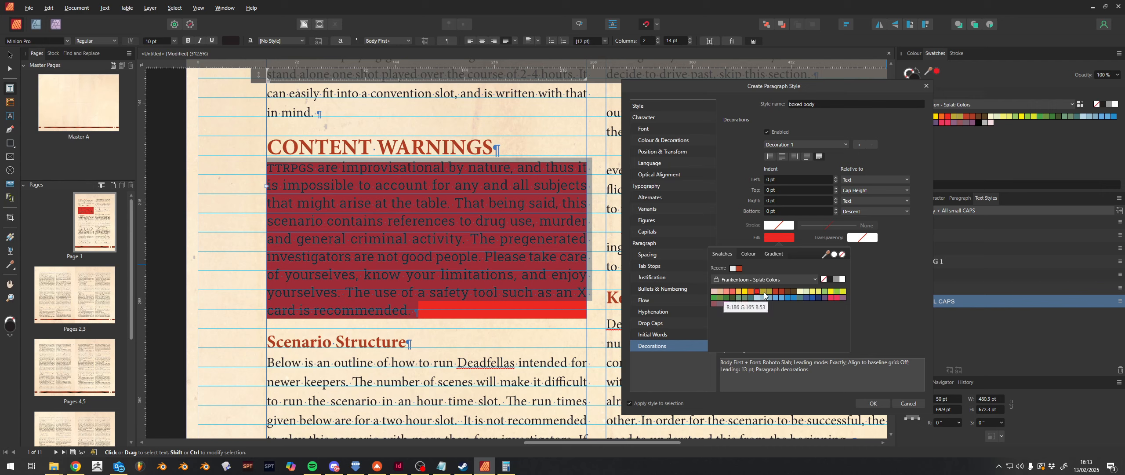
left_click(775, 292)
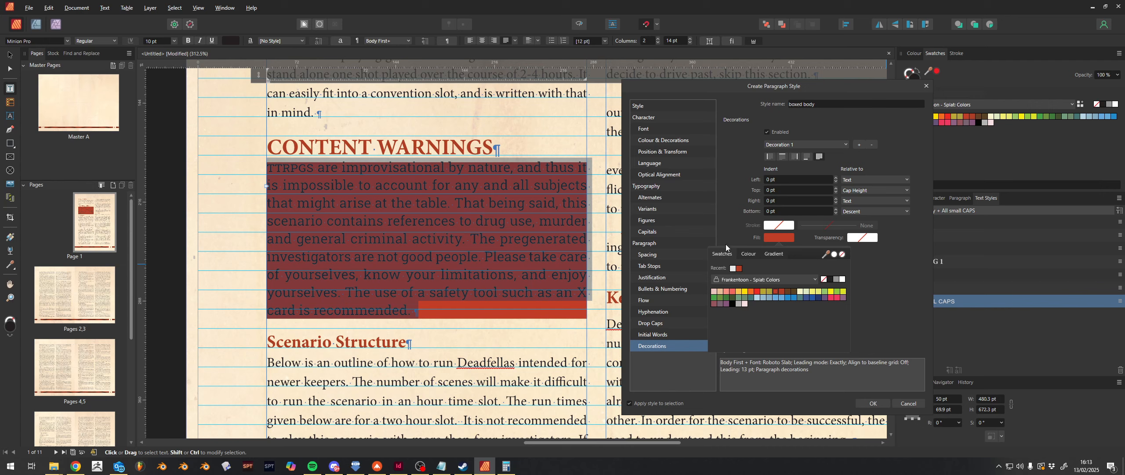
Step: Set the boxed body style's text fill to white
left_click(668, 140)
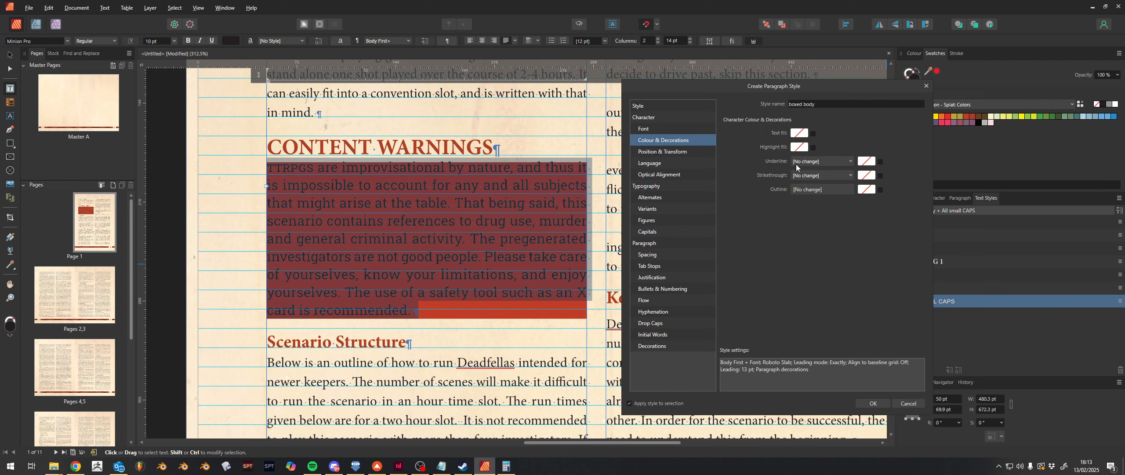
left_click(799, 134)
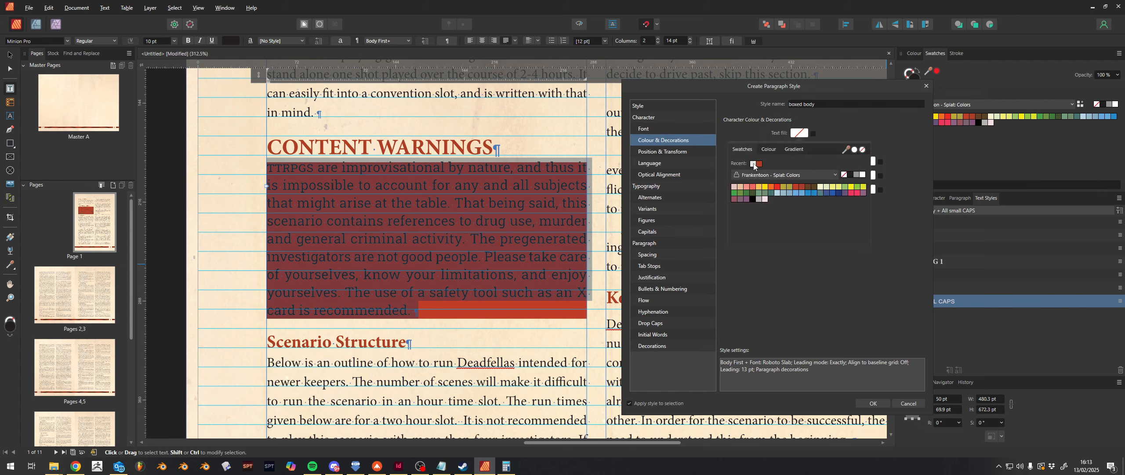
left_click(863, 175)
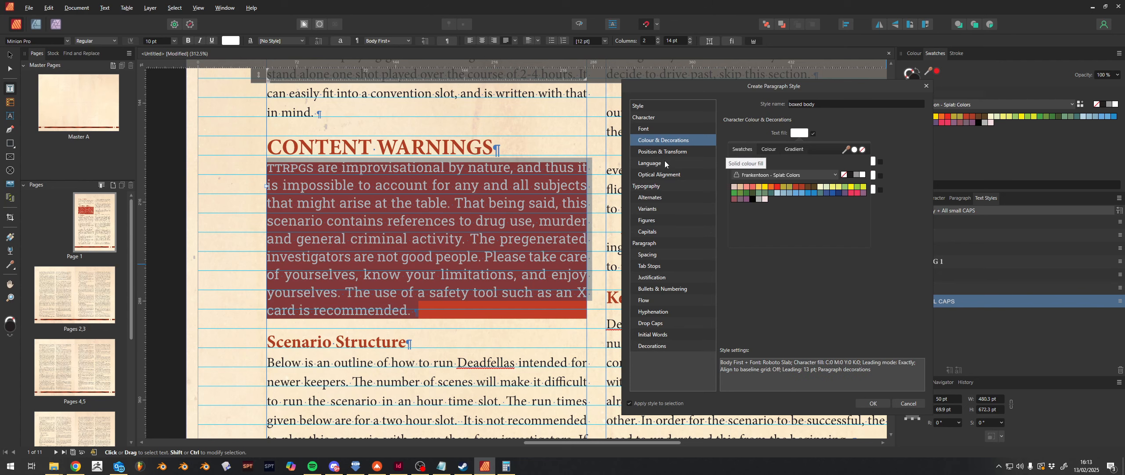
left_click(648, 346)
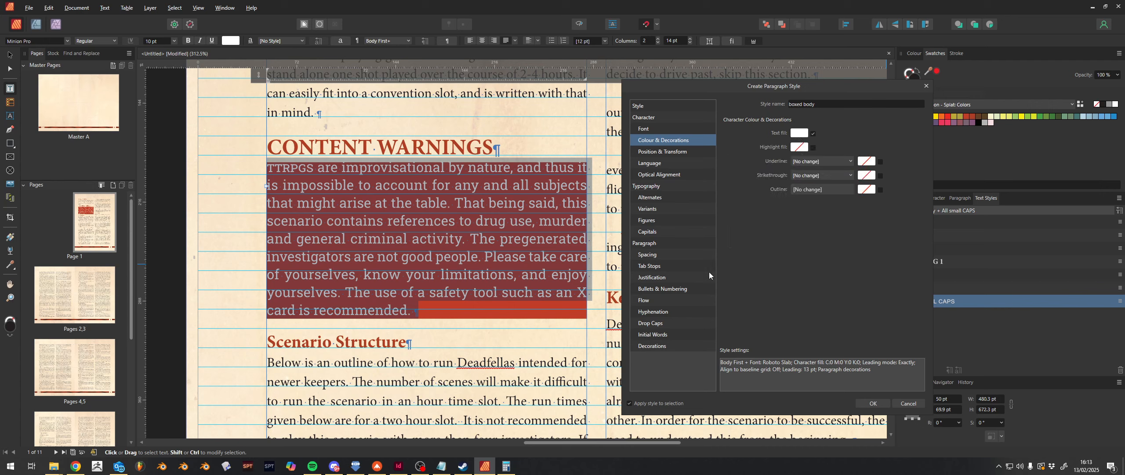
Step: Set the boxed body style's left indent and first line indent to 6 pt in its paragraph spacing
left_click(661, 152)
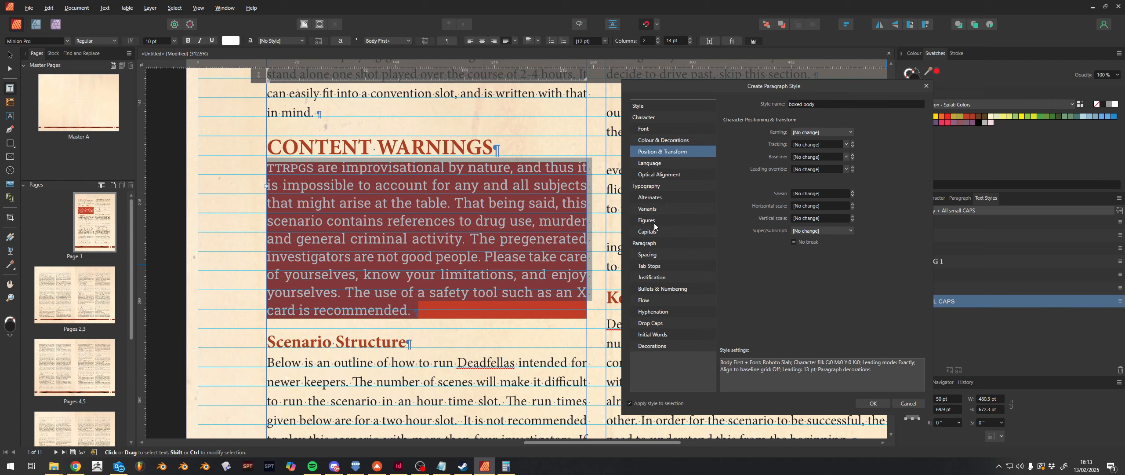
left_click(656, 255)
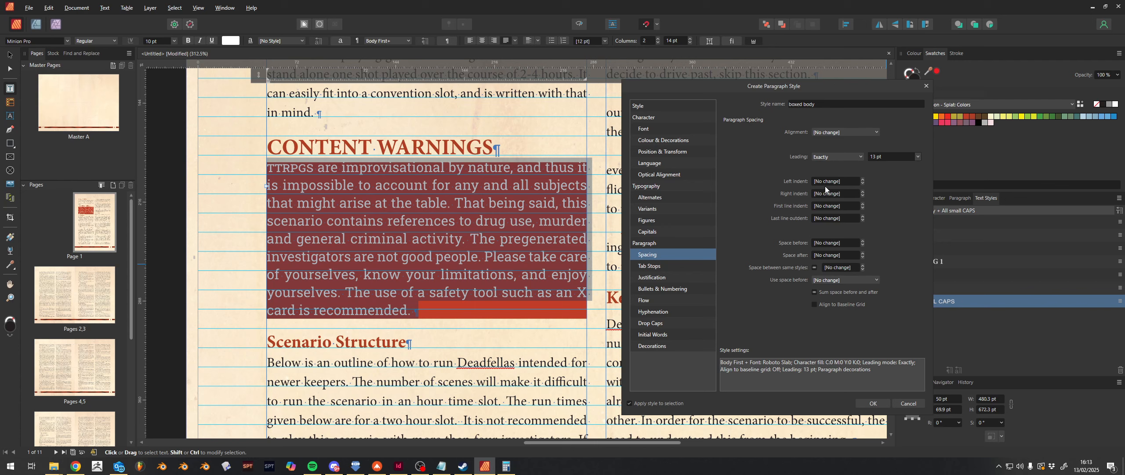
left_click(863, 179)
left_click(863, 179)
left_click(863, 179)
left_click(863, 179)
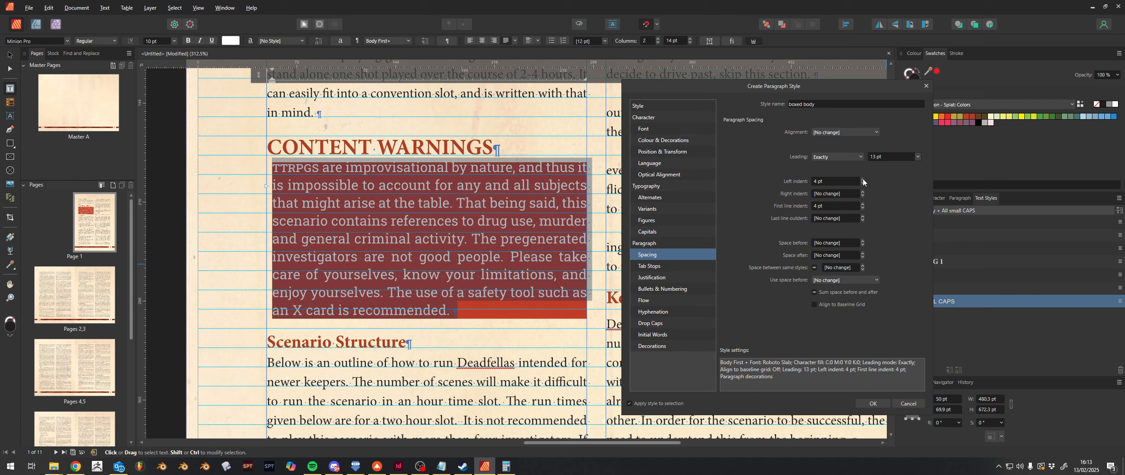
left_click(863, 179)
left_click(863, 179)
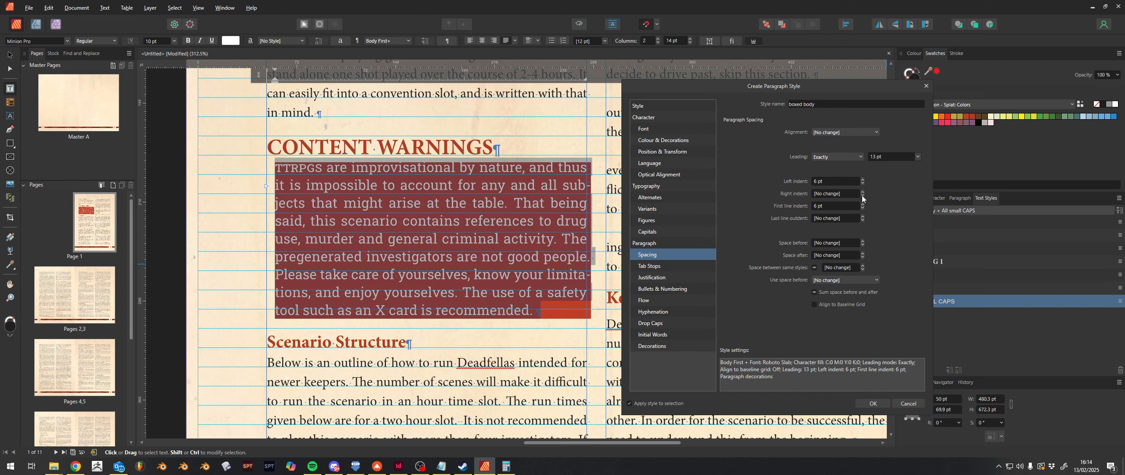
Step: Set the boxed body style's right indent to 6 pt
left_click(862, 192)
left_click(863, 192)
left_click(862, 192)
left_click(862, 192)
left_click(863, 192)
left_click(863, 192)
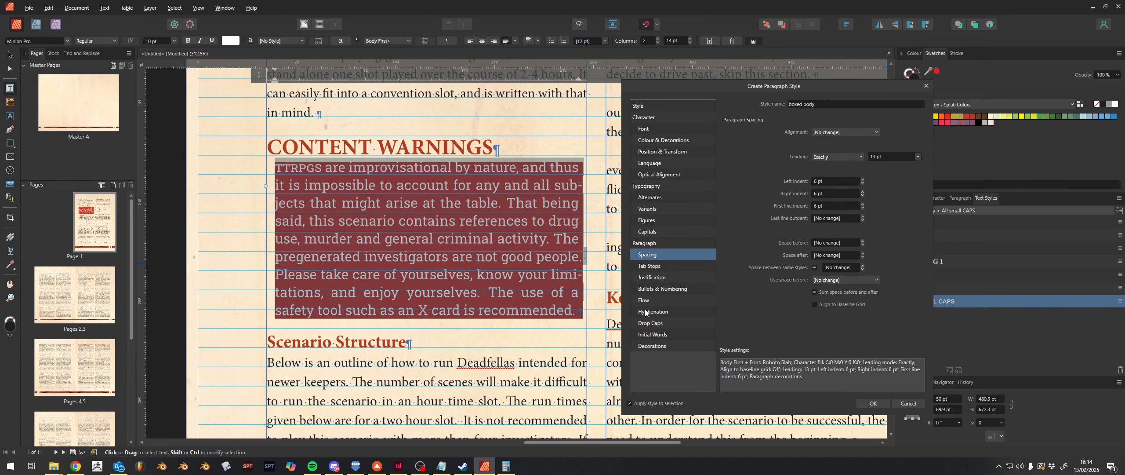
Step: Extend the boxed body style's paragraph decoration outward by setting its left indent to -6 pt
left_click(652, 347)
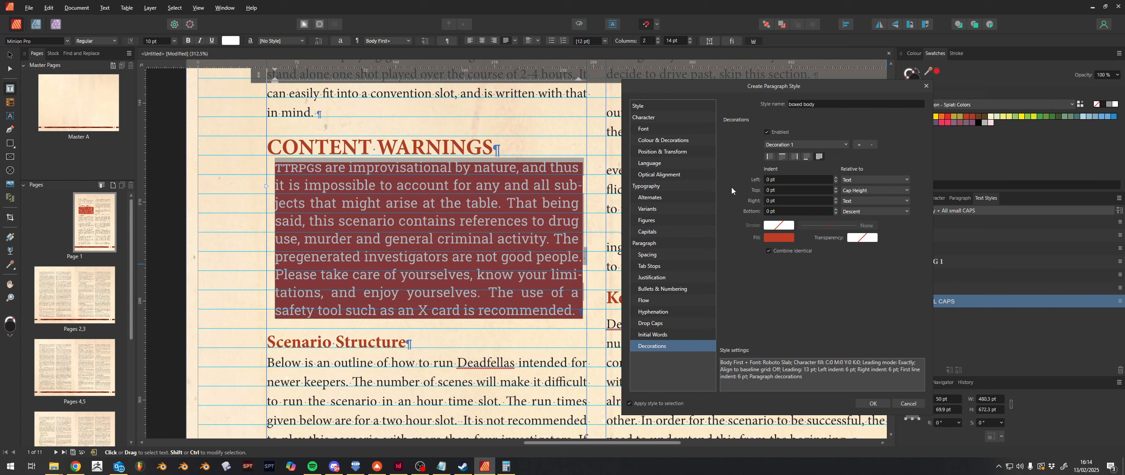
left_click(835, 182)
left_click(835, 181)
left_click(835, 181)
left_click(835, 181)
left_click(835, 181)
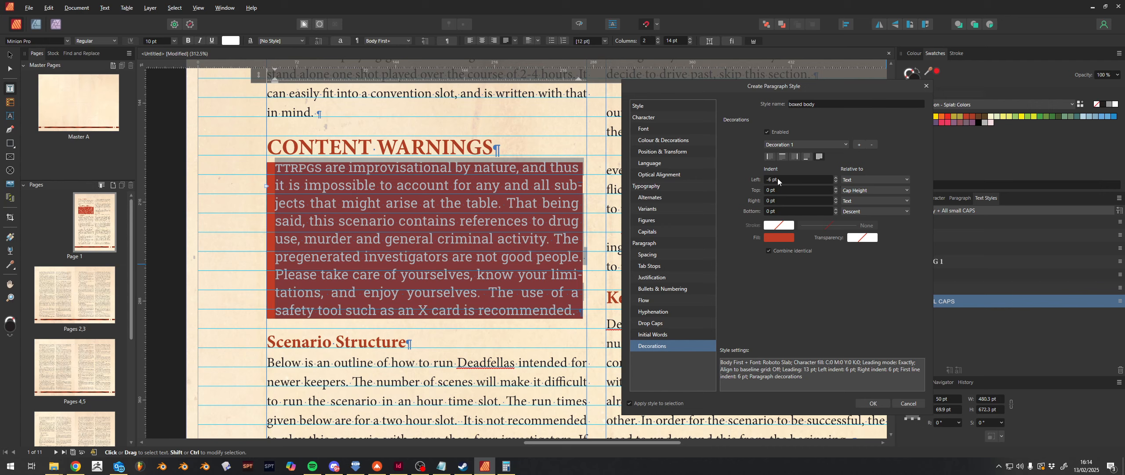
Step: Set the right indent of the boxed body paragraph decoration to -3 pt
left_click(835, 203)
left_click(835, 202)
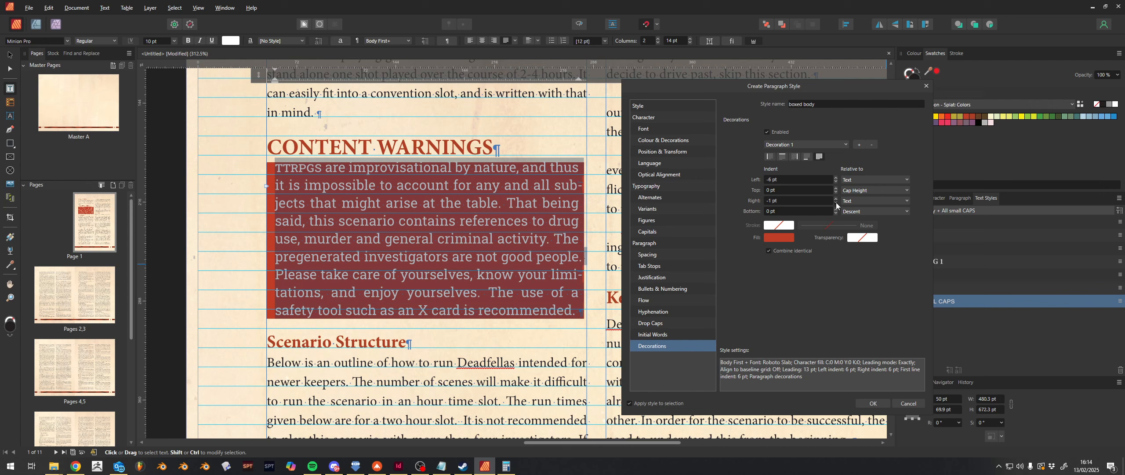
left_click(835, 203)
left_click(836, 203)
left_click(836, 202)
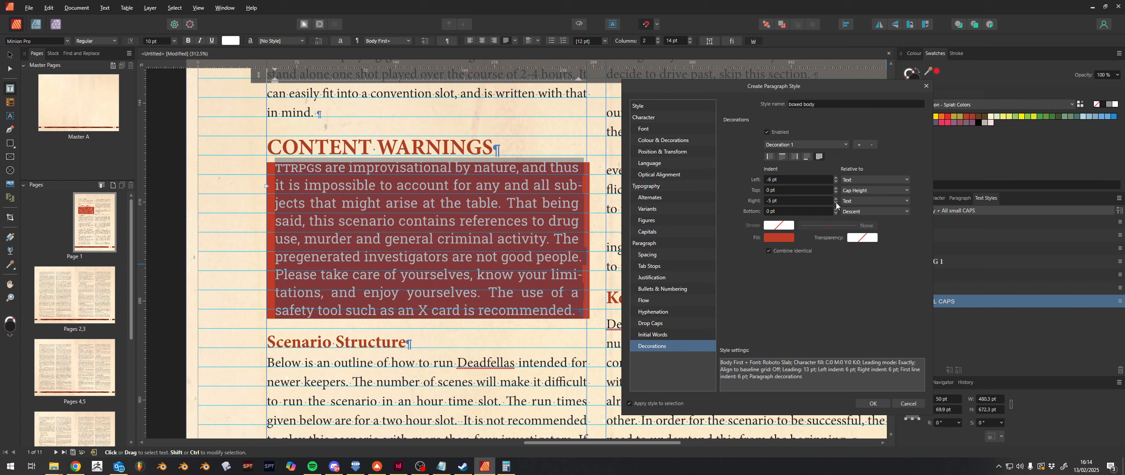
left_click(836, 198)
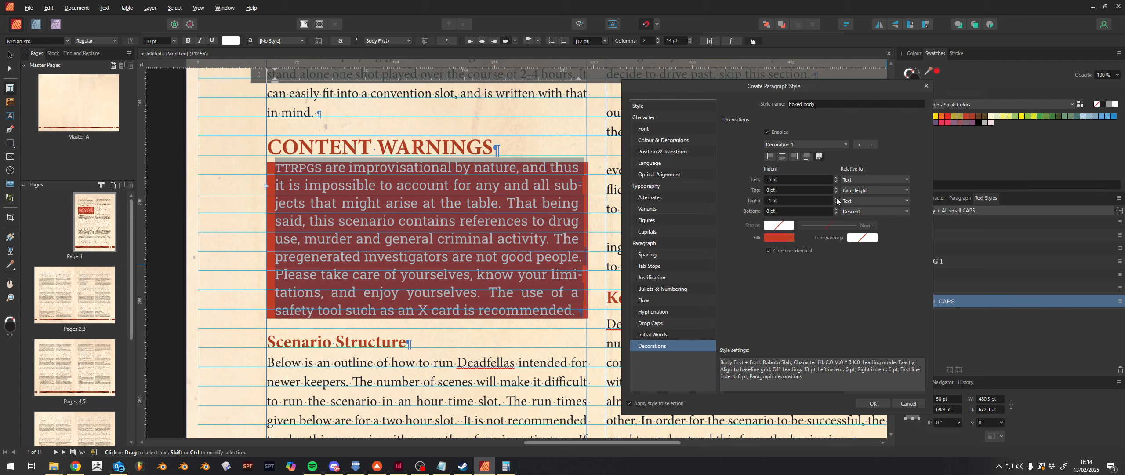
left_click(835, 198)
left_click(836, 204)
Step: Try a smaller first line indent in the boxed body style's paragraph spacing and restore it to 6 pt
left_click(655, 255)
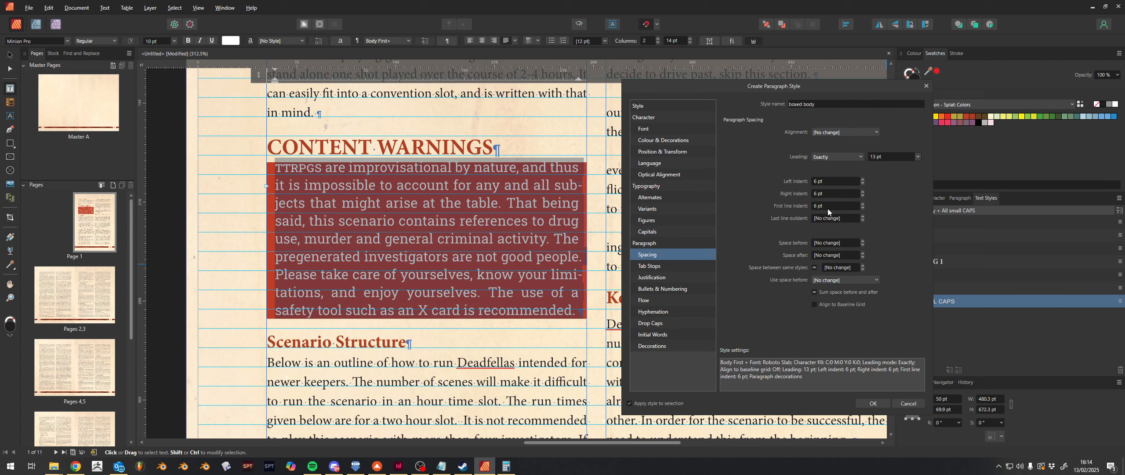
left_click(863, 209)
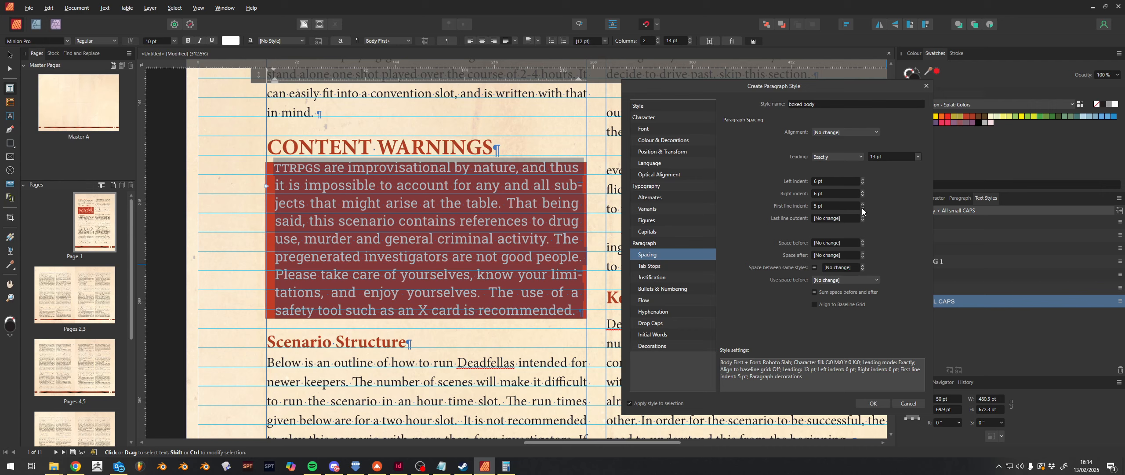
left_click(862, 210)
left_click(862, 204)
left_click(862, 205)
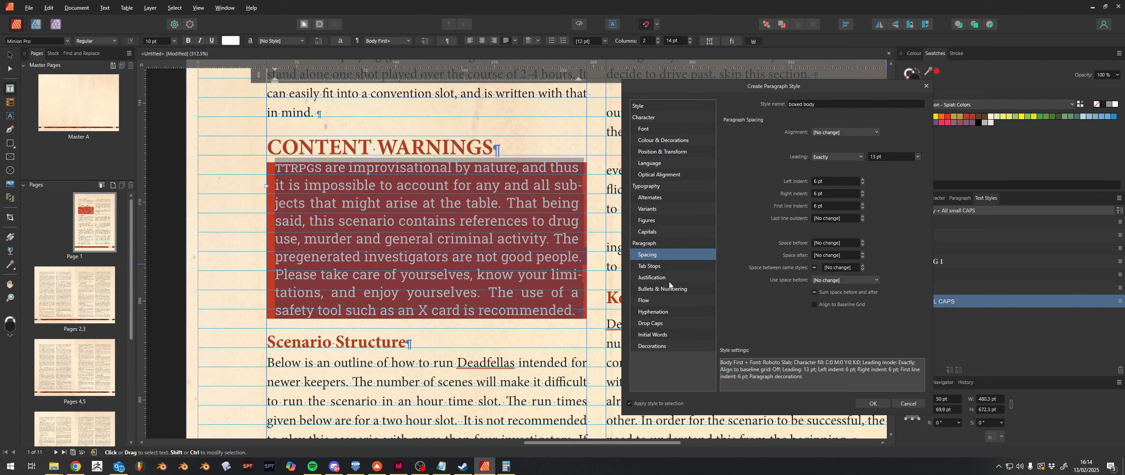
Step: Adjust the right indent of the boxed body paragraph decoration to -4 pt
left_click(654, 346)
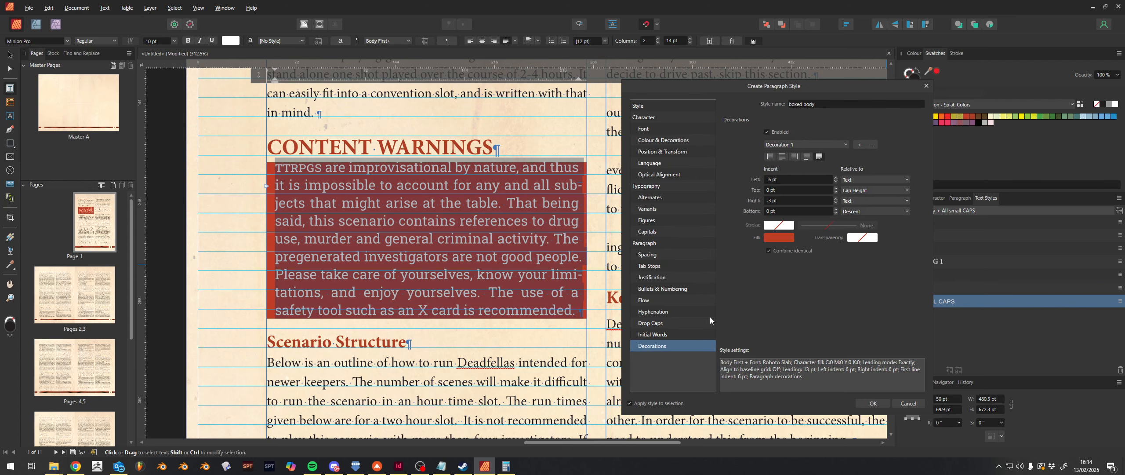
left_click(835, 201)
left_click(836, 202)
left_click(836, 202)
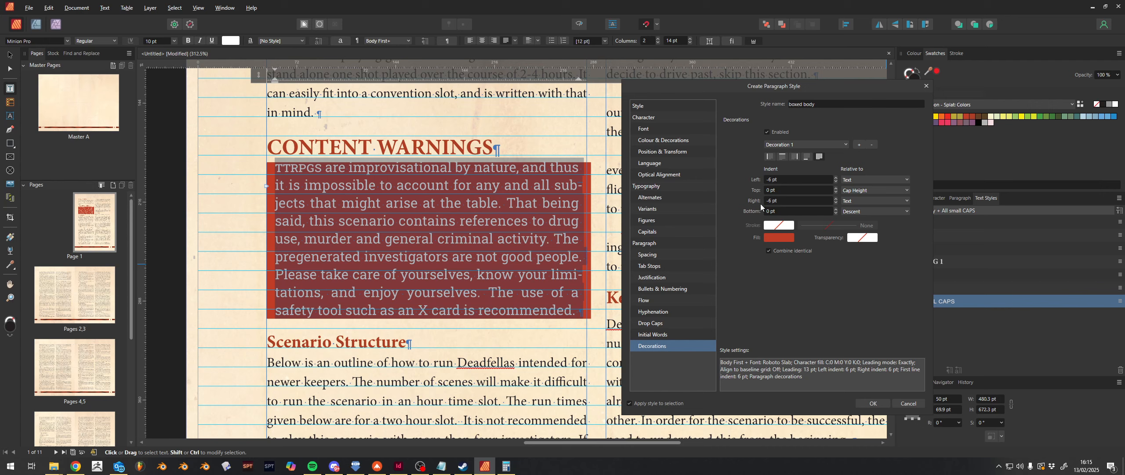
left_click(836, 202)
left_click(836, 198)
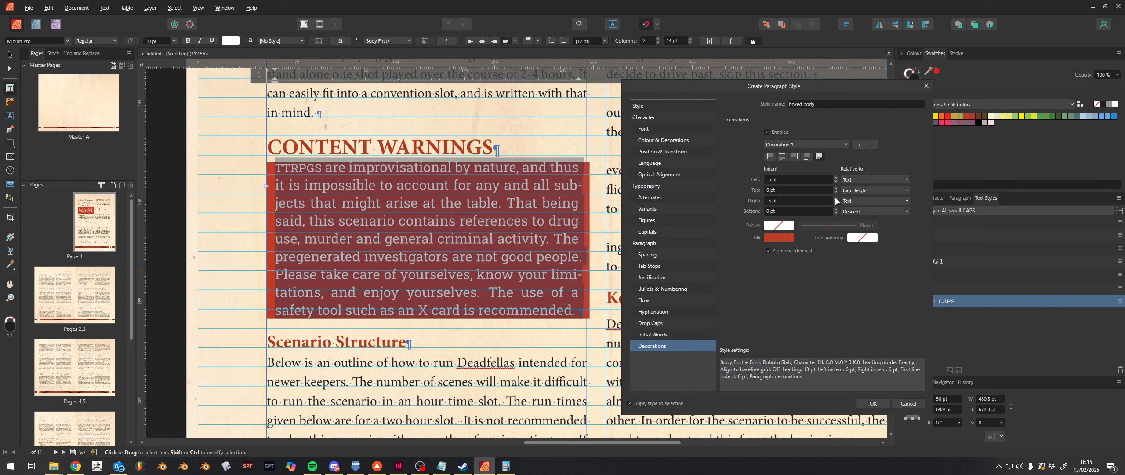
left_click(835, 198)
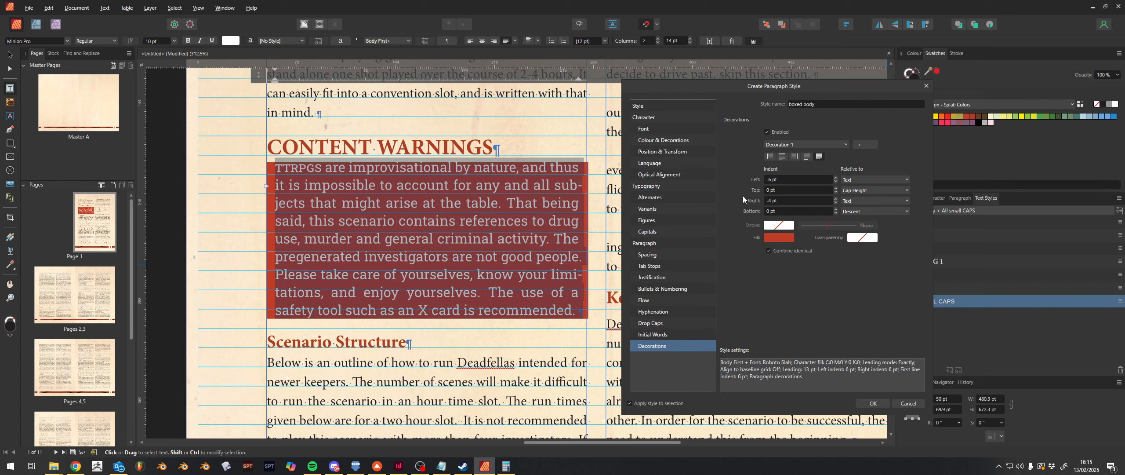
Step: Set the top indent of the boxed body paragraph decoration to -4 pt
left_click(835, 187)
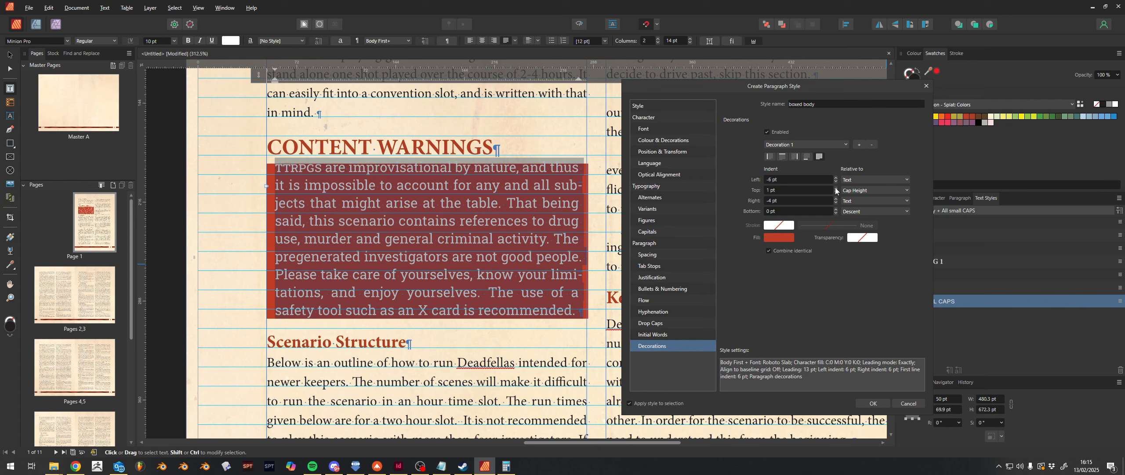
double_click(835, 193)
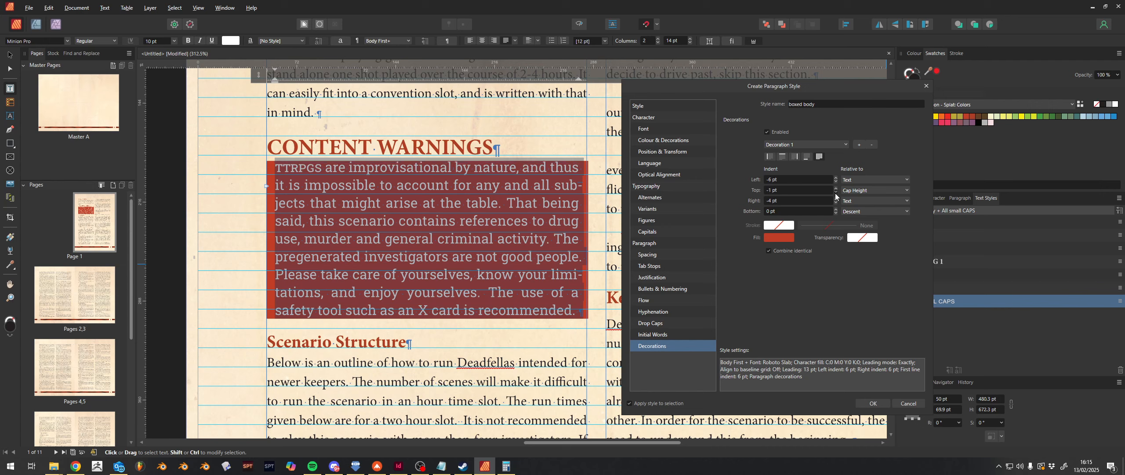
left_click(835, 194)
left_click(835, 193)
left_click(835, 194)
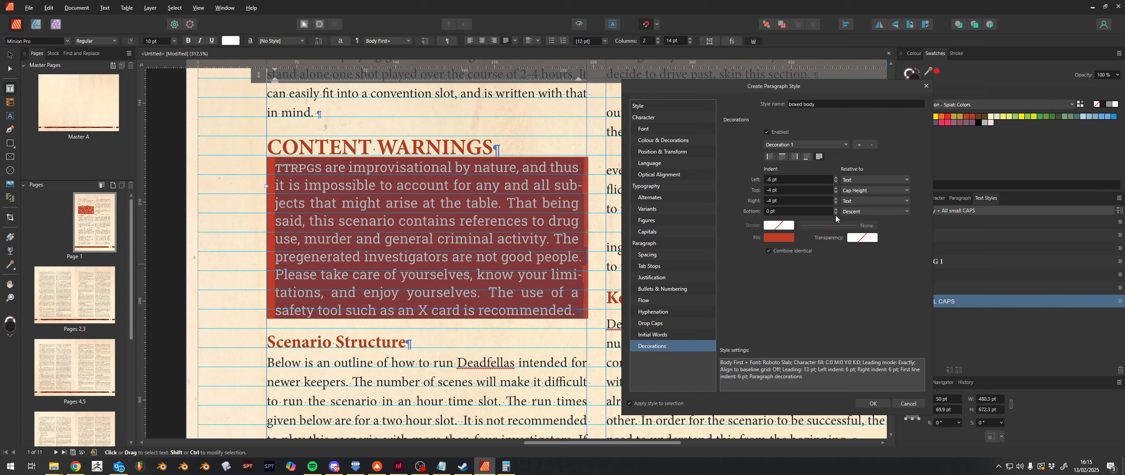
Step: Set the decoration's bottom indent to -4 pt and finish creating the boxed body style
triple_click(836, 213)
left_click(836, 213)
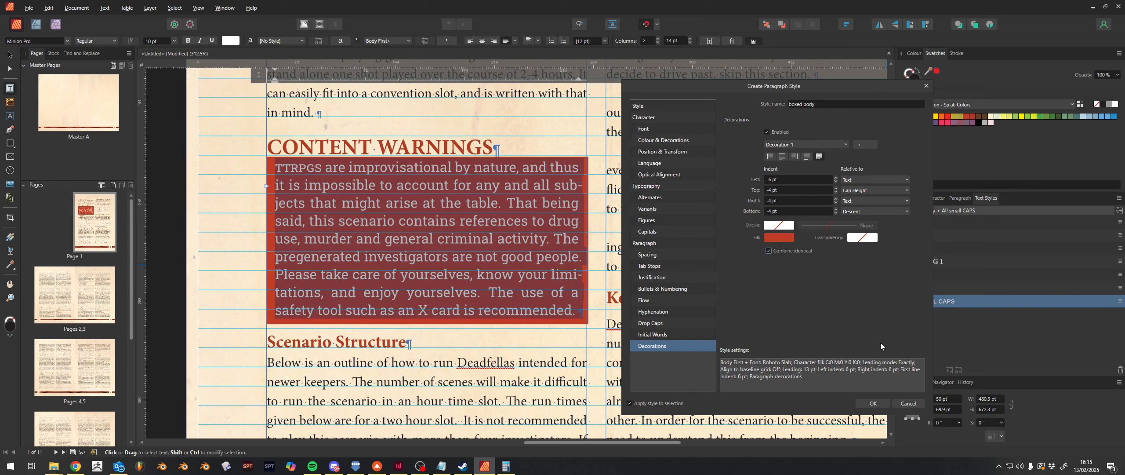
left_click(872, 402)
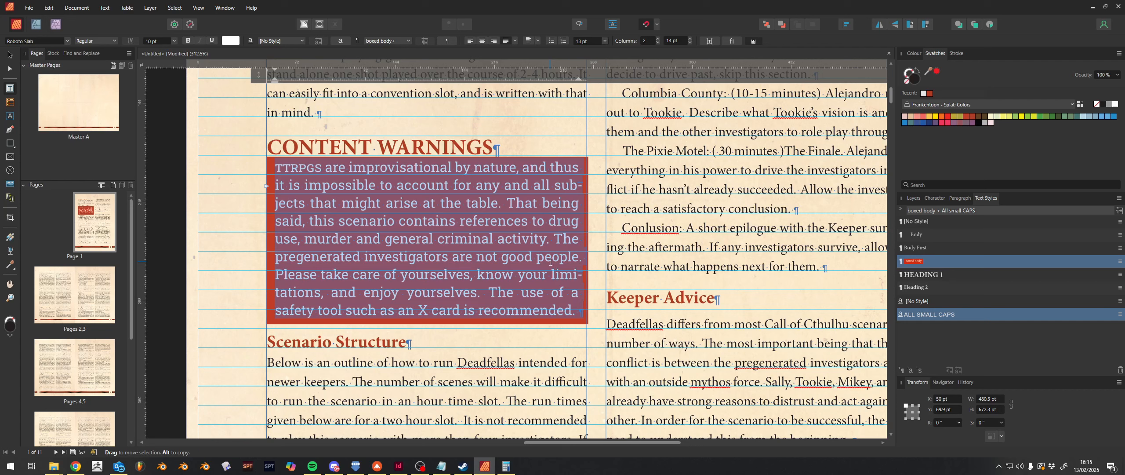
Step: Apply the boxed body style to the Content Warnings heading above the boxed text
left_click(552, 257)
left_click_drag(268, 148, 493, 149)
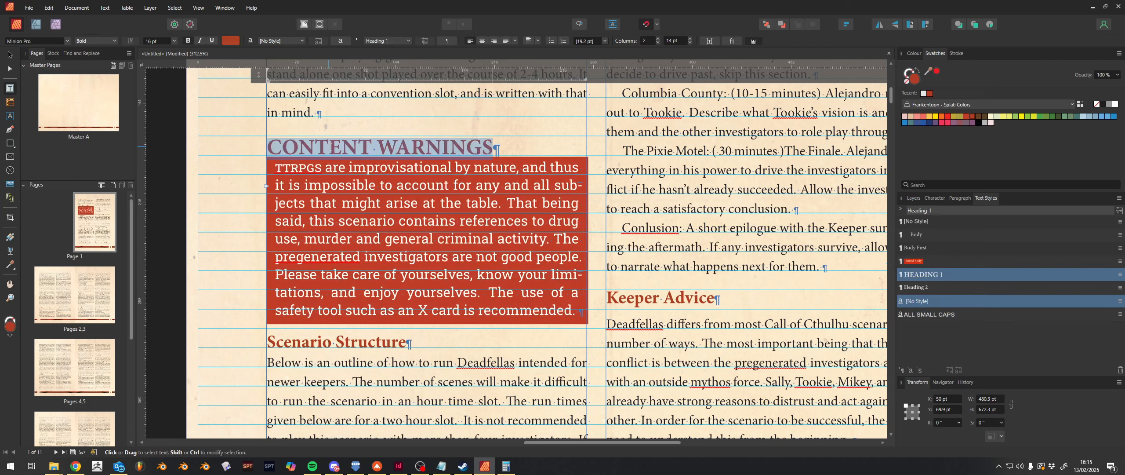
left_click(924, 261)
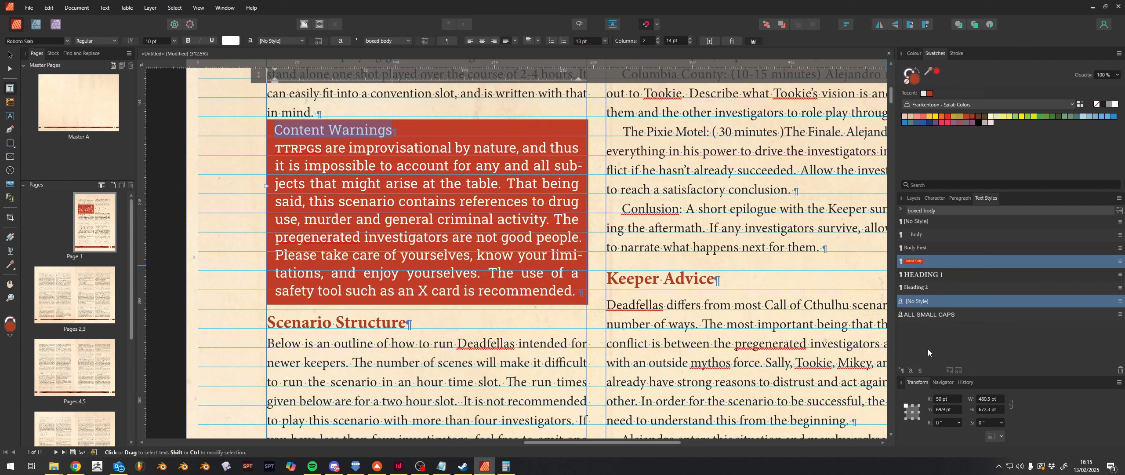
Step: Start a new paragraph style based on boxed body and name it Boxed Header
left_click(900, 369)
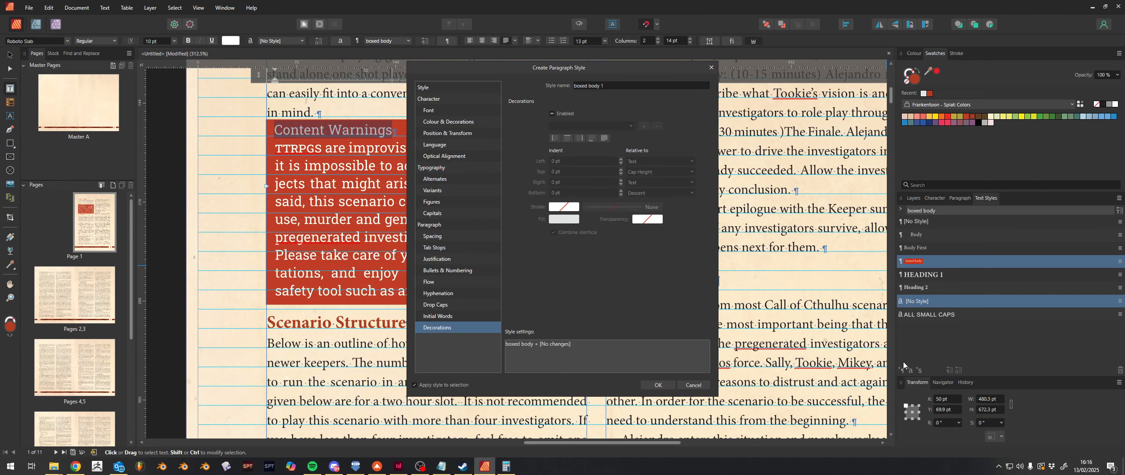
triple_click(612, 85)
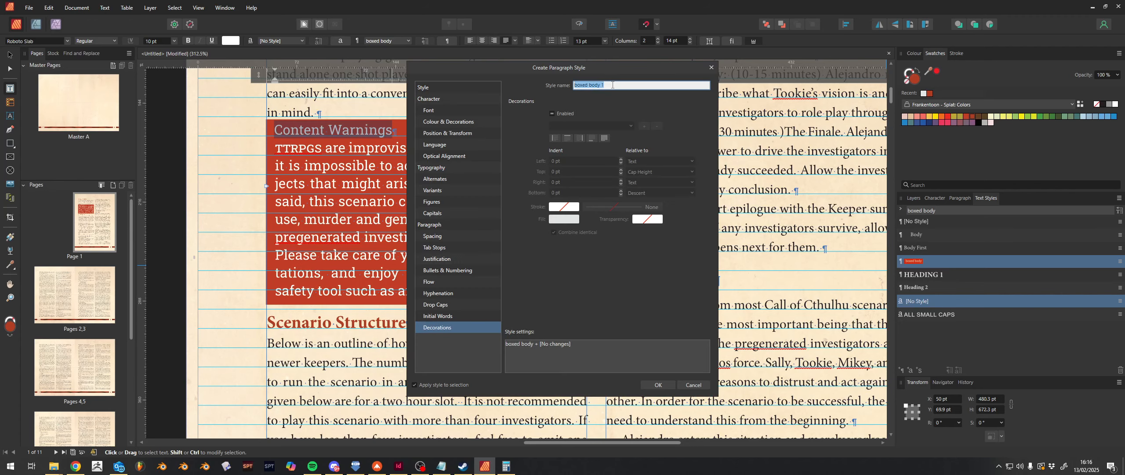
type("Boxed H")
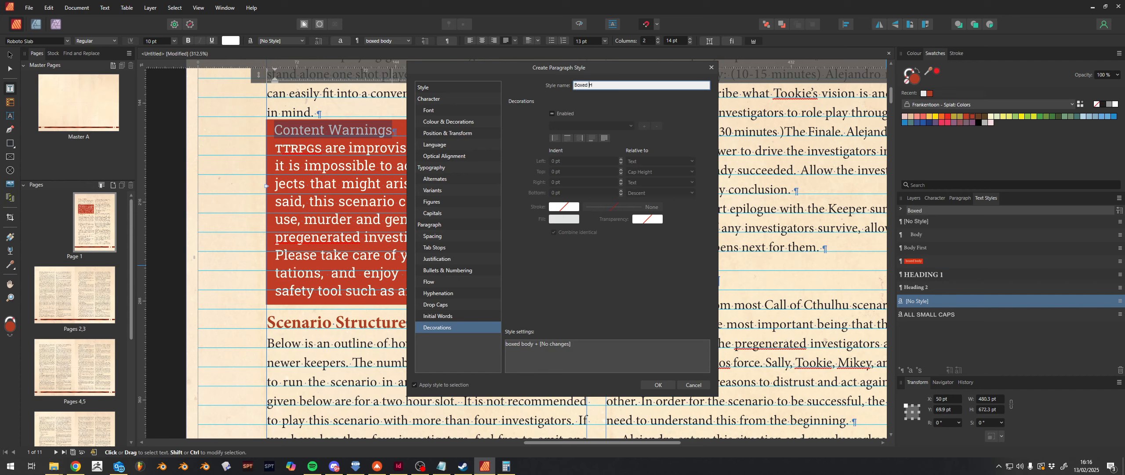
type("eader")
Step: Set the Boxed Header style's font weight to Black and its font size to 15 pt
left_click(445, 110)
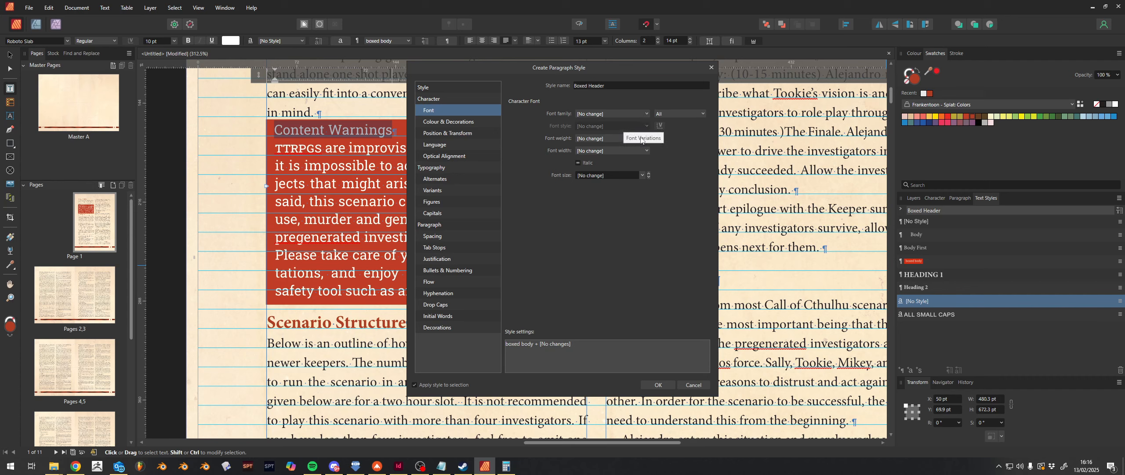
left_click(613, 138)
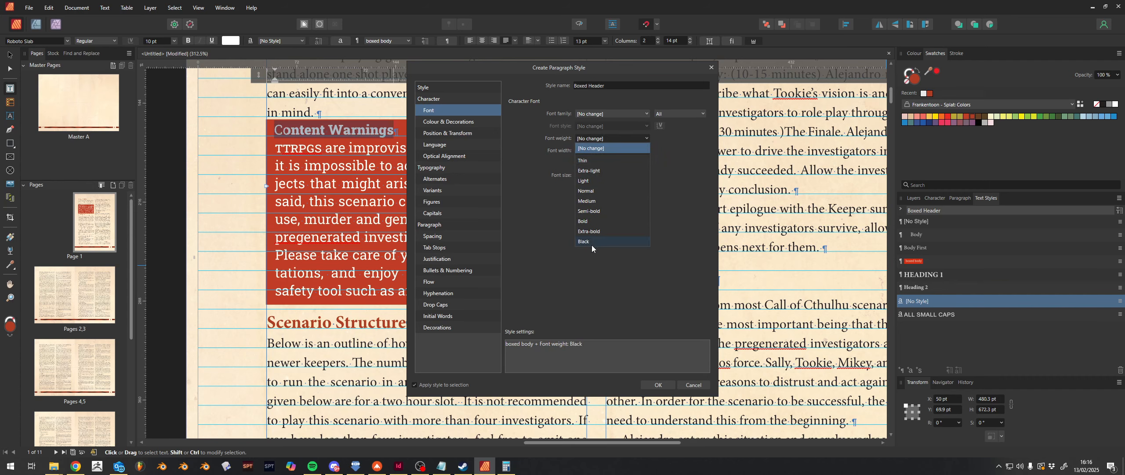
left_click(615, 241)
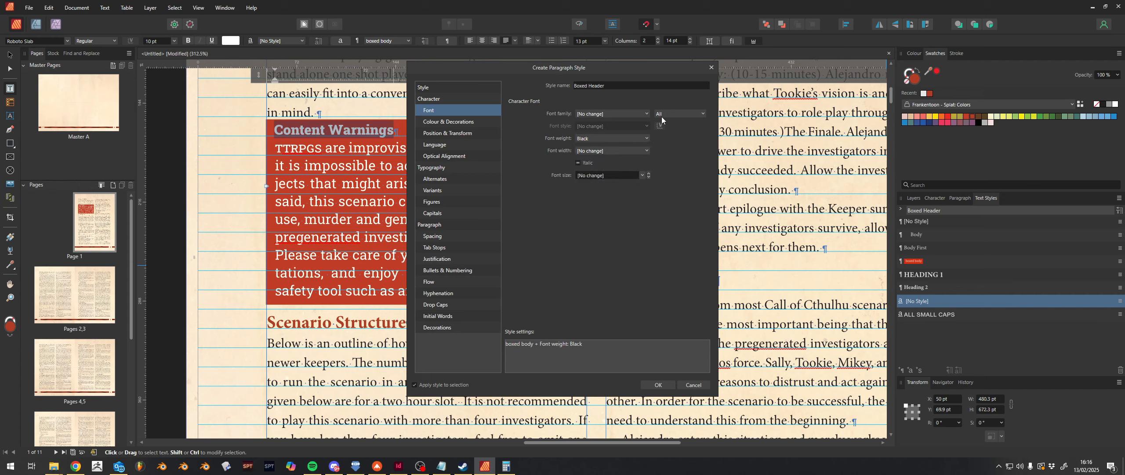
left_click(642, 175)
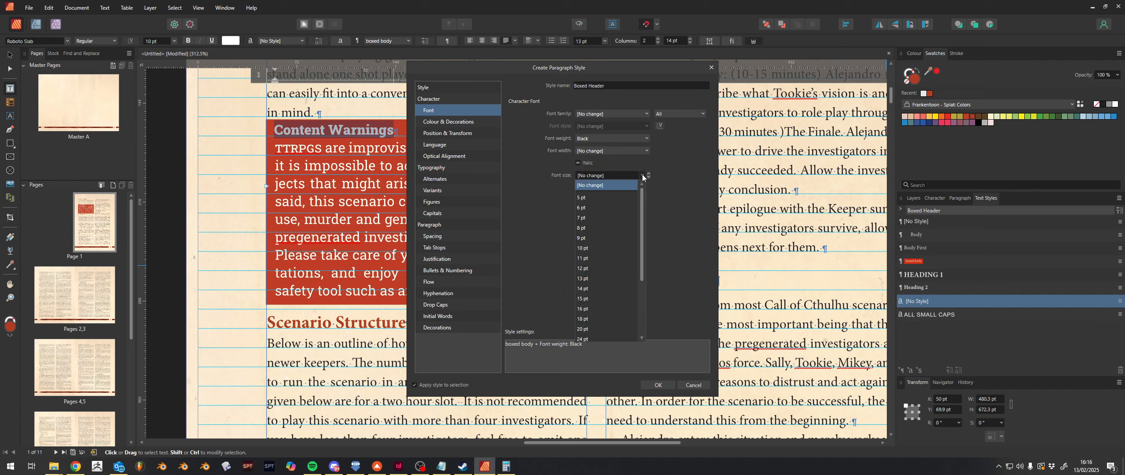
left_click(641, 174)
left_click(649, 173)
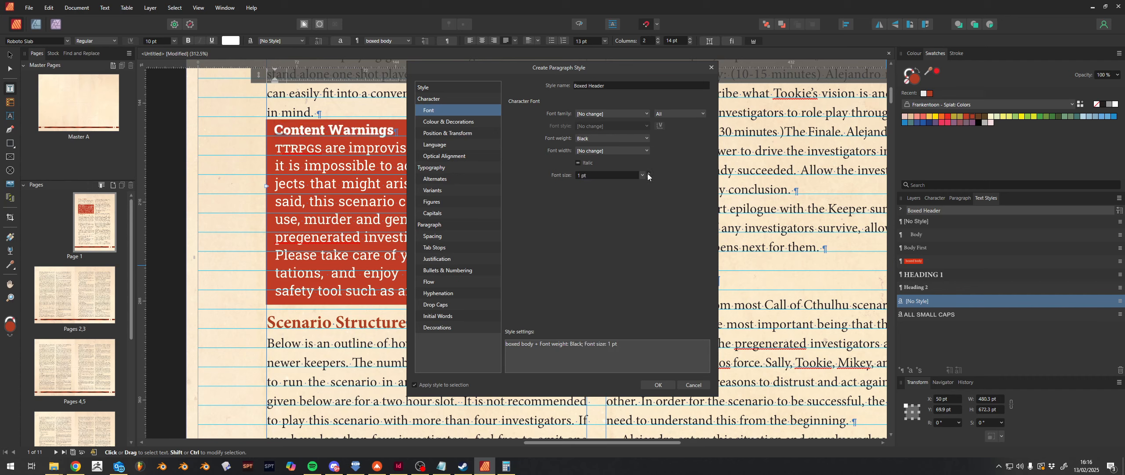
scroll(647, 173, "up", 12)
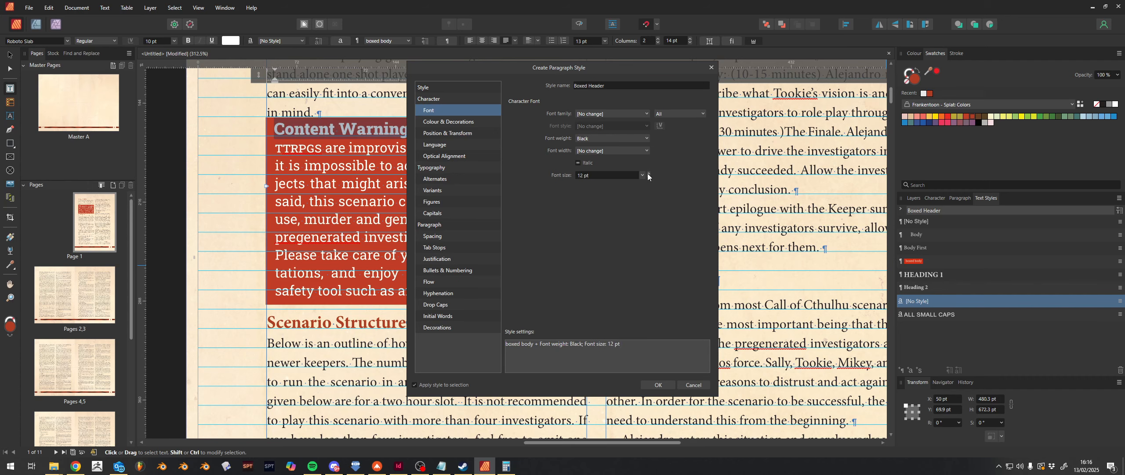
scroll(648, 175, "up", 2)
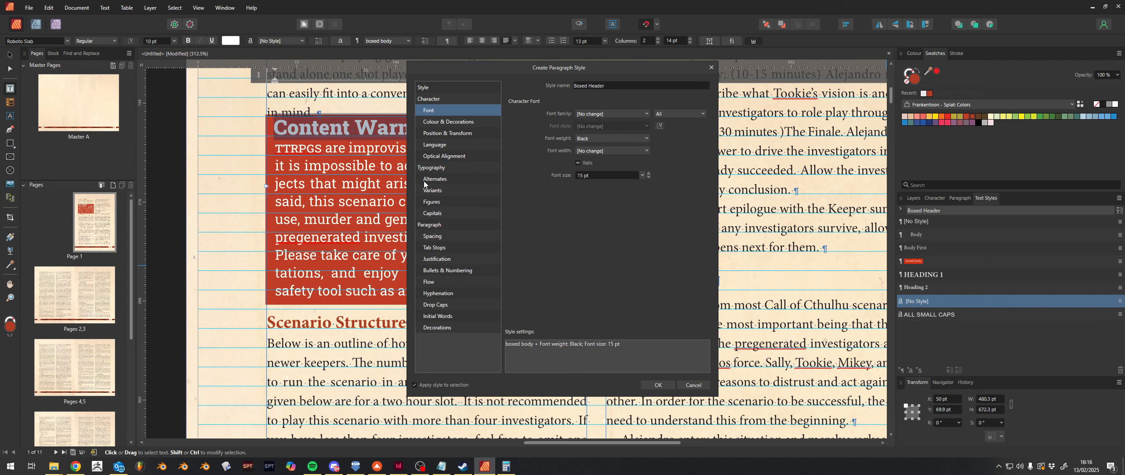
Step: Give the Boxed Header style 8 pt of space before and finish creating it
left_click(441, 238)
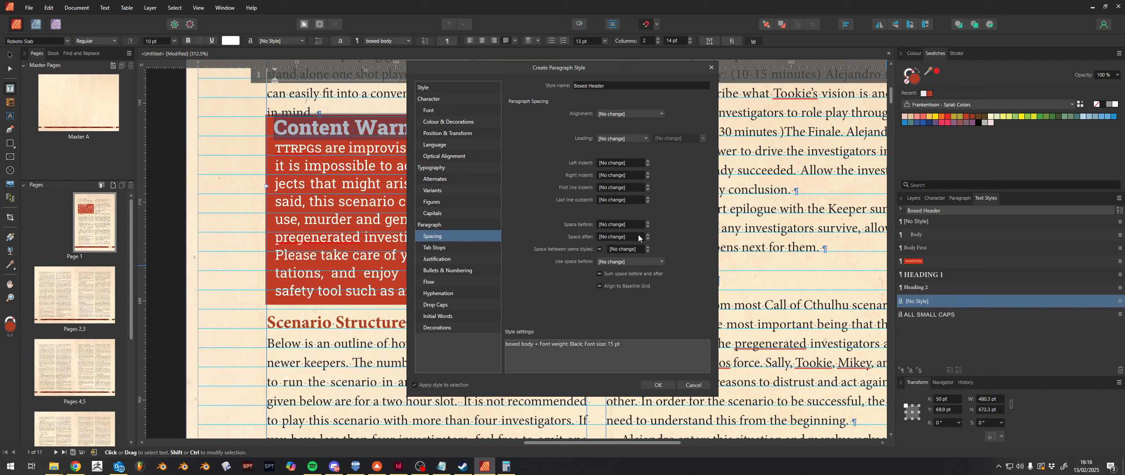
scroll(648, 224, "up", 7)
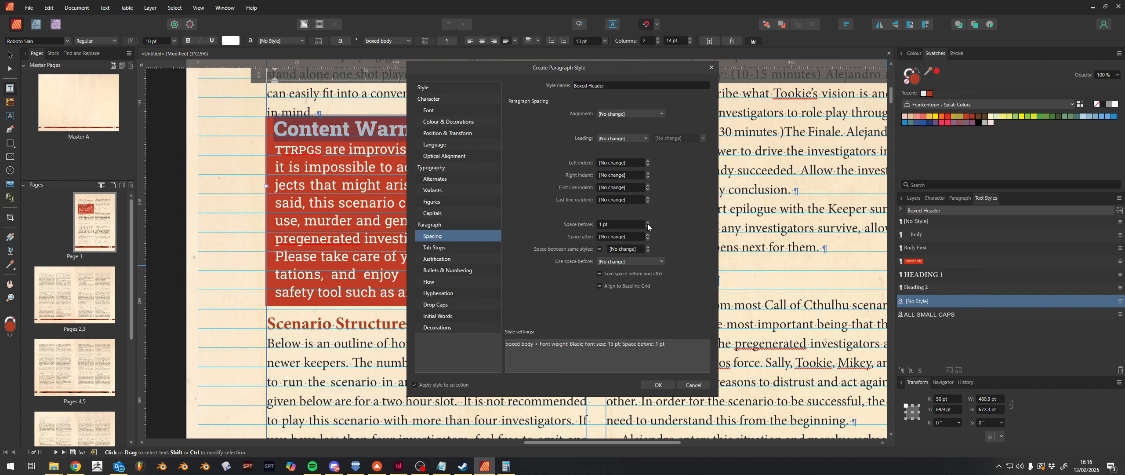
scroll(648, 225, "up", 1)
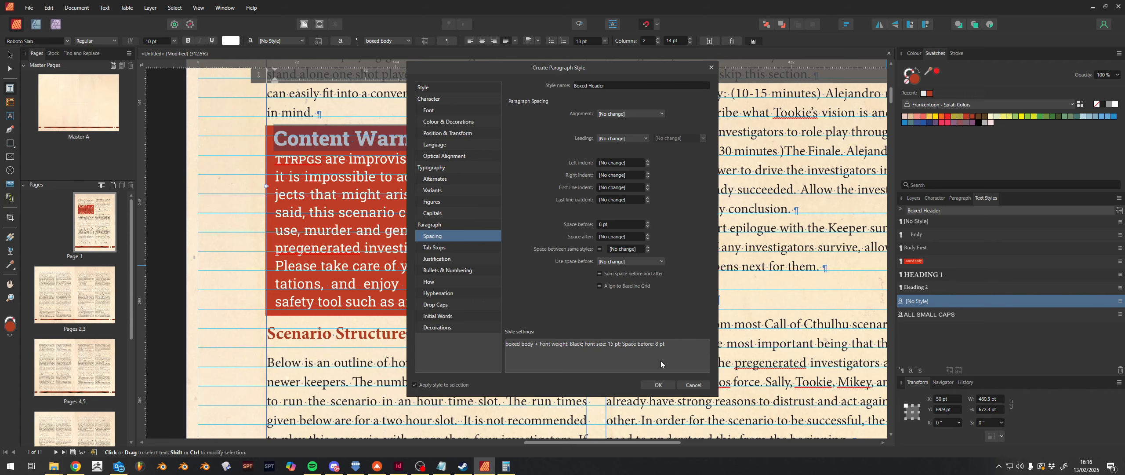
left_click(658, 384)
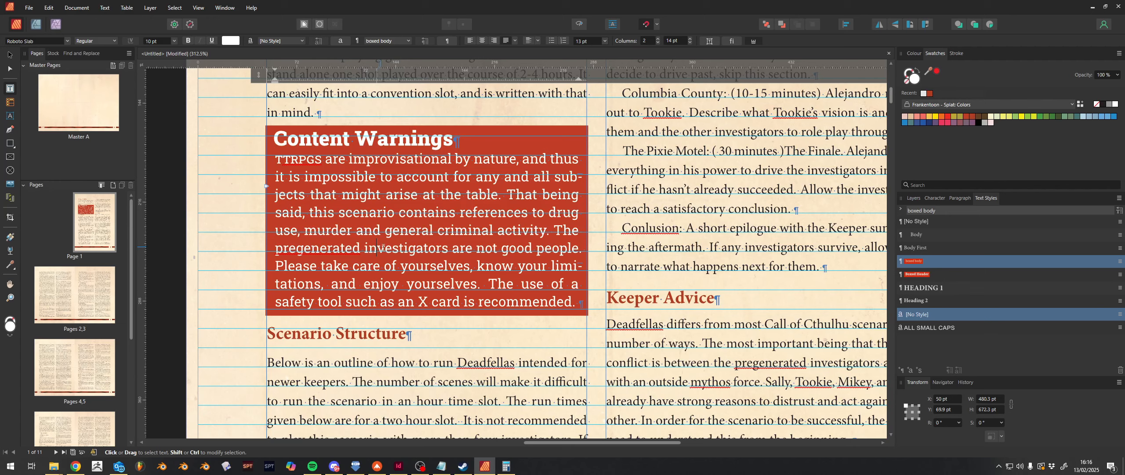
Step: Edit the boxed body style and set its paragraph space before to 3 pt
double_click(934, 263)
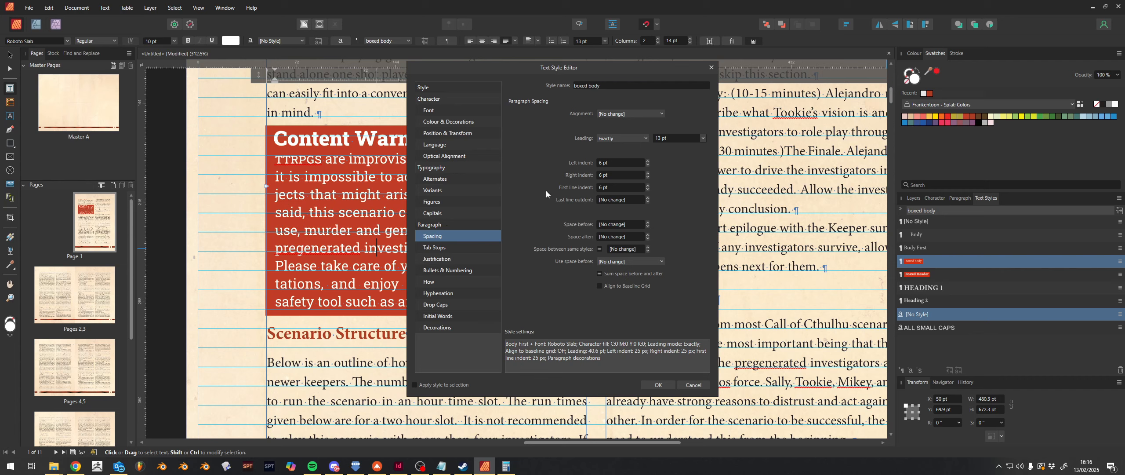
left_click(648, 223)
left_click(648, 222)
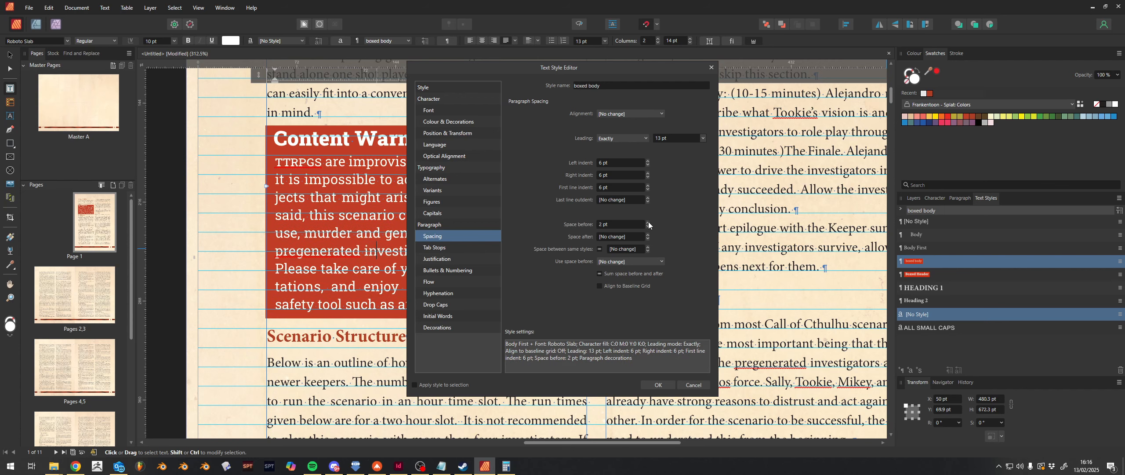
left_click(648, 223)
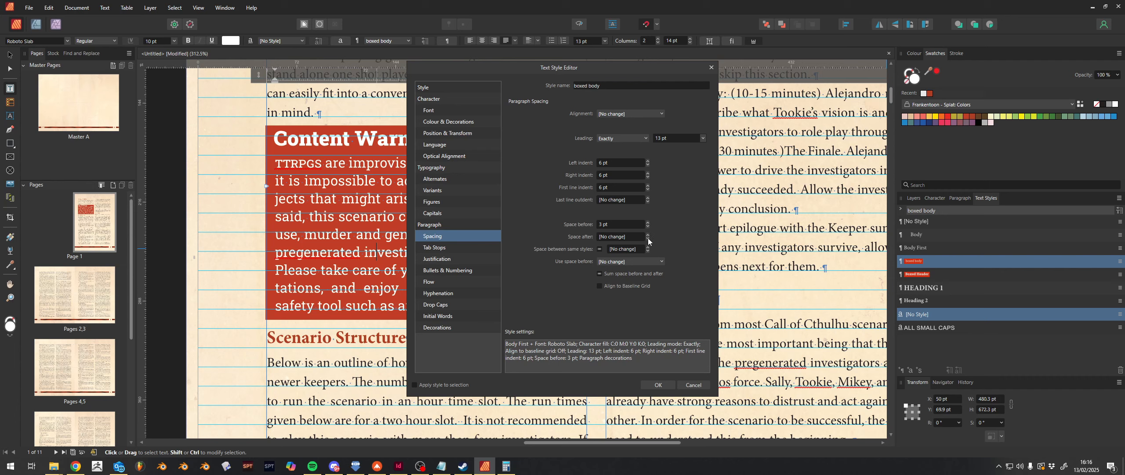
Step: Raise the boxed body style's space after to 7 pt, and reduce it to 3 pt
left_click(648, 234)
left_click(649, 234)
left_click(648, 234)
left_click(648, 234)
left_click(648, 234)
left_click(648, 234)
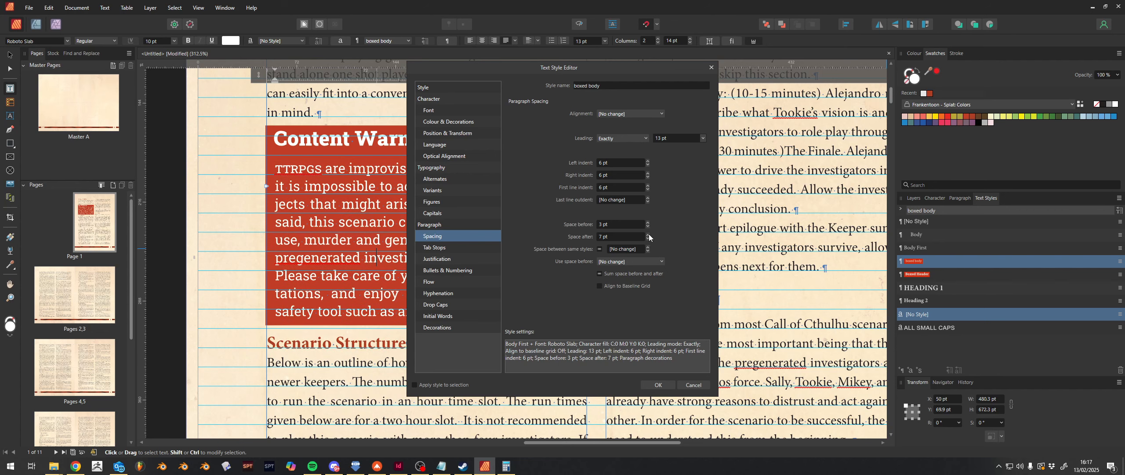
left_click(648, 240)
left_click(648, 239)
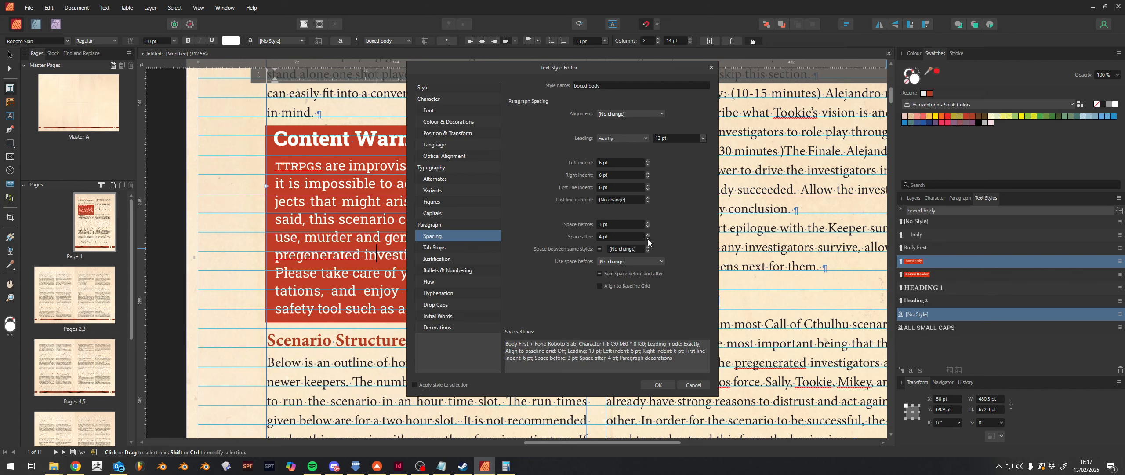
left_click(648, 240)
left_click(648, 240)
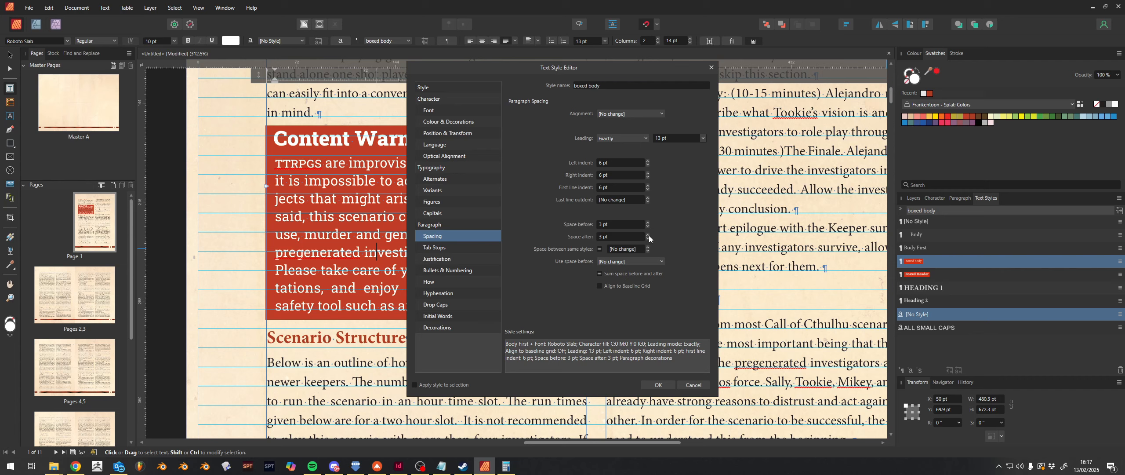
Step: Try the boxed body style with summing of space before and after turned off and 5 pt of space after
left_click(600, 274)
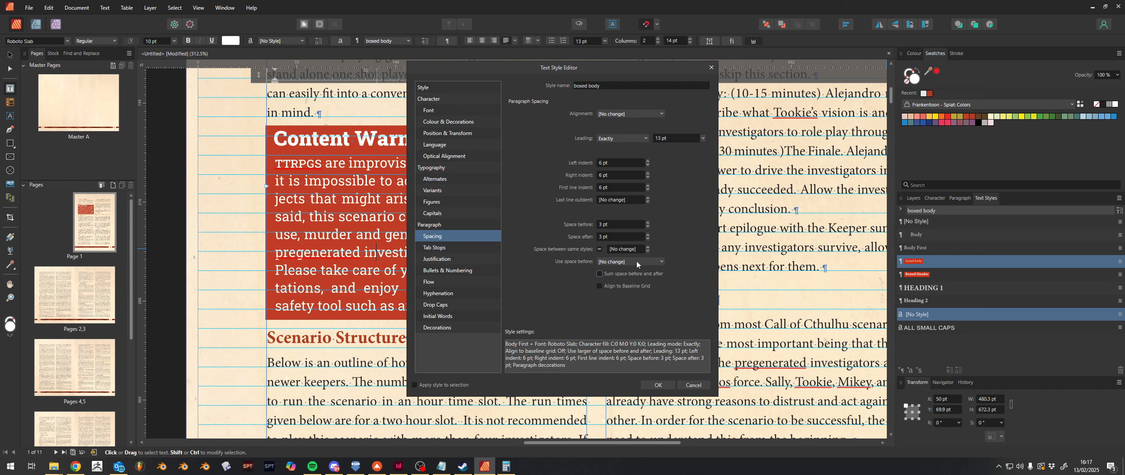
left_click(648, 235)
left_click(648, 239)
left_click(647, 235)
left_click(647, 236)
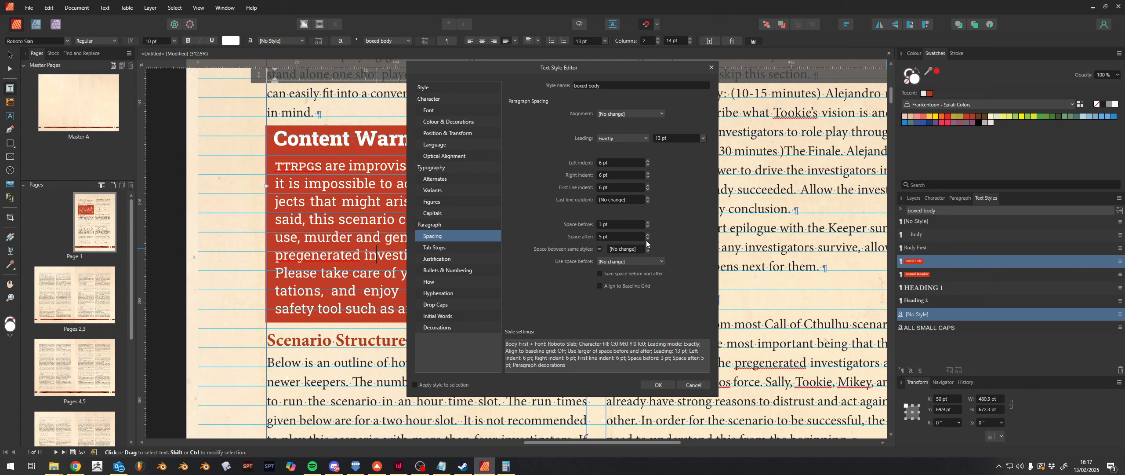
Step: Turn on Sum space before and after for boxed body, set space after to 0 pt, and save the style
left_click(602, 274)
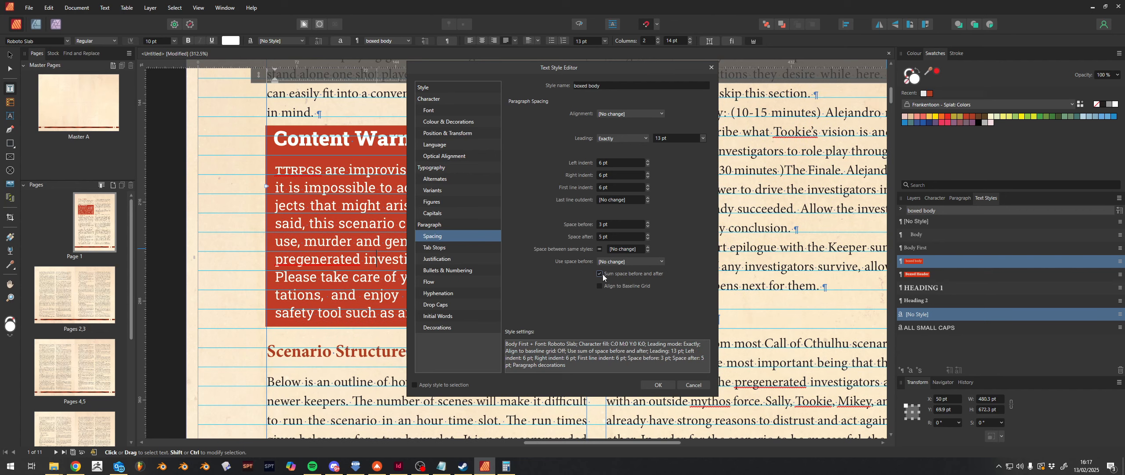
left_click(648, 239)
left_click(647, 239)
left_click(648, 240)
left_click(648, 240)
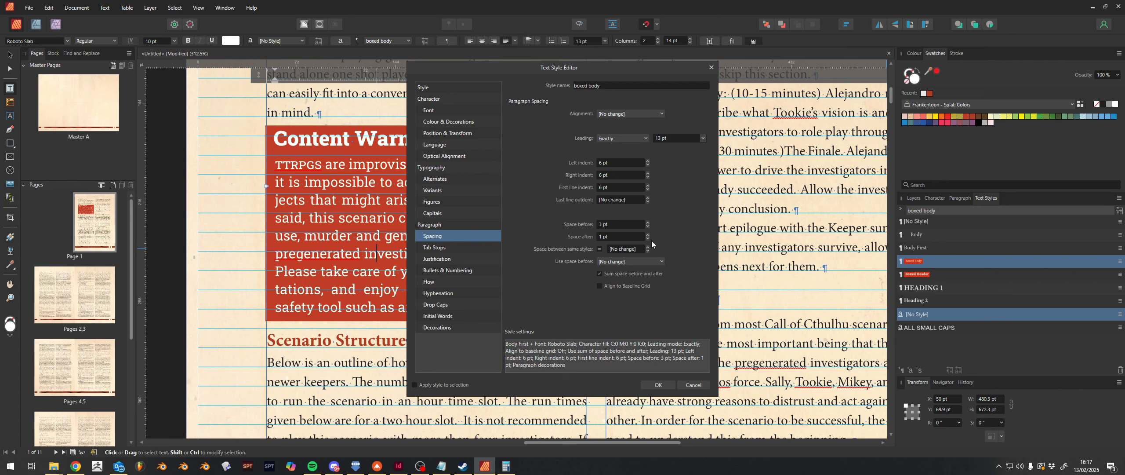
left_click(648, 239)
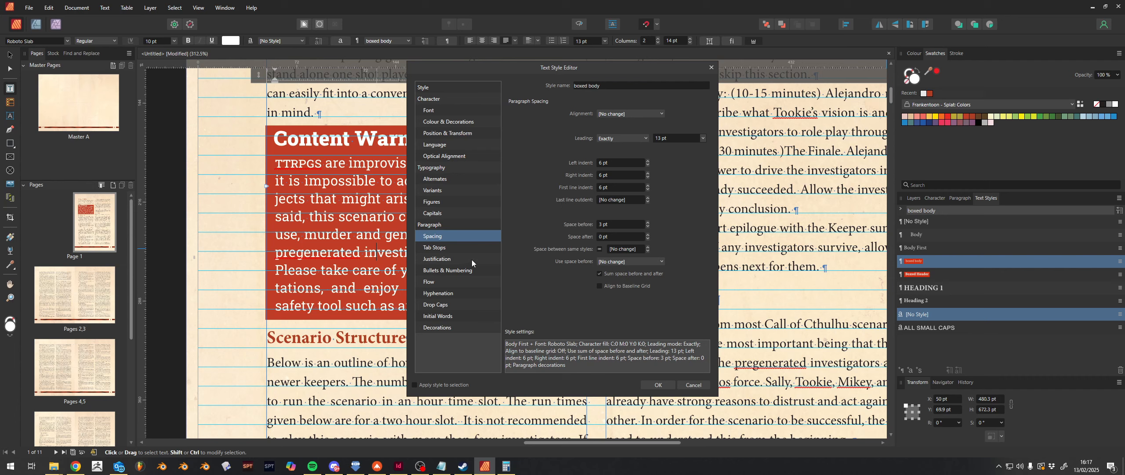
left_click(449, 326)
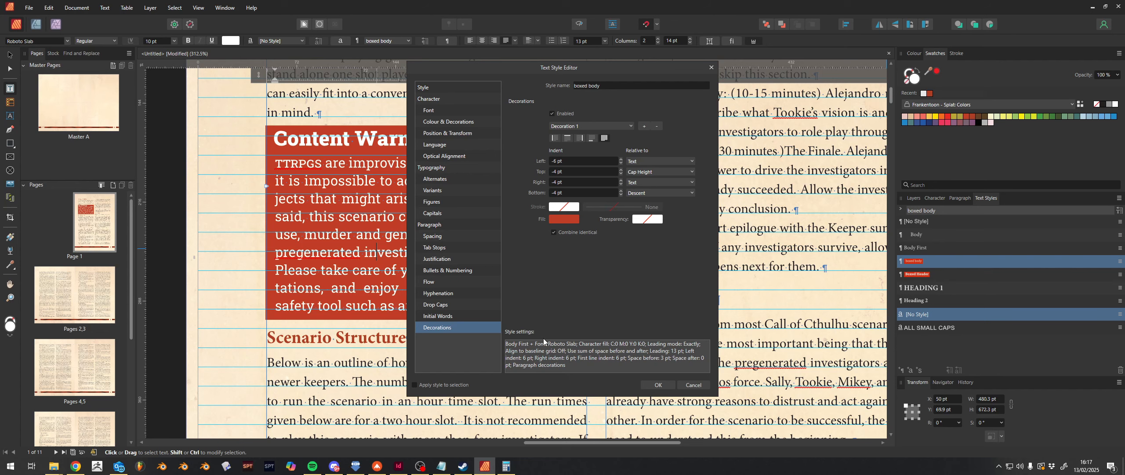
left_click(657, 385)
Step: Turn on preview mode and deselect the text frame to show the page without guides or text marks
left_click(517, 382)
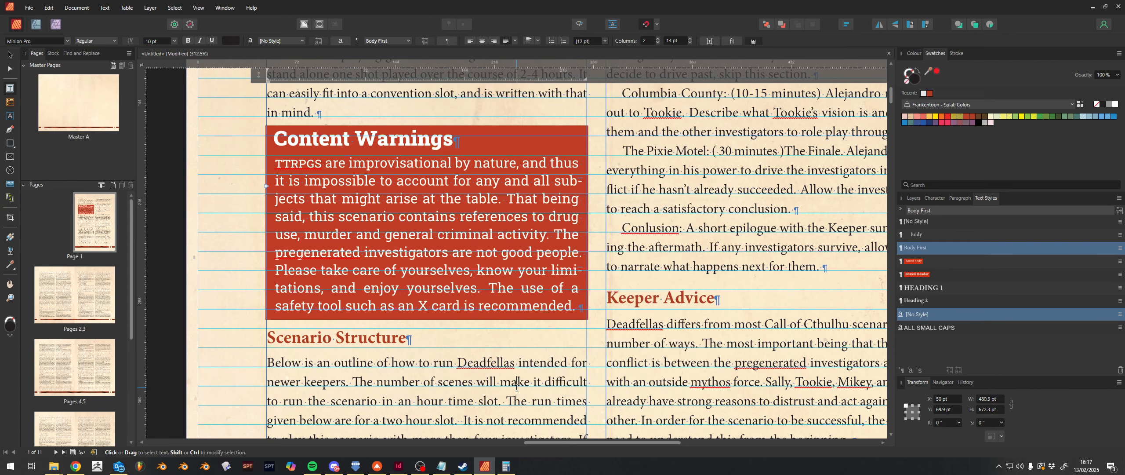
scroll(456, 332, "down", 1)
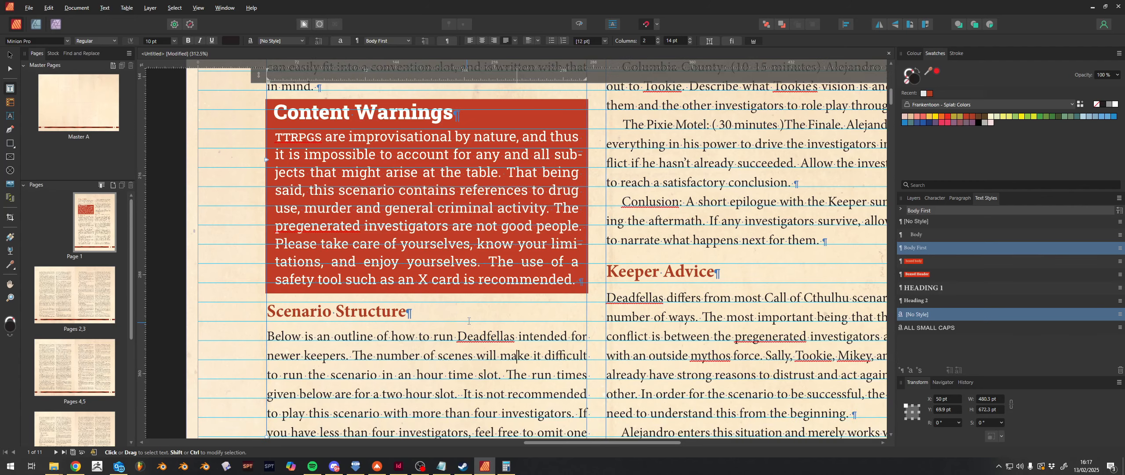
scroll(465, 323, "down", 4)
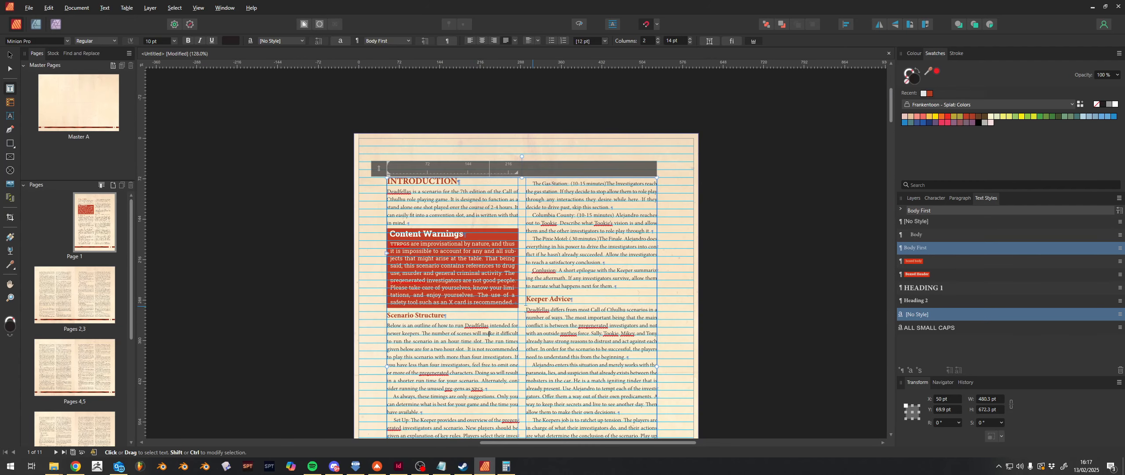
left_click(581, 23)
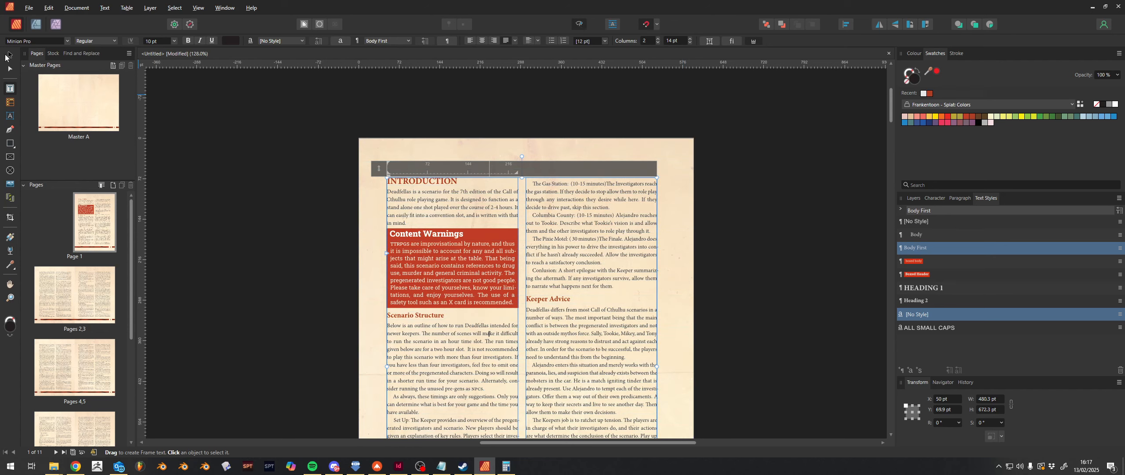
left_click(9, 55)
left_click(221, 177)
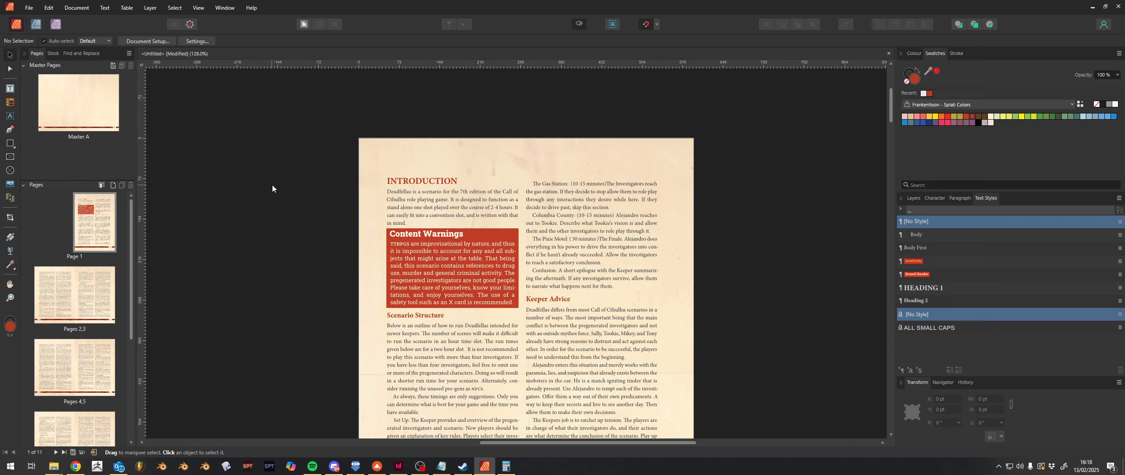
Step: Try moving the main text frame on page 1 and undo the move
left_click(413, 210)
left_click_drag(413, 210, 464, 252)
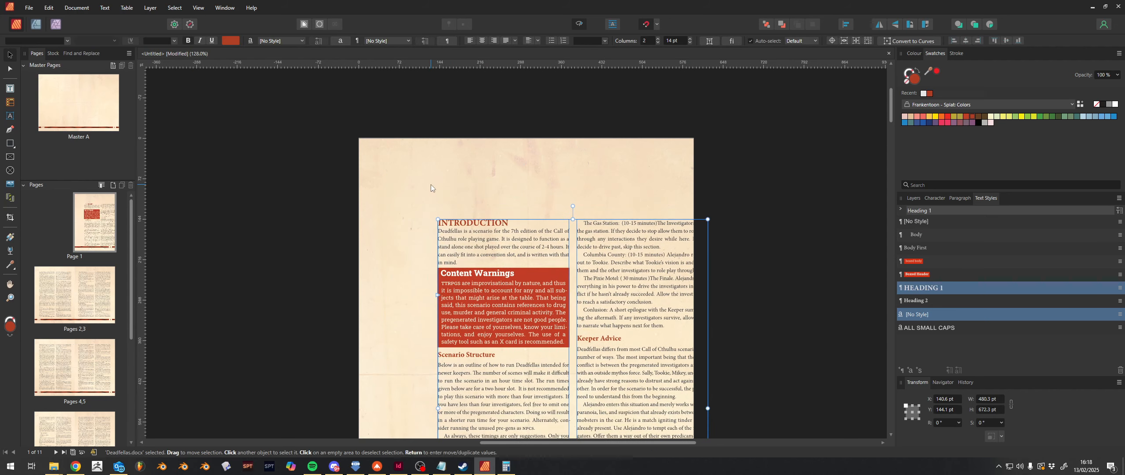
key("ctrl+z")
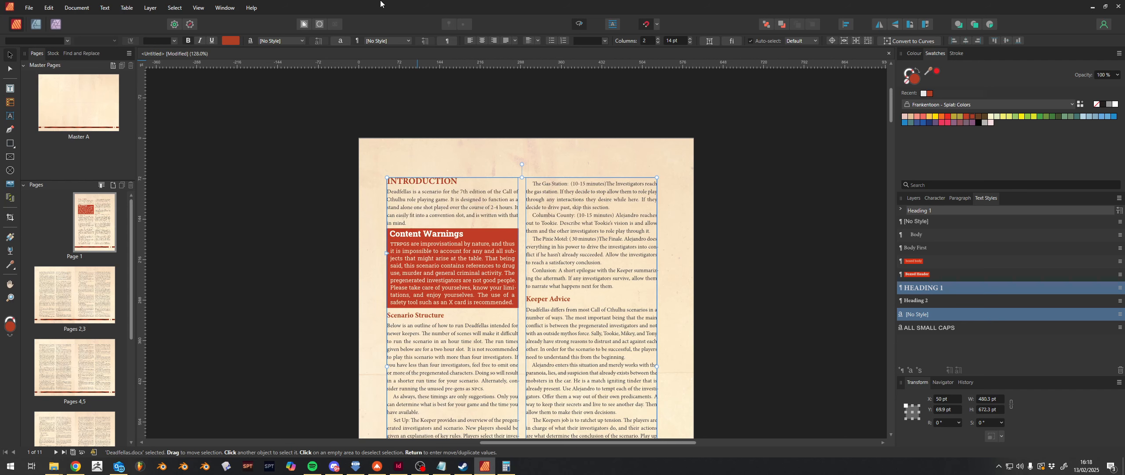
scroll(607, 212, "down", 3)
scroll(599, 221, "down", 6)
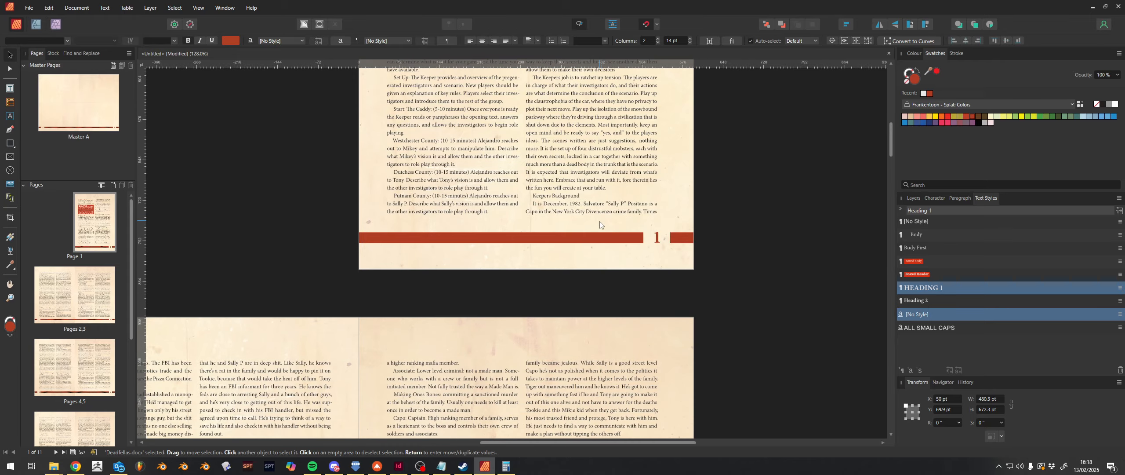
scroll(568, 222, "up", 9)
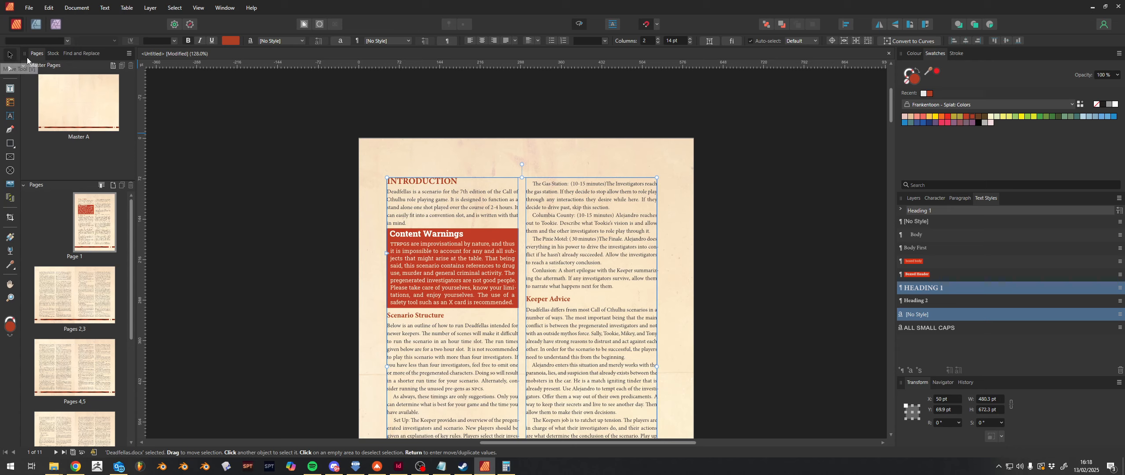
left_click(208, 162)
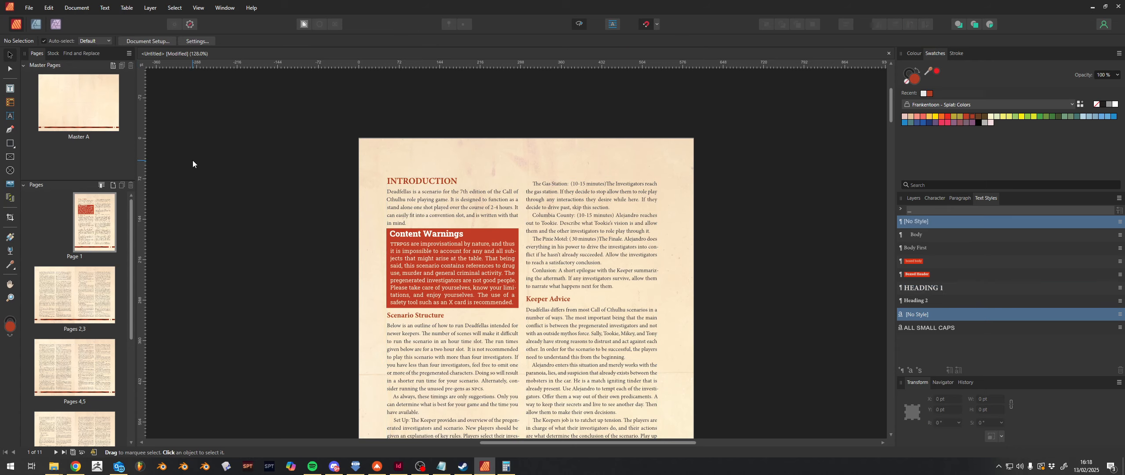
left_click(29, 7)
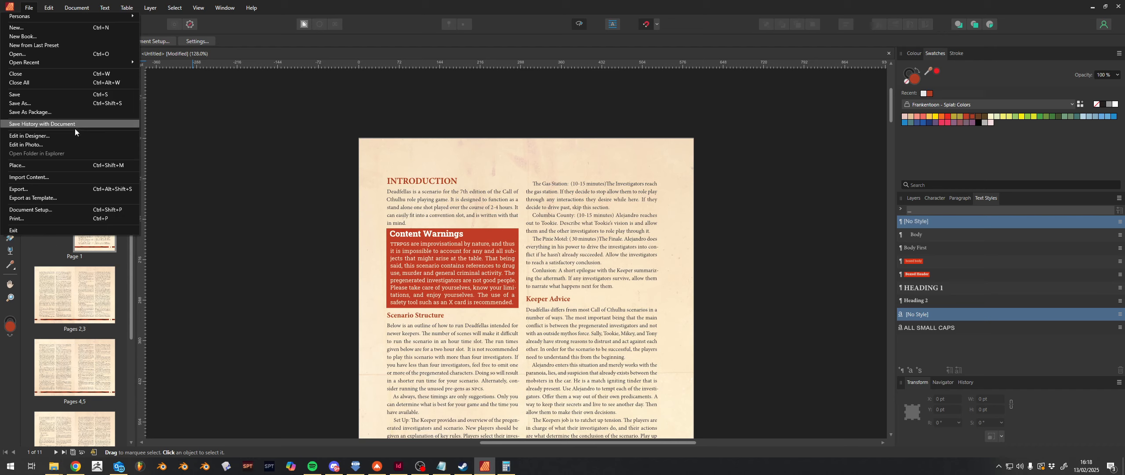
left_click(74, 178)
left_click(497, 223)
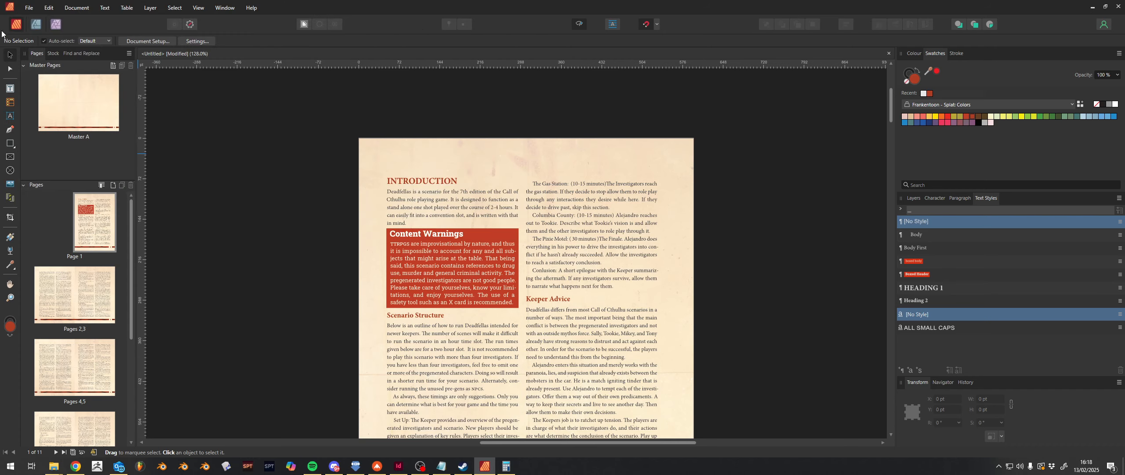
Step: Place the Domenic.jpg image on the pasteboard beside page 1, about 140 by 165 pt
left_click(29, 8)
left_click(72, 165)
scroll(151, 163, "down", 4)
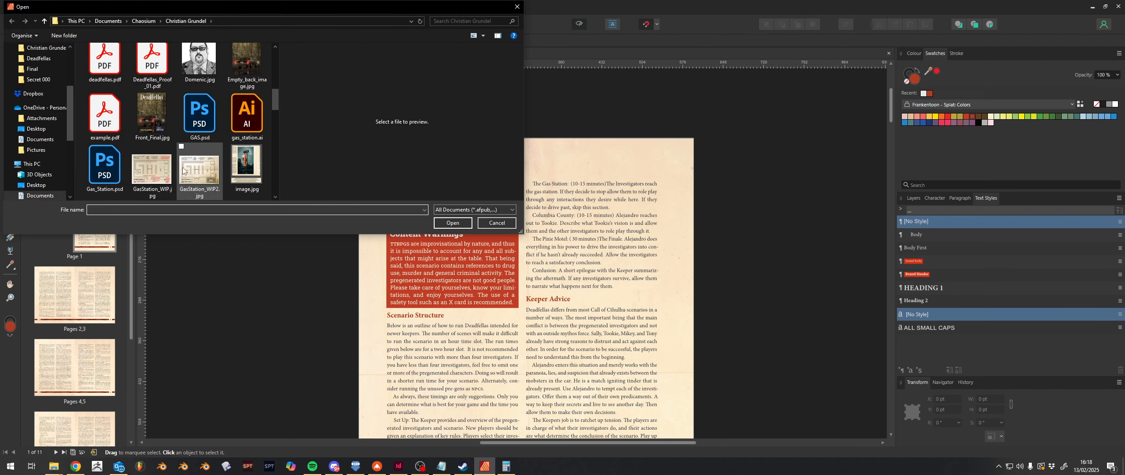
left_click(199, 65)
left_click(467, 222)
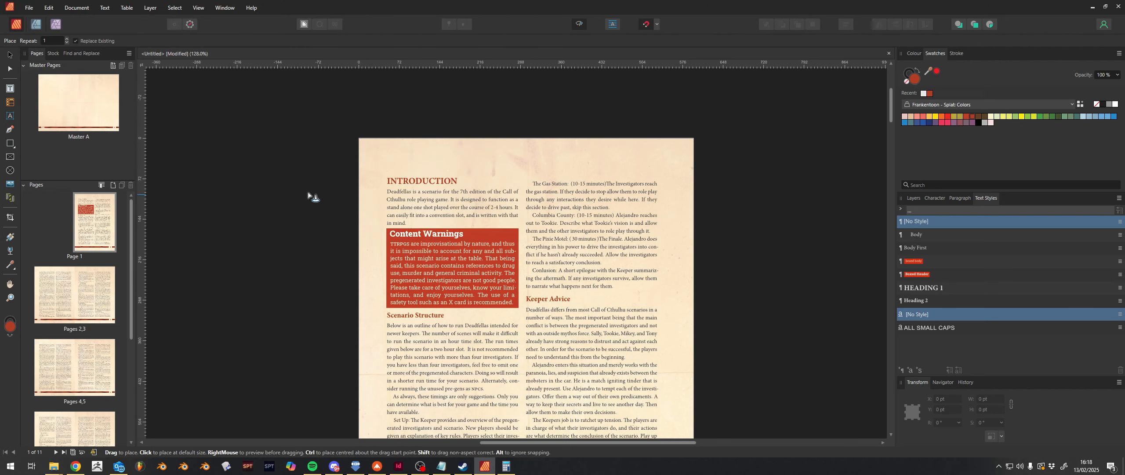
left_click_drag(275, 169, 336, 283)
Step: Move the portrait into the second column below the Keeper Advice heading and scale it to about 129 by 152 pt
left_click_drag(304, 190, 558, 256)
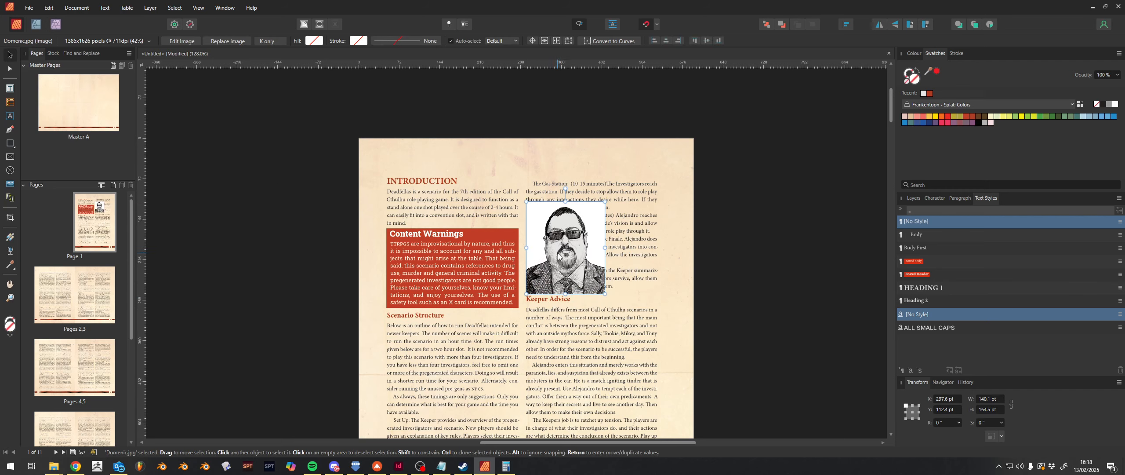
left_click_drag(605, 293, 583, 368)
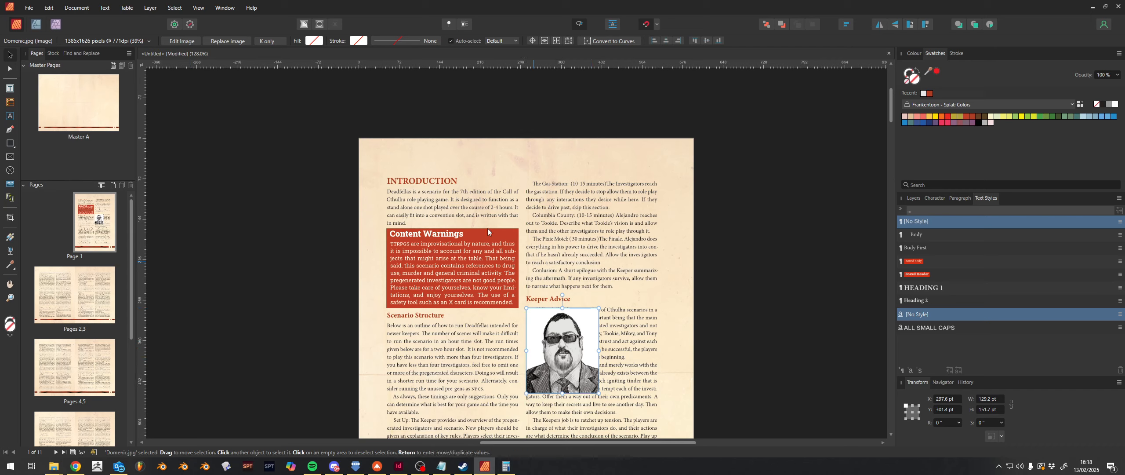
left_click(198, 7)
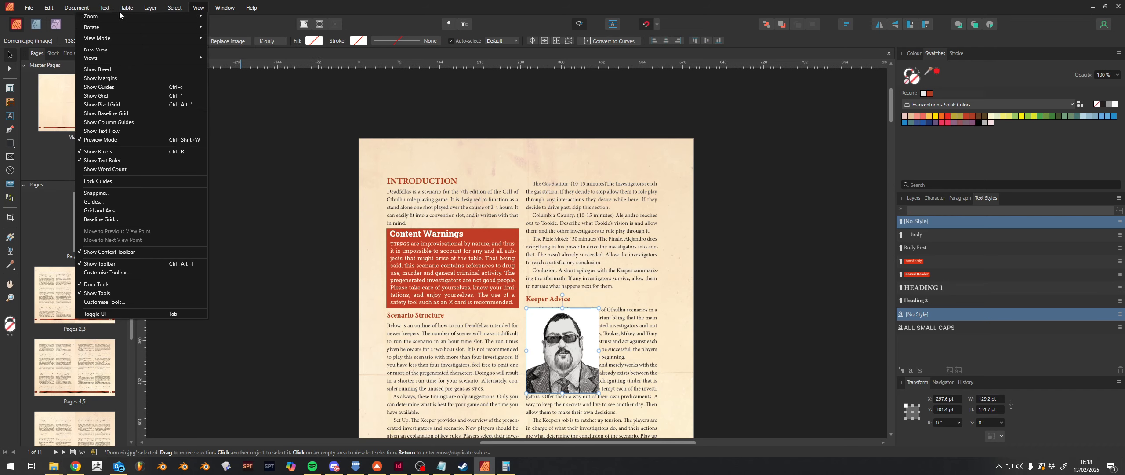
mouse_move(144, 9)
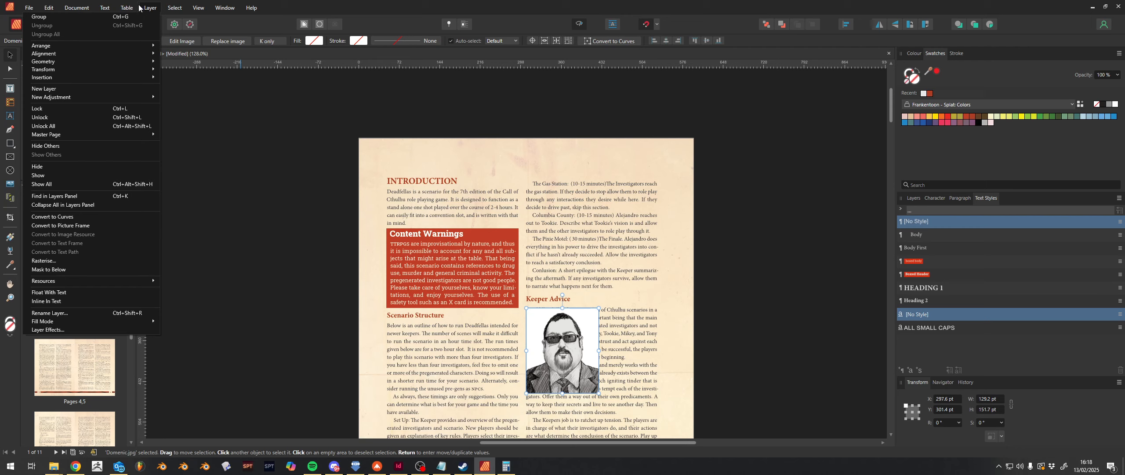
mouse_move(108, 4)
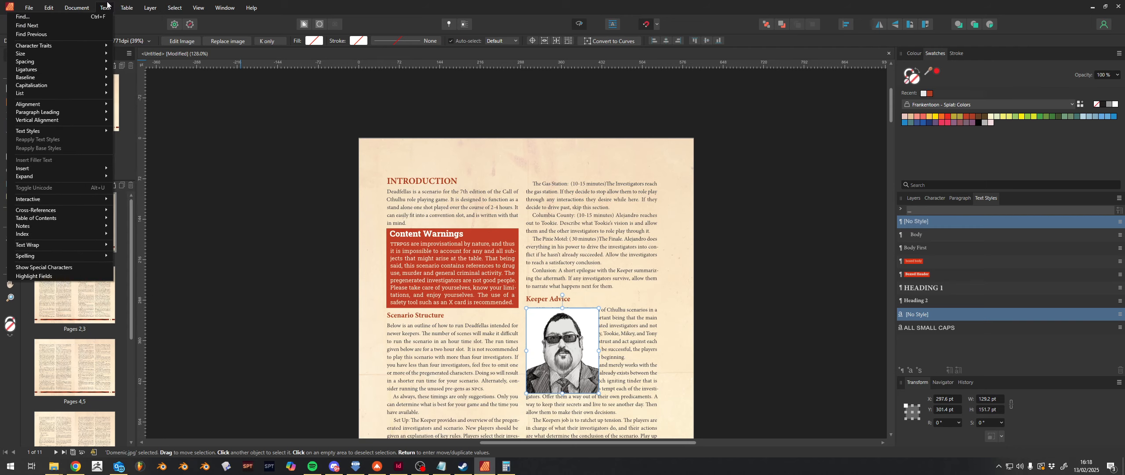
left_click(338, 4)
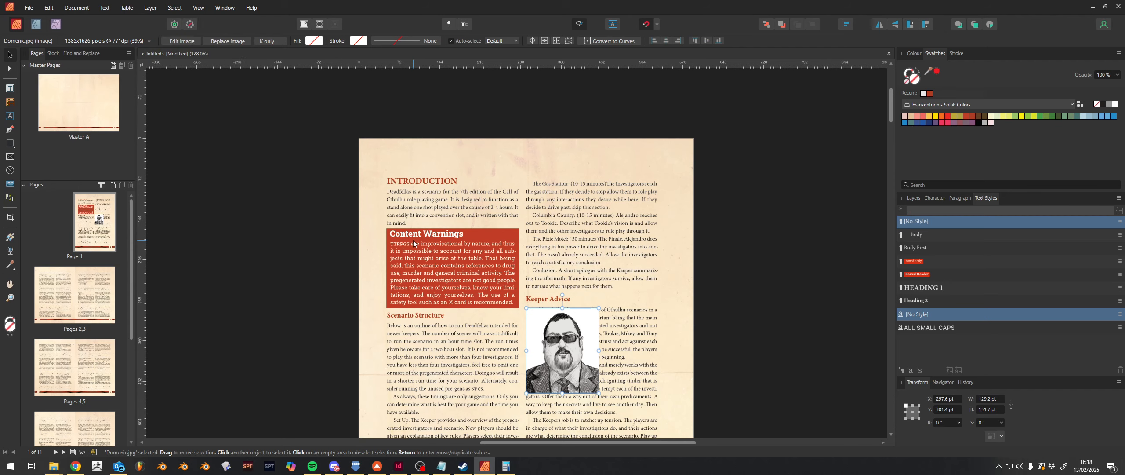
right_click(556, 343)
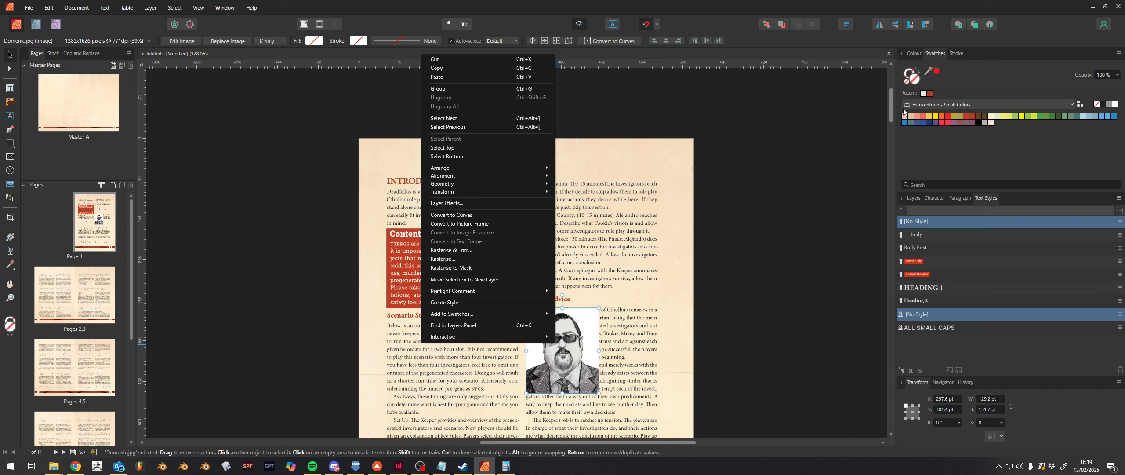
left_click(474, 24)
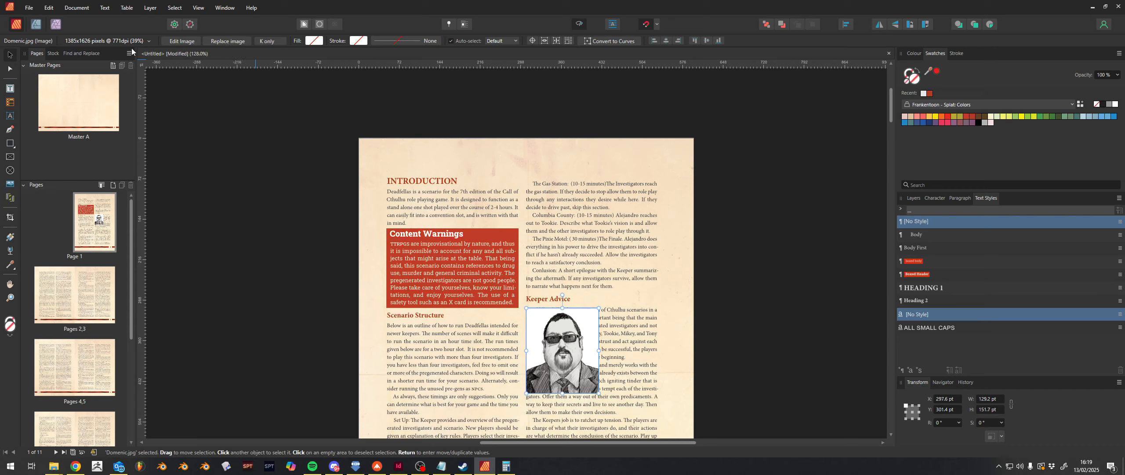
left_click(224, 7)
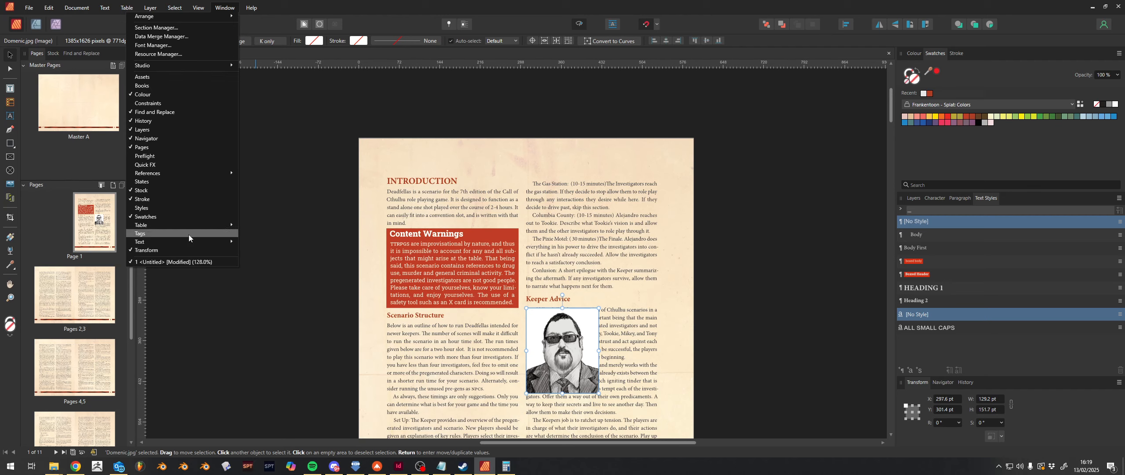
mouse_move(188, 244)
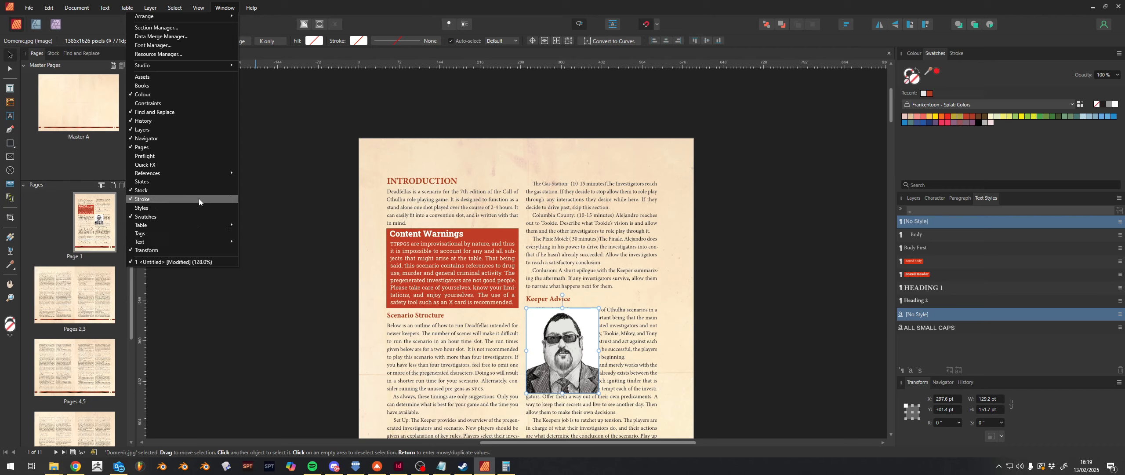
mouse_move(205, 175)
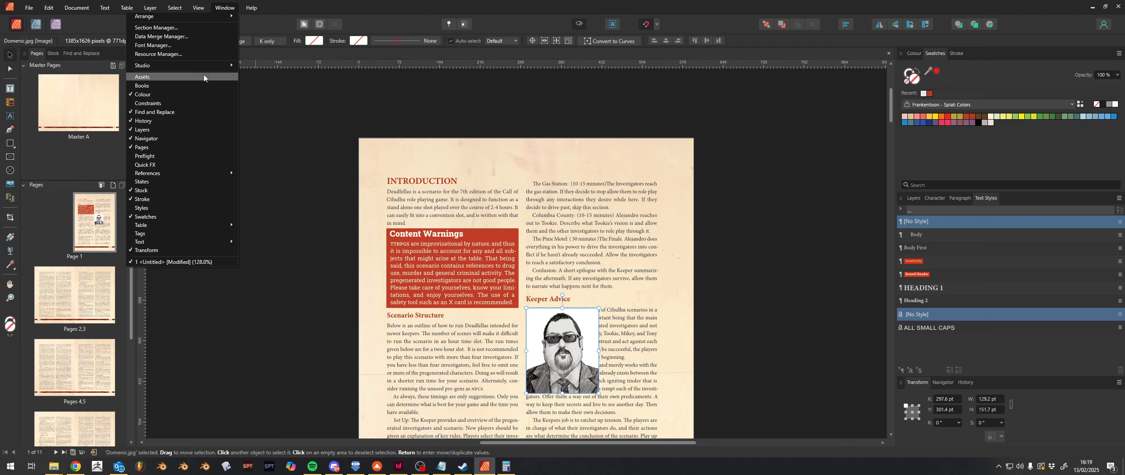
mouse_move(131, 14)
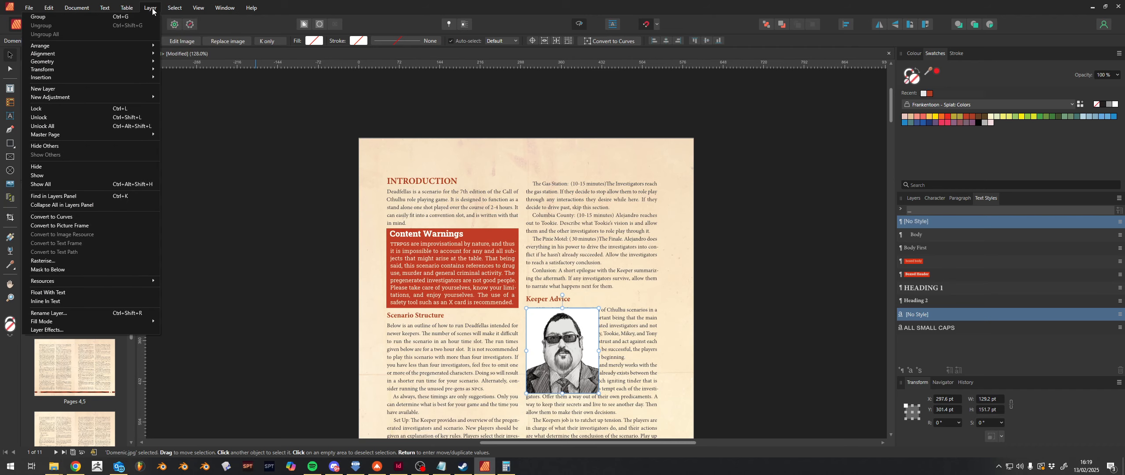
mouse_move(128, 51)
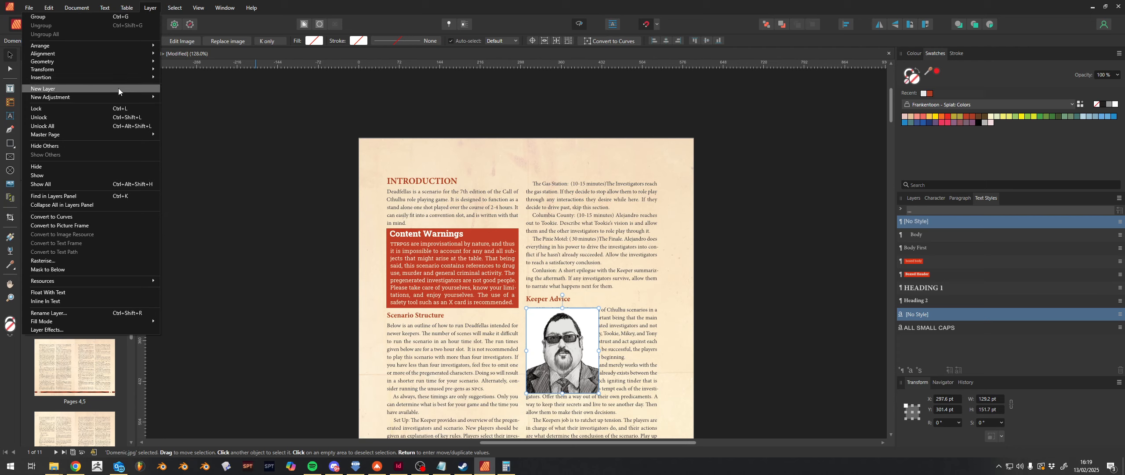
mouse_move(114, 98)
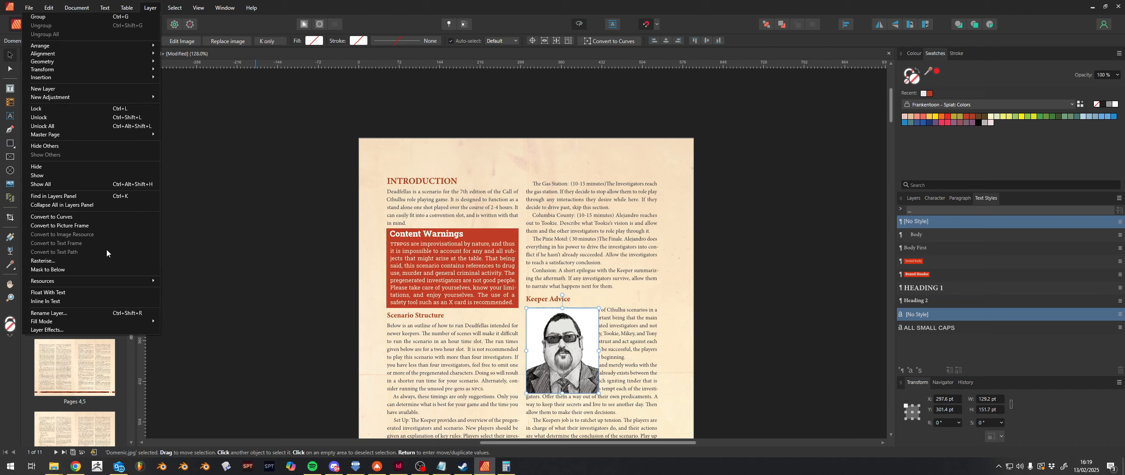
mouse_move(108, 280)
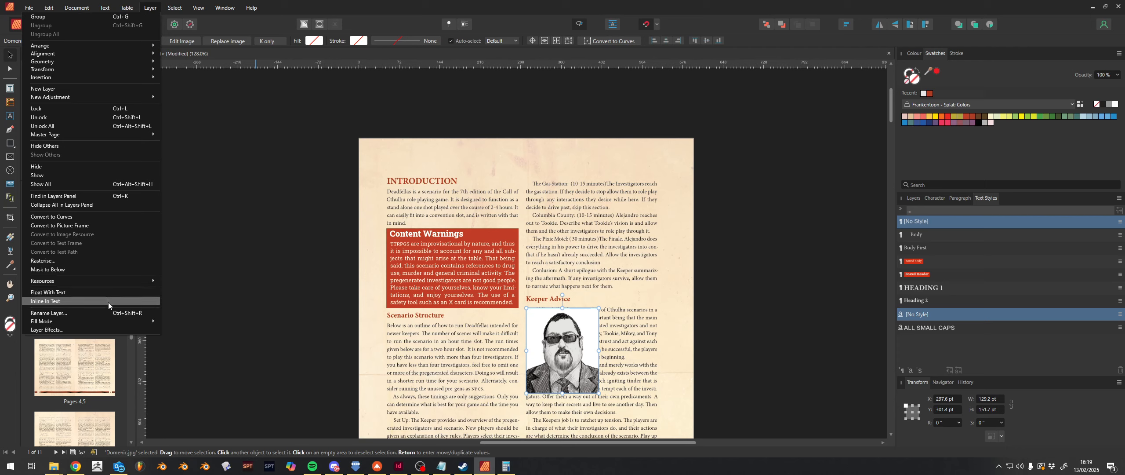
left_click(395, 4)
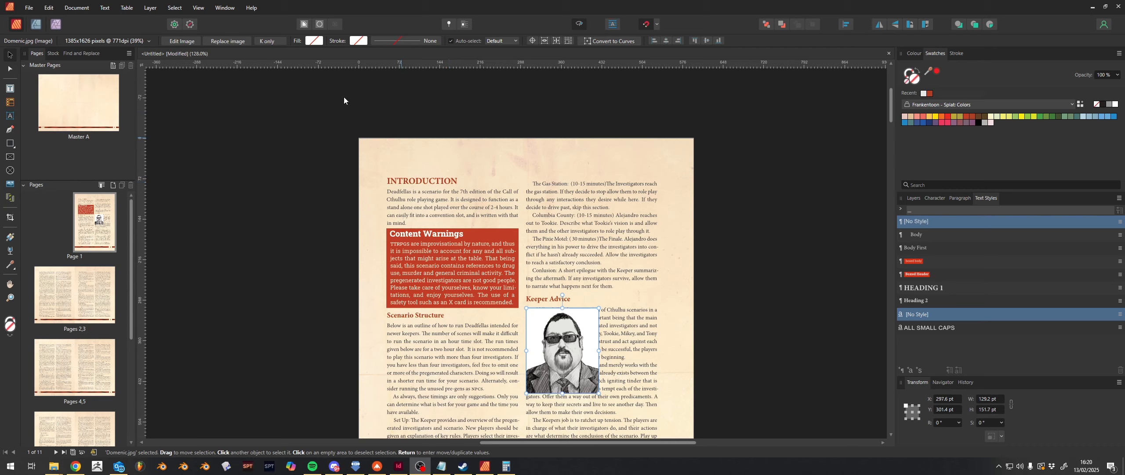
Step: Apply a Square text wrap on both sides of the portrait and move the wrap settings clear of the image
left_click(304, 25)
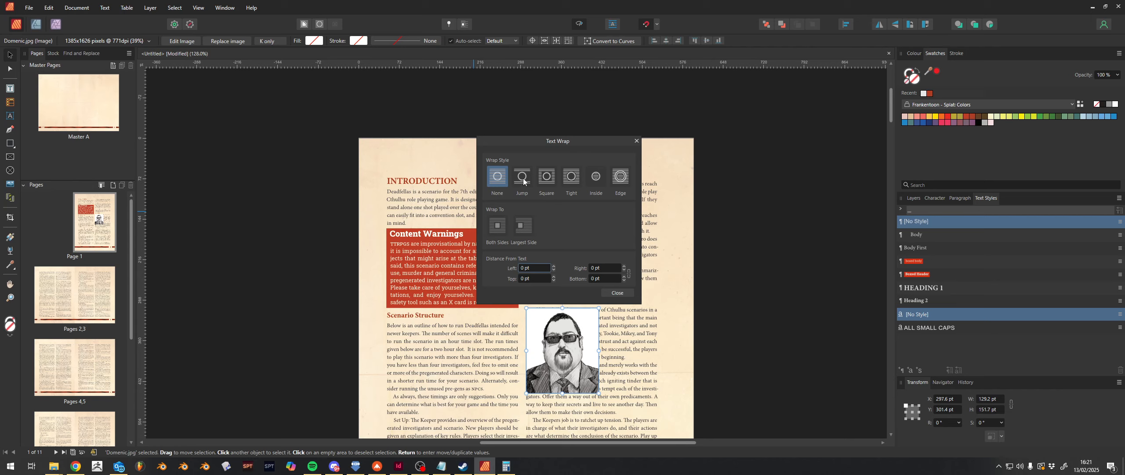
left_click(549, 177)
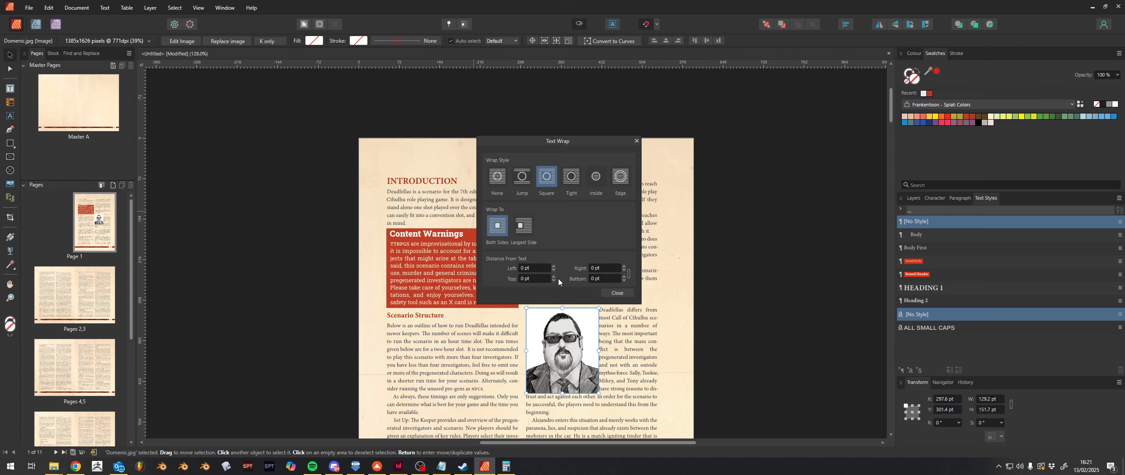
left_click_drag(574, 141, 362, 82)
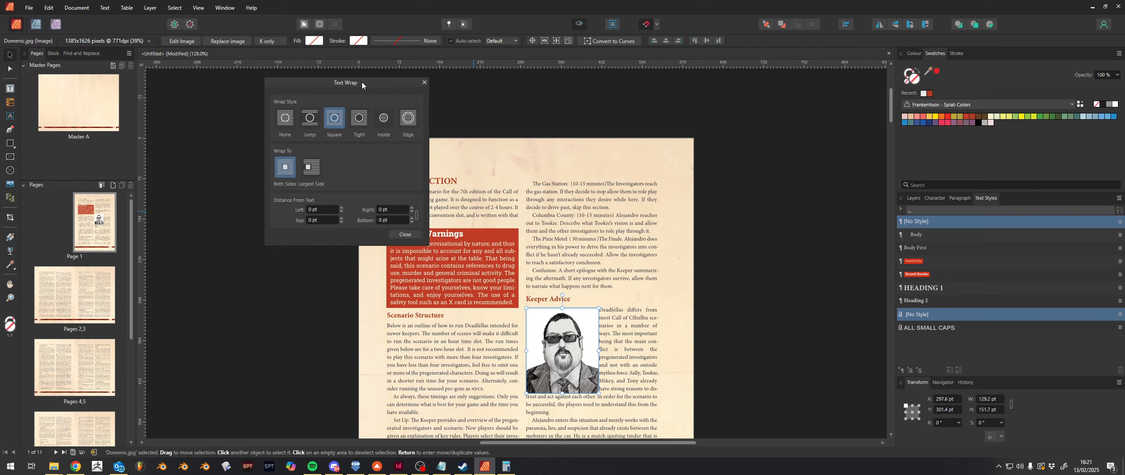
Step: Set the portrait's distance from the text to 11 pt on the right and 4 pt at the bottom
left_click(342, 213)
left_click(342, 212)
left_click(412, 208)
left_click(412, 208)
left_click(412, 208)
left_click(412, 209)
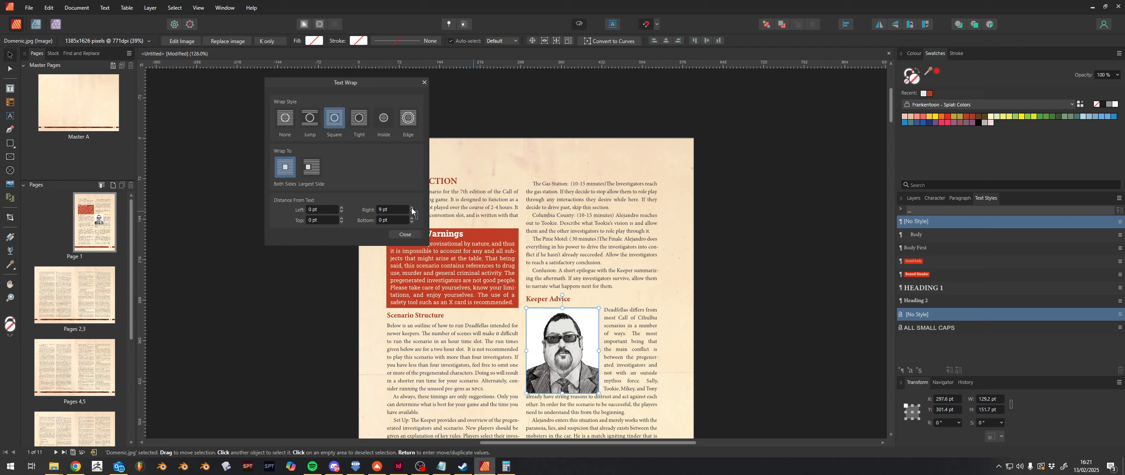
left_click(412, 209)
left_click(412, 208)
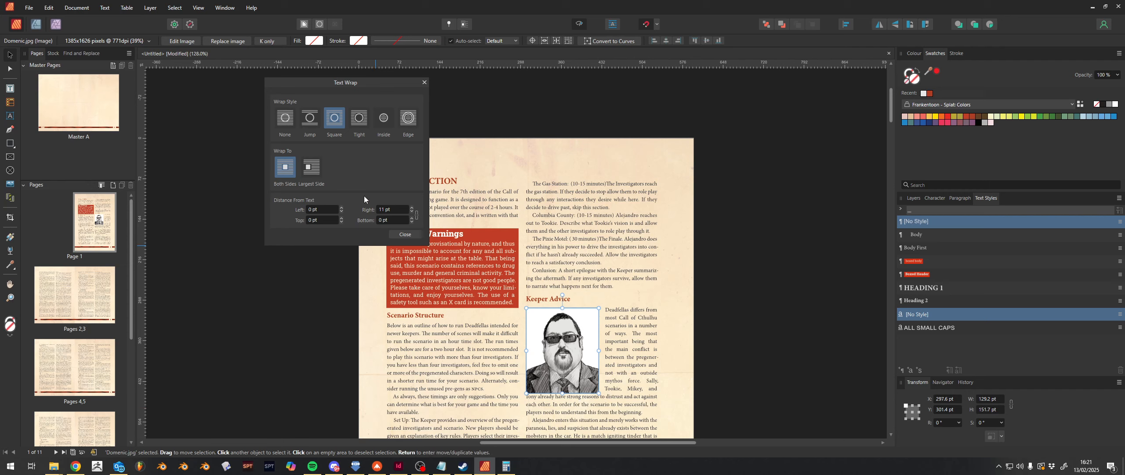
left_click(412, 218)
left_click(412, 218)
left_click(412, 218)
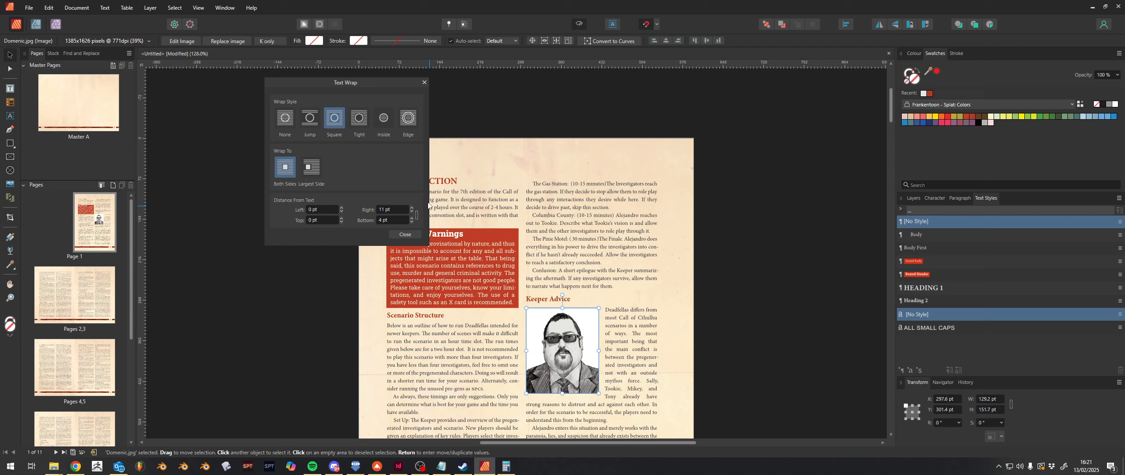
Step: Increase the portrait's right distance from the text to 17 pt
left_click(412, 207)
left_click(412, 207)
left_click(412, 207)
left_click(412, 207)
left_click(412, 207)
left_click(413, 207)
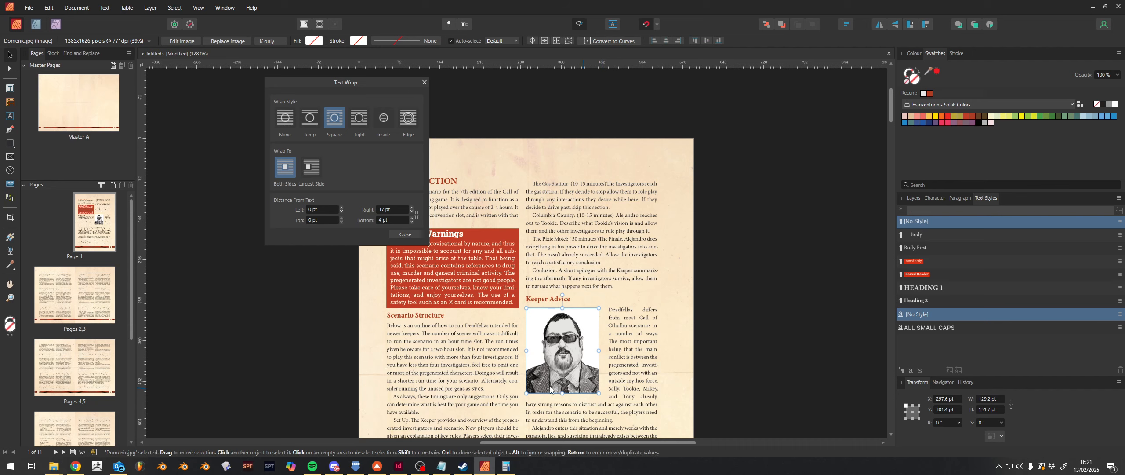
Step: Scale the portrait to about 121 by 142 pt, close the text wrap settings and reselect the image
left_click_drag(597, 391, 589, 387)
left_click(755, 335)
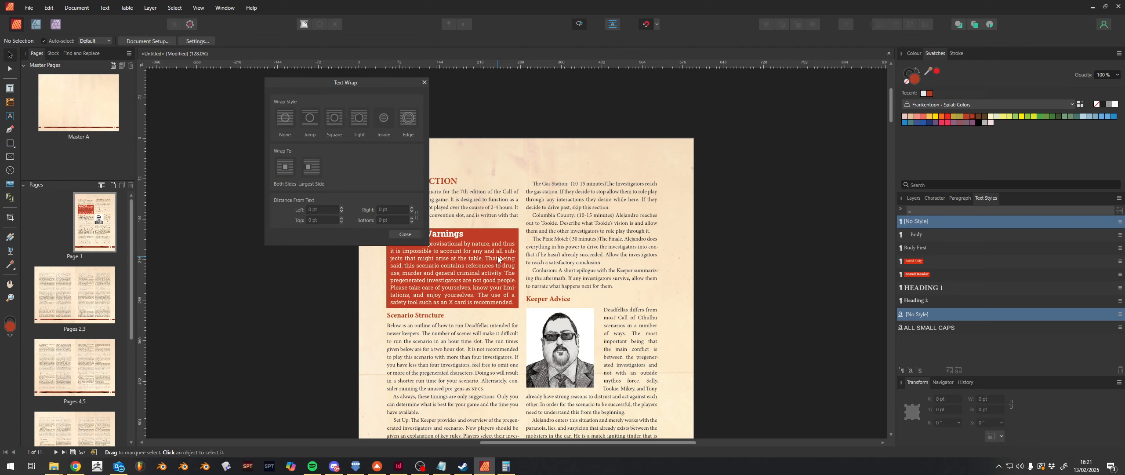
left_click(424, 82)
left_click(584, 358)
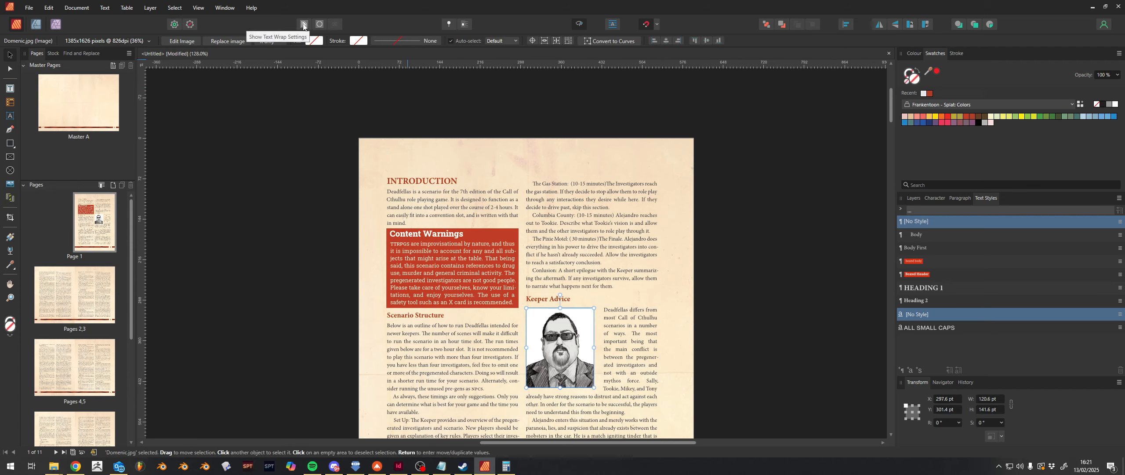
Step: Try placing the portrait inline in the text and undo the change
left_click(466, 25)
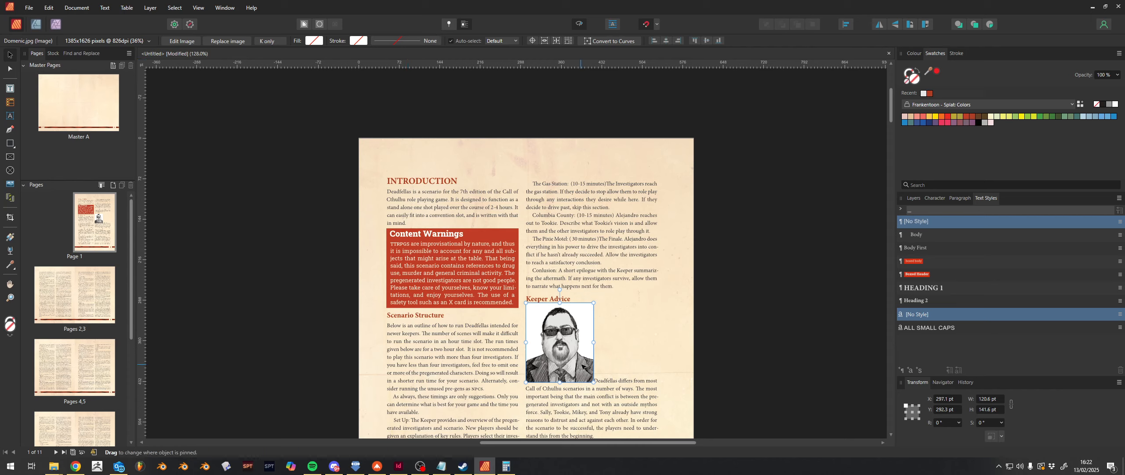
key("ctrl+z")
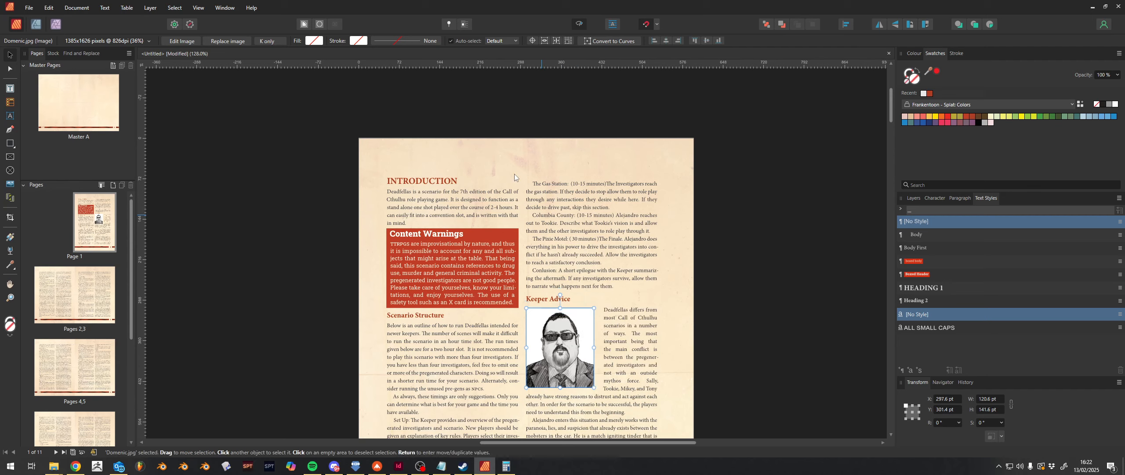
Step: Set the portrait to float with the text and test it by moving the main text frame to about X 57.5, Y 53.5 pt
left_click(452, 25)
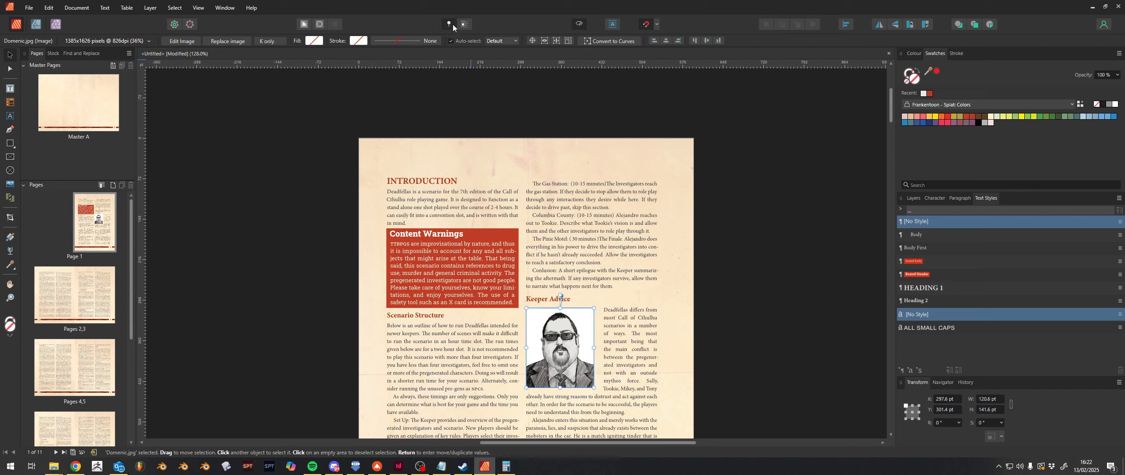
left_click(577, 277)
left_click_drag(595, 263, 614, 273)
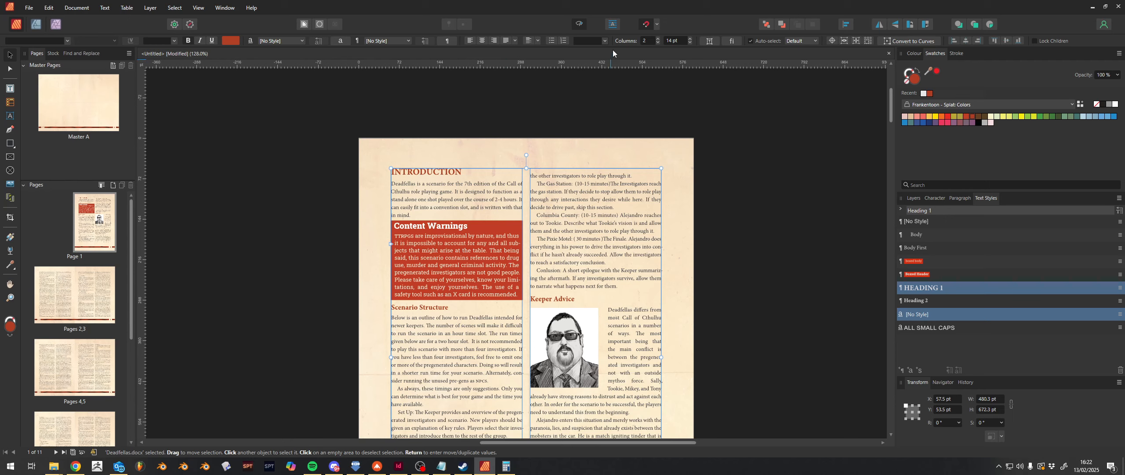
Step: Turn off preview mode, move the main text frame back onto the page margins and deselect it
left_click(580, 26)
mouse_move(486, 190)
left_mouse_down()
mouse_move(502, 211)
mouse_move(477, 184)
left_mouse_up()
left_click(486, 151)
scroll(590, 291, "down", 3)
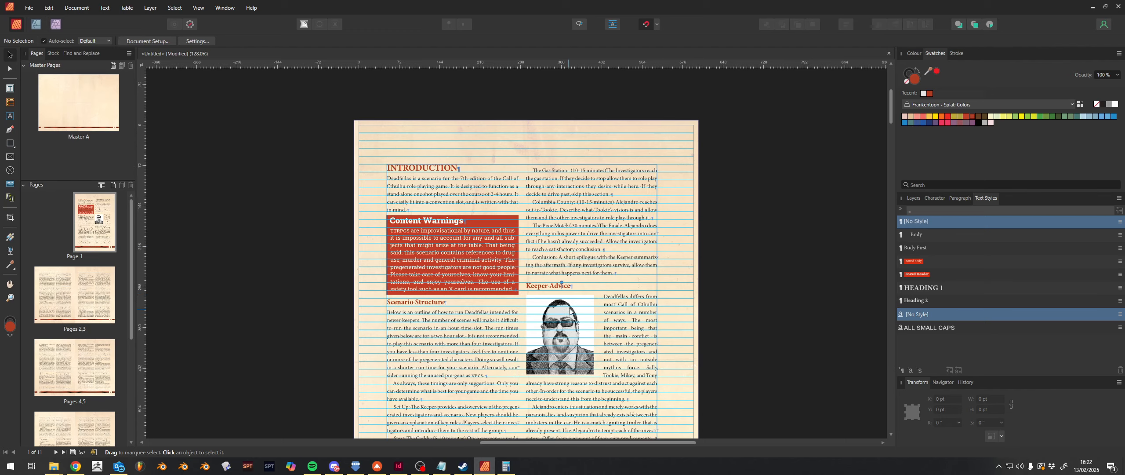
scroll(590, 291, "down", 2)
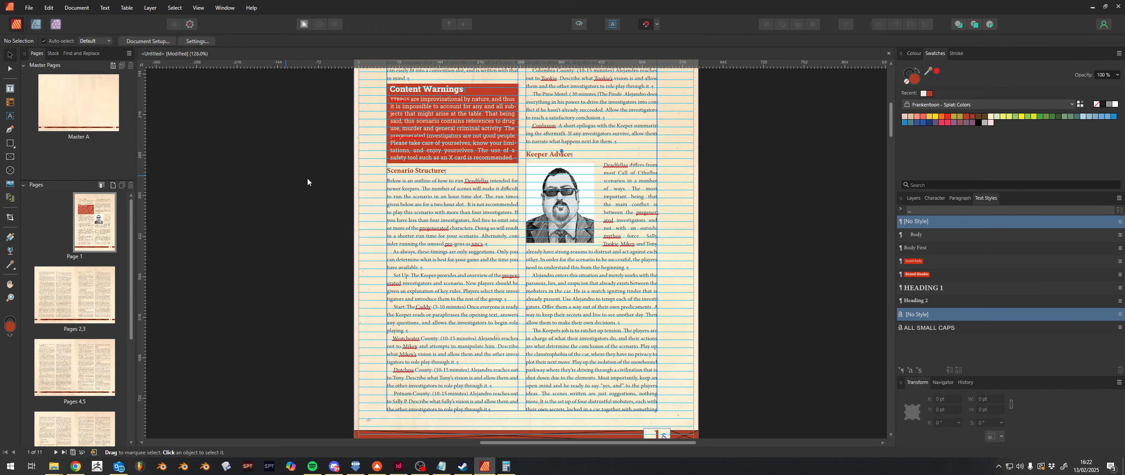